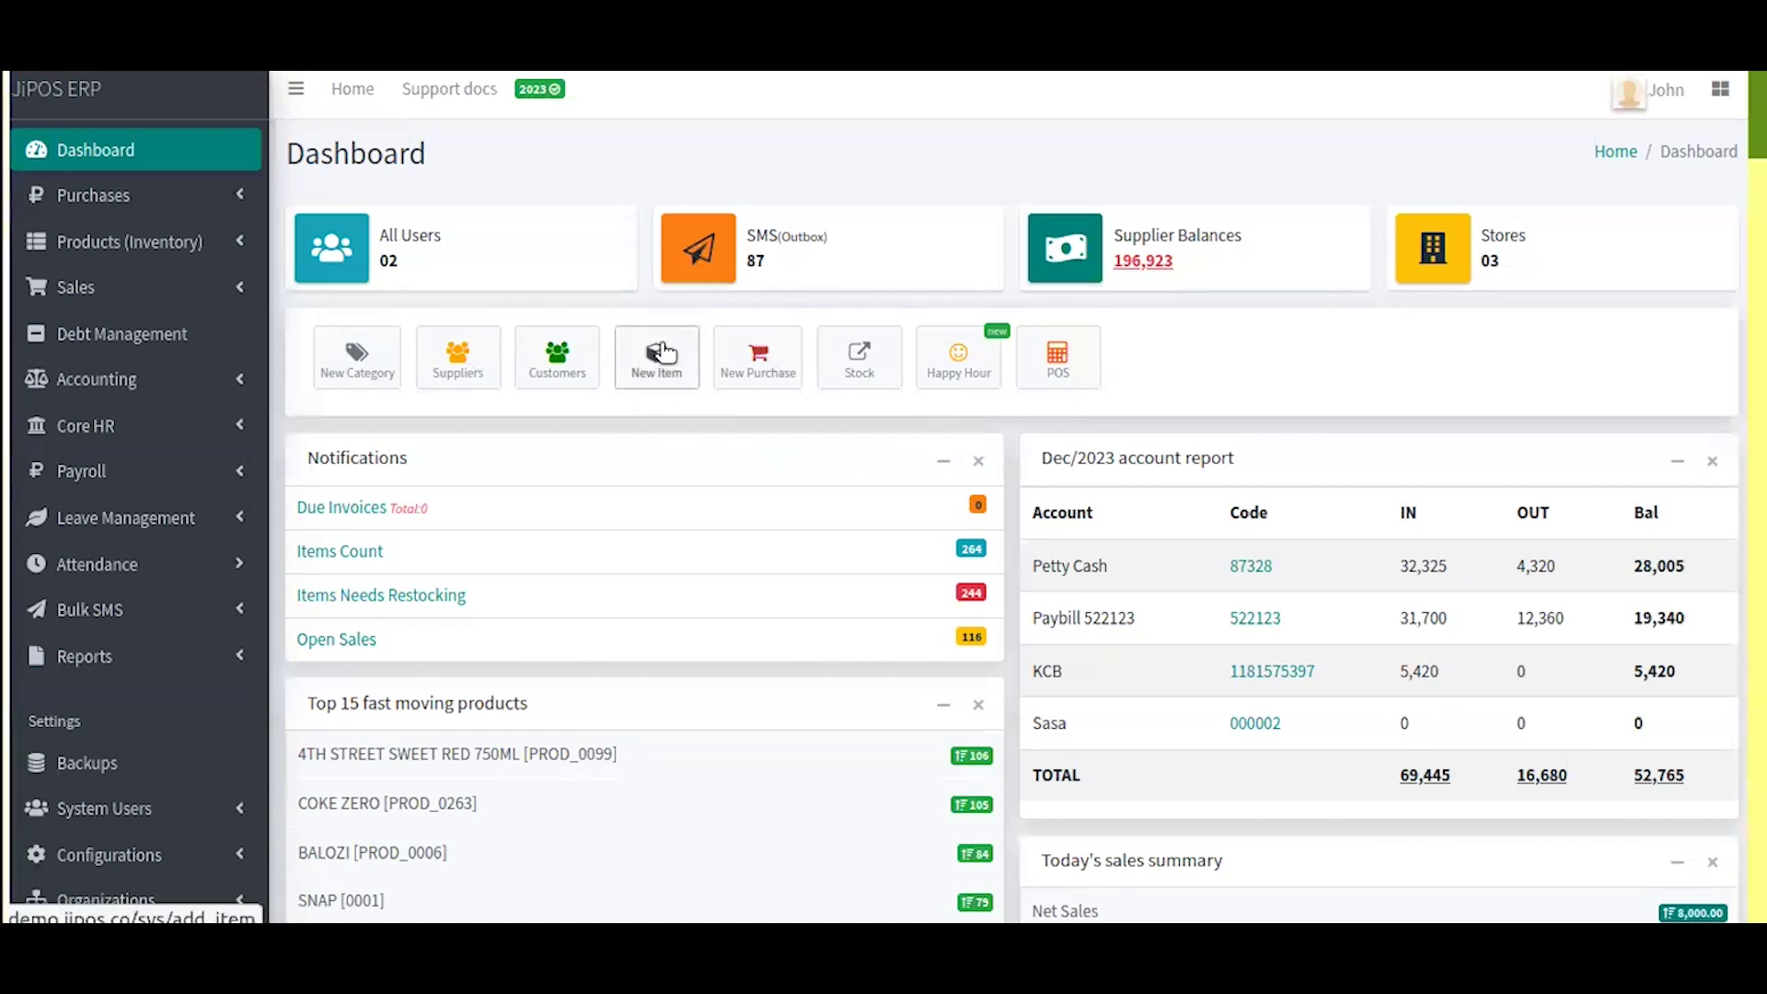
Open the form for adding a new inventory item.
{"action": "left_click", "coordinate": [666, 339]}
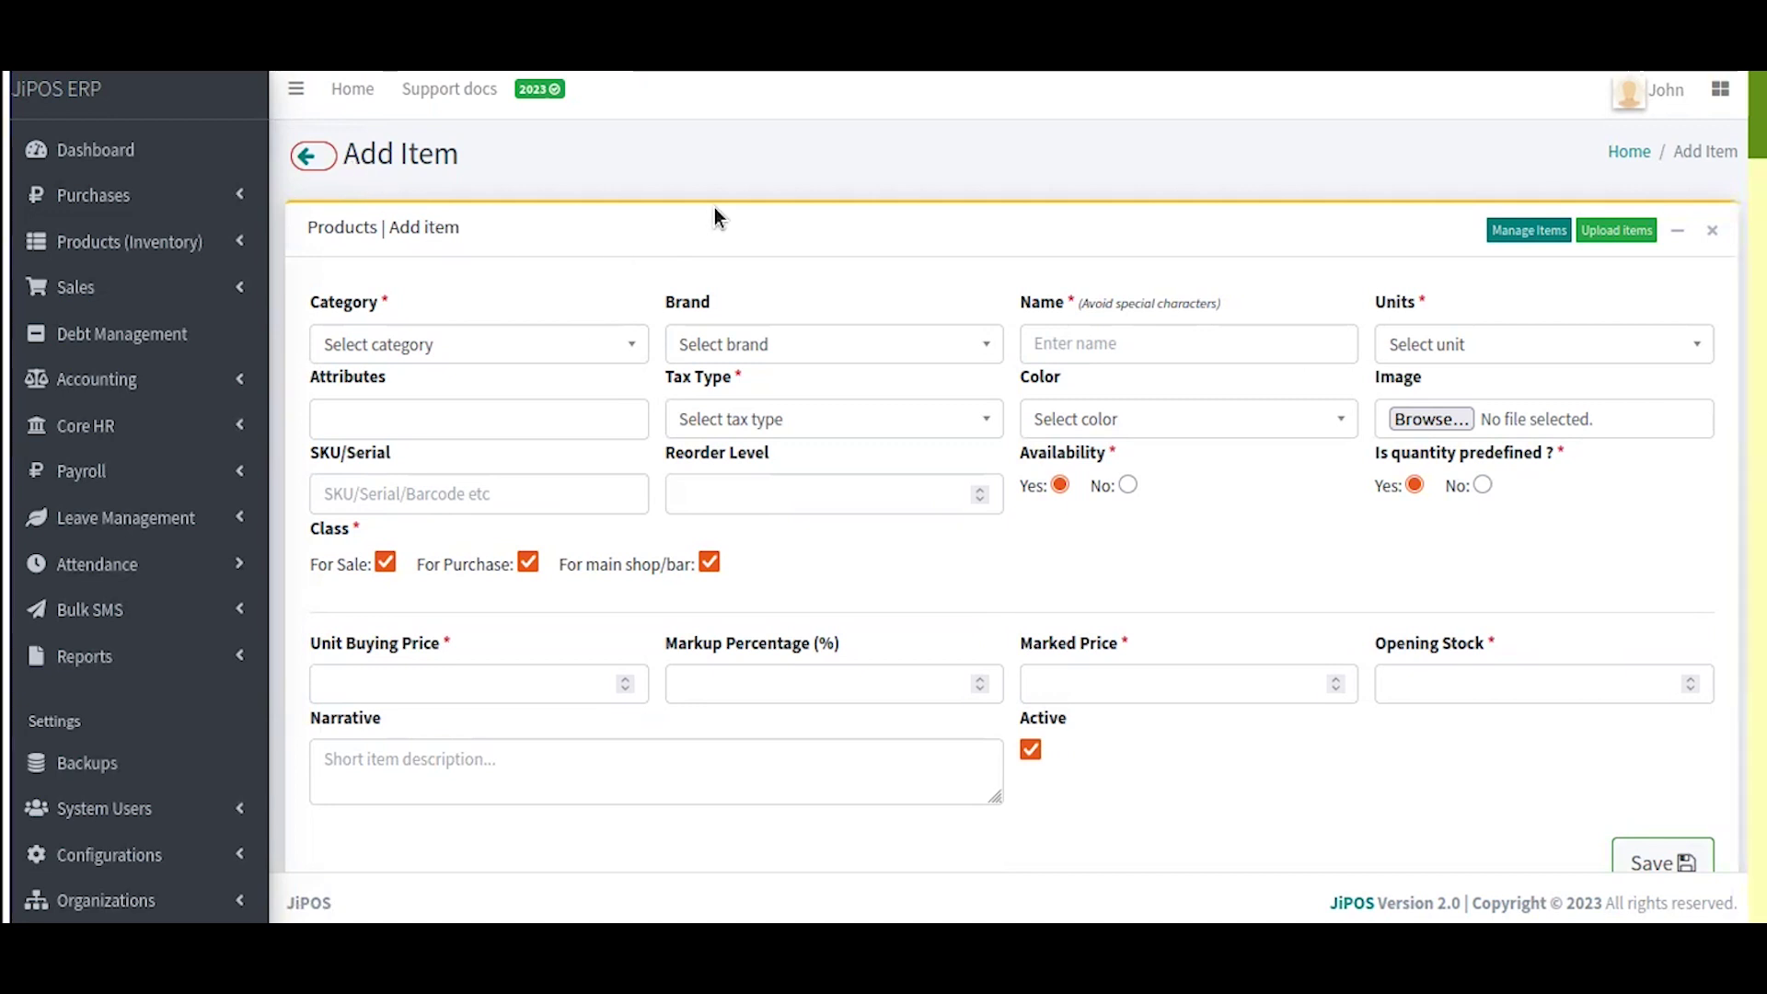
View the item management page, return to the new item form, and inspect the dialog for uploading items from a file.
{"action": "left_click", "coordinate": [1509, 236]}
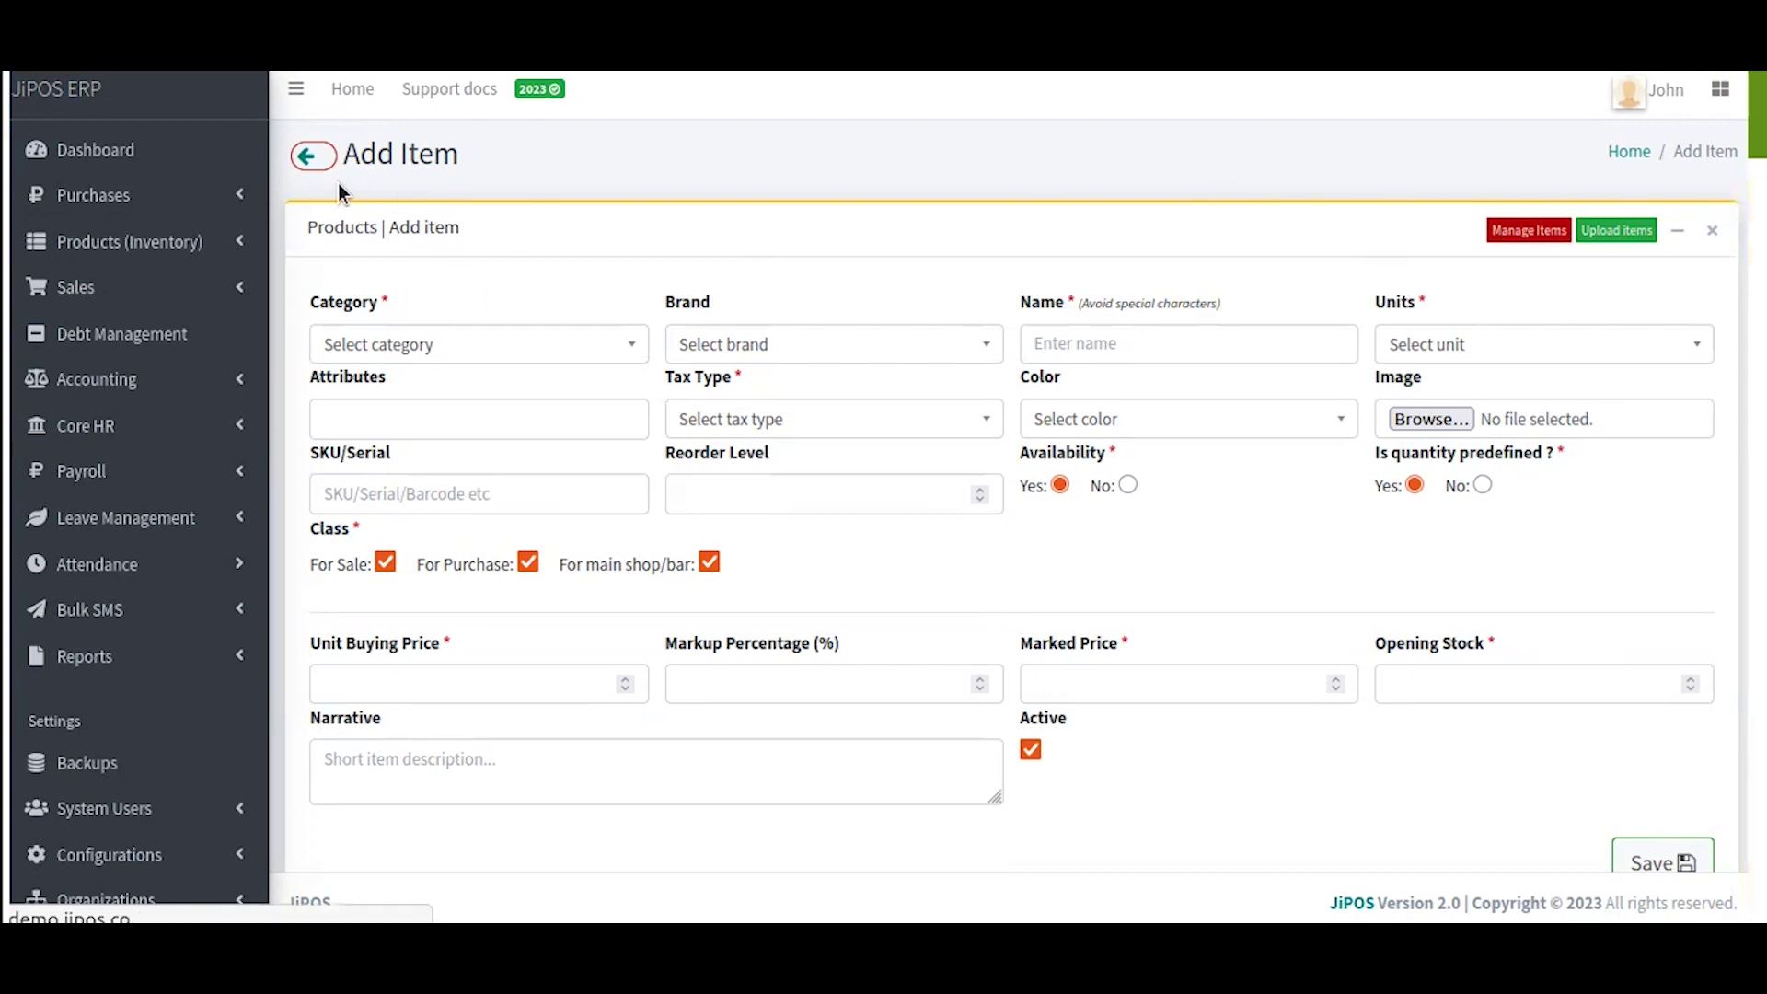
{"action": "left_click", "coordinate": [315, 157]}
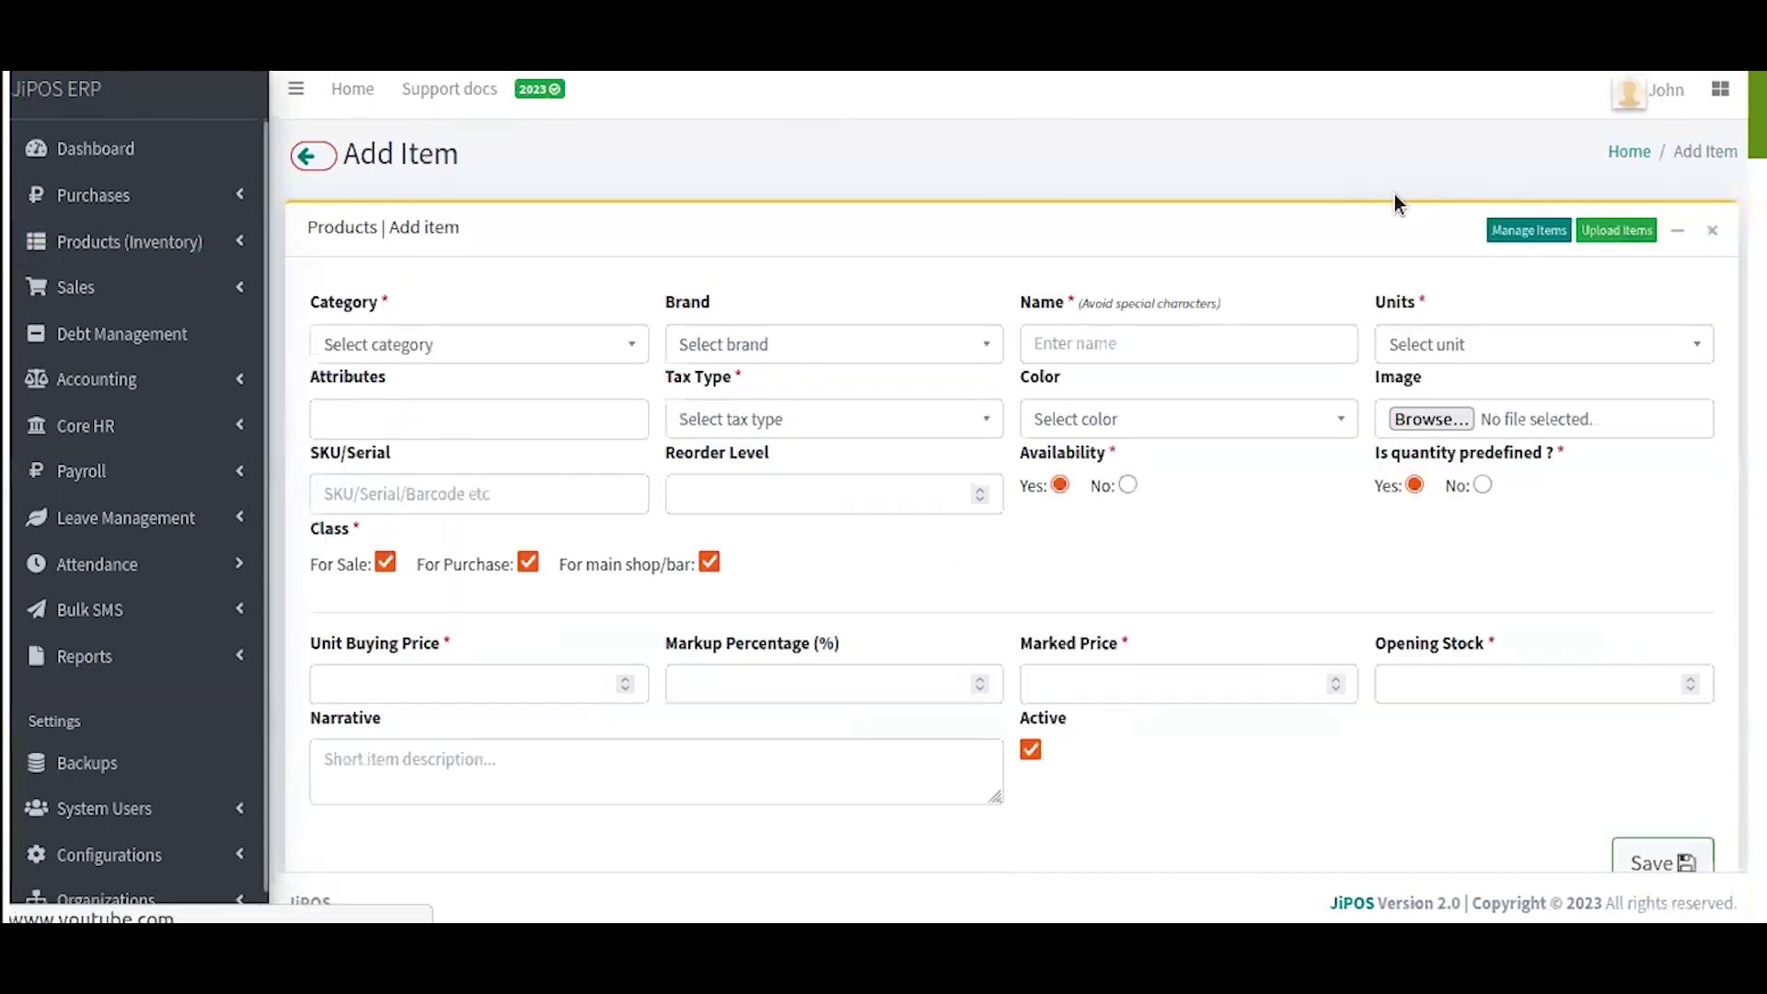
{"action": "left_click", "coordinate": [1624, 234]}
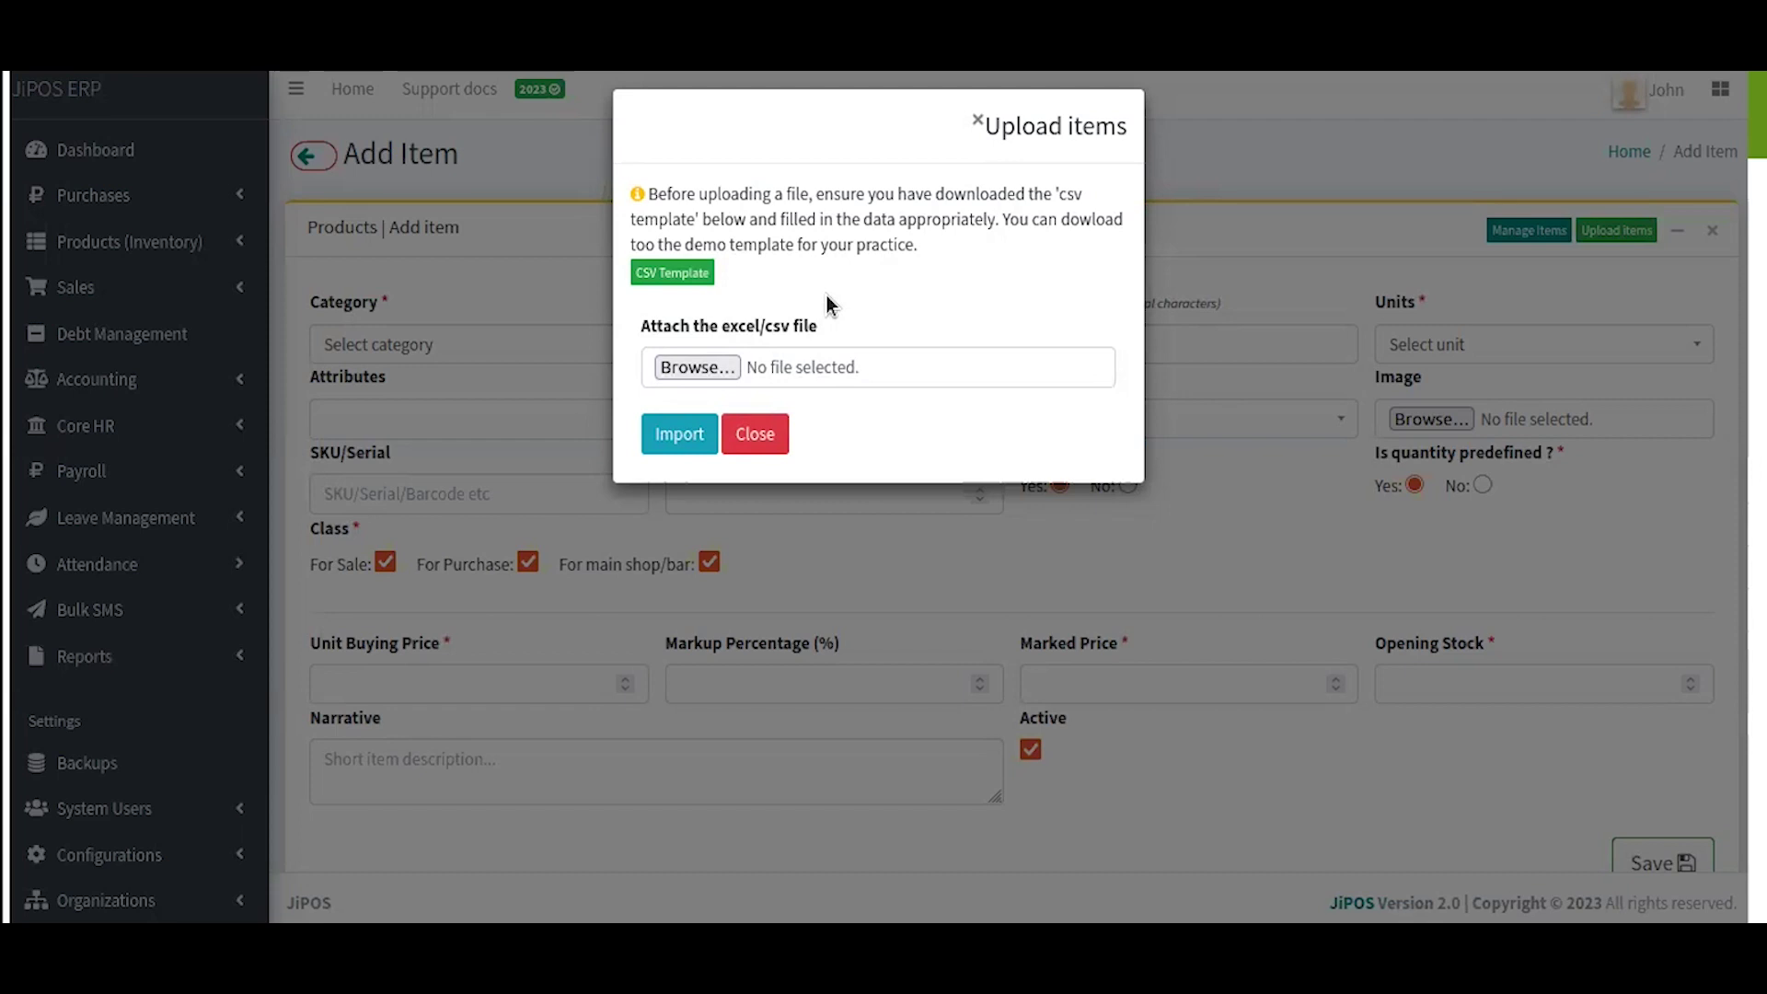
{"action": "left_click", "coordinate": [776, 433]}
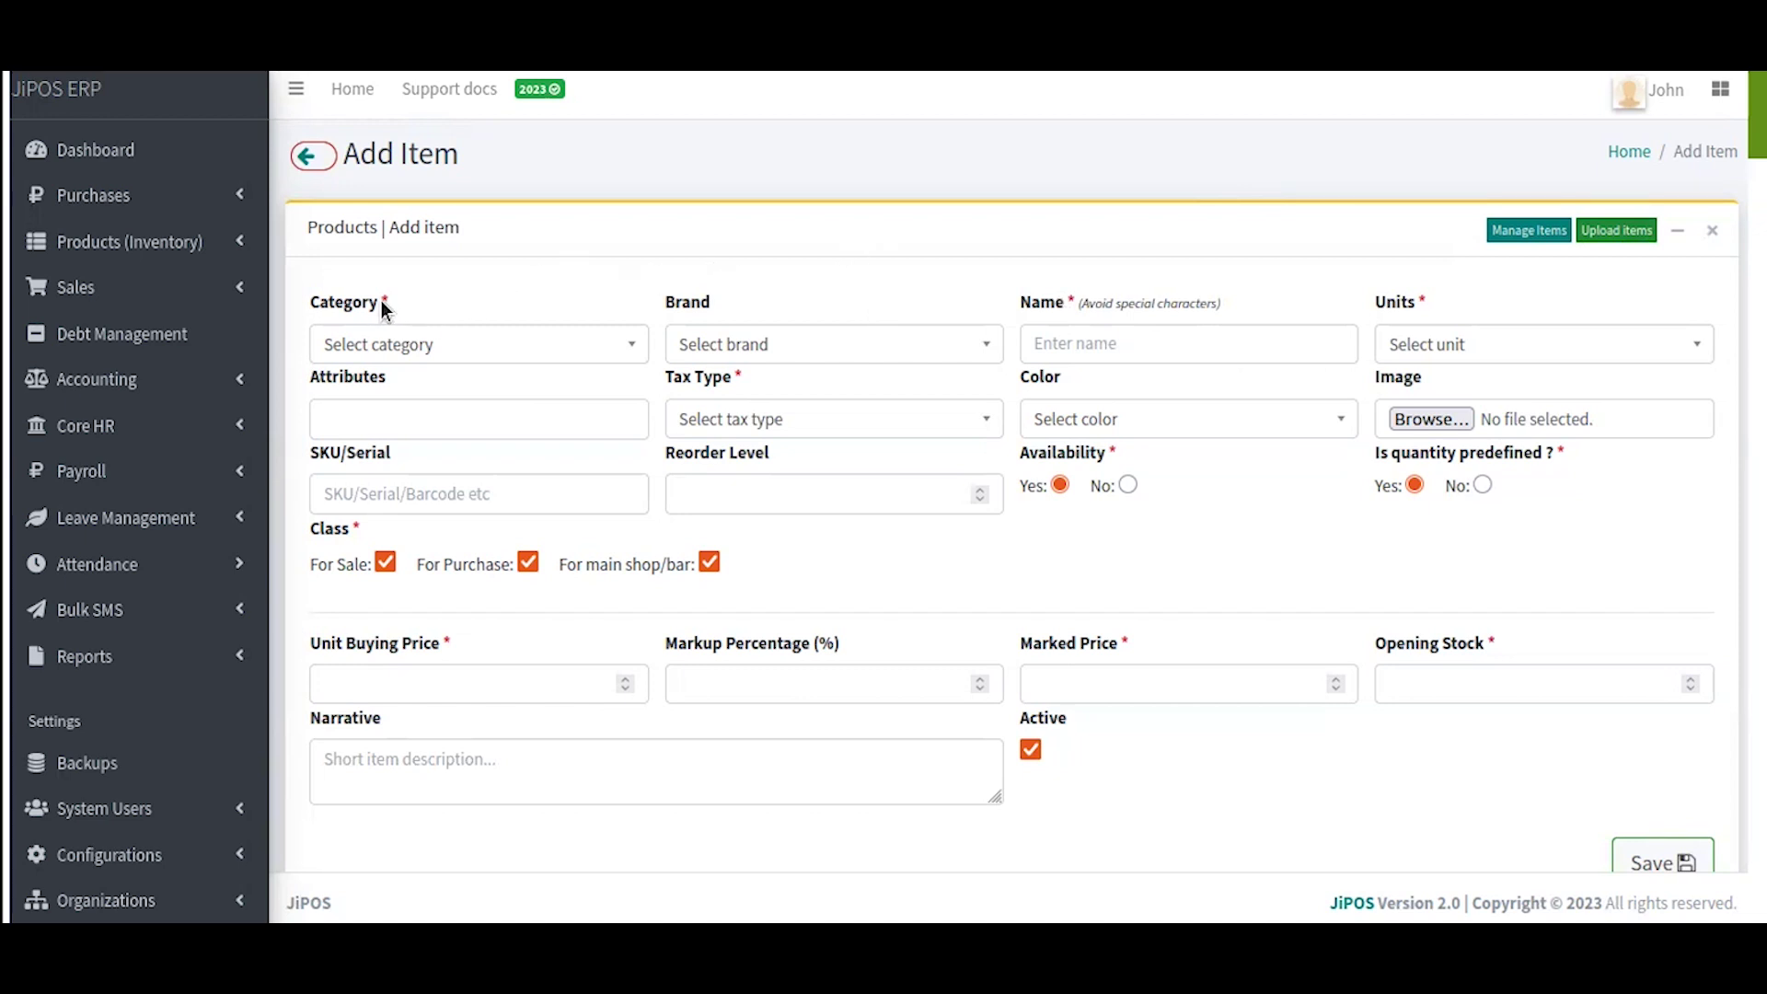
{"action": "left_click_drag", "start_coordinate": [378, 300], "coordinate": [398, 301]}
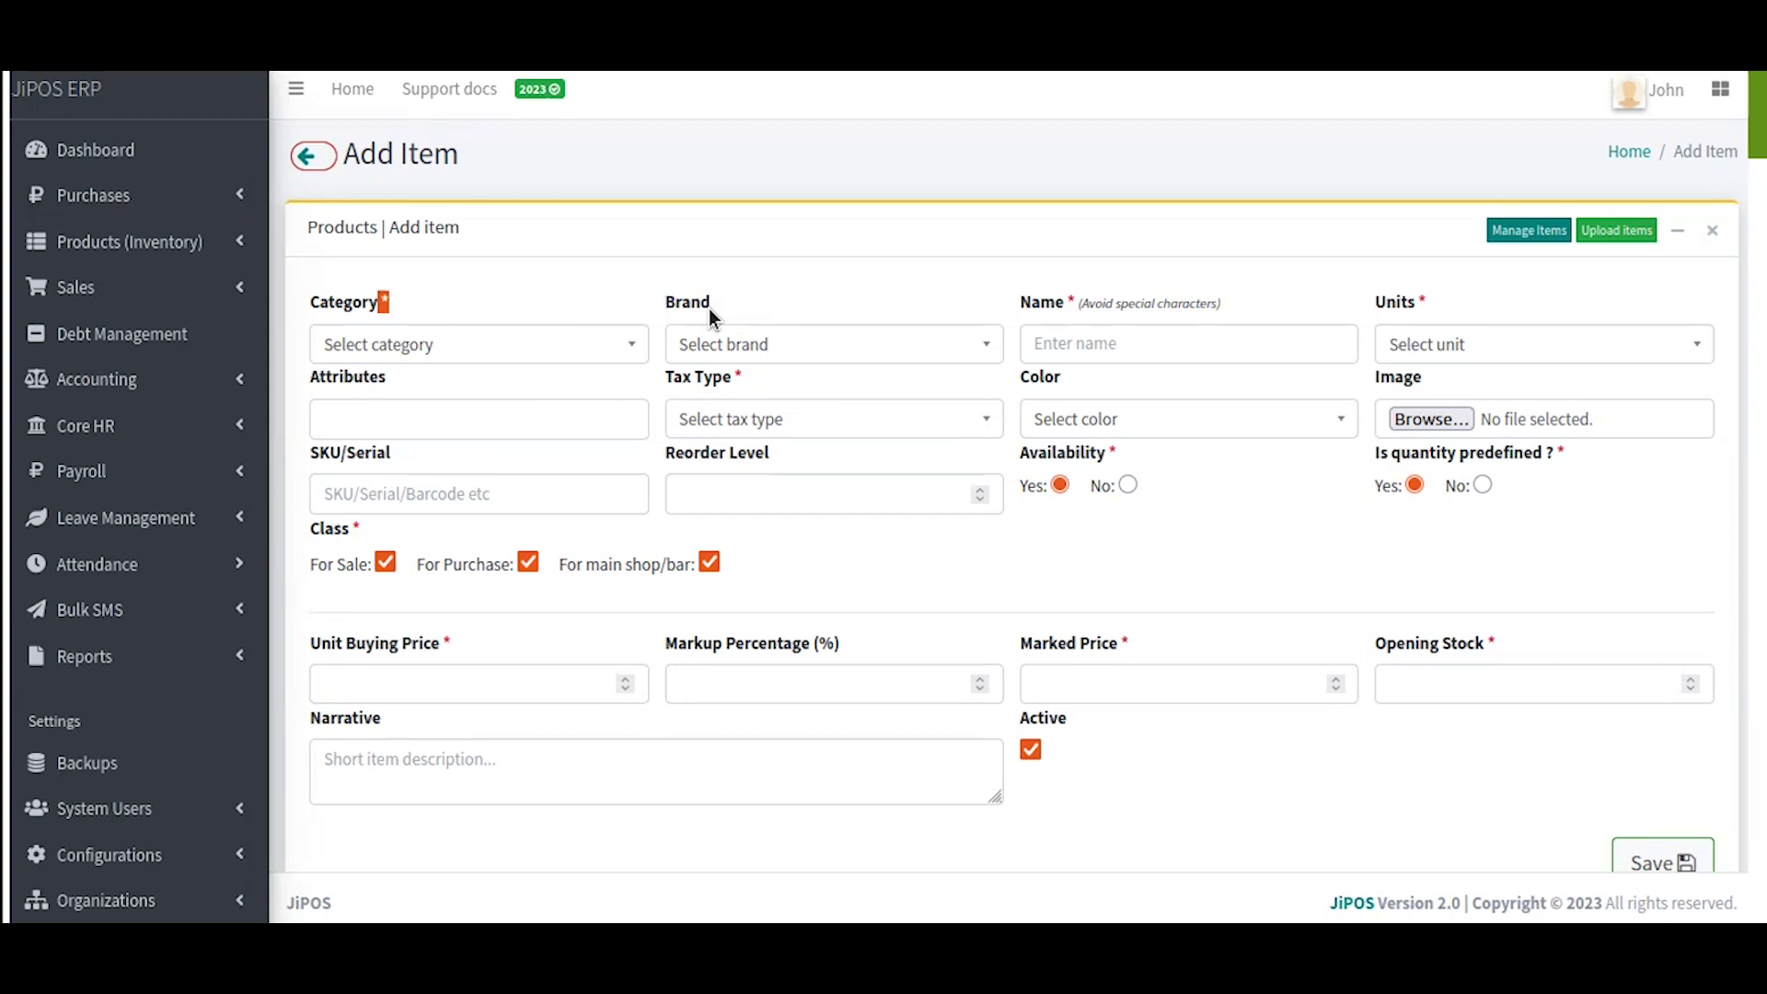
Look through the available category options for the new item without choosing one.
{"action": "left_click", "coordinate": [416, 345]}
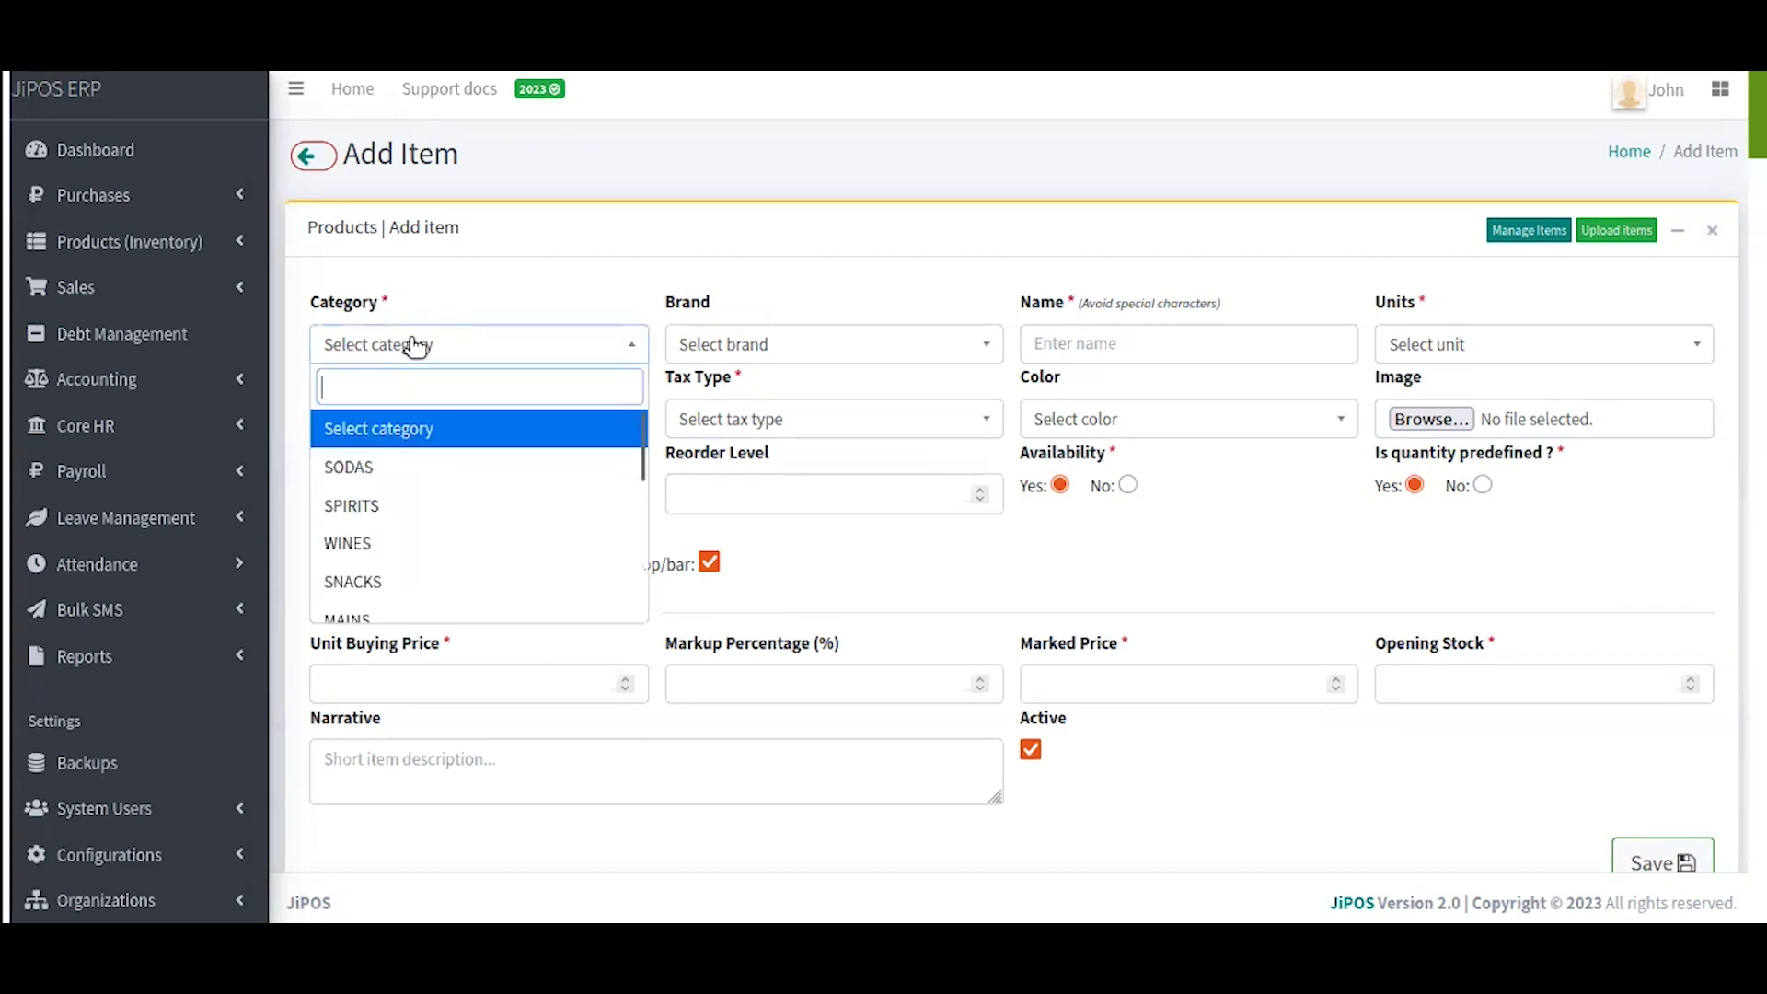
{"action": "scroll", "coordinate": [394, 432], "scroll_direction": "down", "scroll_amount": 5}
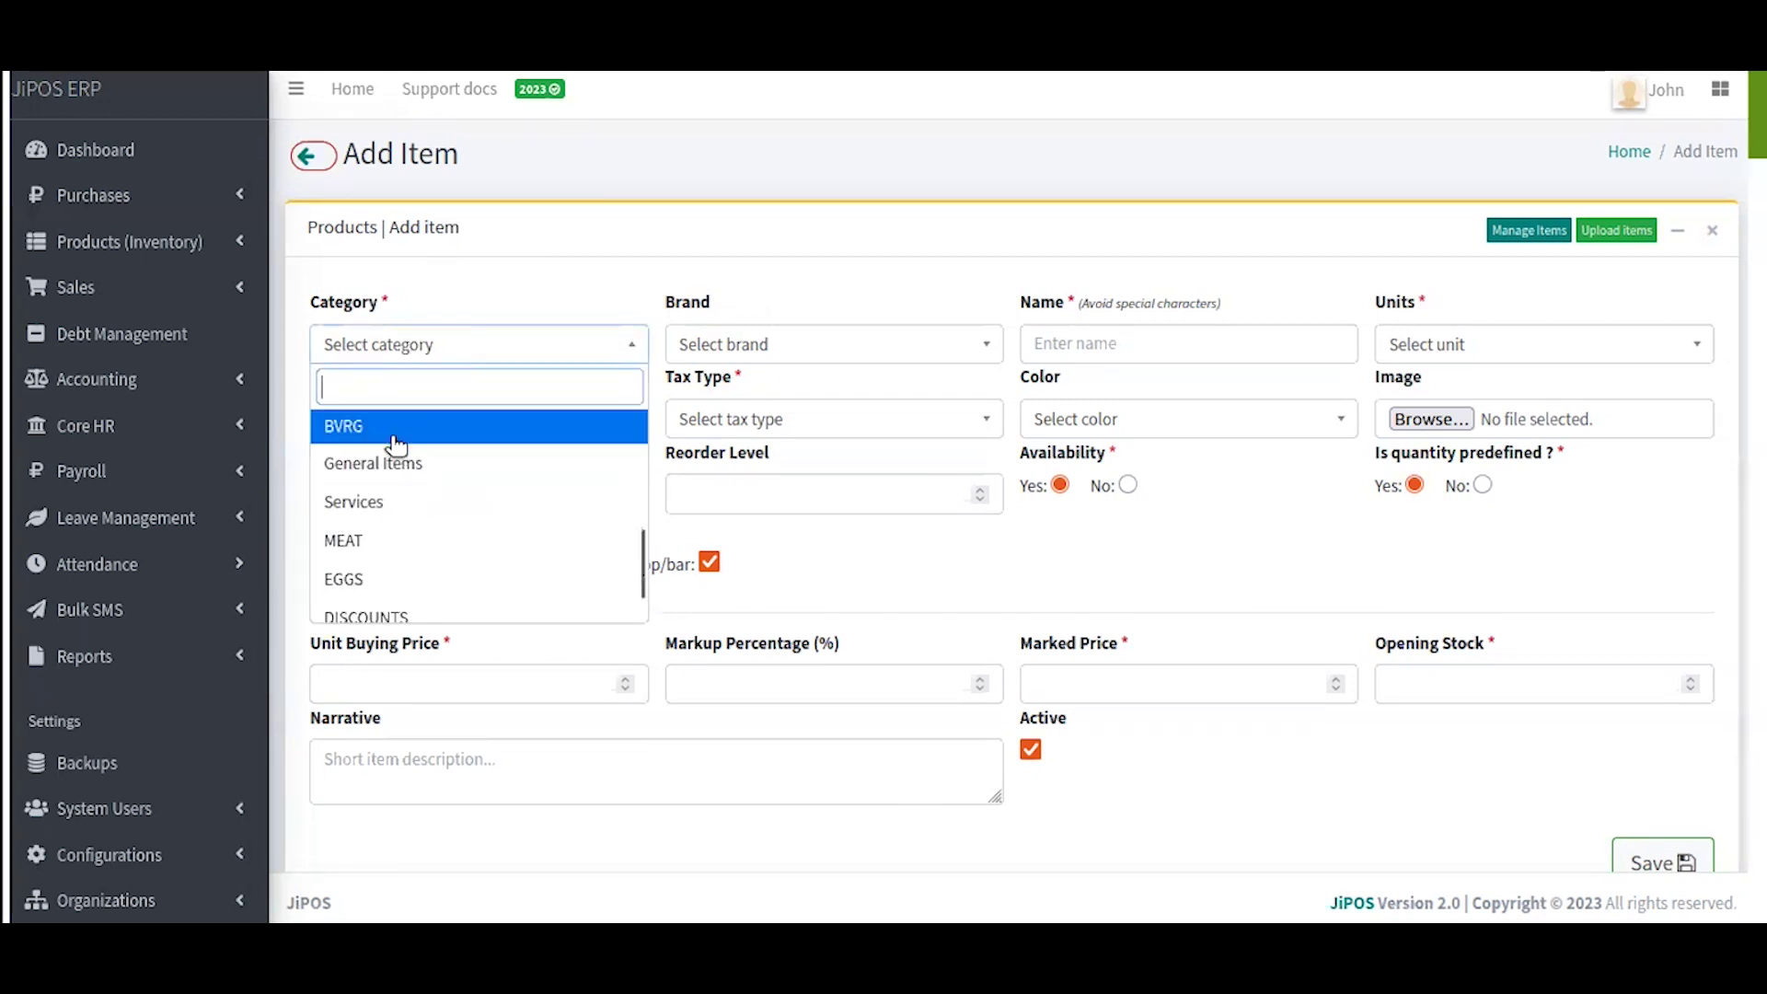
{"action": "scroll", "coordinate": [398, 432], "scroll_direction": "up", "scroll_amount": 5}
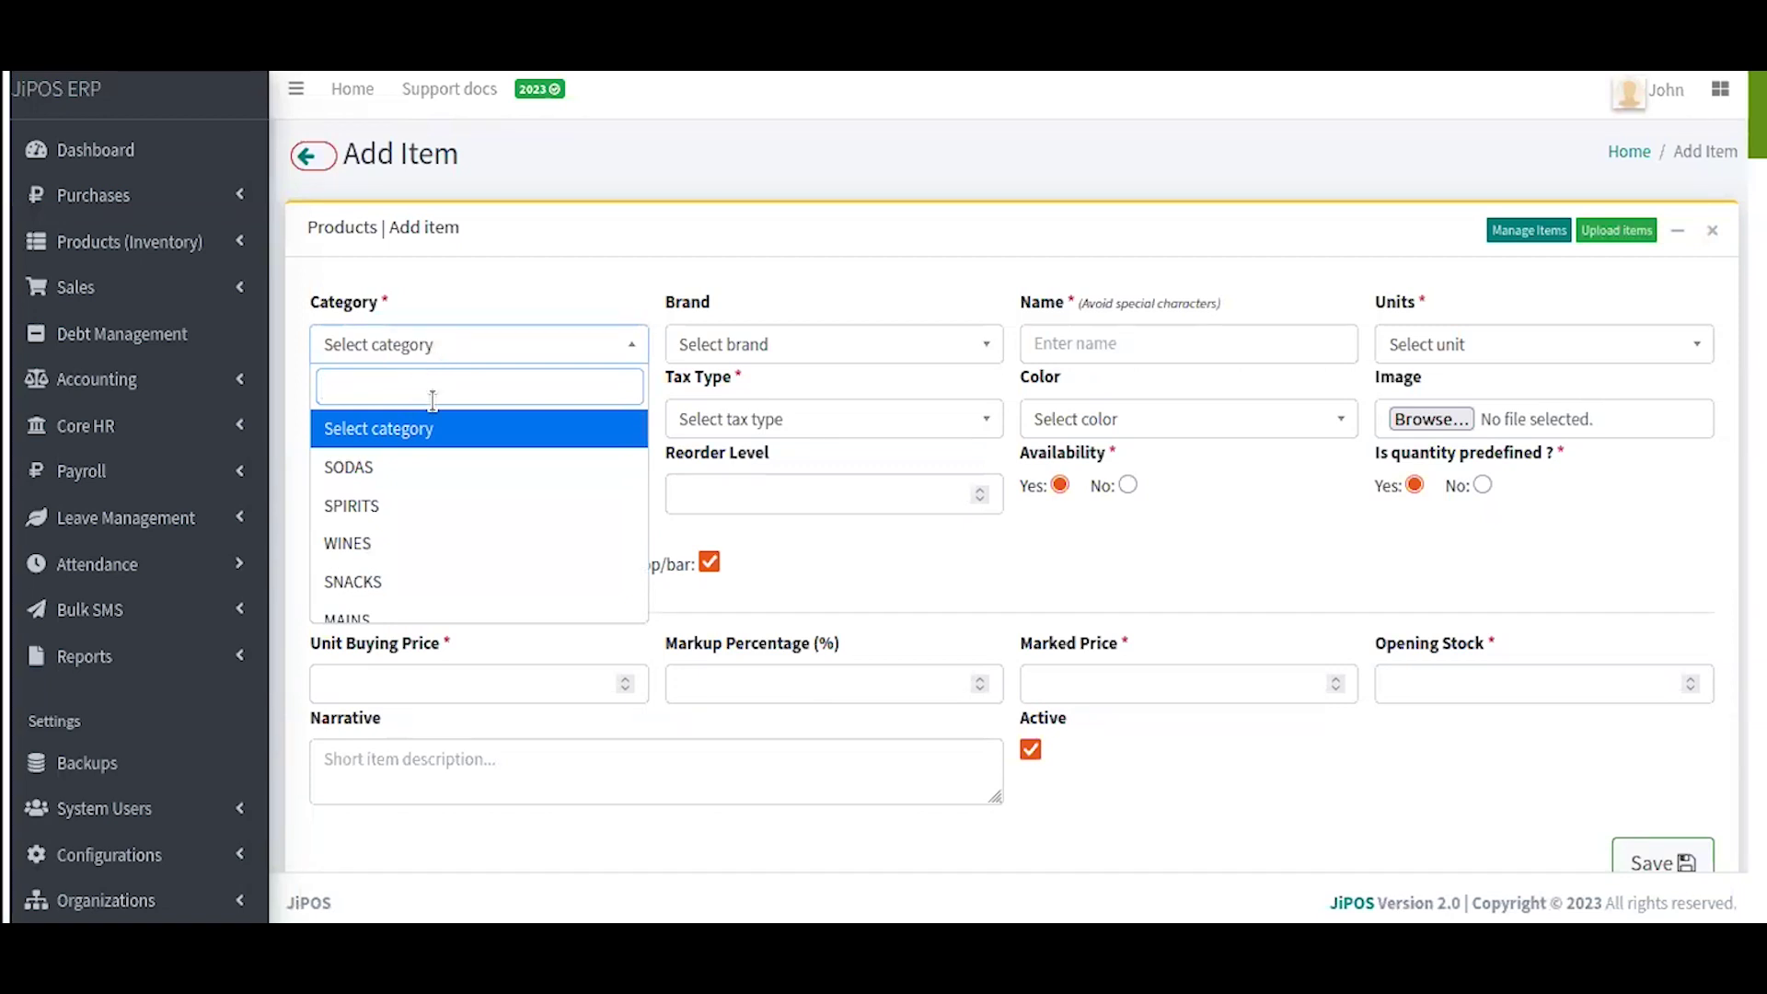
{"action": "left_click", "coordinate": [434, 281]}
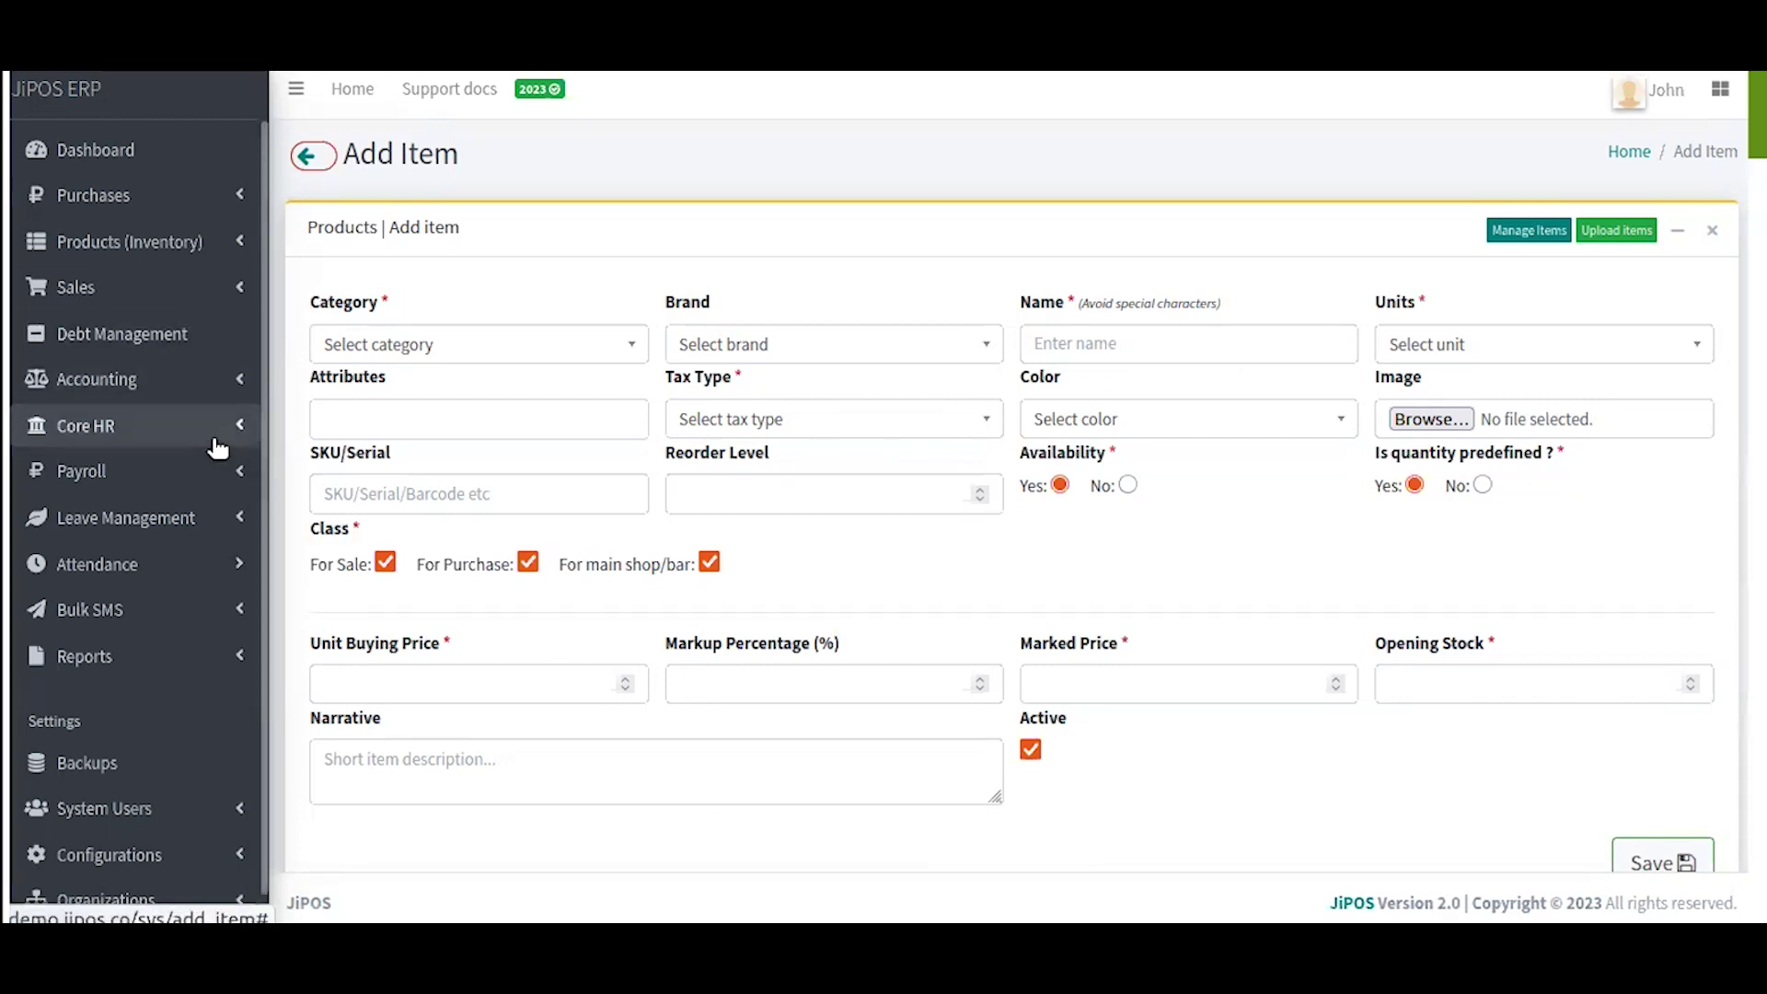
Look in the Configurations settings for where item categories are managed, and collapse the section again.
{"action": "scroll", "coordinate": [214, 497], "scroll_direction": "down", "scroll_amount": 1}
{"action": "scroll", "coordinate": [193, 534], "scroll_direction": "down", "scroll_amount": 1}
{"action": "left_click", "coordinate": [144, 816]}
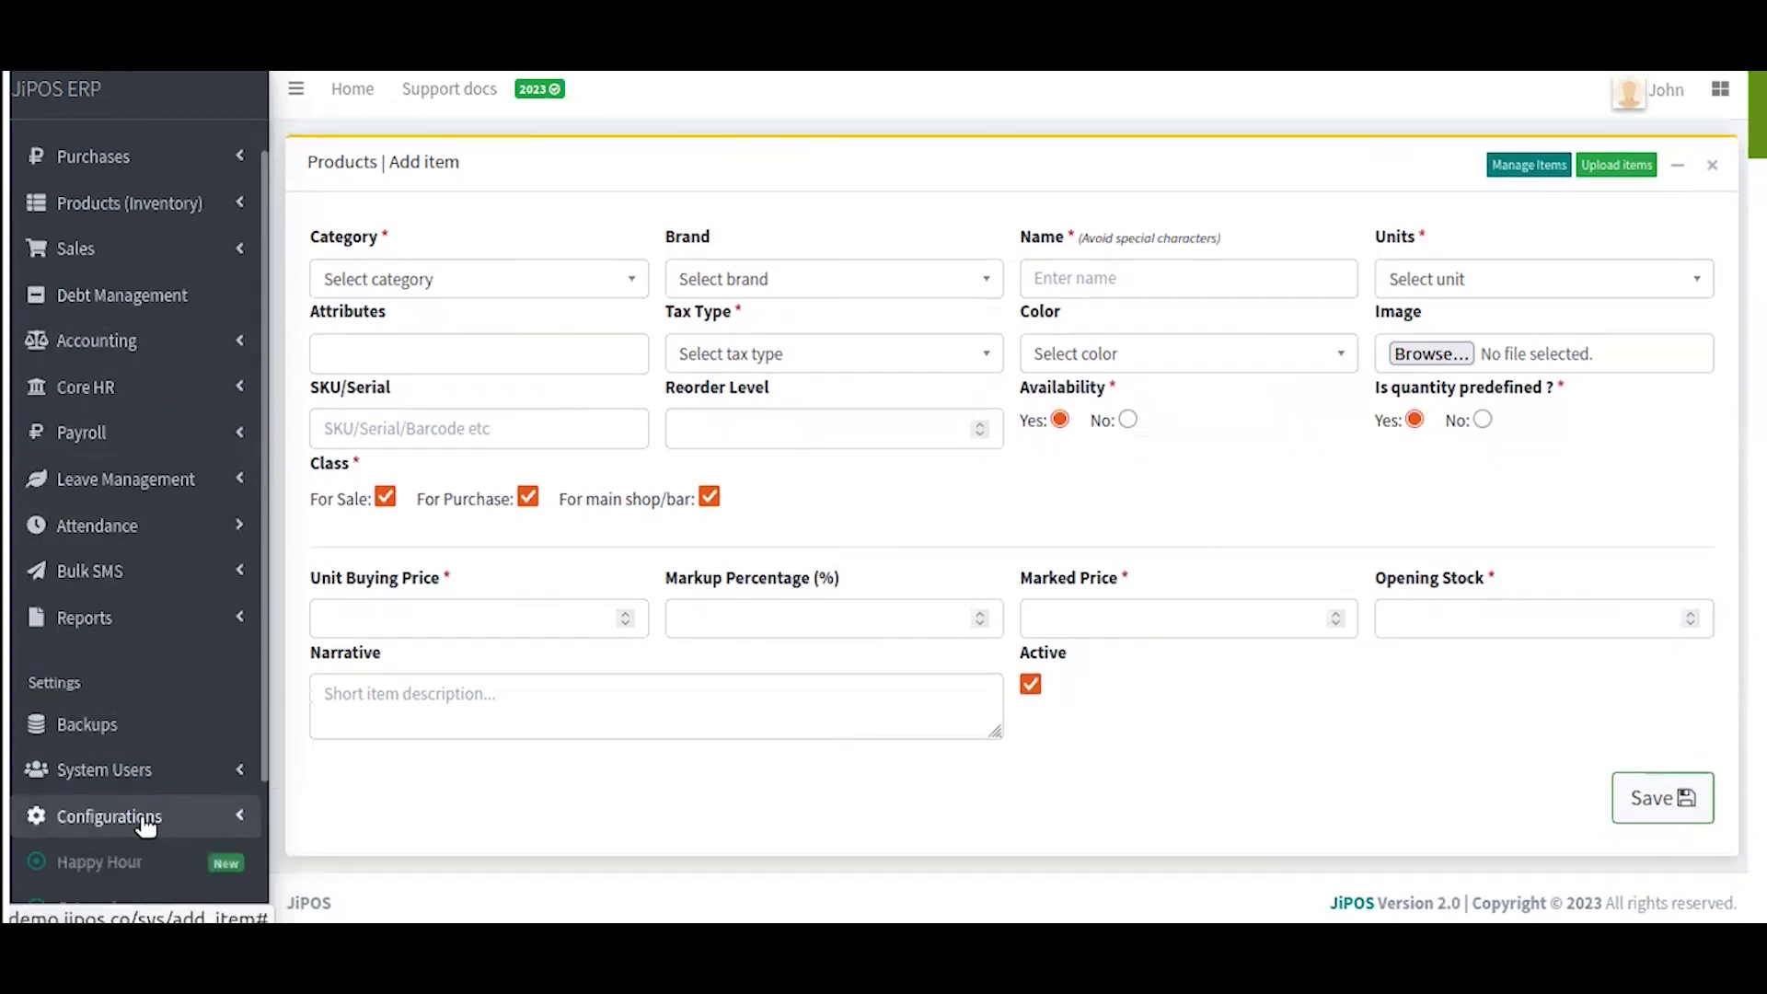
{"action": "scroll", "coordinate": [145, 691], "scroll_direction": "down", "scroll_amount": 5}
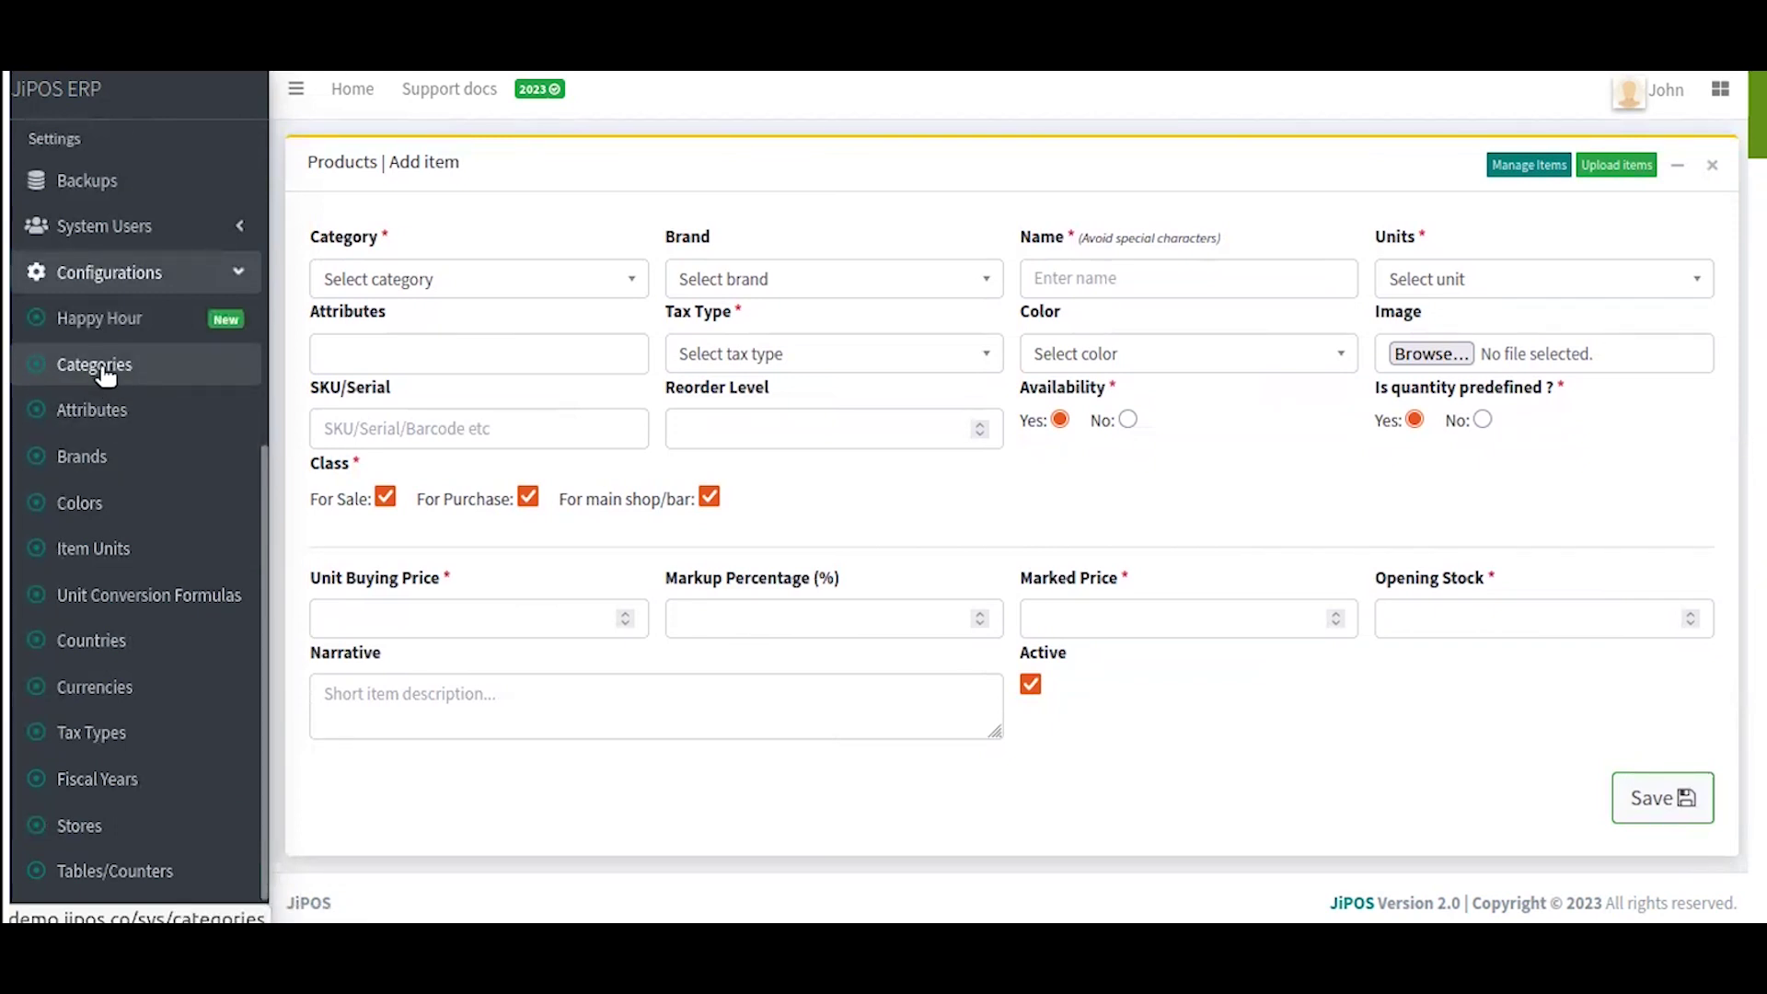
{"action": "left_click", "coordinate": [204, 276]}
Assign the new item to the SODAS category and name it Fanta, leaving the brand unset.
{"action": "left_click", "coordinate": [606, 293]}
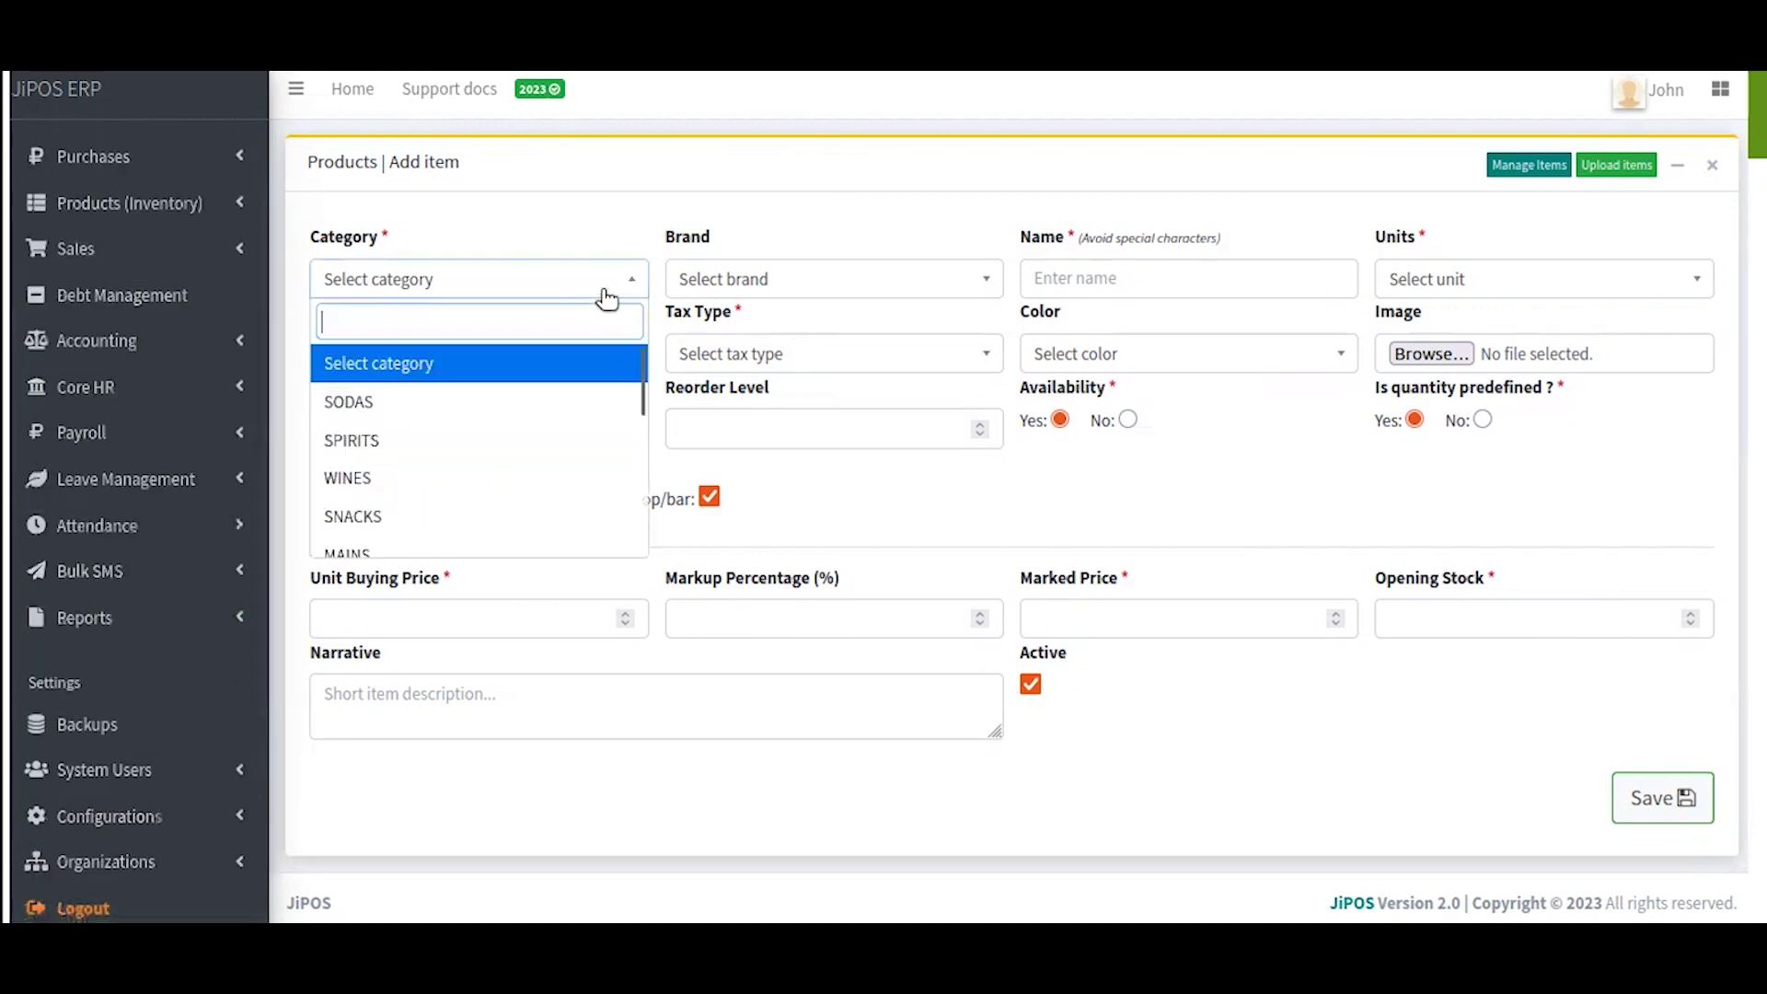
{"action": "left_click", "coordinate": [414, 401]}
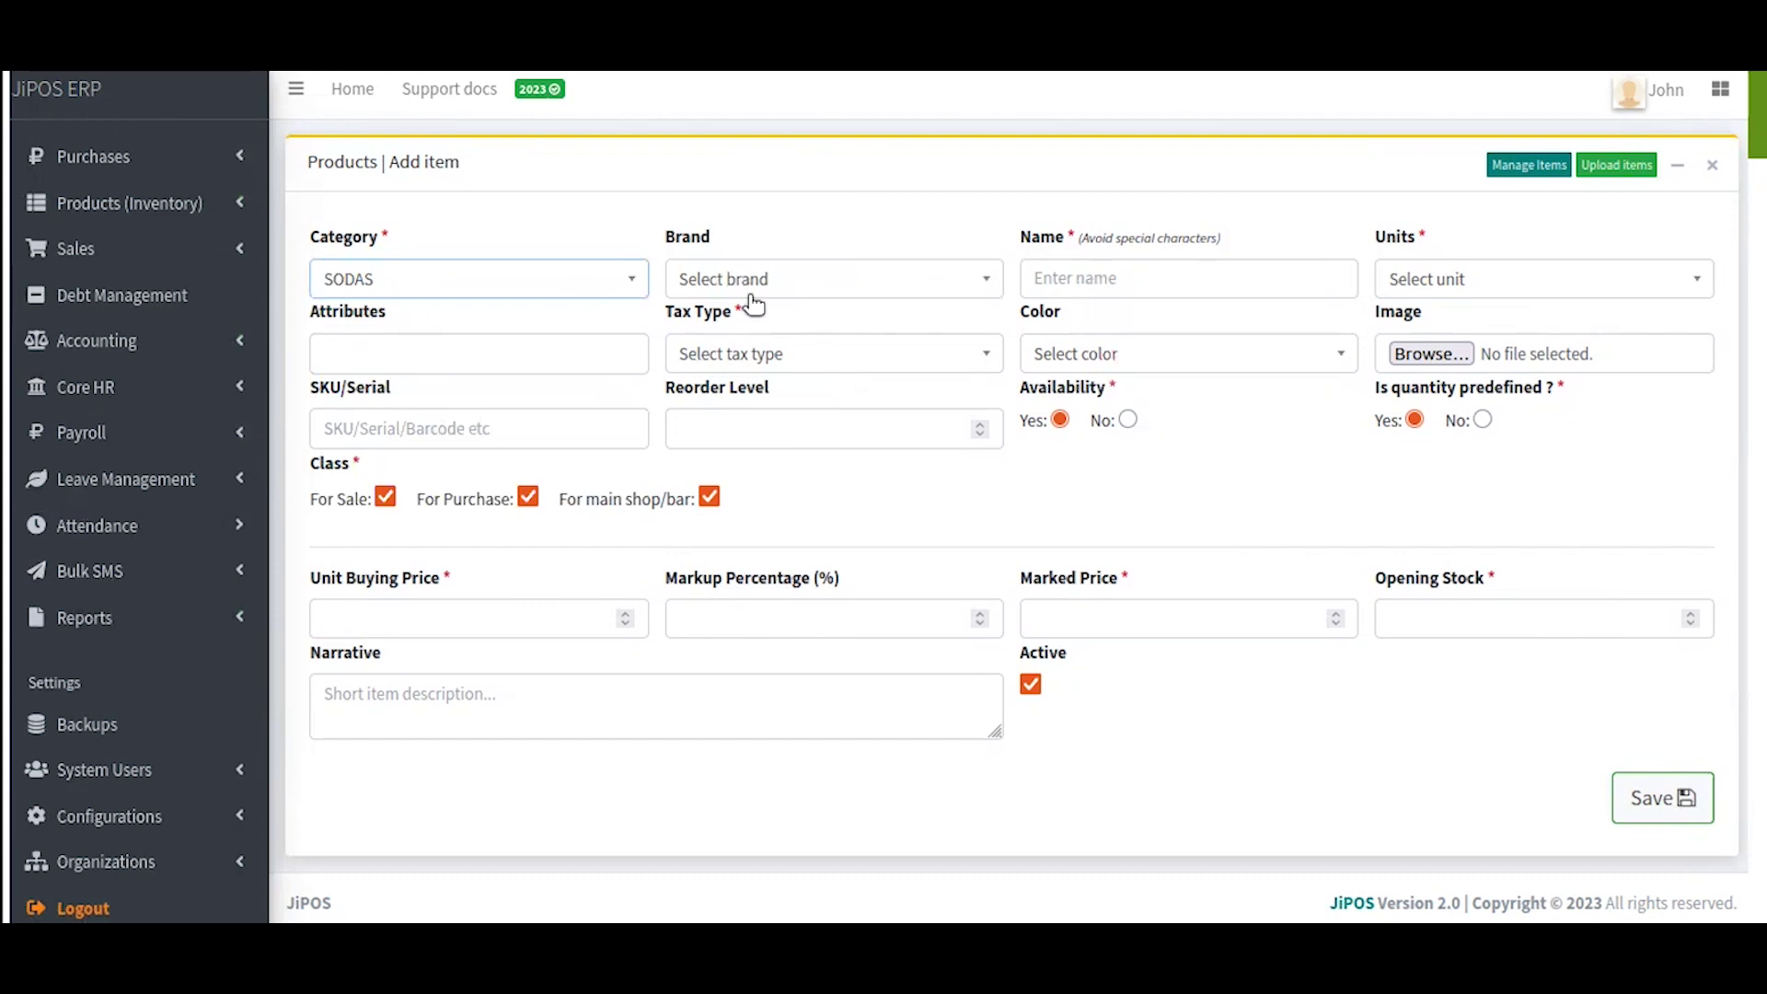
{"action": "left_click", "coordinate": [833, 294]}
{"action": "left_click", "coordinate": [841, 243]}
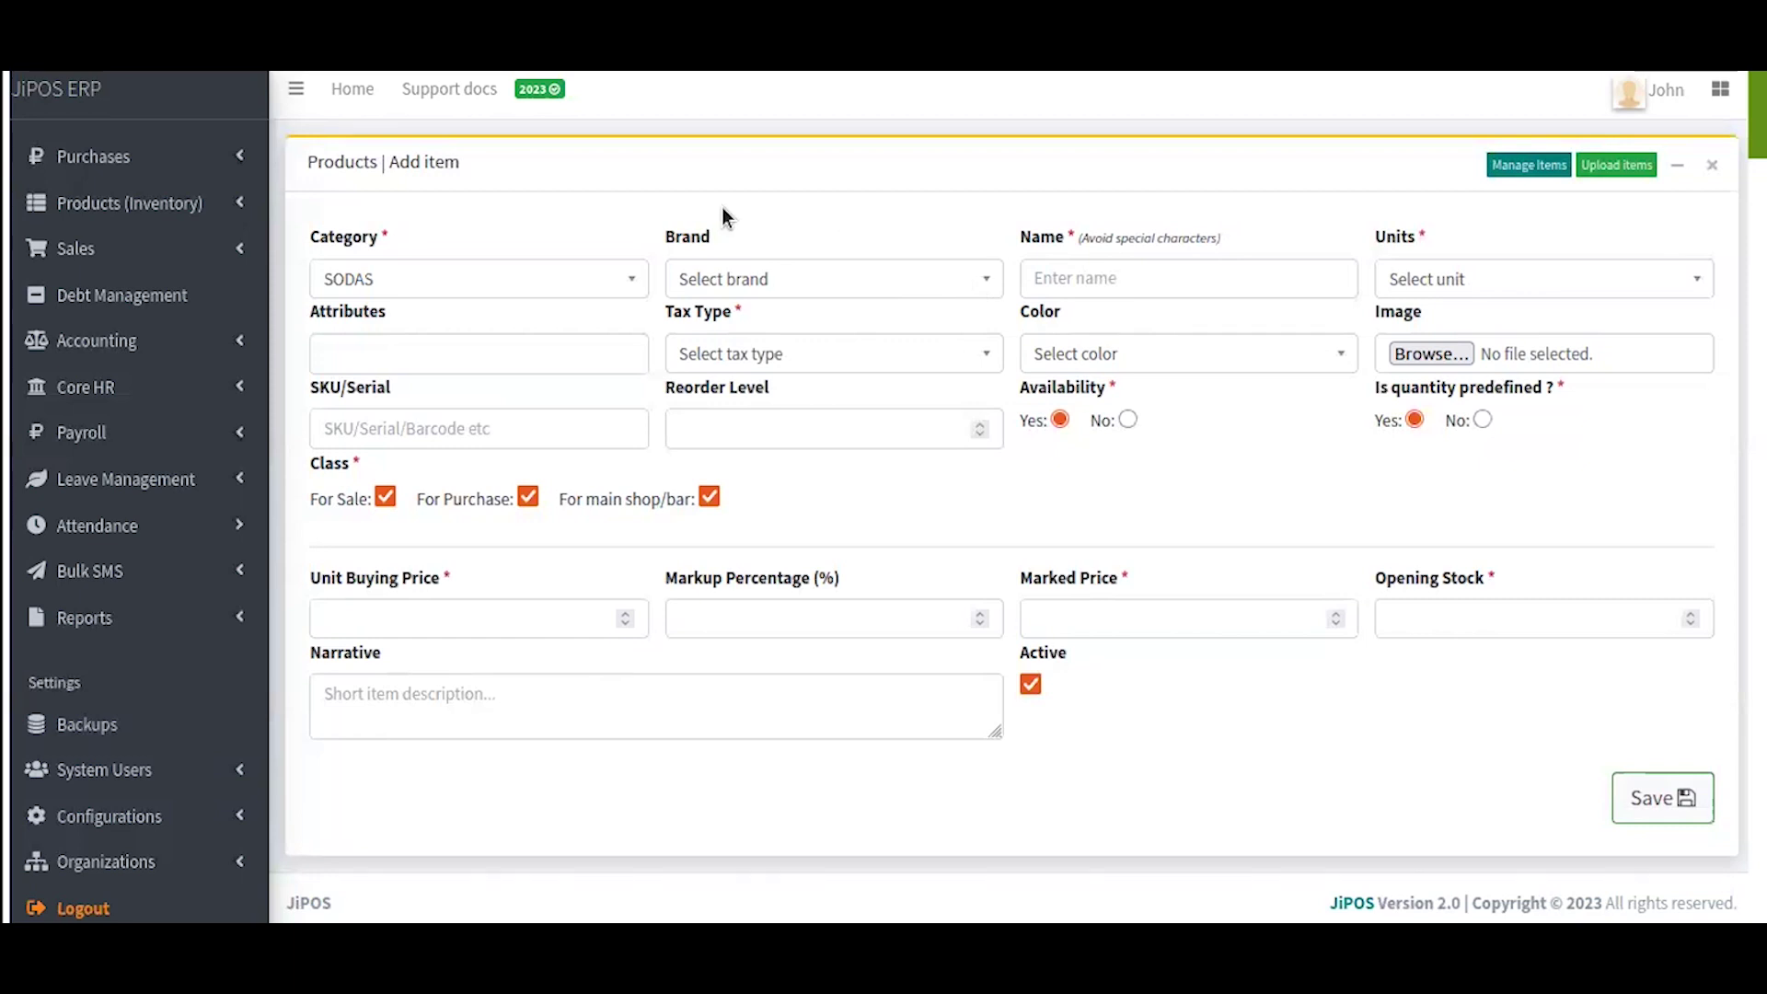
{"action": "left_click", "coordinate": [1064, 281]}
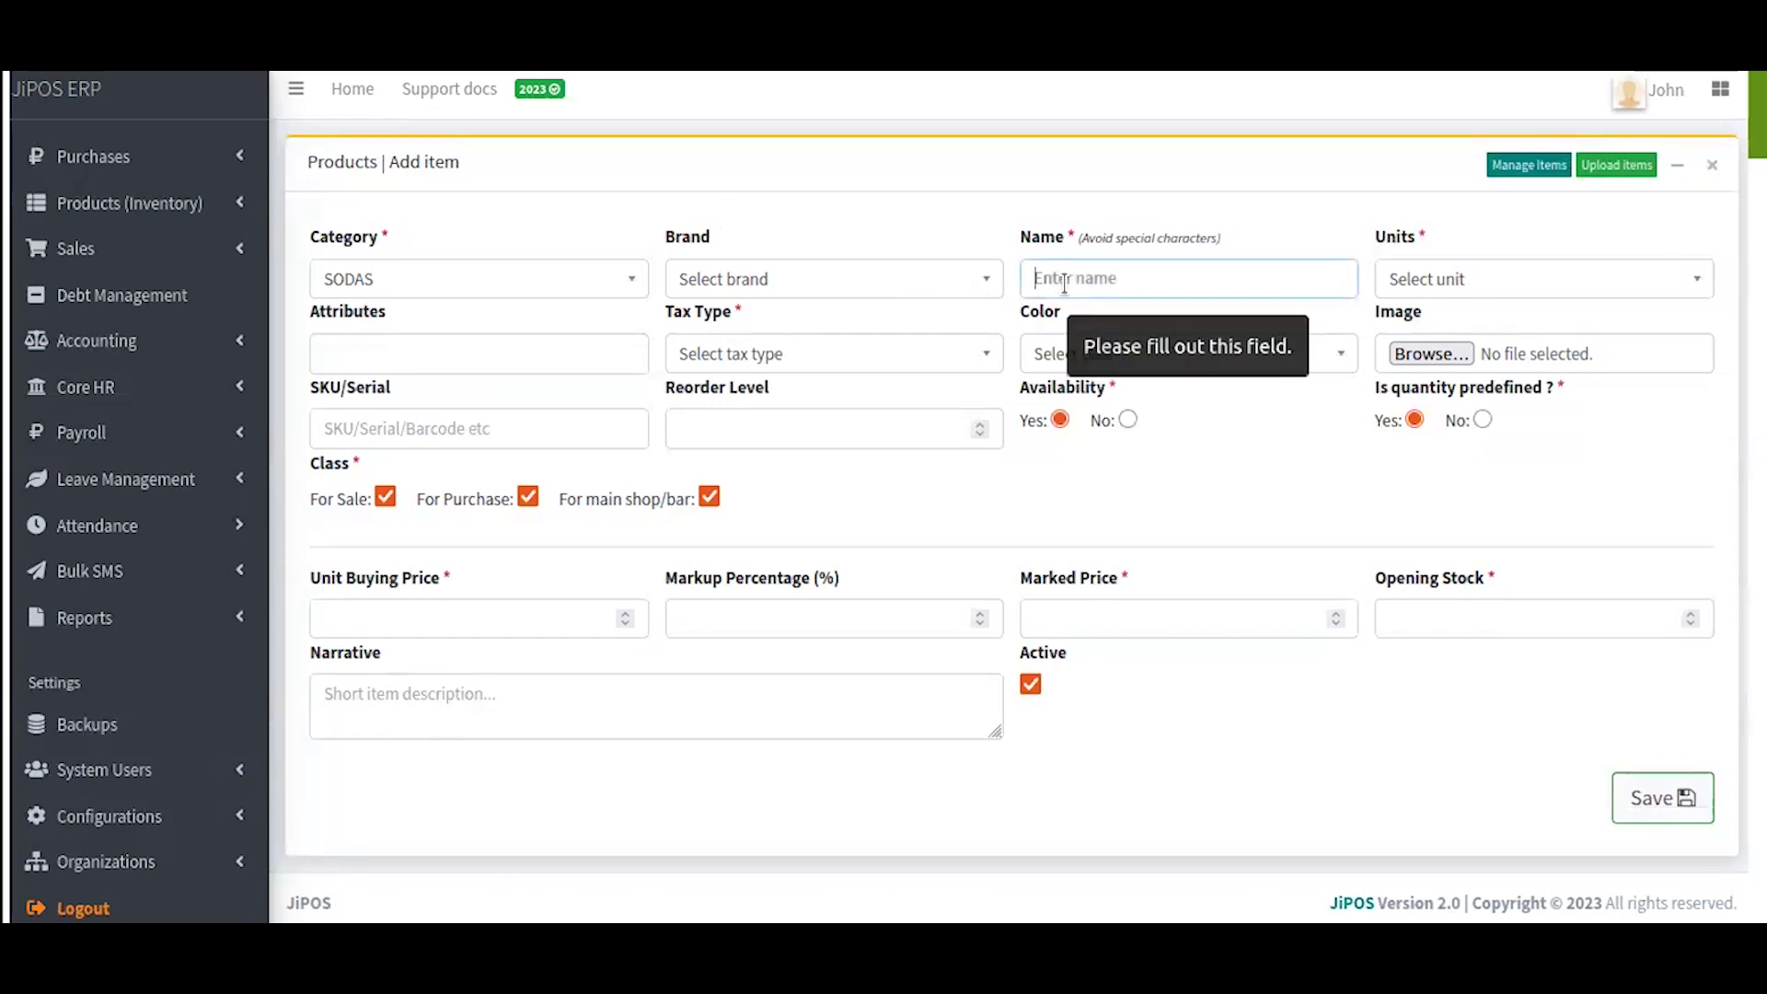
{"action": "type", "text": "Fa"}
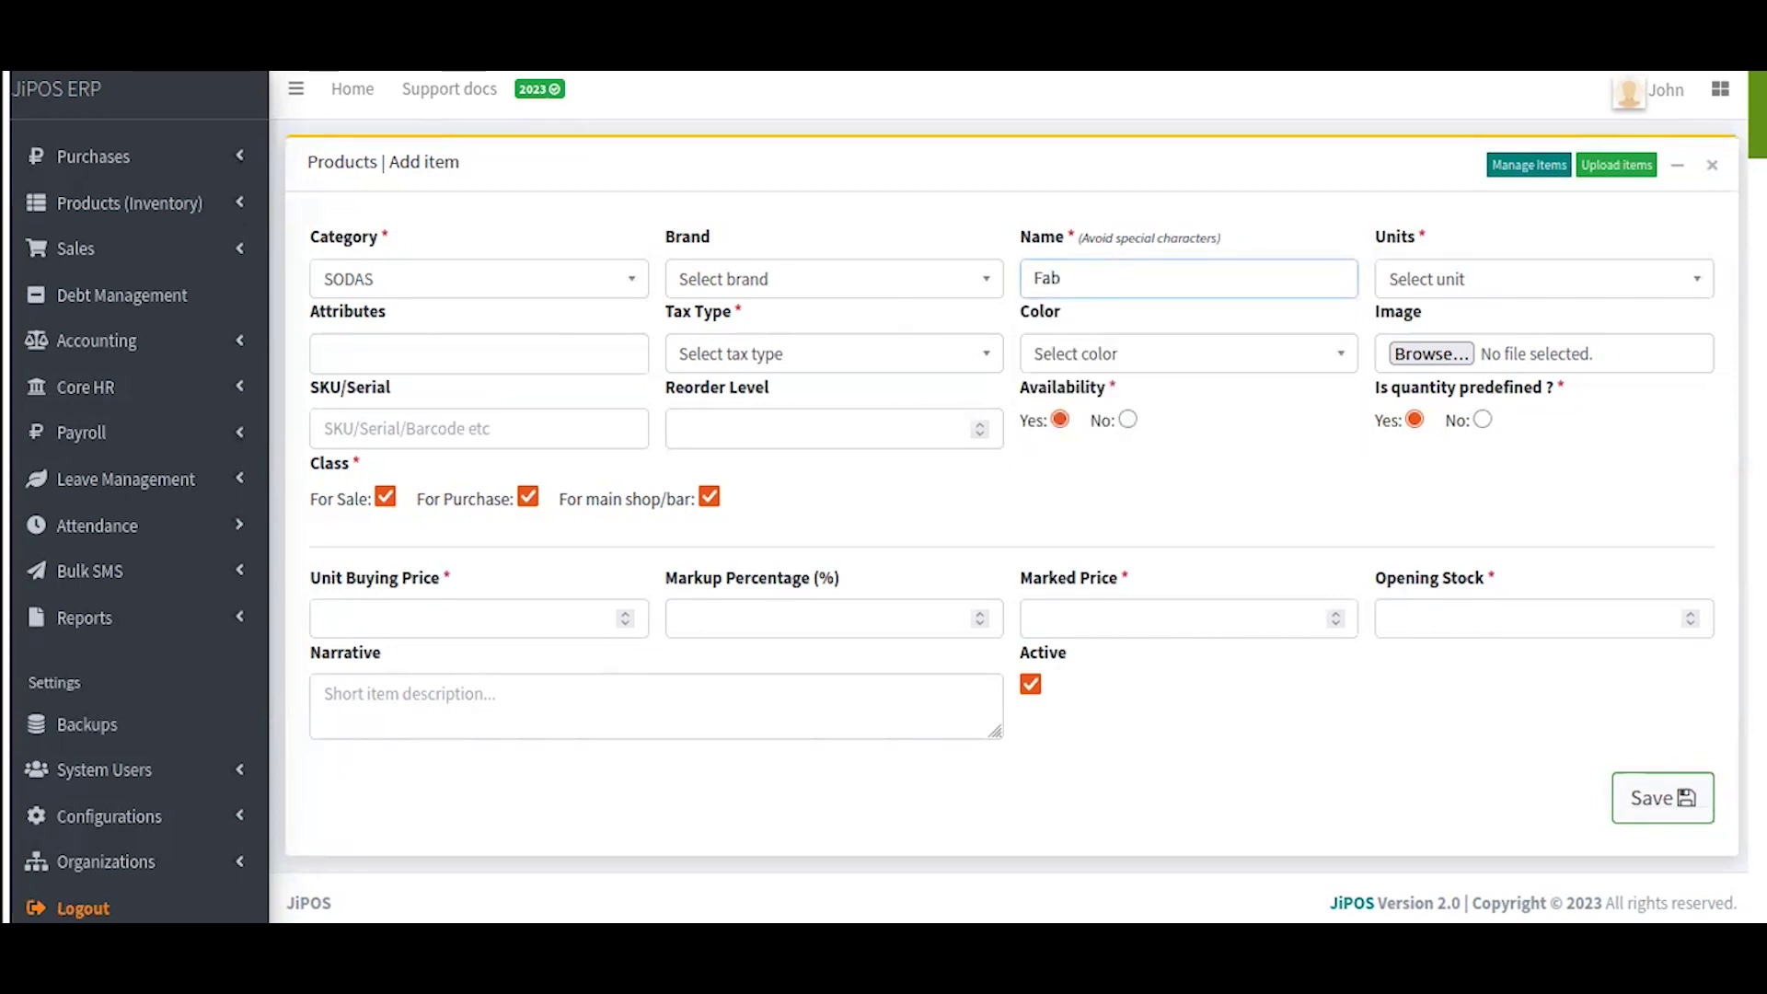
{"action": "type", "text": "nta"}
Find the bottle unit among the unit options and set the item's unit to Btl.
{"action": "left_click", "coordinate": [1443, 287]}
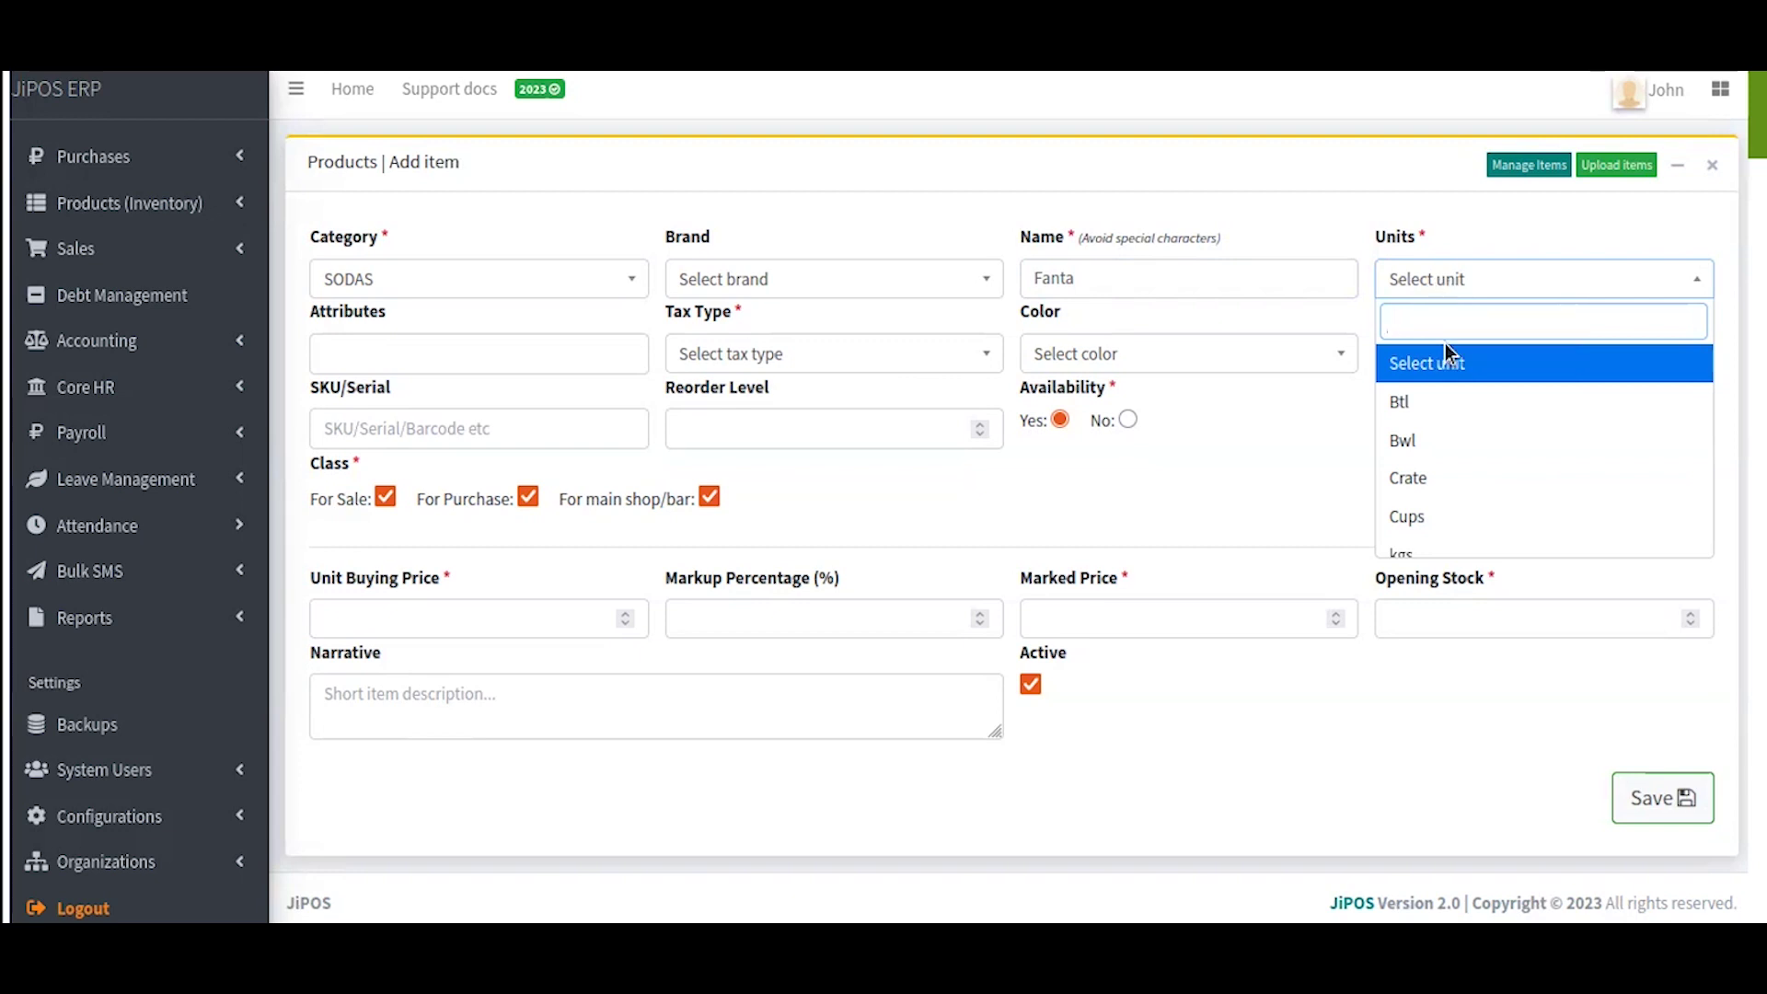
{"action": "scroll", "coordinate": [1421, 411], "scroll_direction": "down", "scroll_amount": 2}
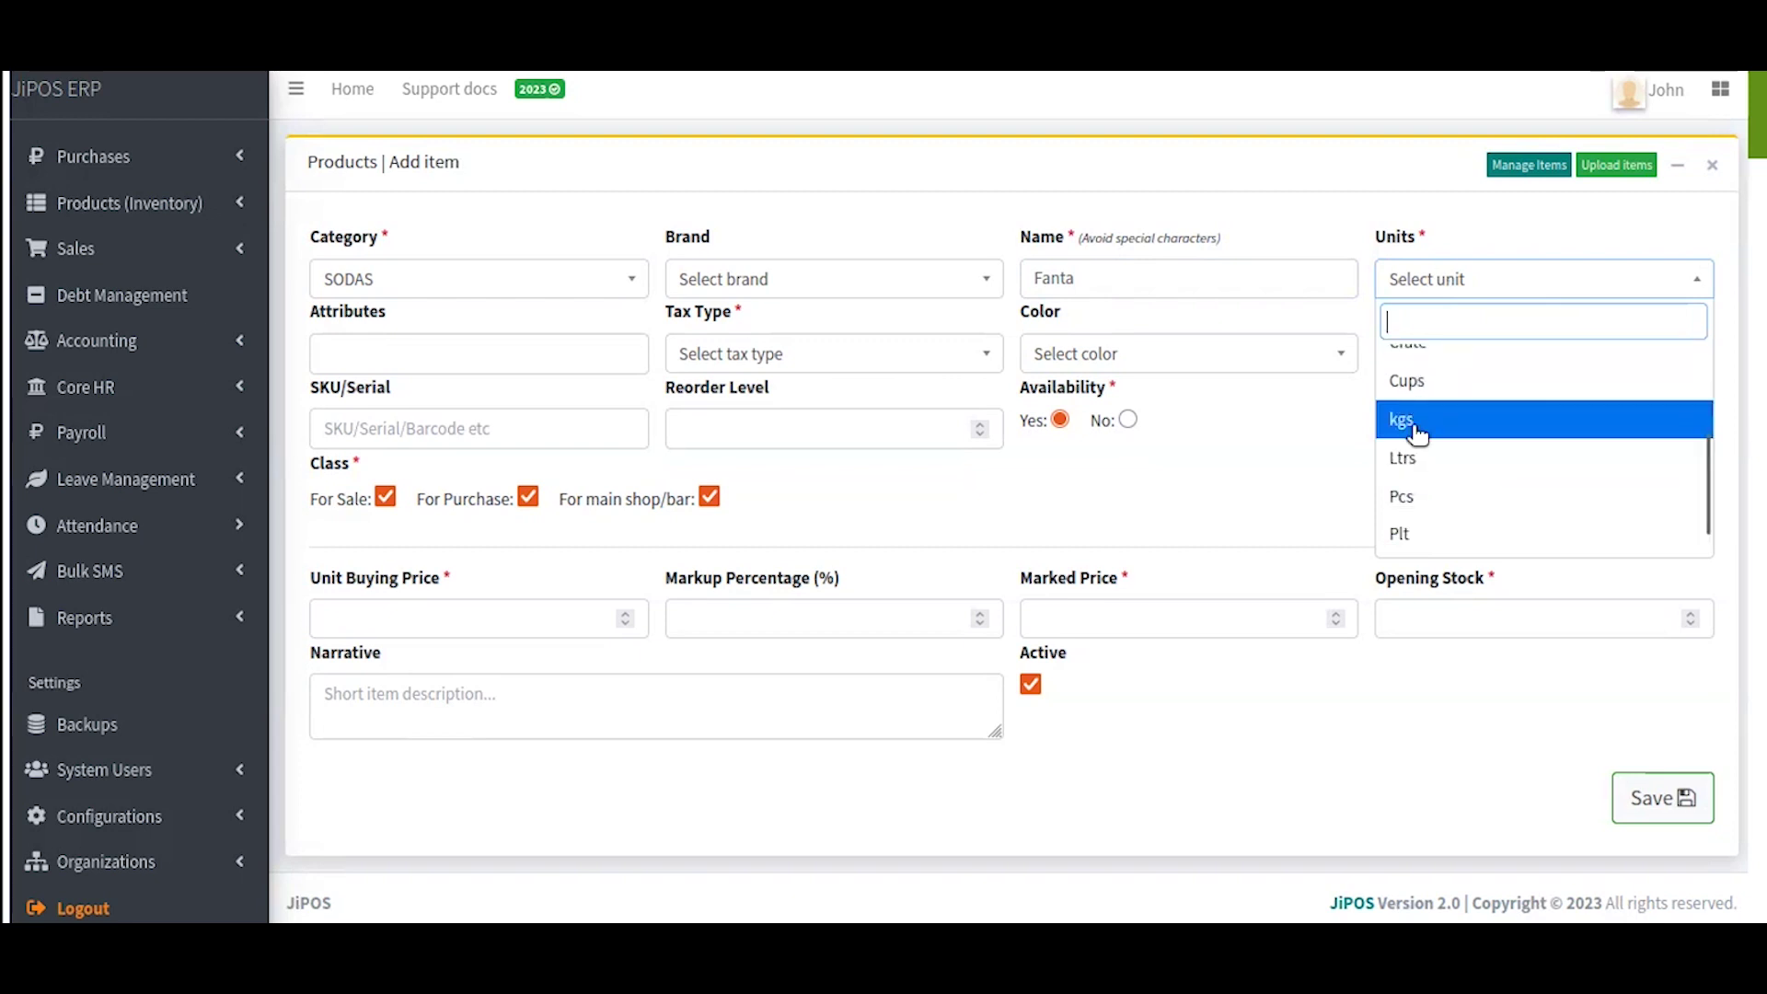
{"action": "type", "text": "bo"}
{"action": "key", "text": "BackSpace"}
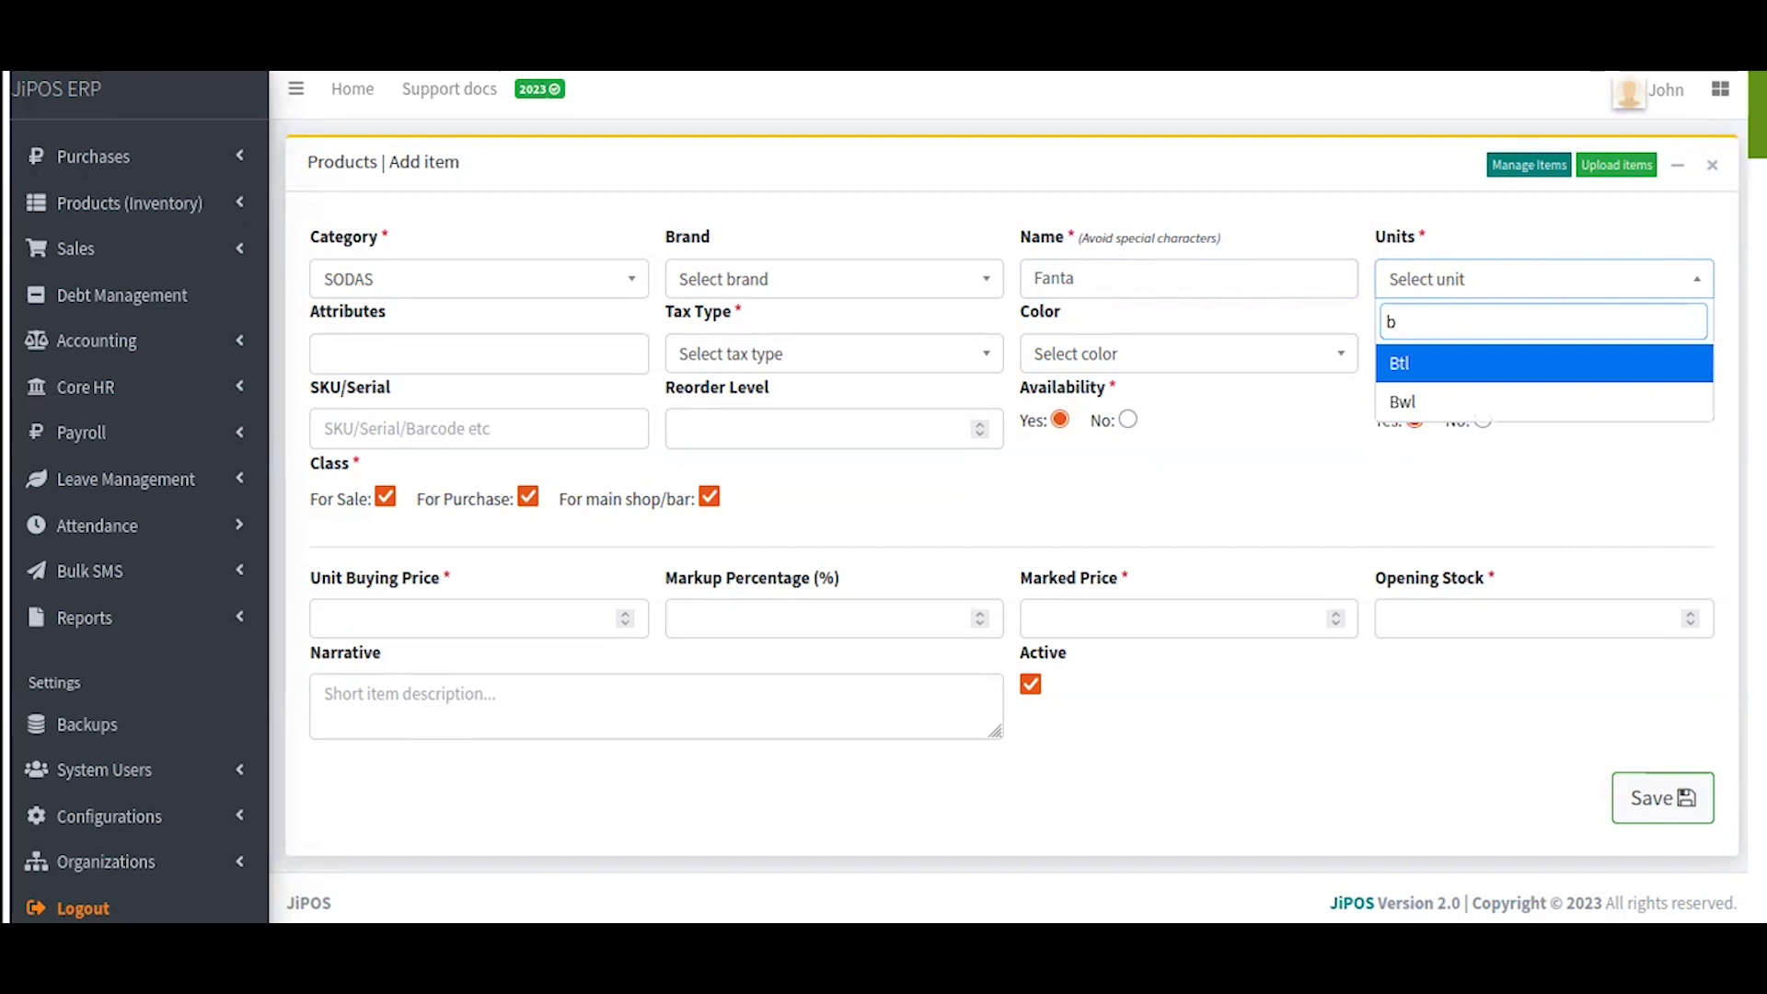
{"action": "left_click", "coordinate": [1380, 365]}
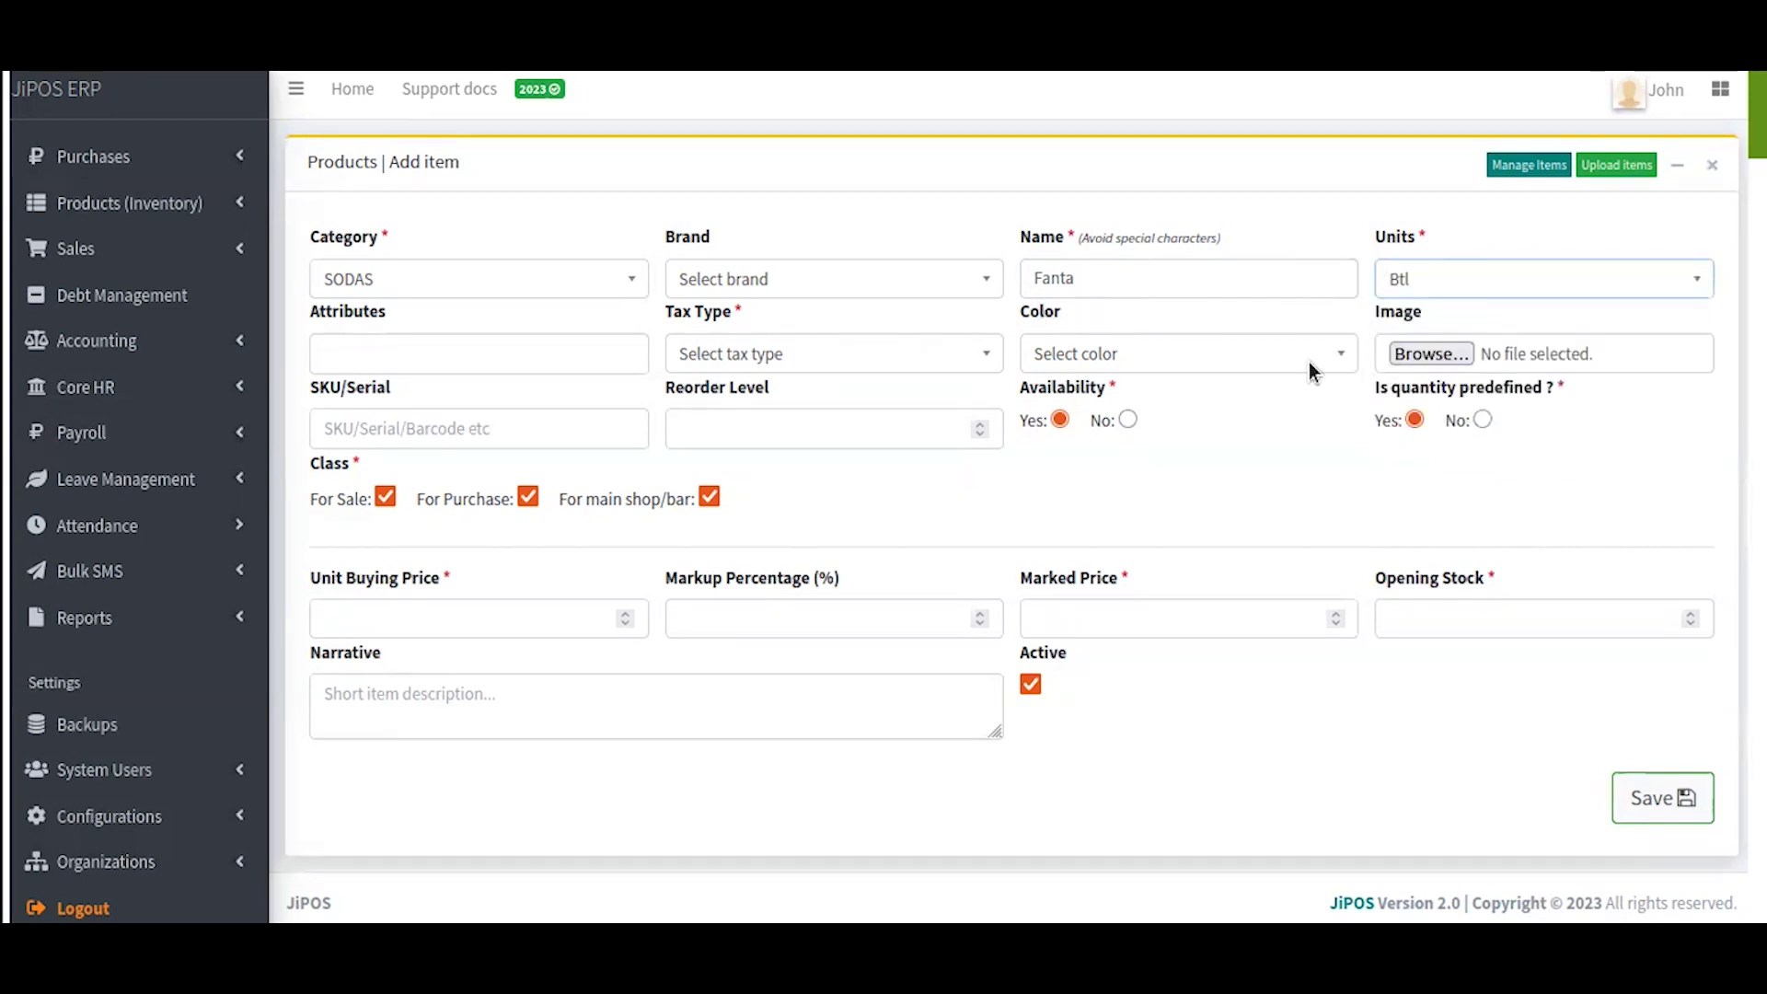
Add the Bar and Client's Assets attributes to the item, and remove both again.
{"action": "left_click", "coordinate": [363, 342]}
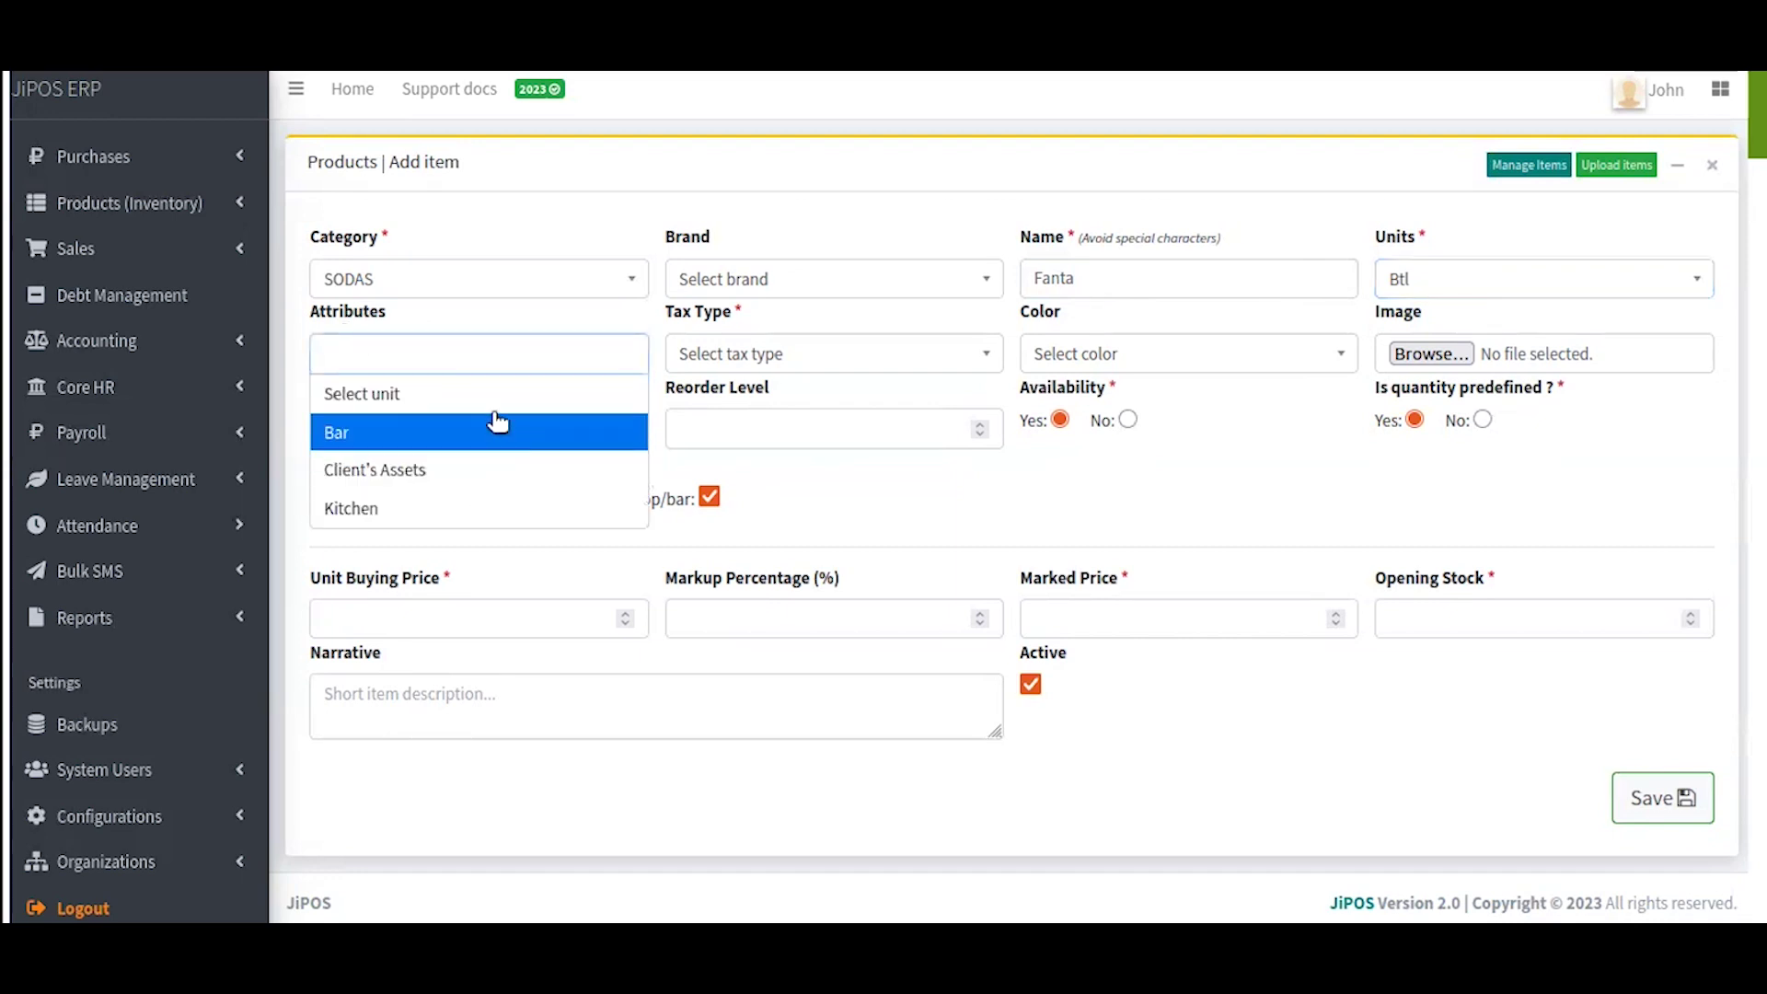
{"action": "left_click", "coordinate": [423, 433]}
{"action": "left_click", "coordinate": [446, 359]}
{"action": "left_click", "coordinate": [444, 469]}
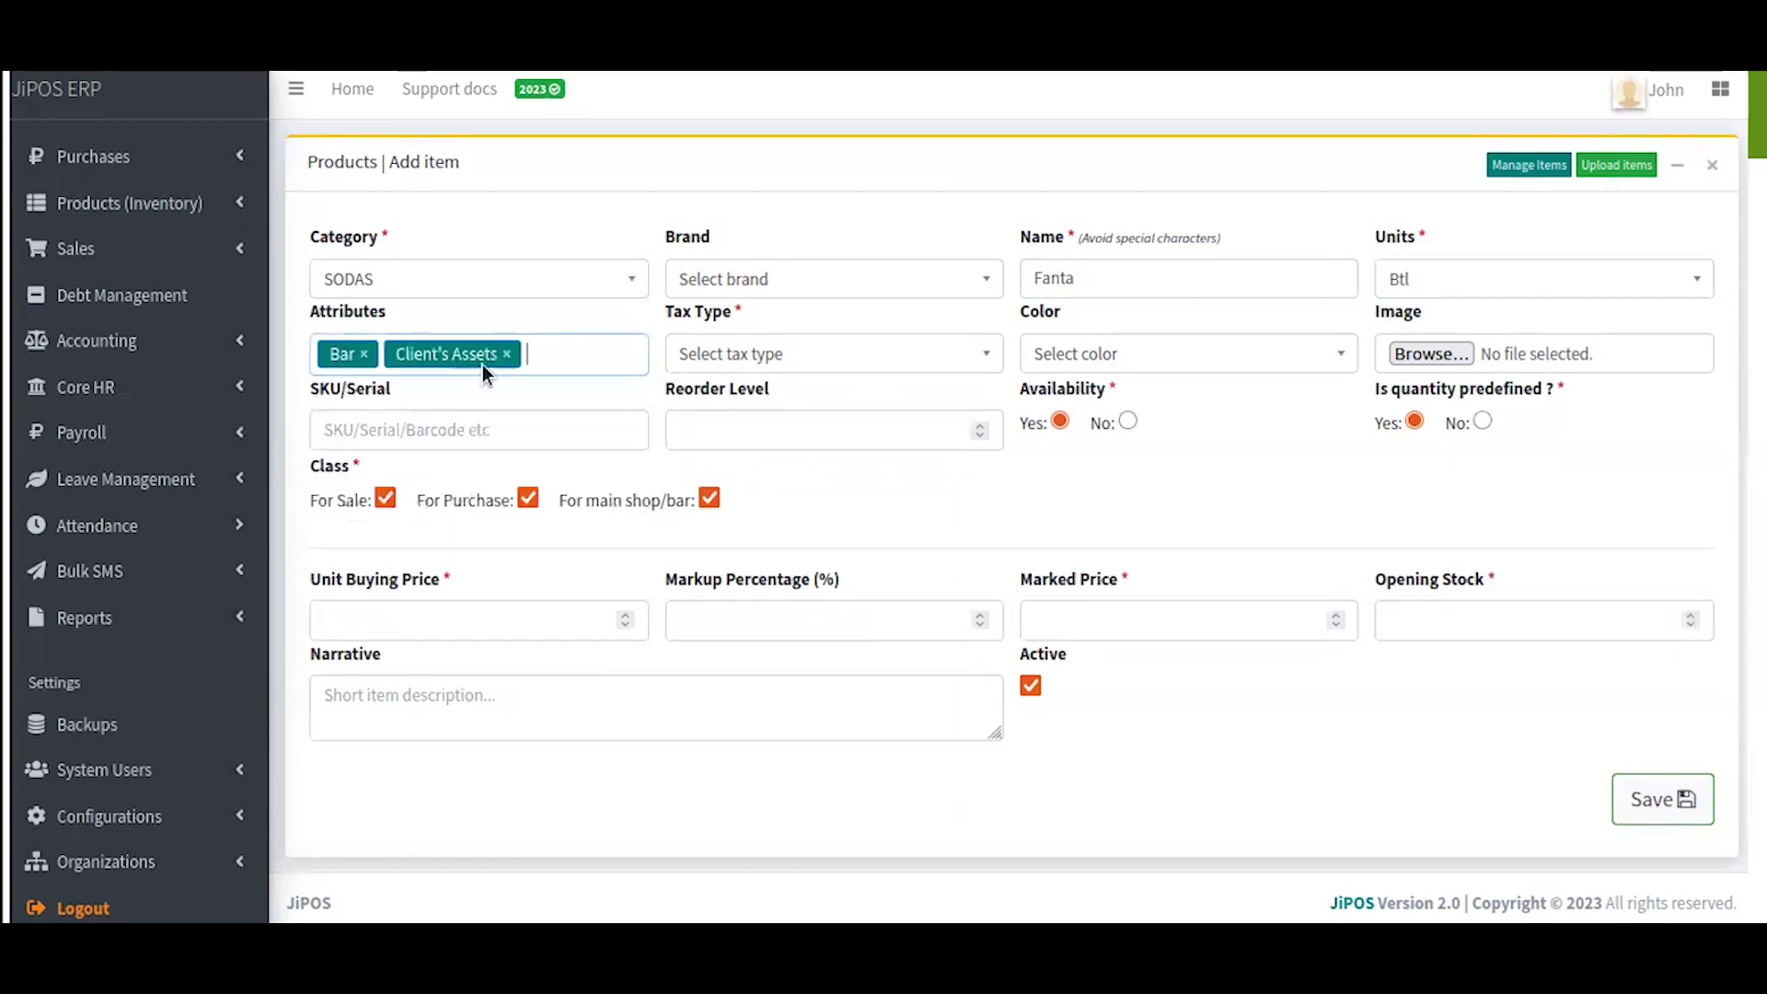
{"action": "left_click", "coordinate": [506, 353]}
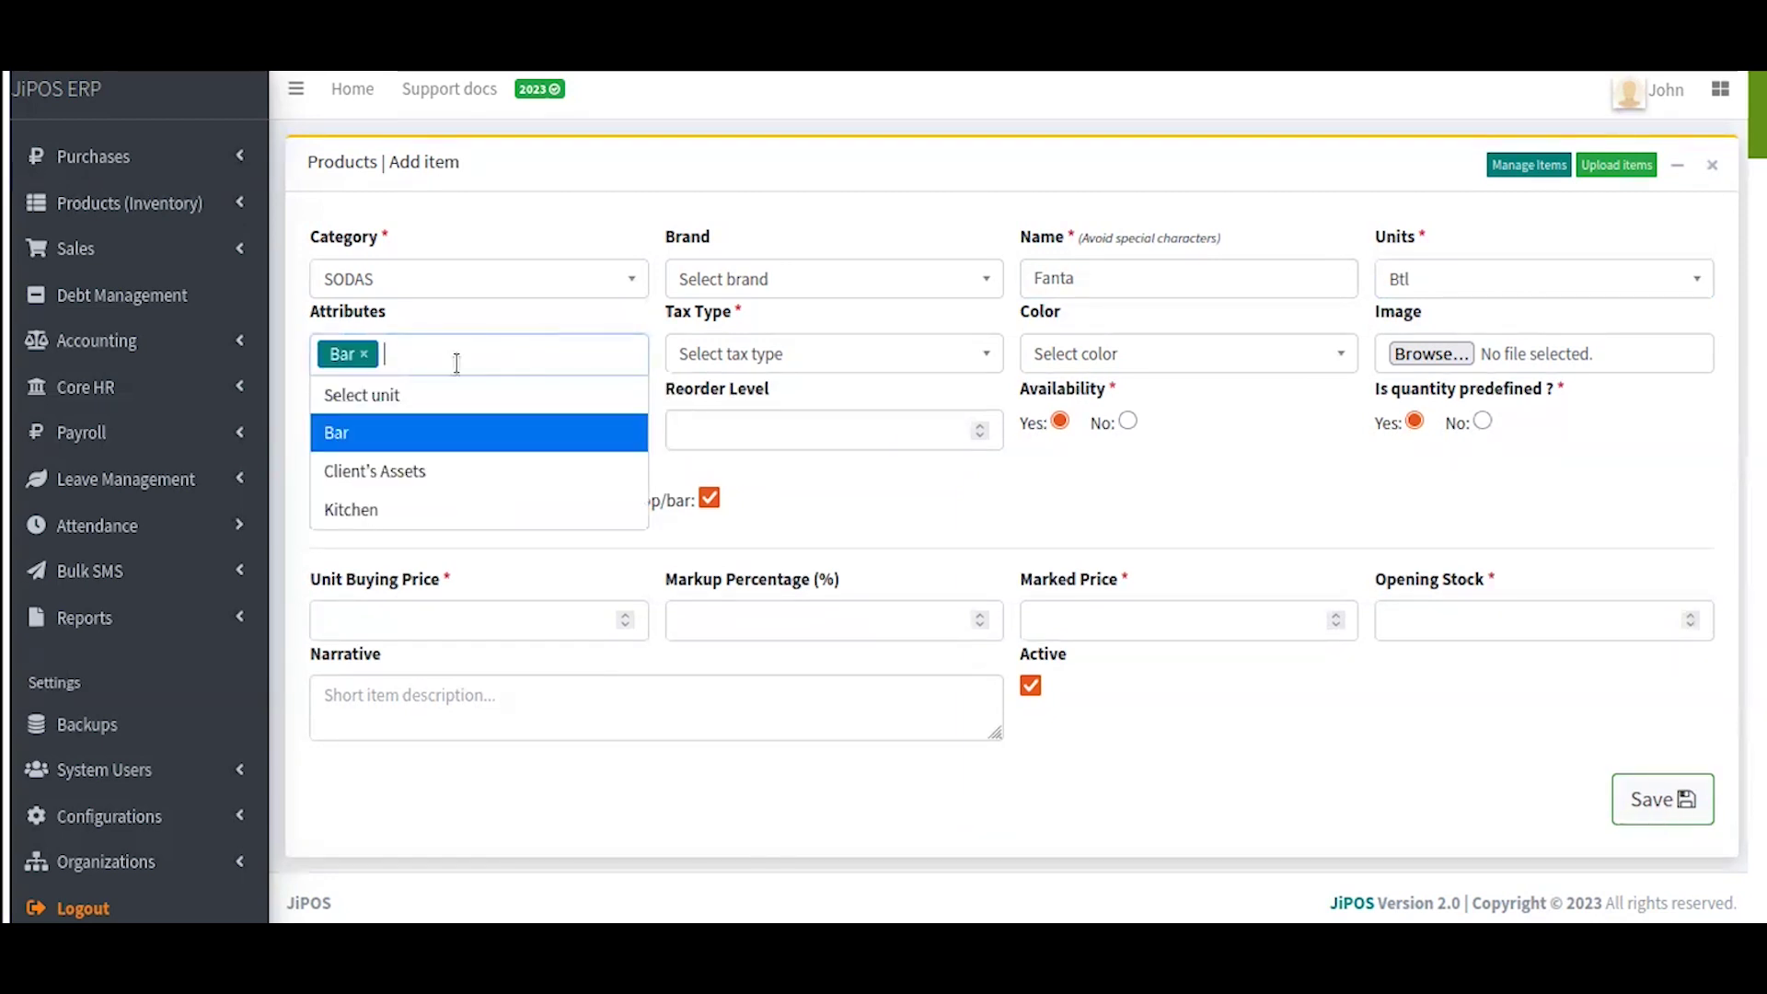
{"action": "left_click", "coordinate": [365, 361]}
Try VAT as the item's tax type, and set it to Exempted instead.
{"action": "left_click", "coordinate": [831, 357]}
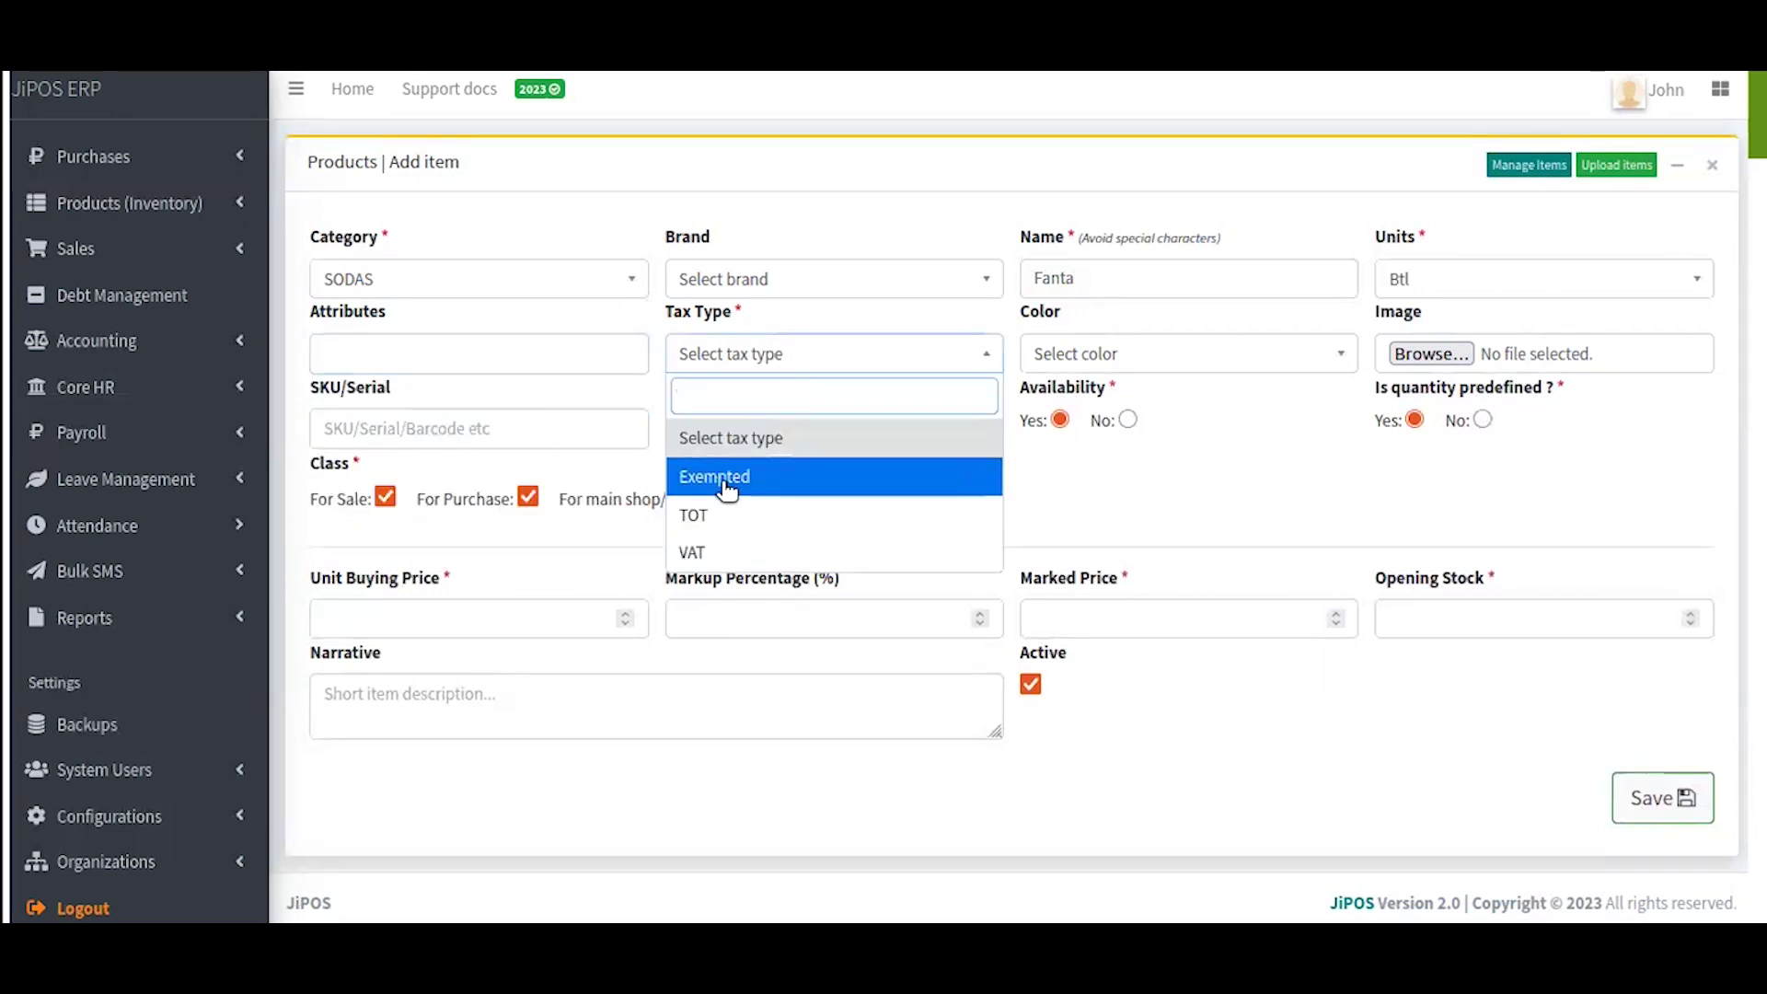
{"action": "left_click", "coordinate": [729, 550]}
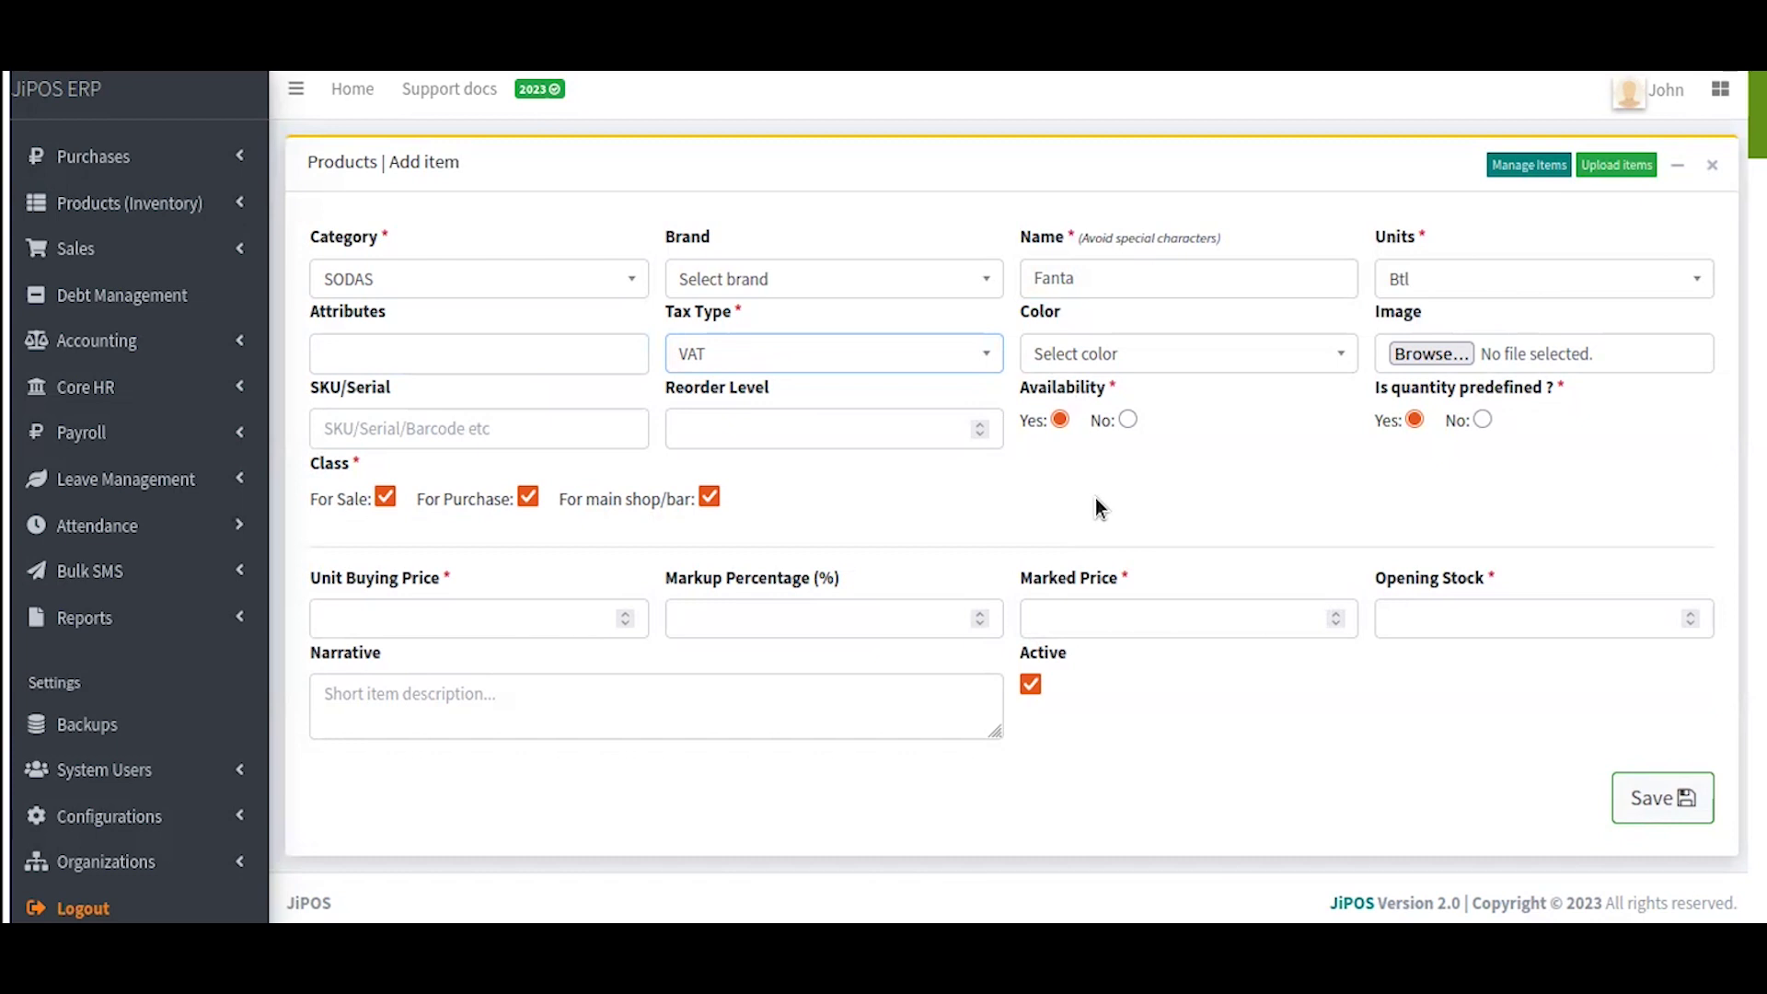
{"action": "left_click", "coordinate": [932, 366]}
{"action": "left_click", "coordinate": [763, 473]}
{"action": "left_click", "coordinate": [793, 363]}
{"action": "left_click", "coordinate": [794, 364]}
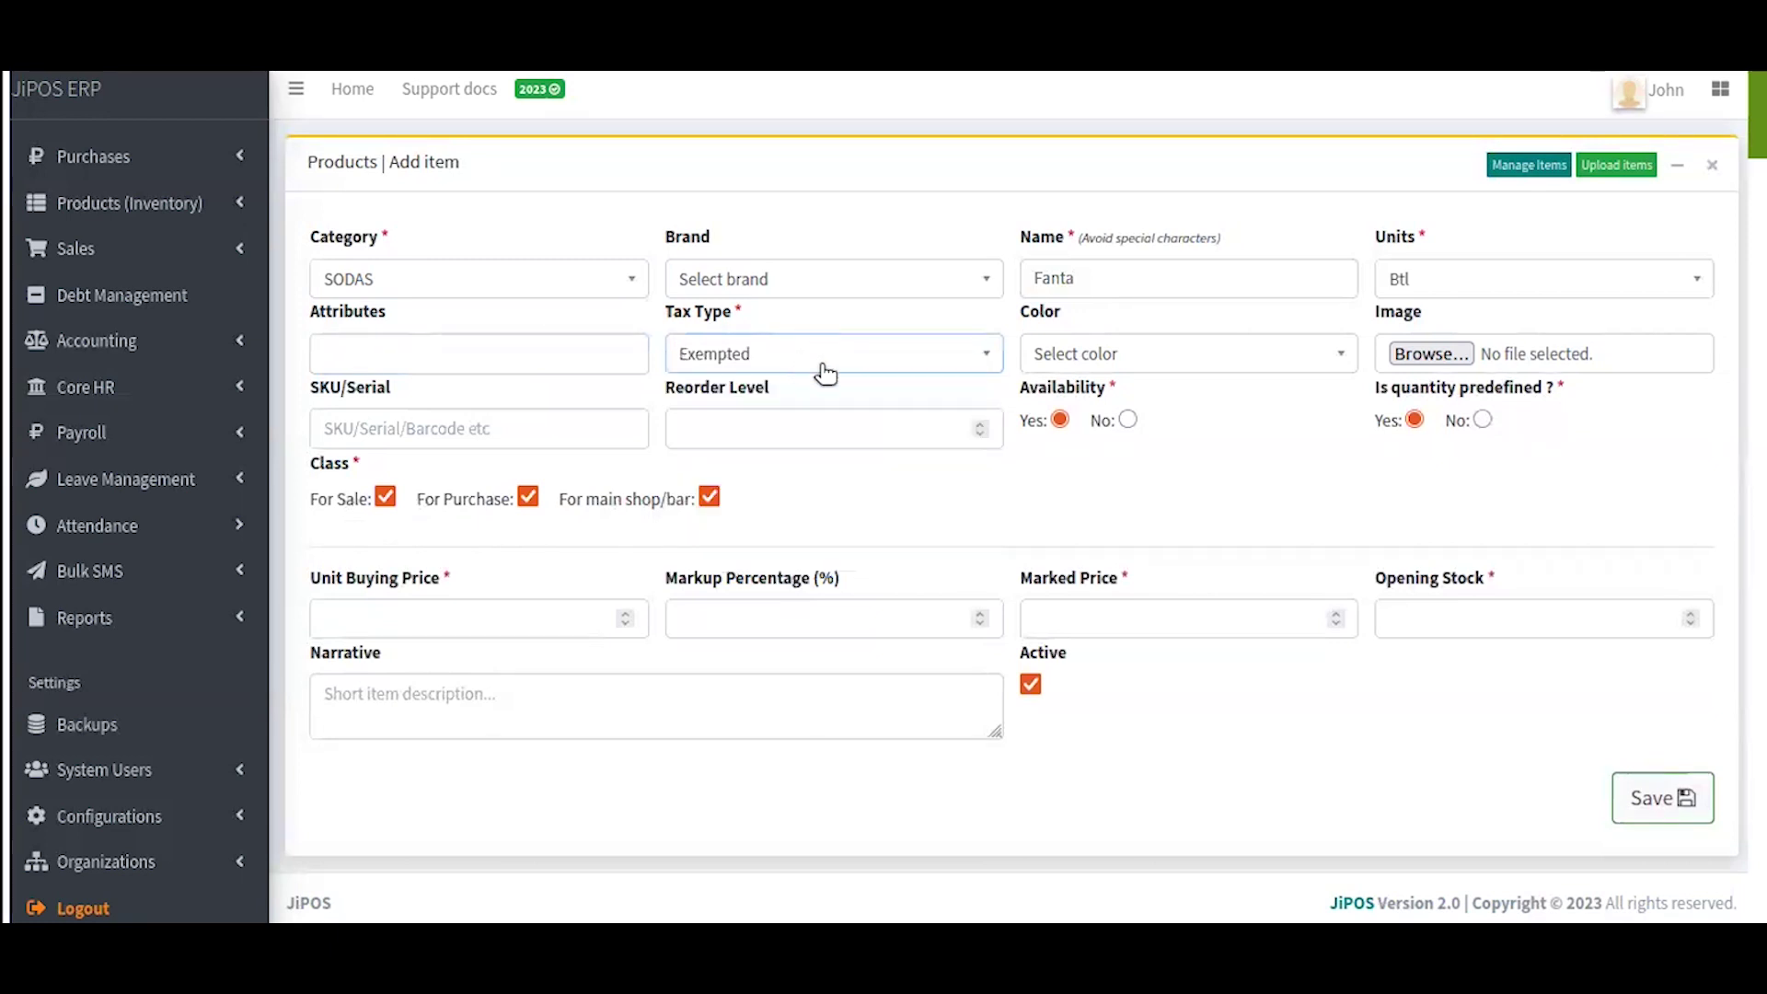
Check the available color options and look in the Configurations settings for where colors and item units are managed.
{"action": "left_click", "coordinate": [1107, 350]}
{"action": "left_click", "coordinate": [1115, 346]}
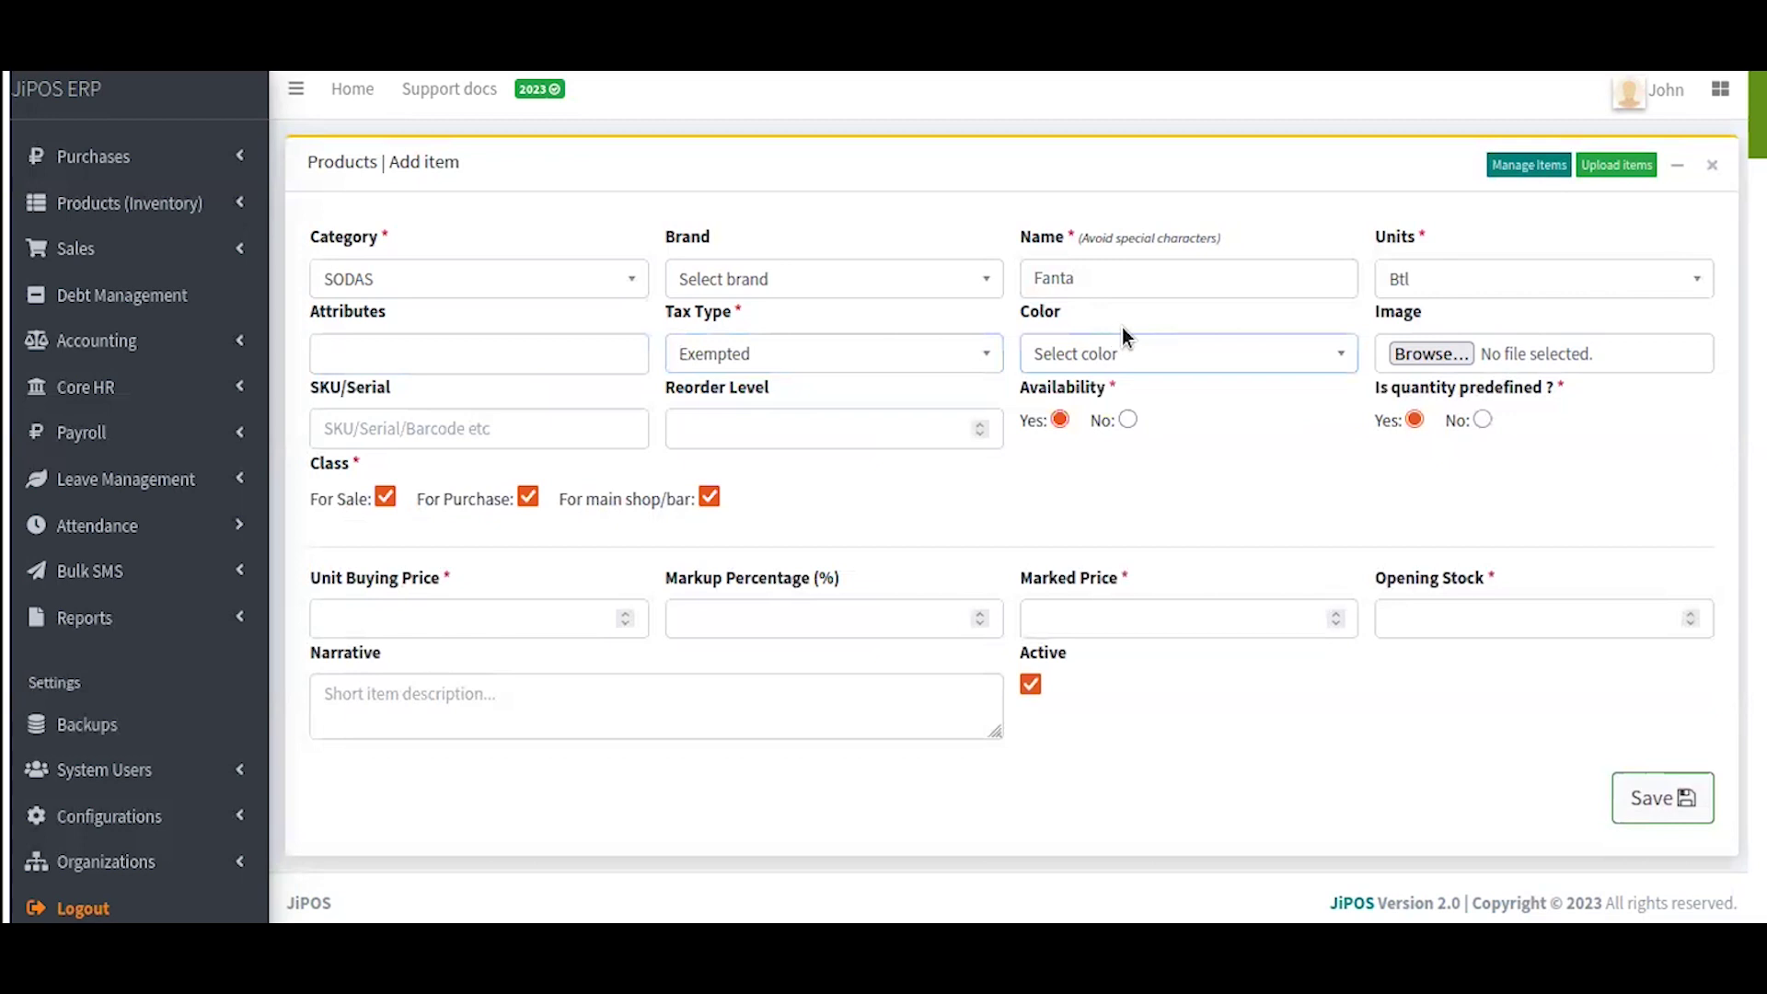
{"action": "left_click", "coordinate": [1125, 342]}
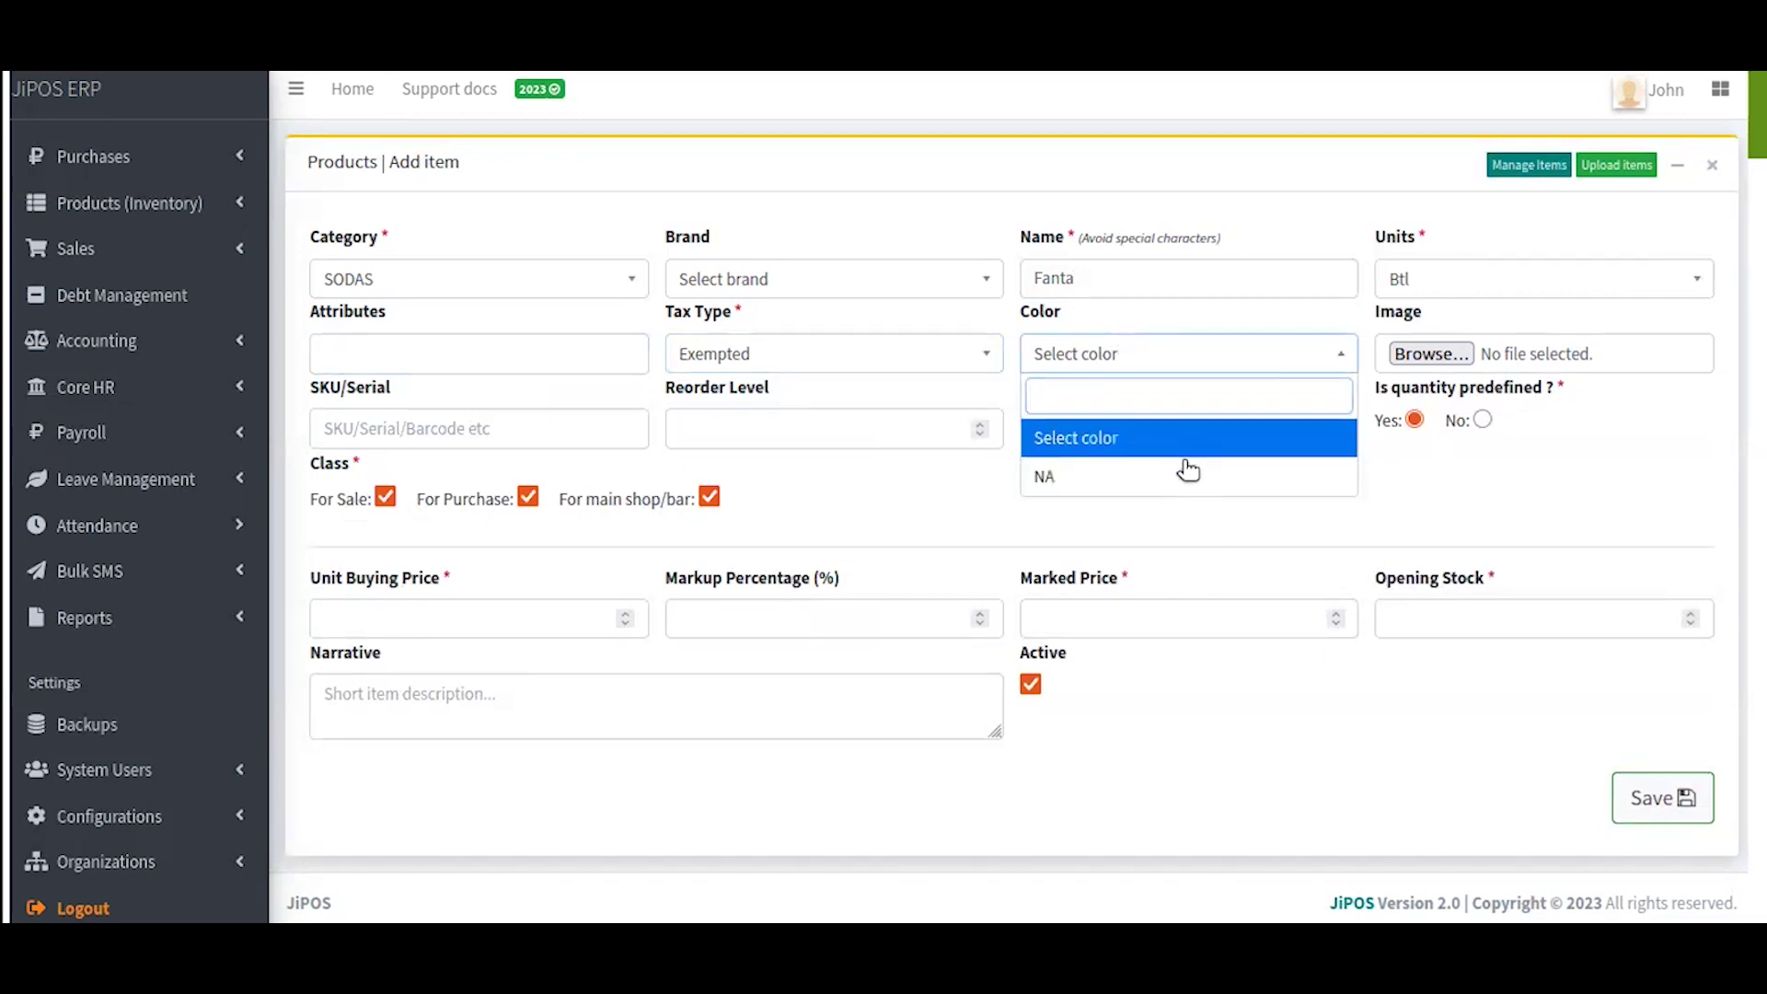
{"action": "left_click", "coordinate": [1124, 362]}
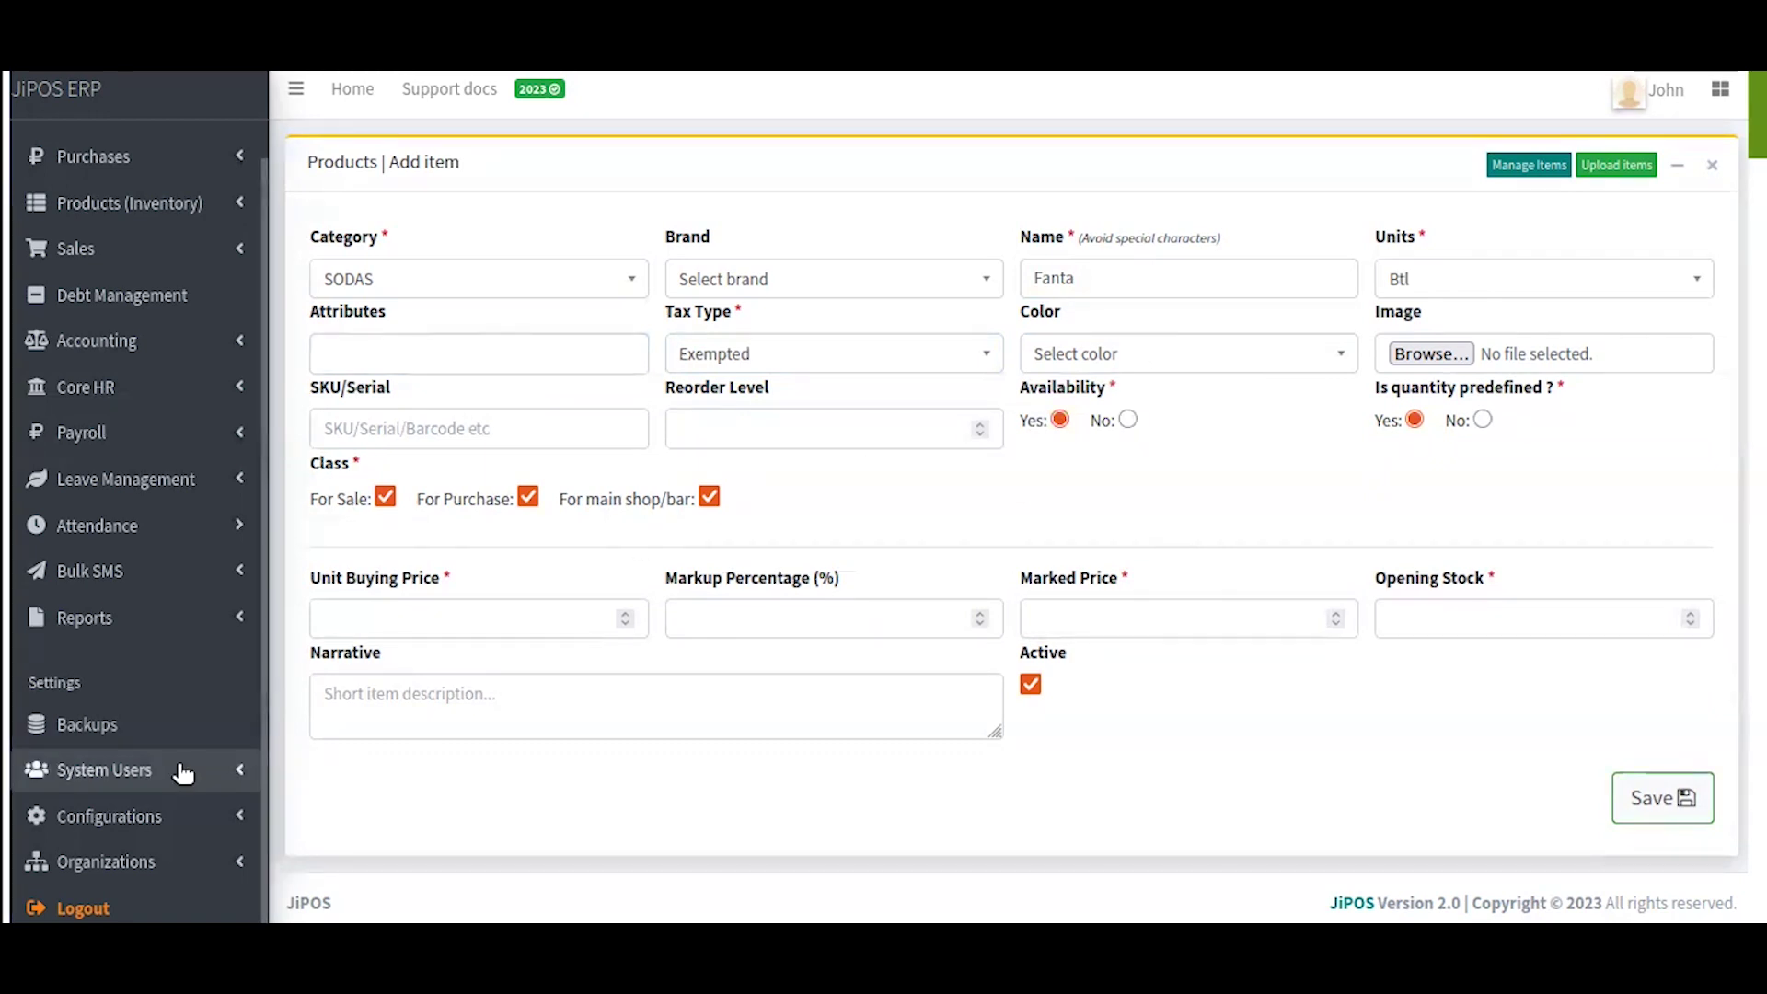
{"action": "left_click", "coordinate": [138, 816]}
{"action": "scroll", "coordinate": [158, 729], "scroll_direction": "down", "scroll_amount": 4}
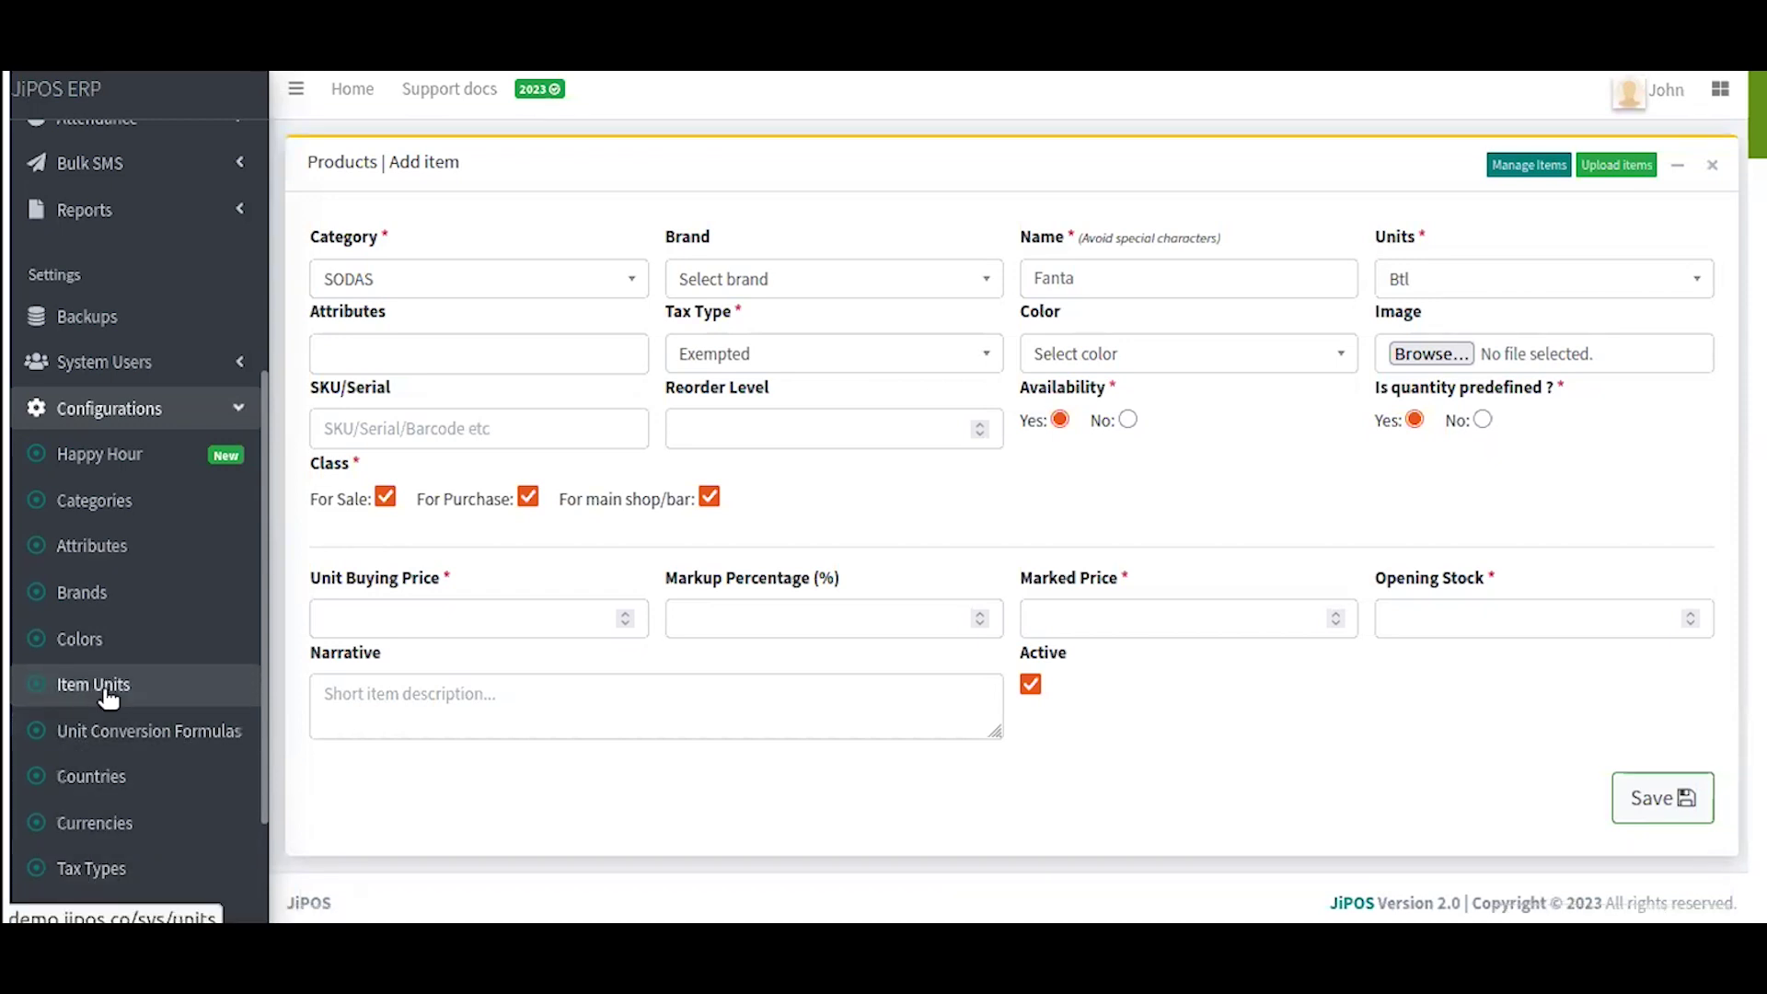
{"action": "left_click", "coordinate": [232, 408]}
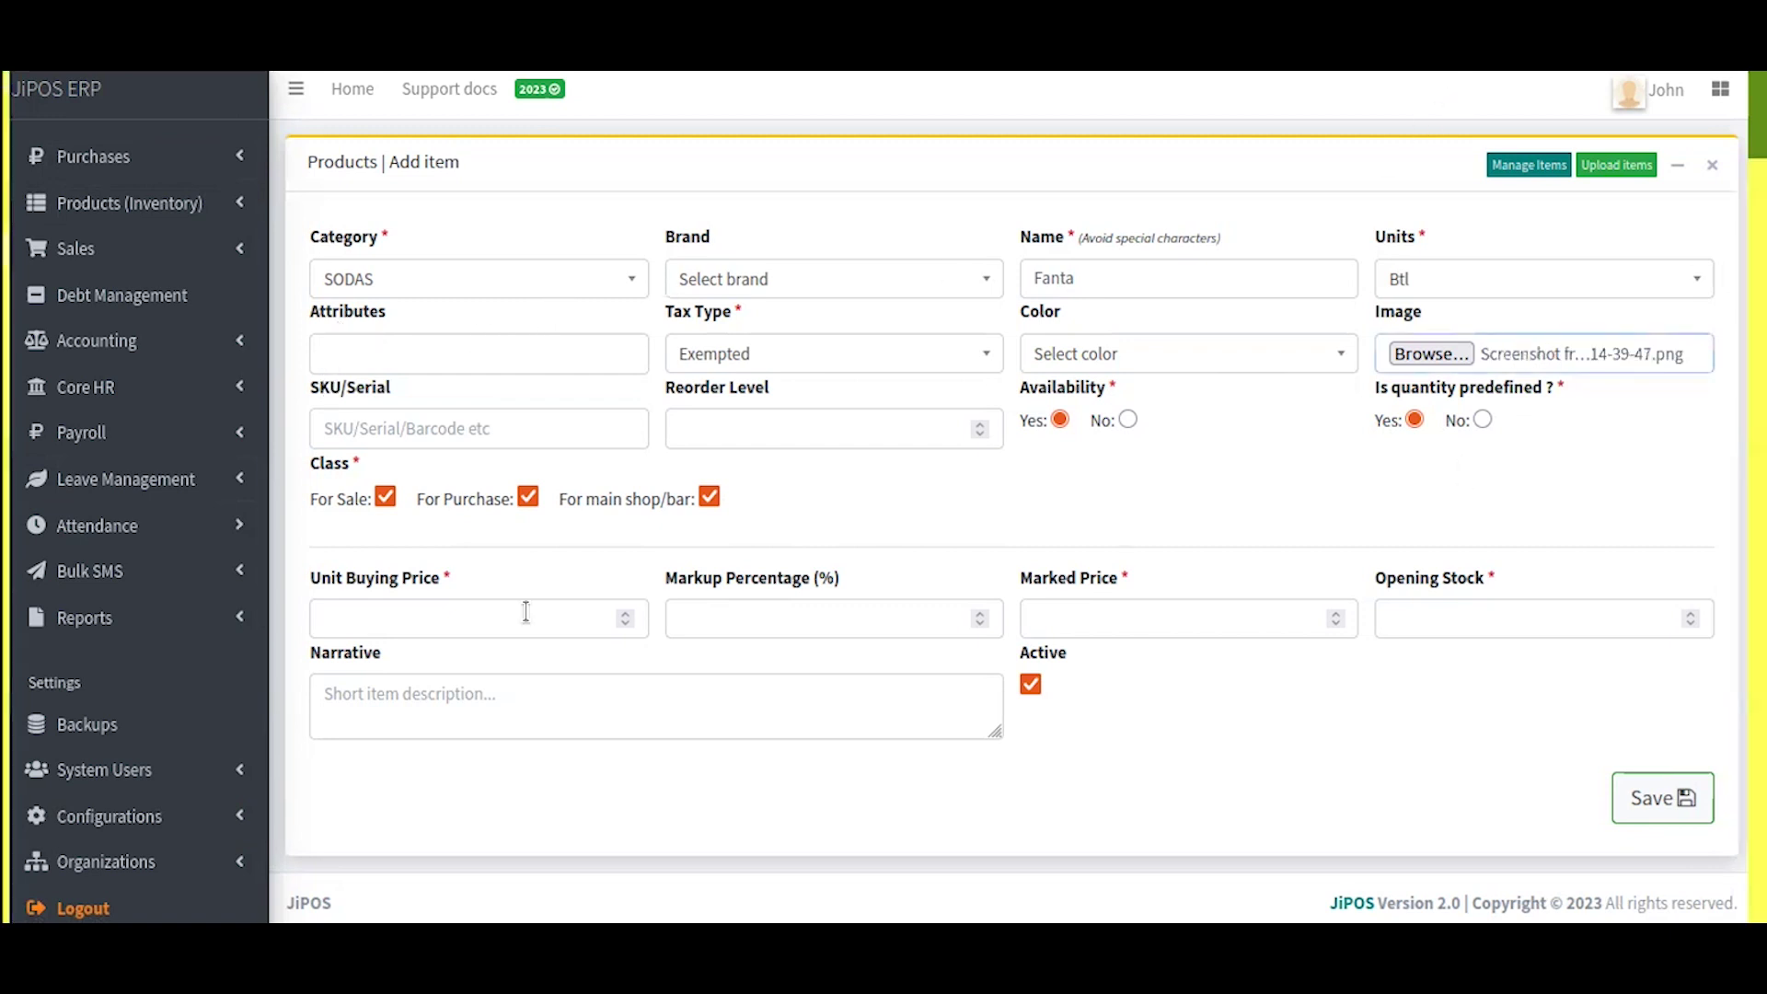
Leave the SKU/Serial blank and set the item's reorder level to 4.
{"action": "left_click", "coordinate": [364, 423]}
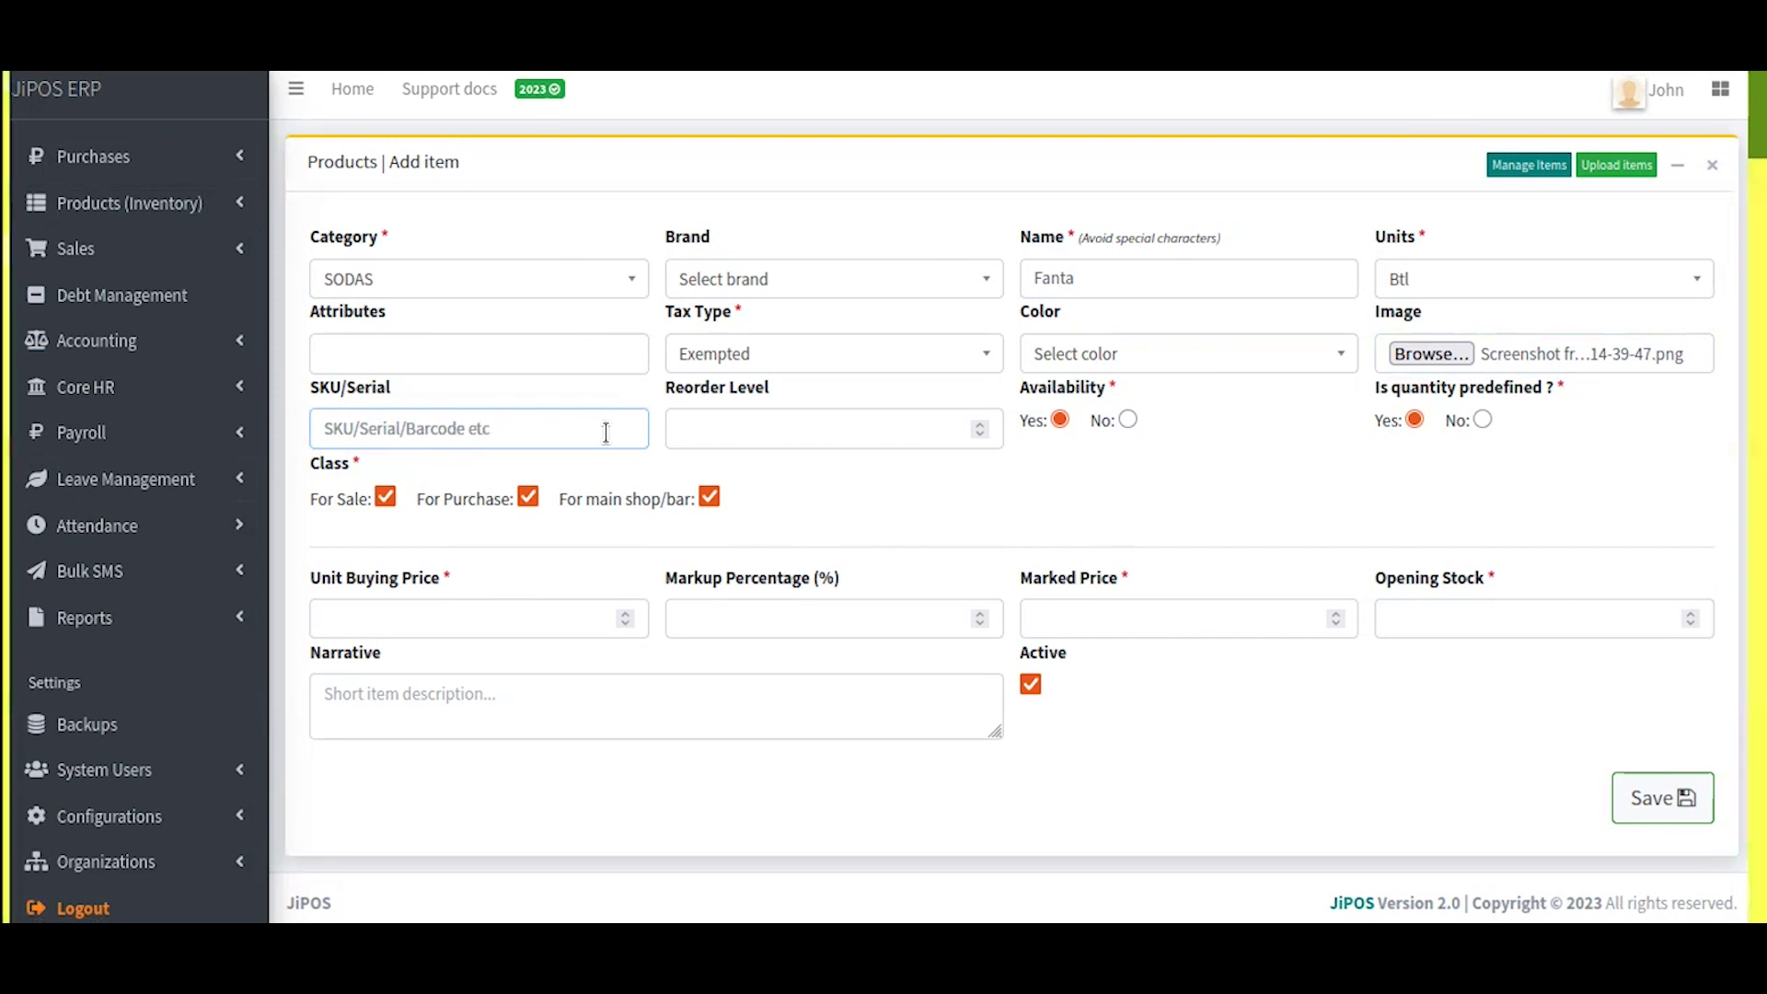
{"action": "left_click", "coordinate": [739, 428]}
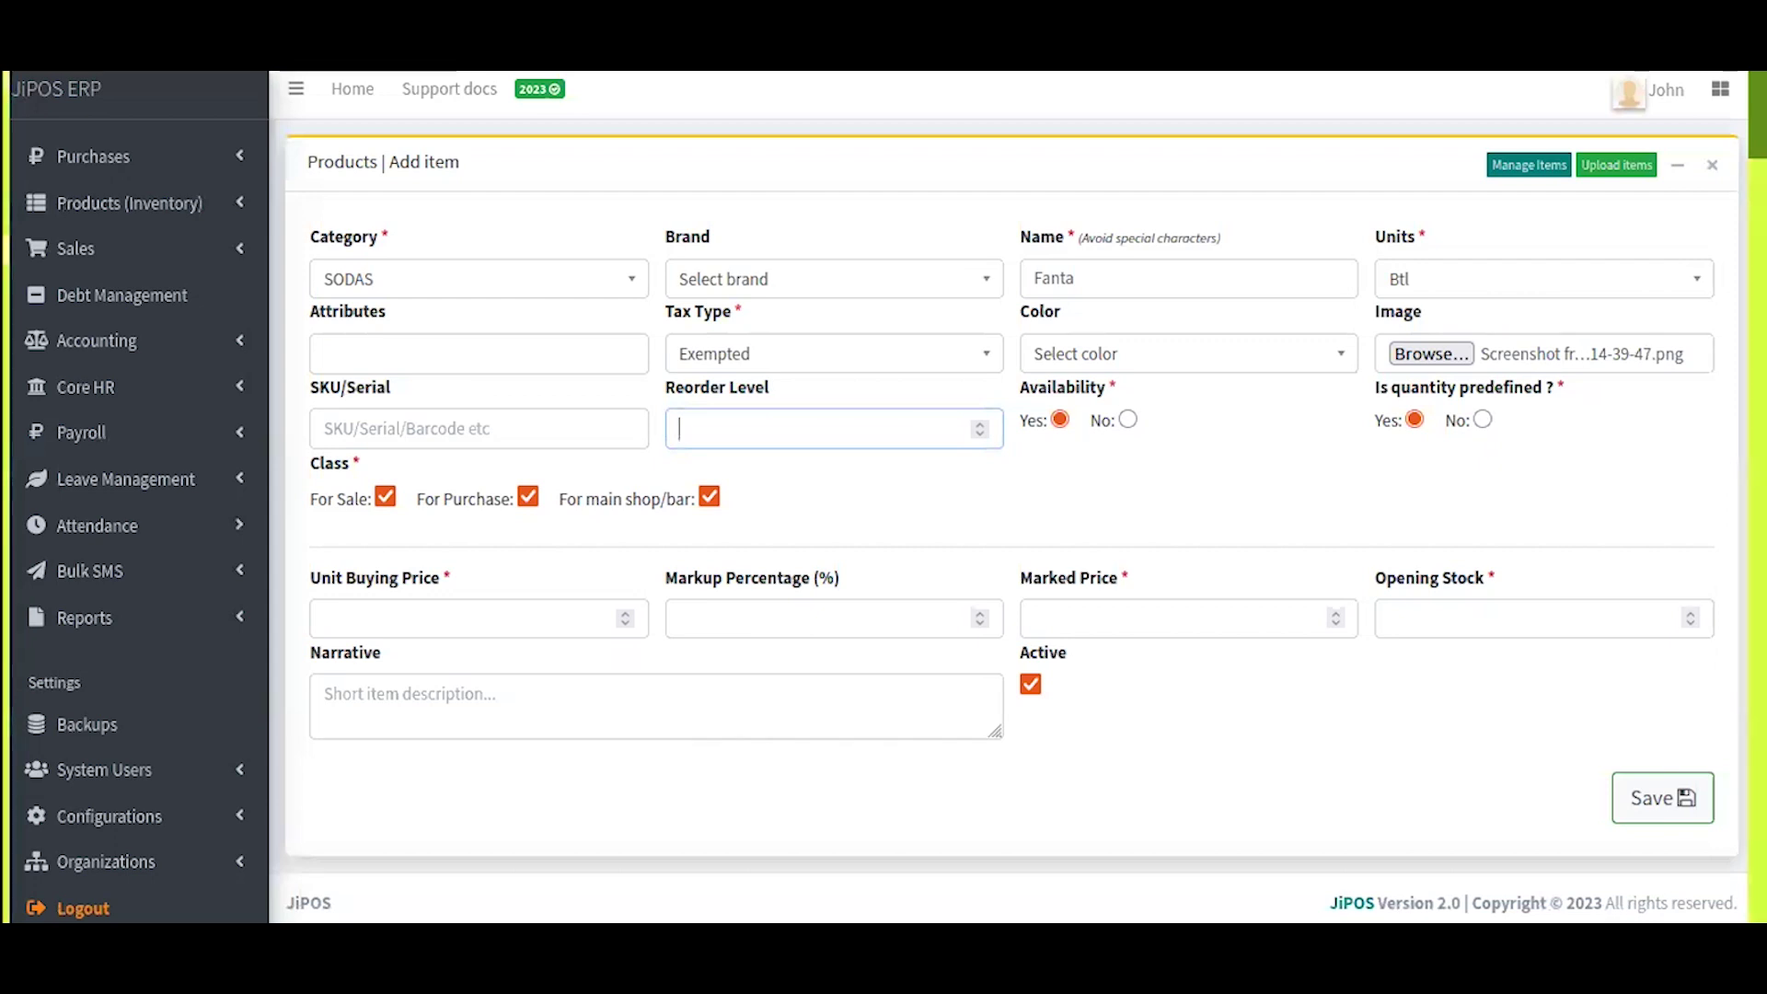
{"action": "type", "text": "4"}
{"action": "left_click_drag", "start_coordinate": [1022, 388], "coordinate": [1114, 384]}
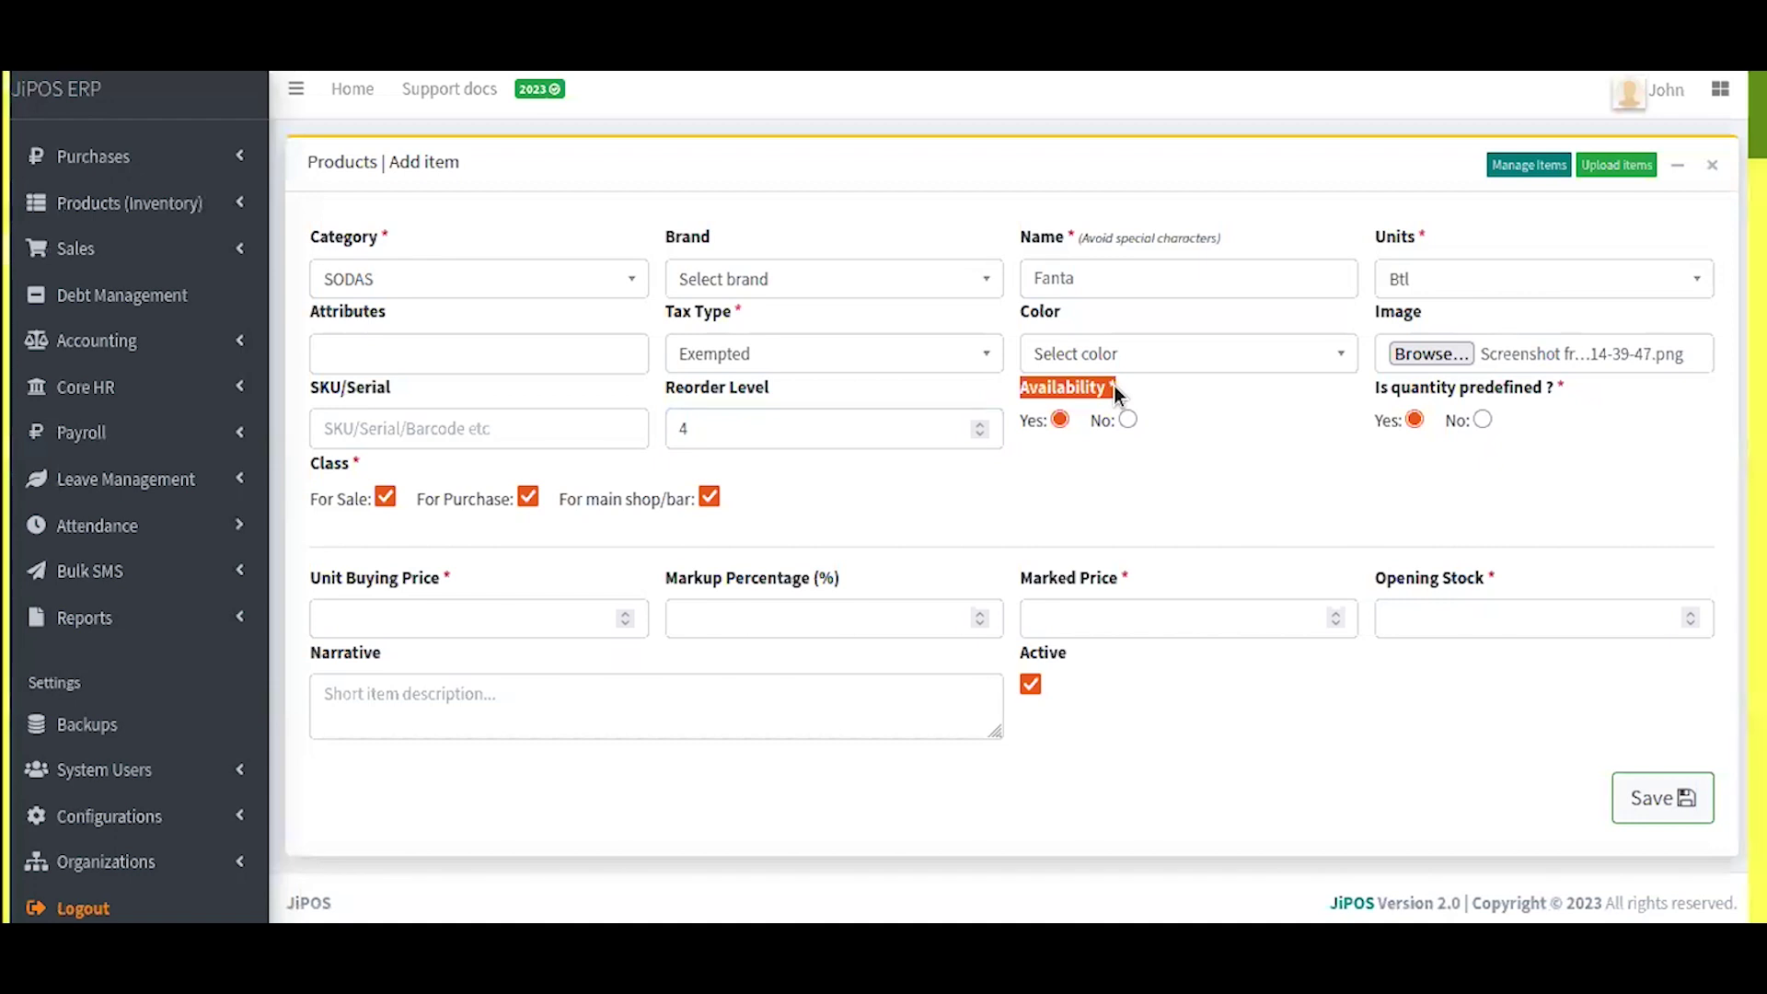
Extend the item's name to Fanta 300ml.
{"action": "left_click", "coordinate": [1154, 425]}
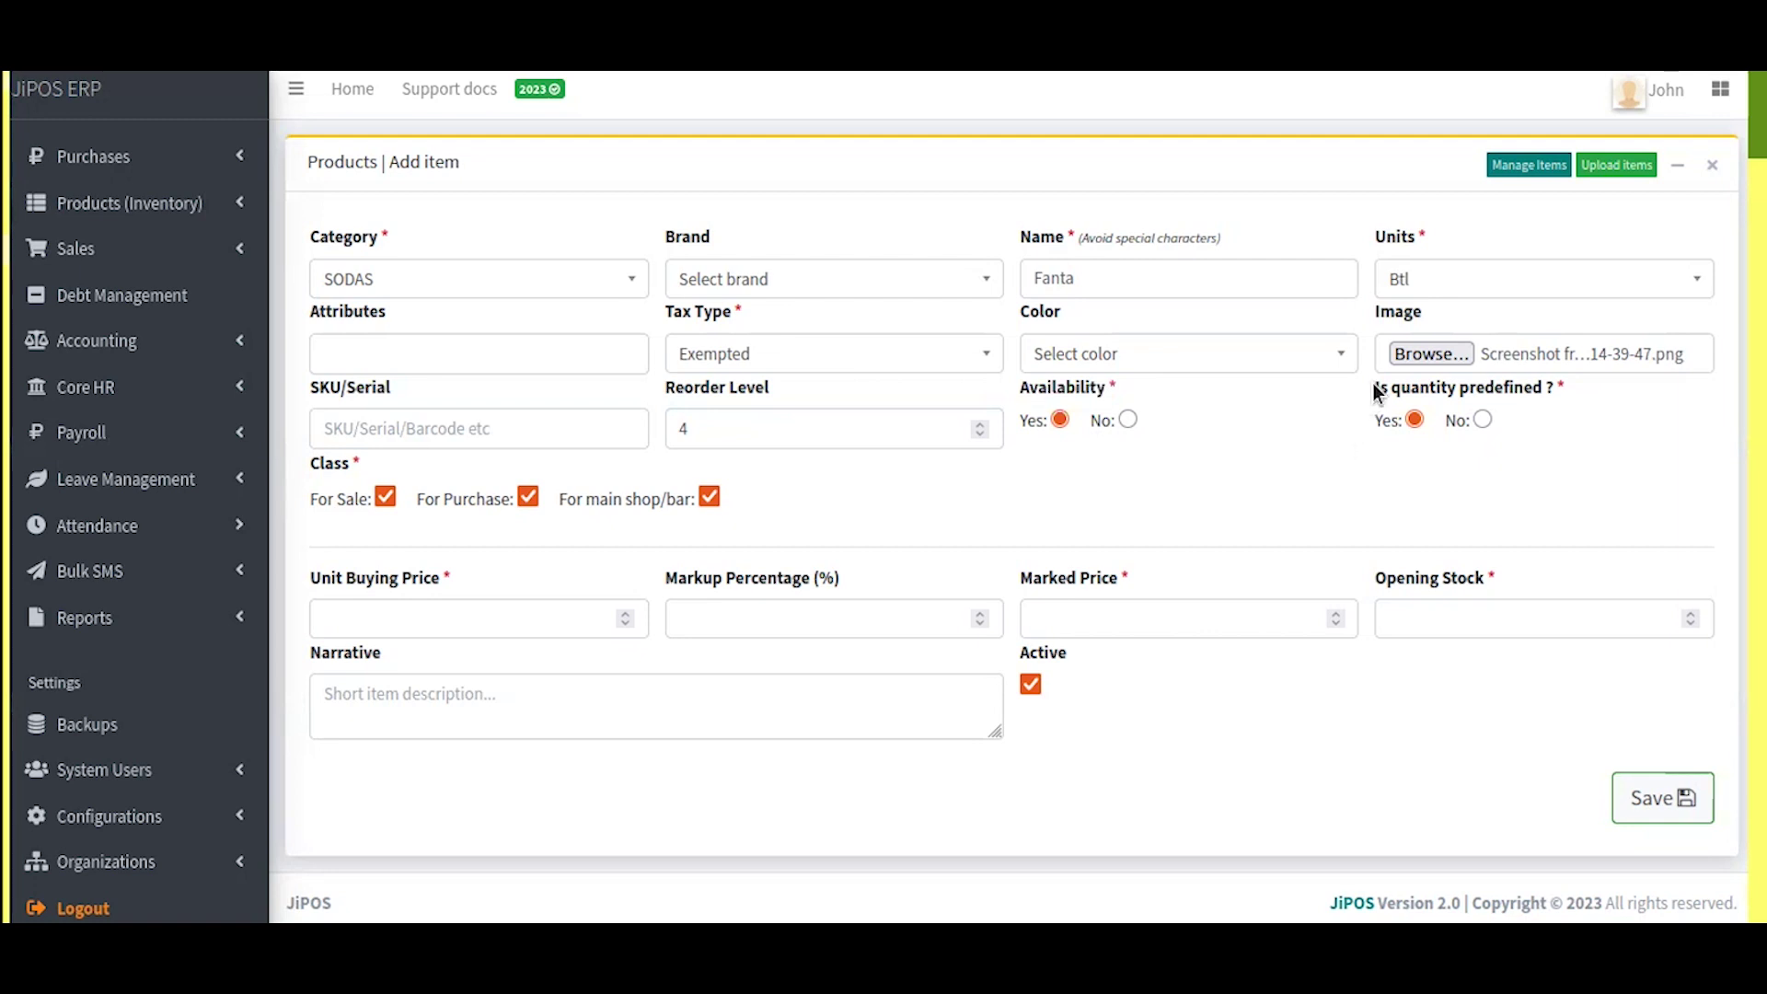
{"action": "left_click_drag", "start_coordinate": [1372, 383], "coordinate": [1461, 390]}
{"action": "left_click", "coordinate": [1593, 398]}
{"action": "left_click", "coordinate": [1148, 276]}
{"action": "type", "text": "300ml"}
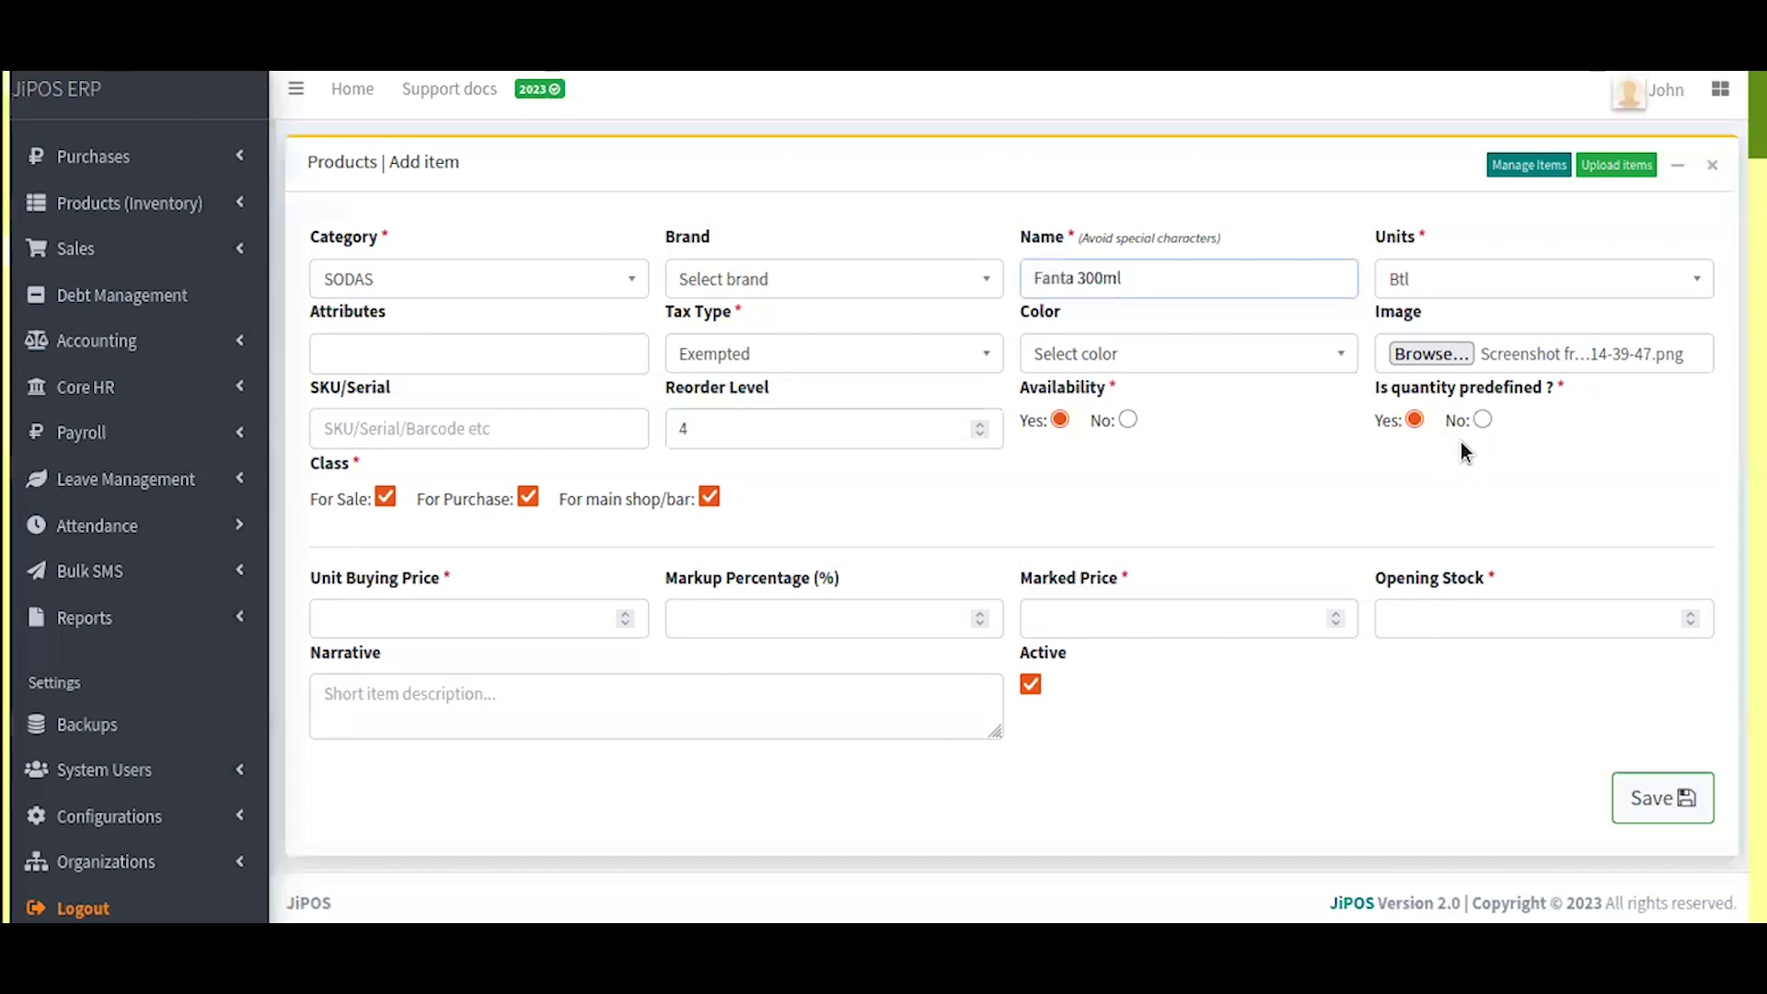
Try No for whether the item's quantity is predefined, and set it back to Yes.
{"action": "left_click_drag", "start_coordinate": [1458, 388], "coordinate": [1549, 386]}
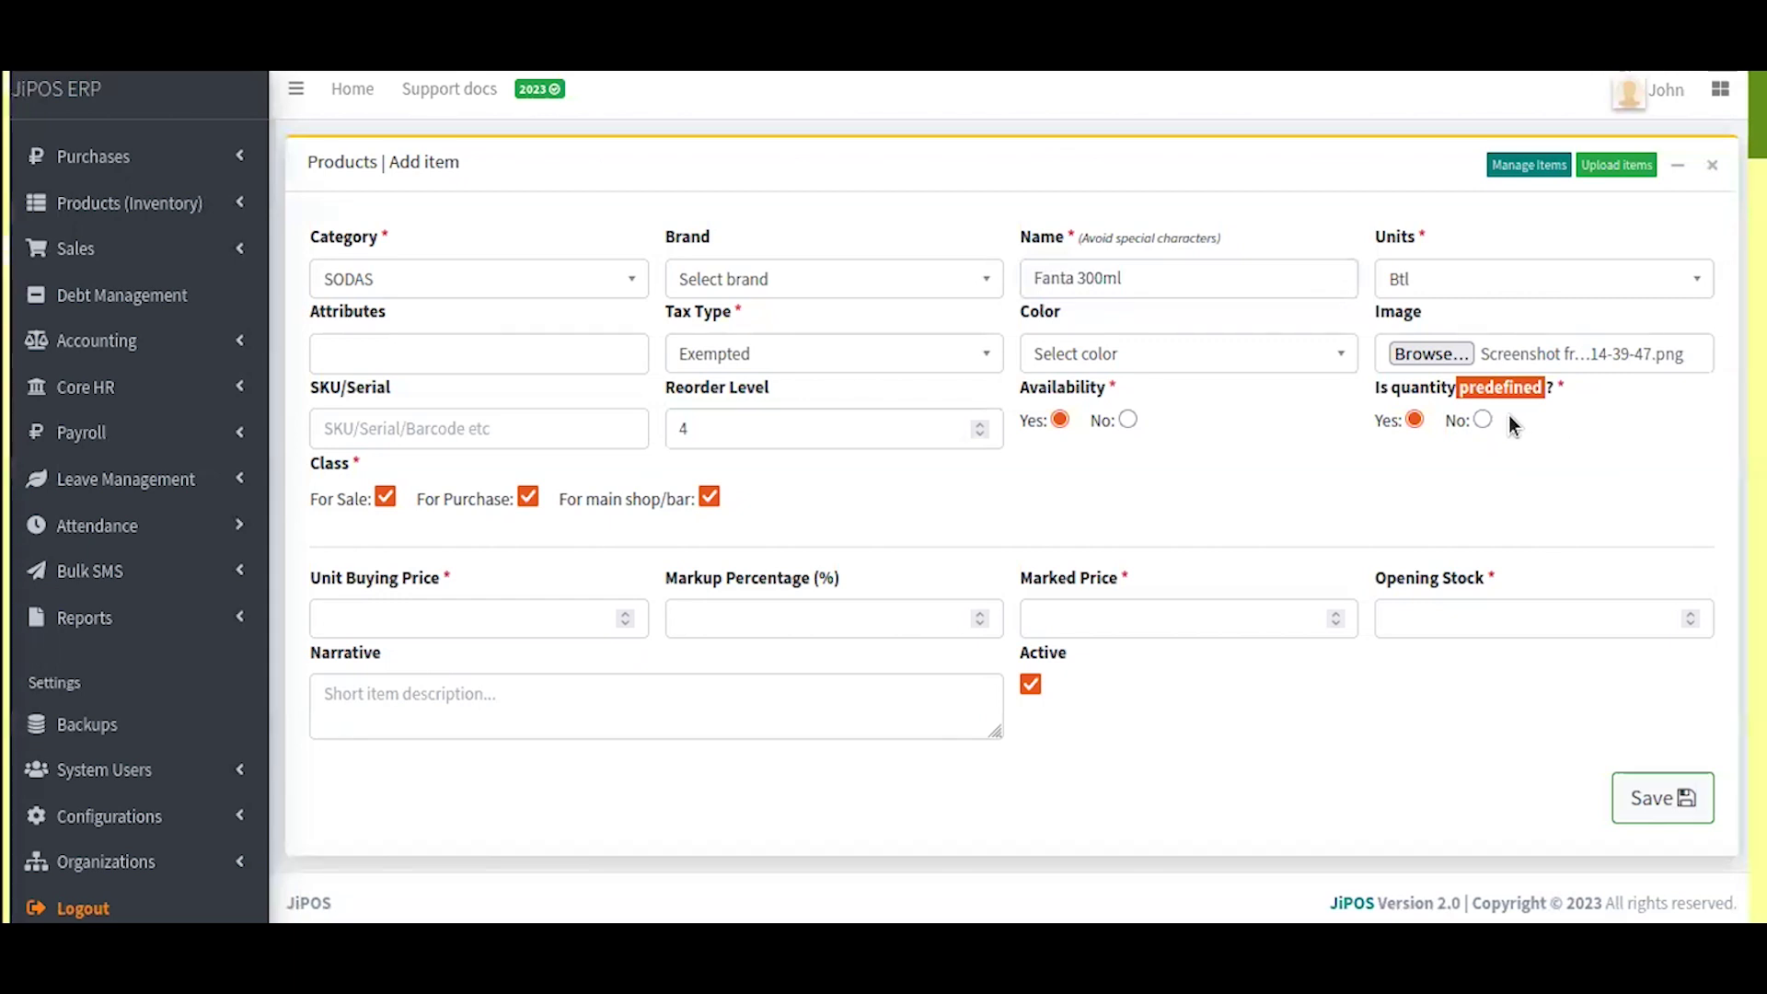
{"action": "left_click", "coordinate": [1440, 410]}
{"action": "left_click", "coordinate": [1479, 421]}
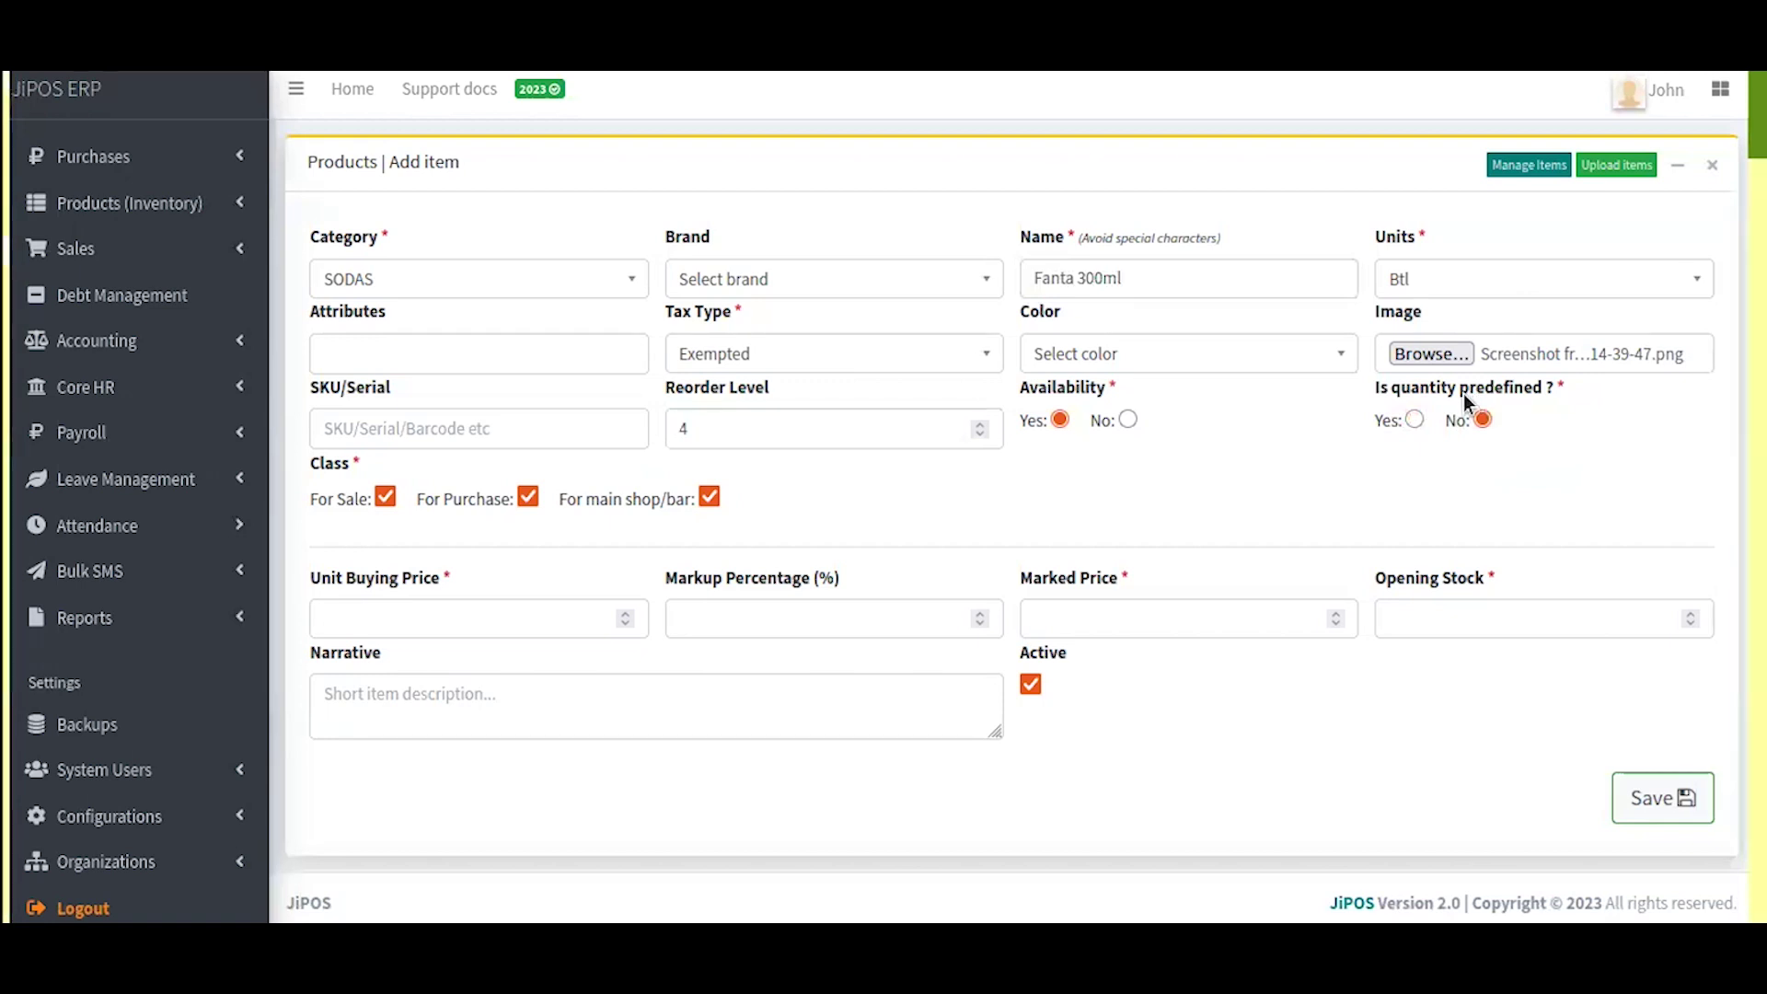
{"action": "left_click", "coordinate": [1412, 420]}
Review the item's class options for sale, for purchase and for main shop/bar.
{"action": "triple_click", "coordinate": [325, 504]}
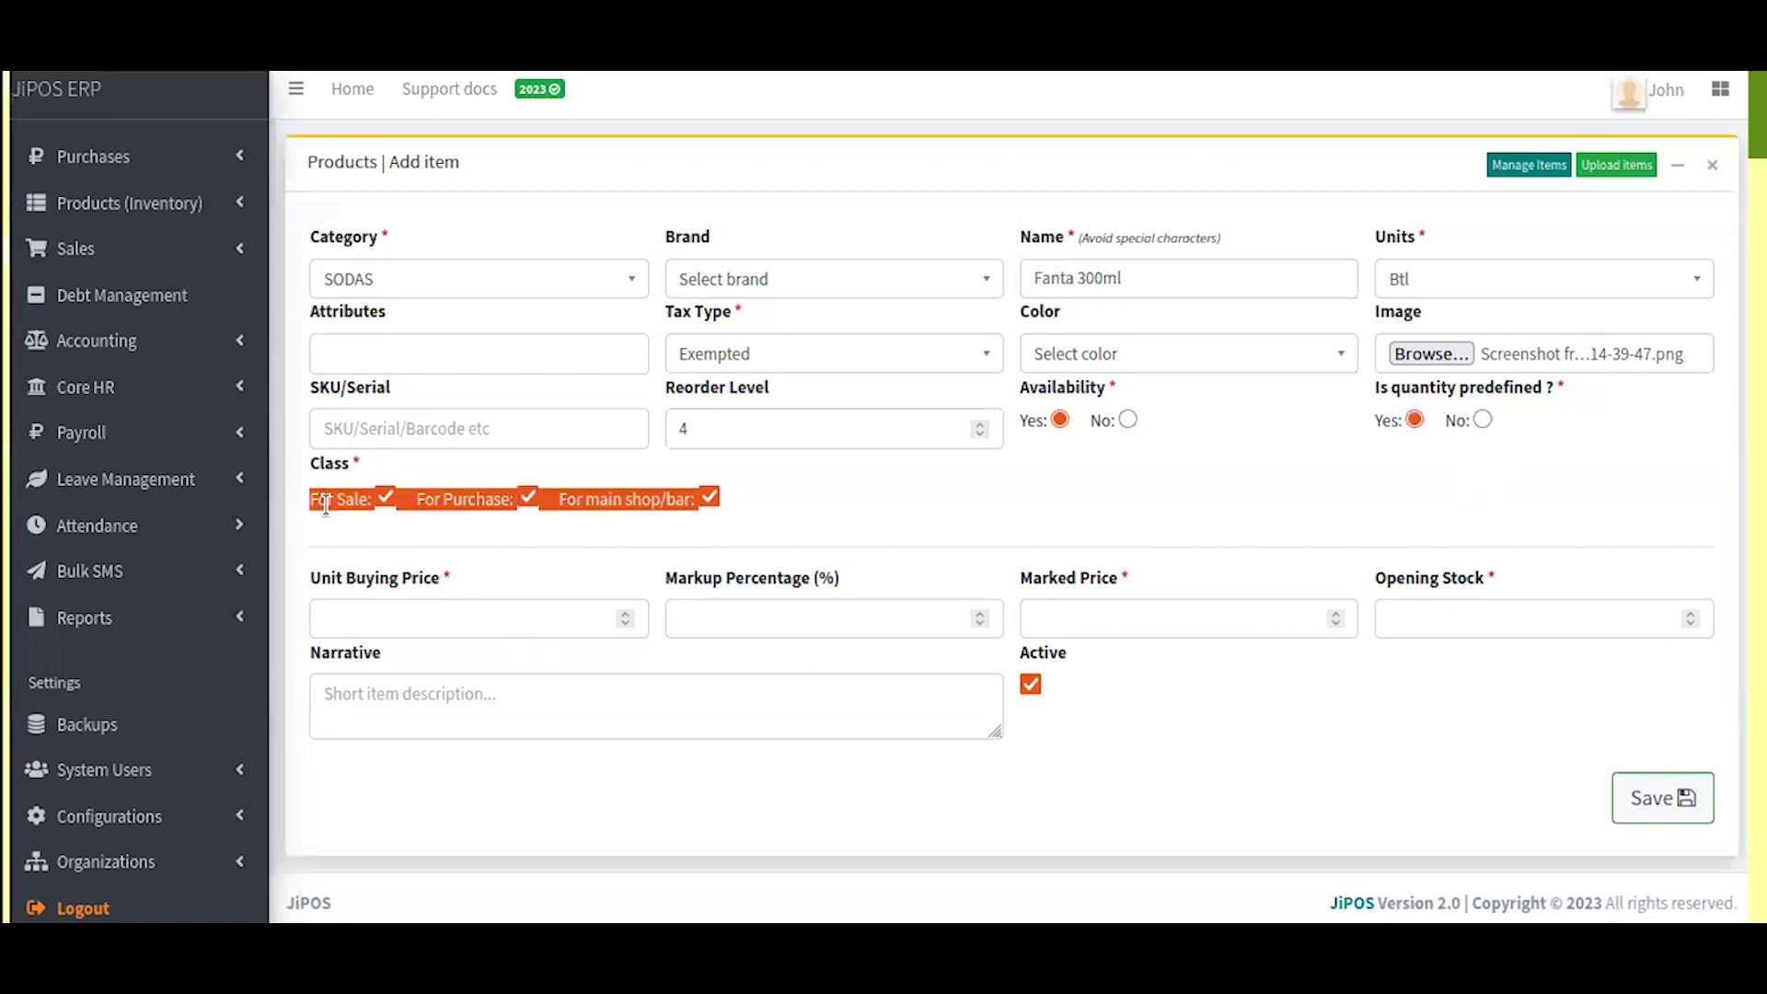
{"action": "left_click", "coordinate": [333, 504]}
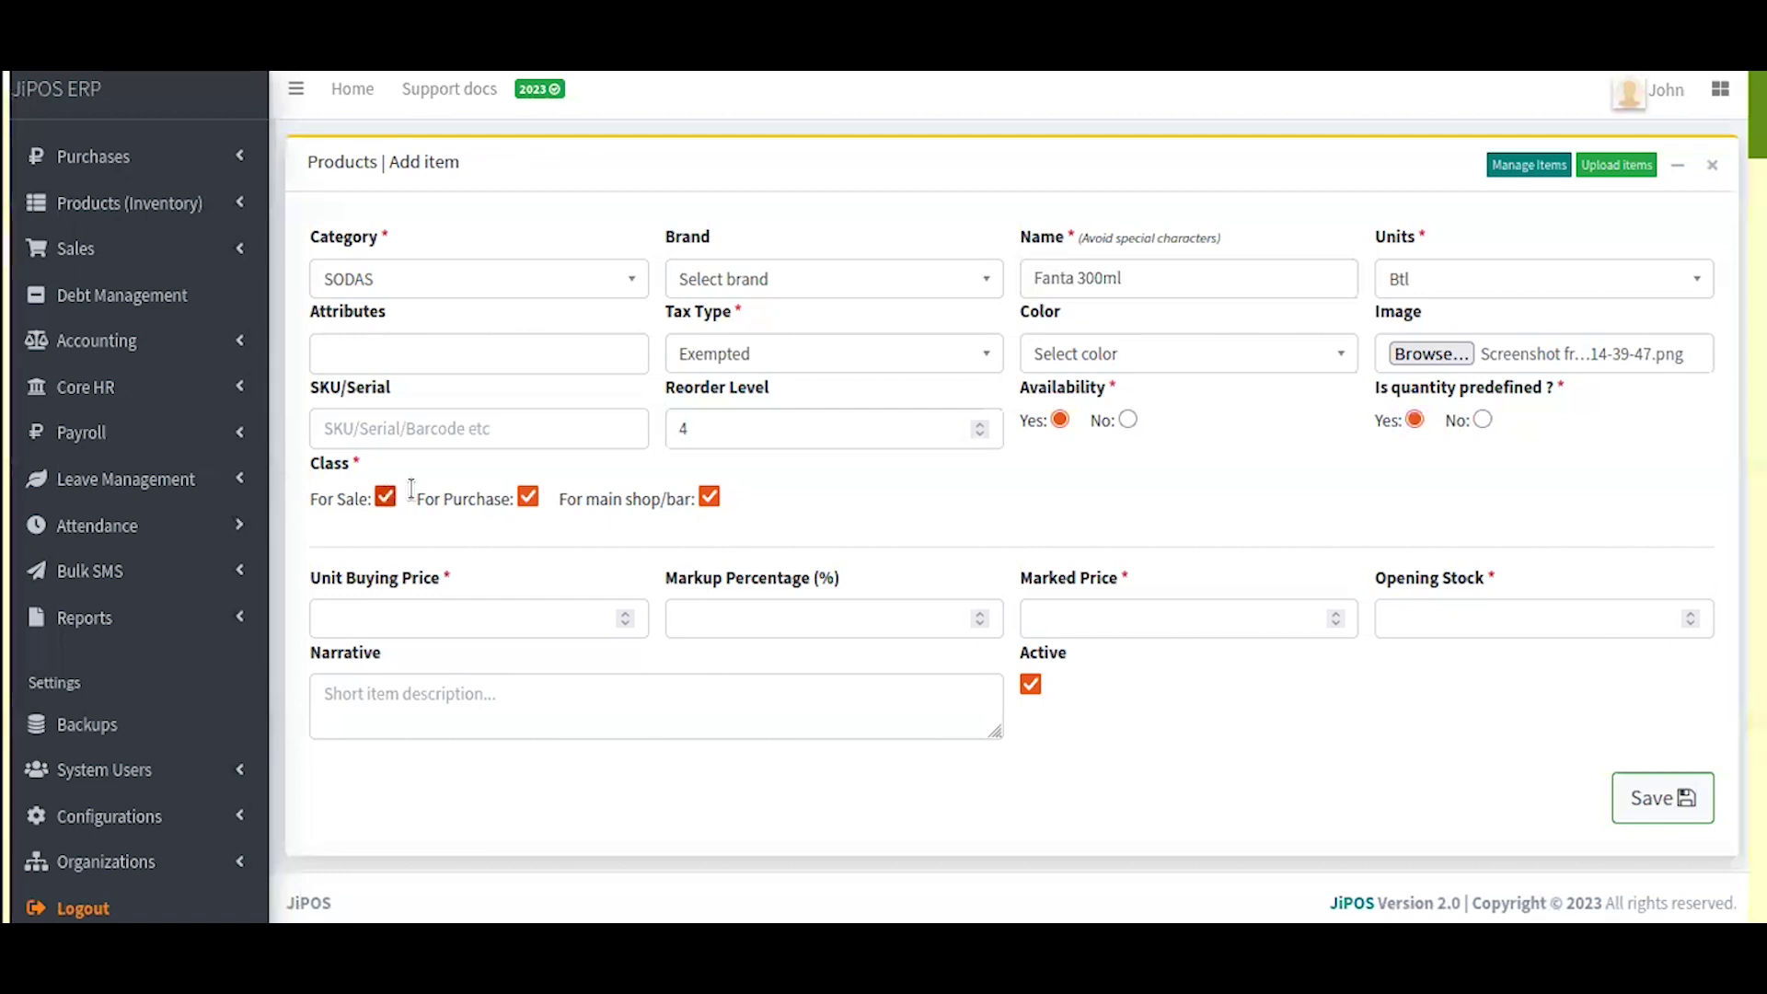
{"action": "left_click_drag", "start_coordinate": [416, 497], "coordinate": [530, 490]}
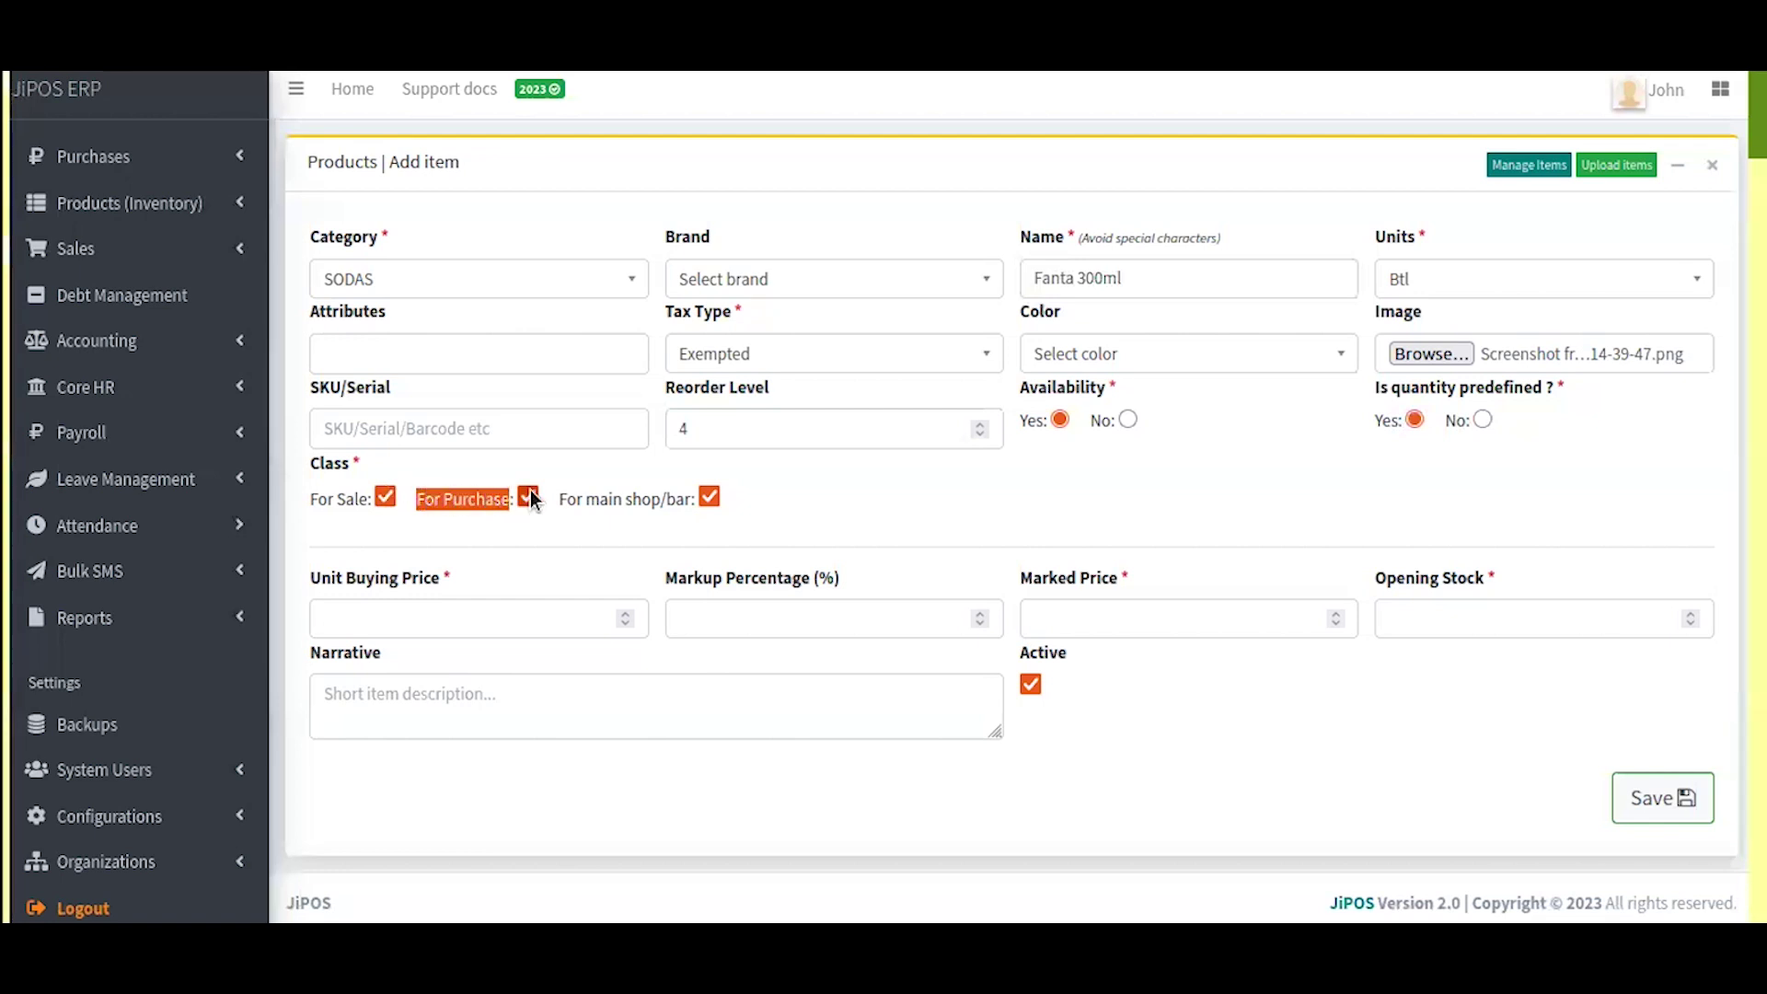
{"action": "left_click", "coordinate": [494, 498]}
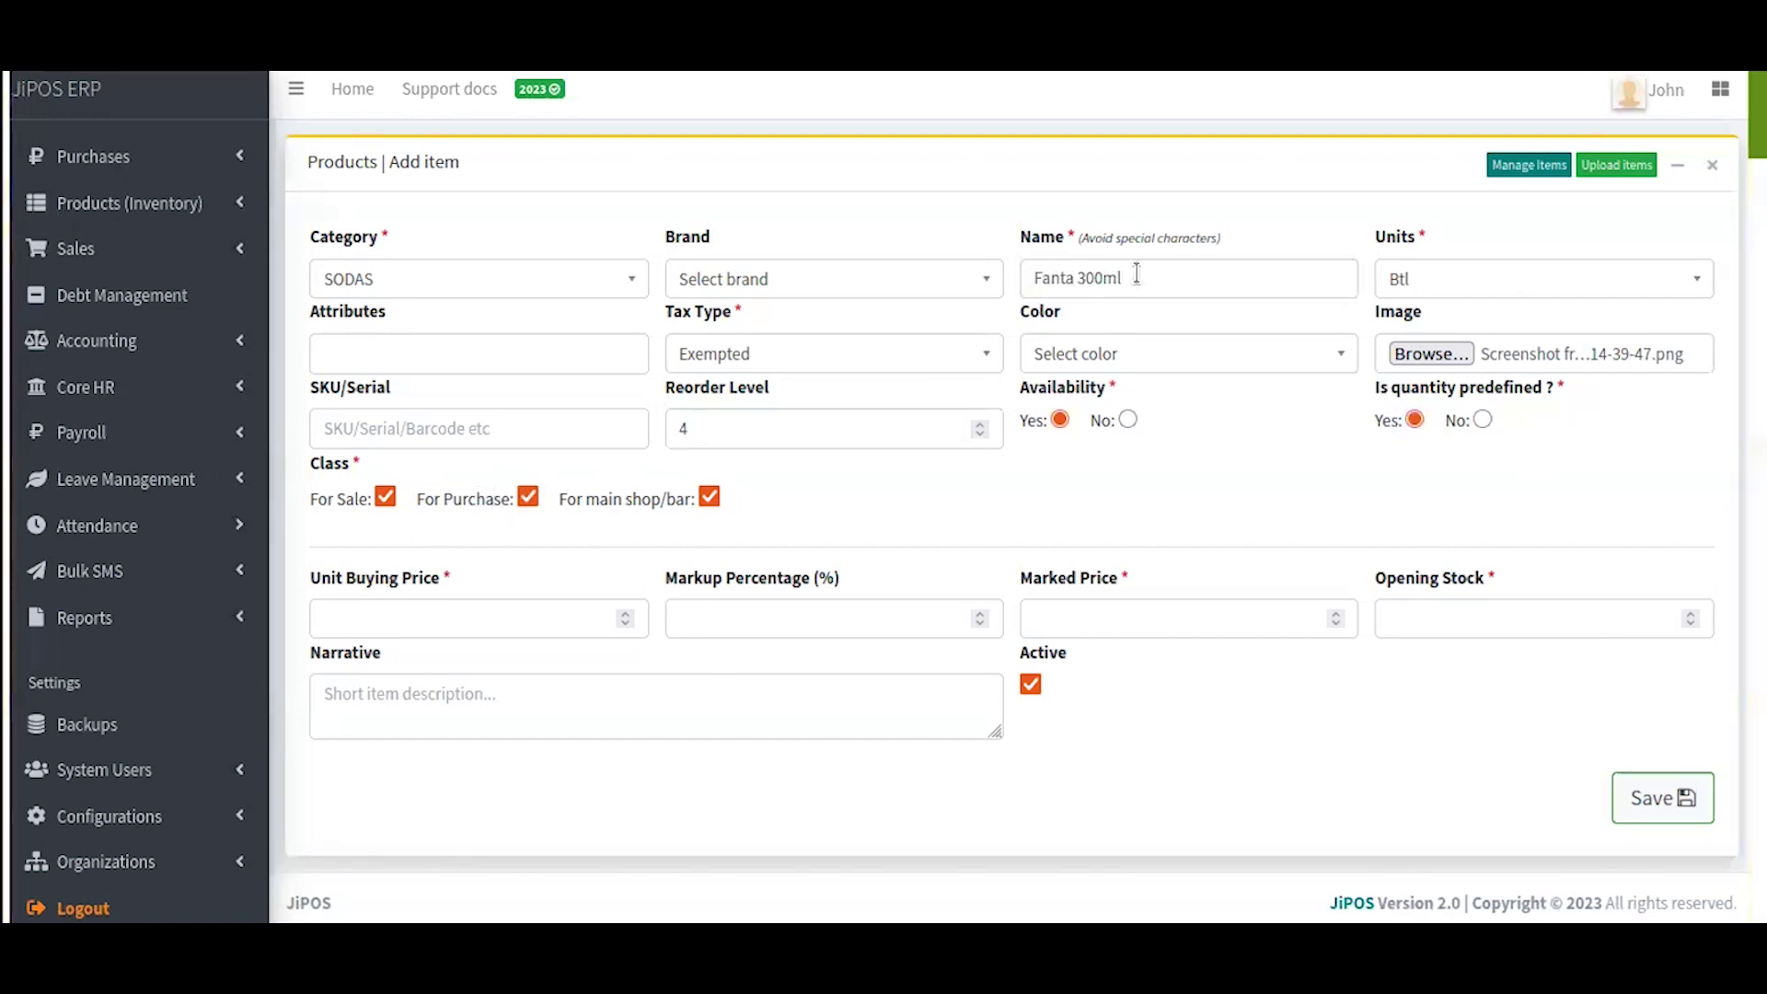
{"action": "left_click_drag", "start_coordinate": [558, 499], "coordinate": [736, 497]}
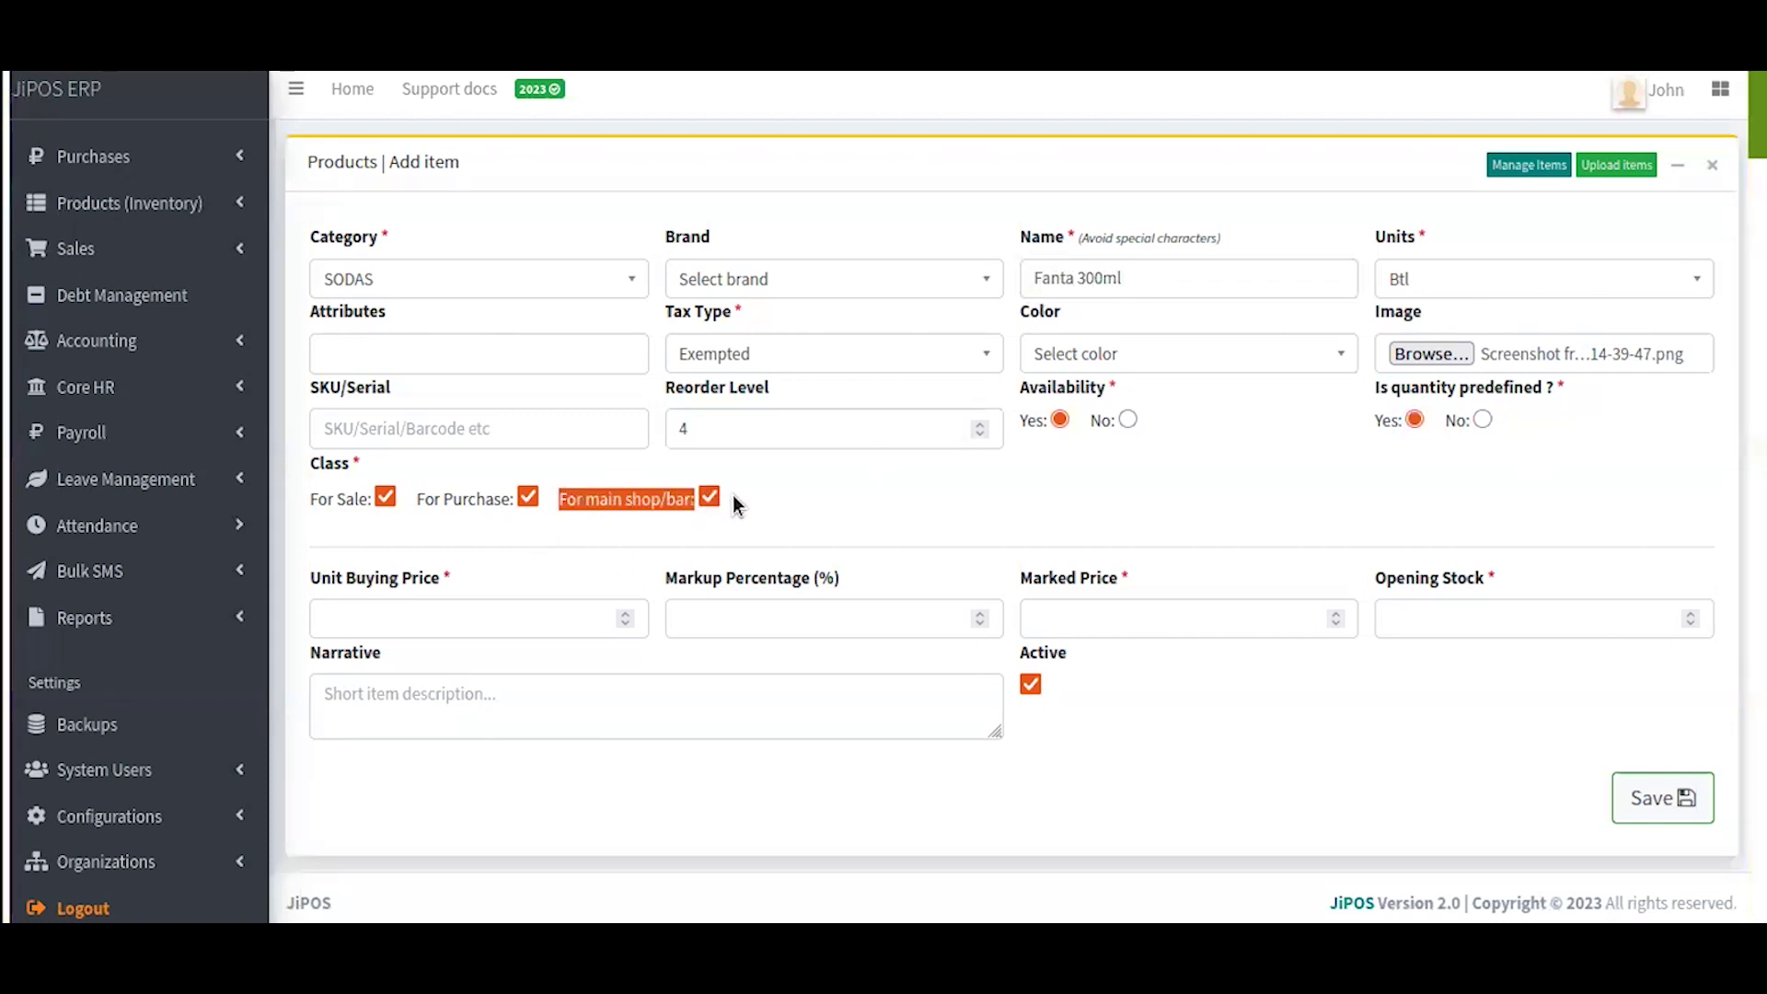
{"action": "left_click", "coordinate": [733, 497]}
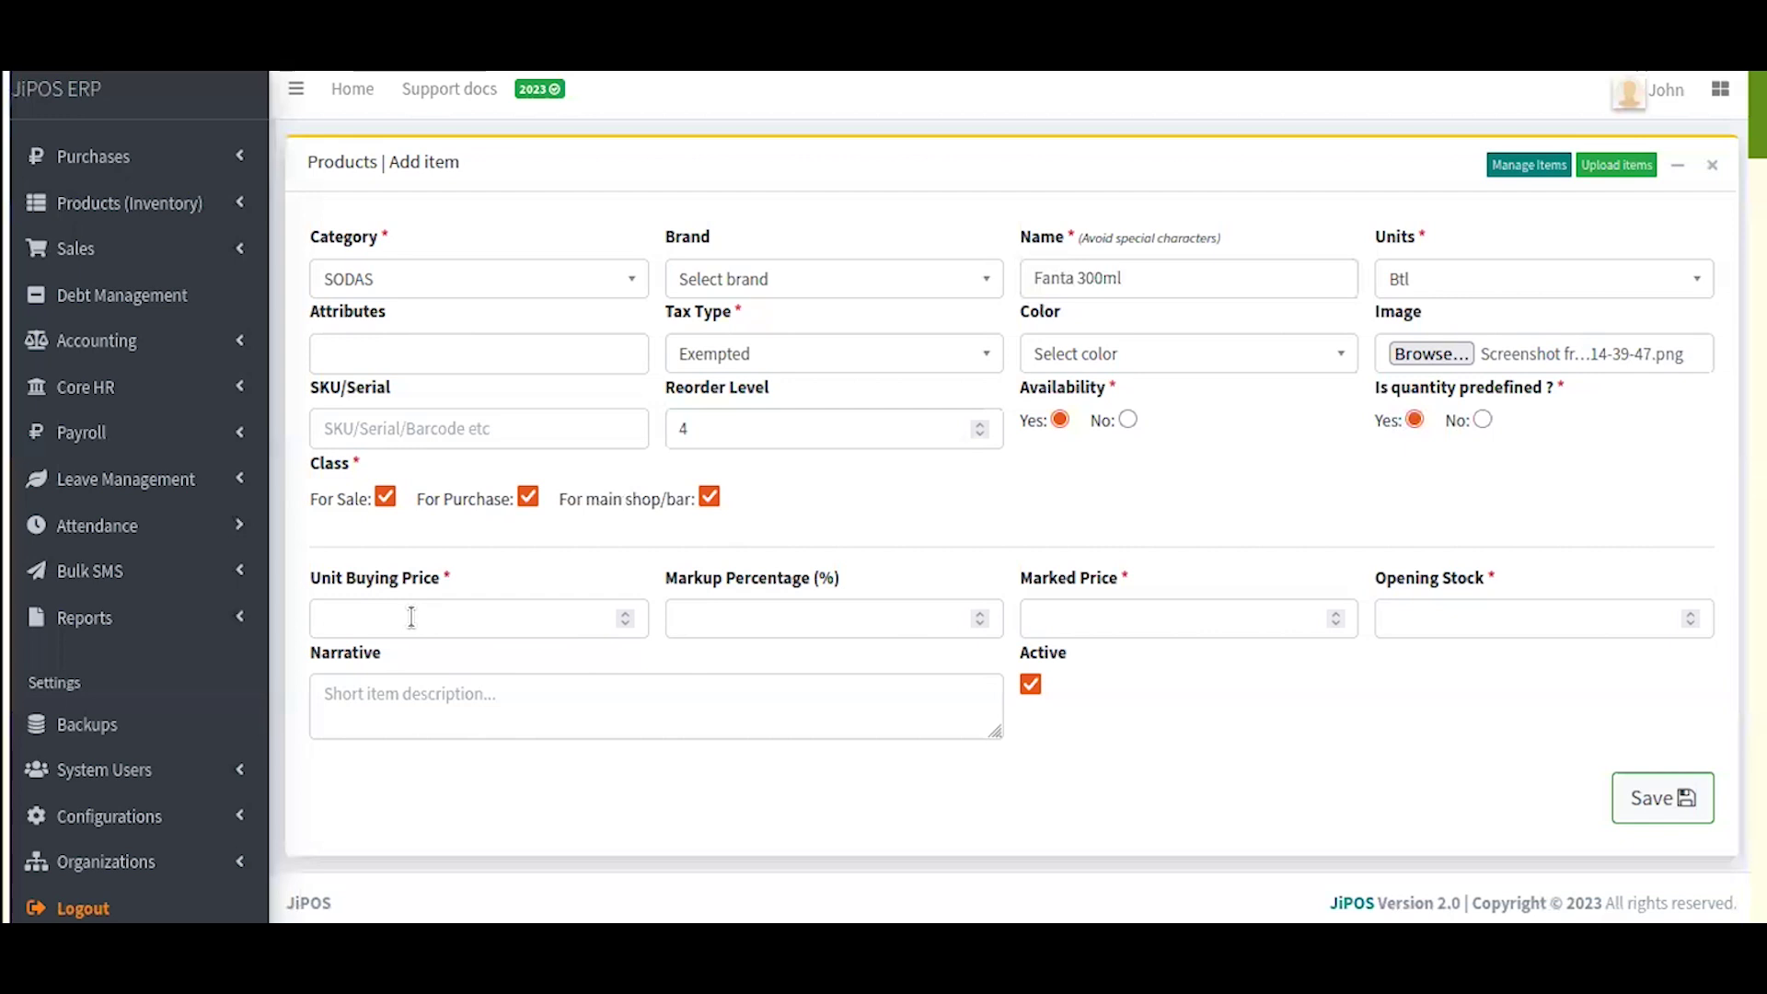
Set the unit buying price of Fanta 300ml to 30.
{"action": "left_click", "coordinate": [448, 585]}
{"action": "left_click", "coordinate": [380, 615]}
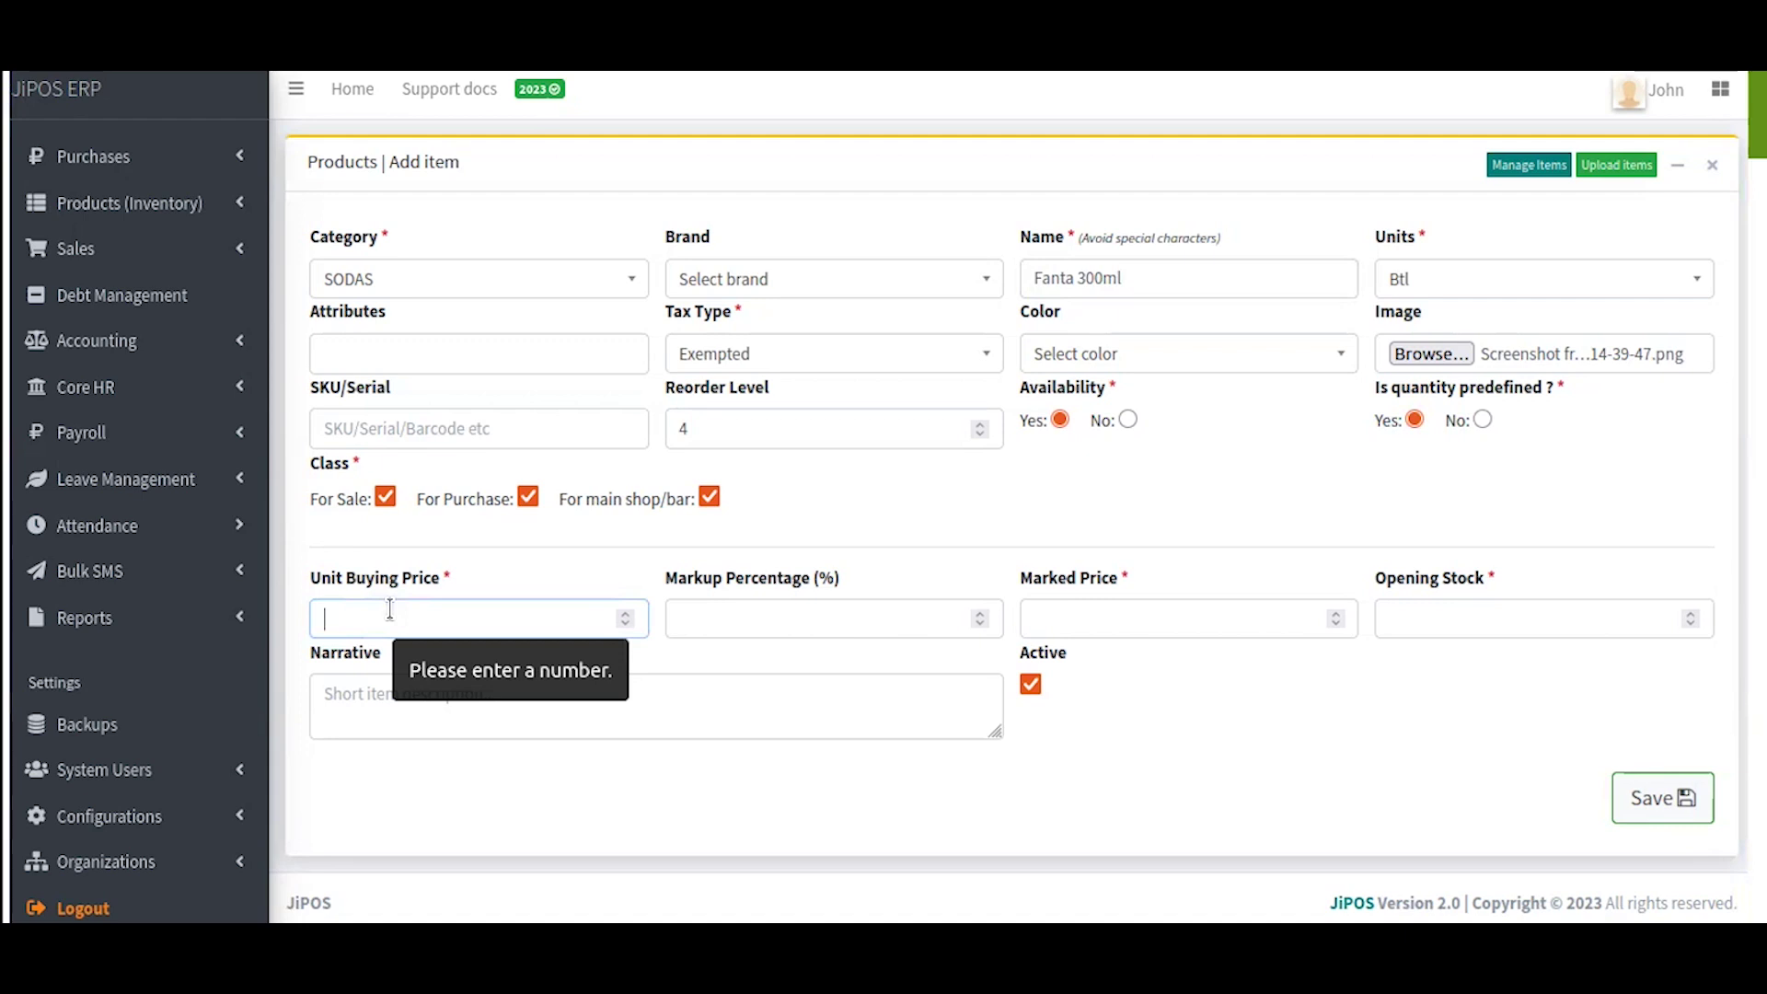
{"action": "type", "text": "30"}
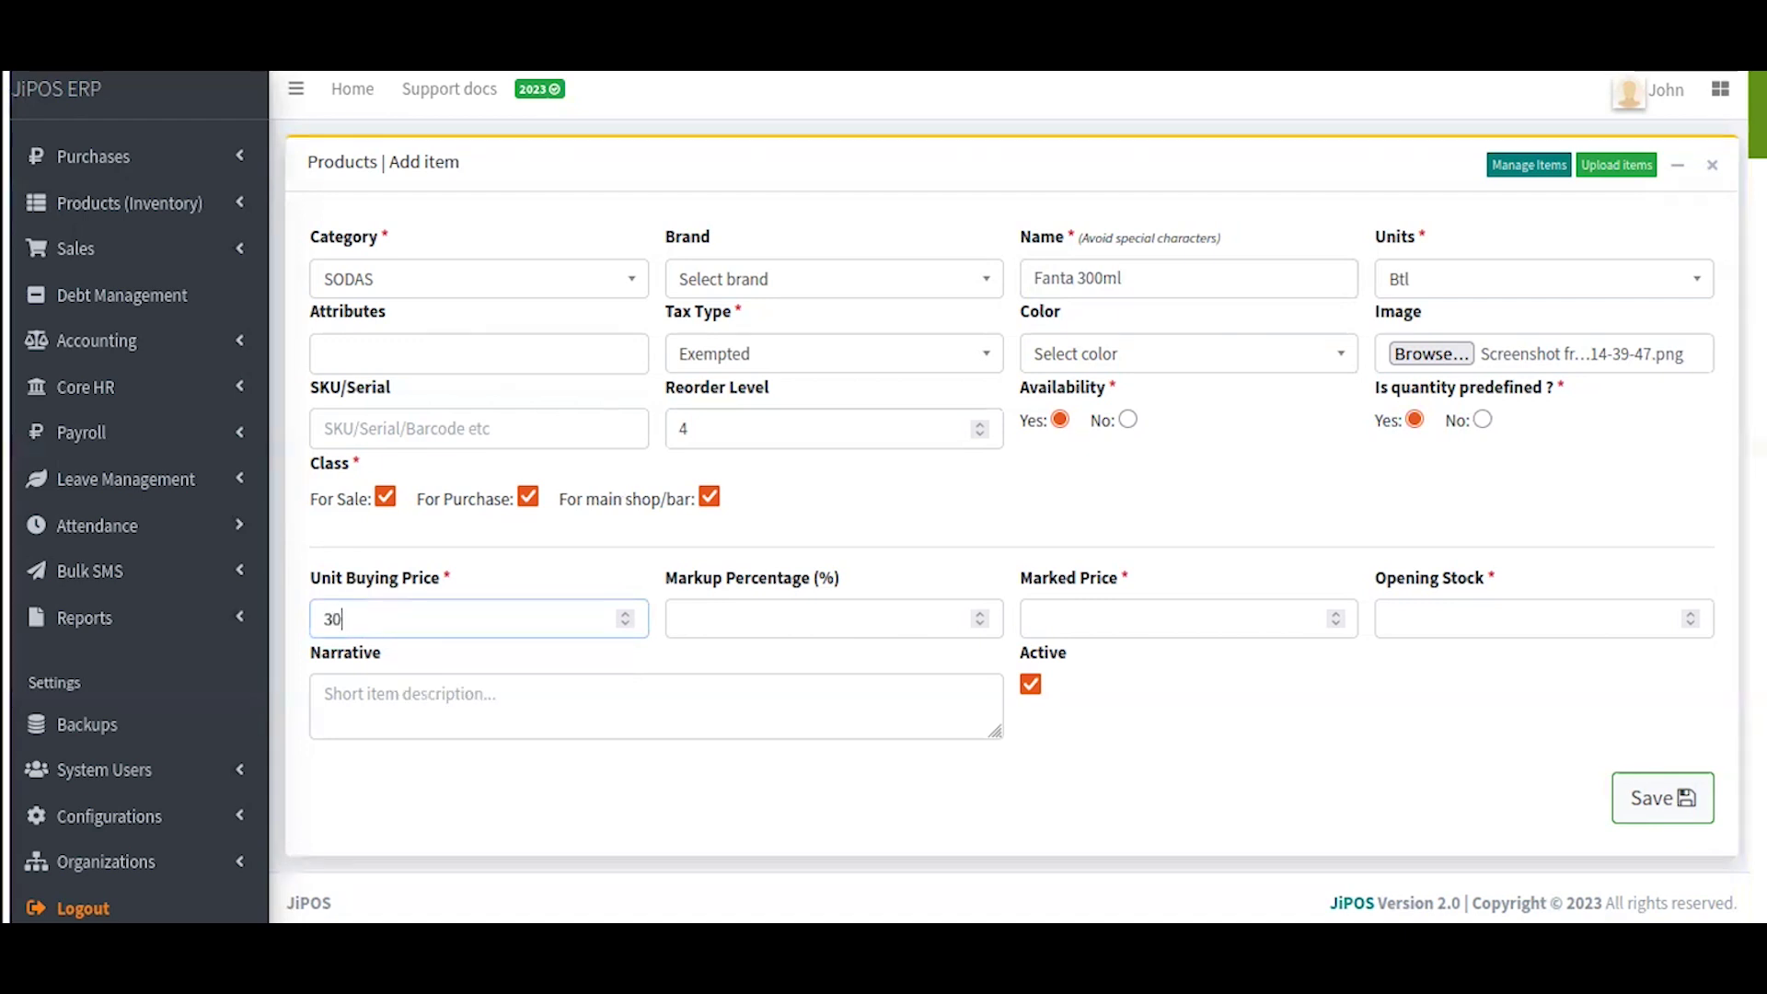
Try markup percentages of 20 and 50 for the item, and clear the markup again.
{"action": "left_click", "coordinate": [792, 612]}
{"action": "type", "text": "2"}
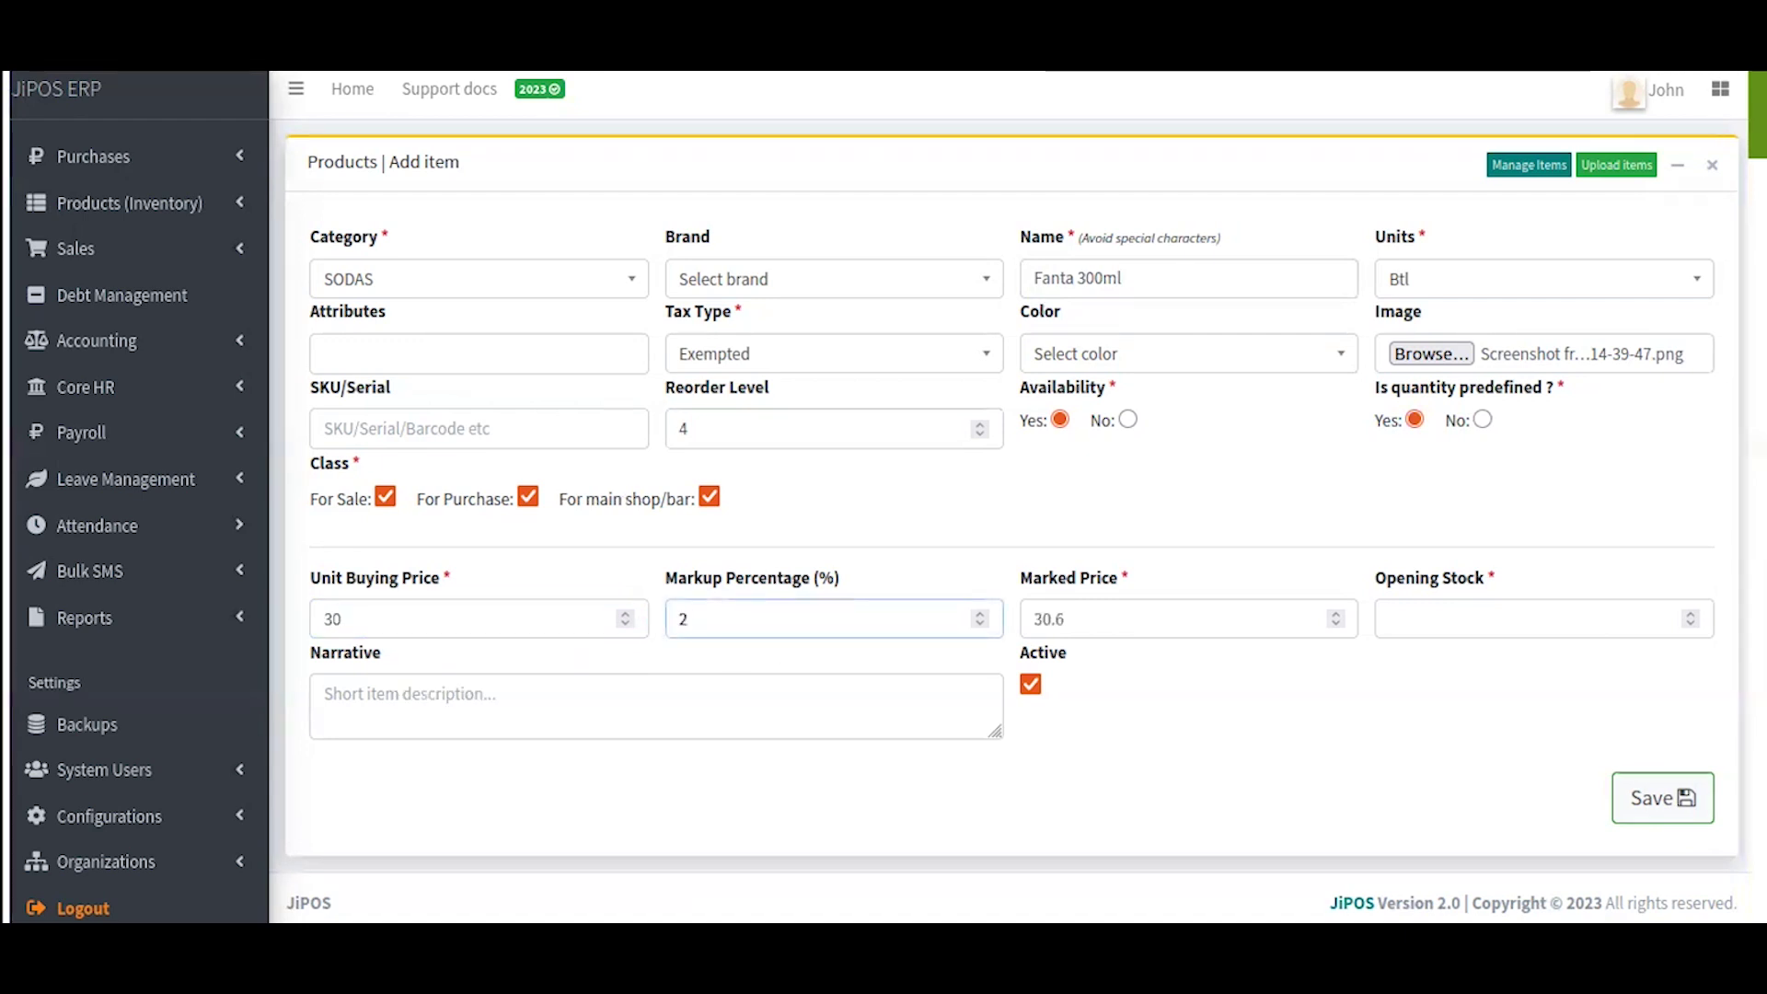
{"action": "type", "text": "0"}
{"action": "key", "text": "BackSpace"}
{"action": "key", "text": "BackSpace"}
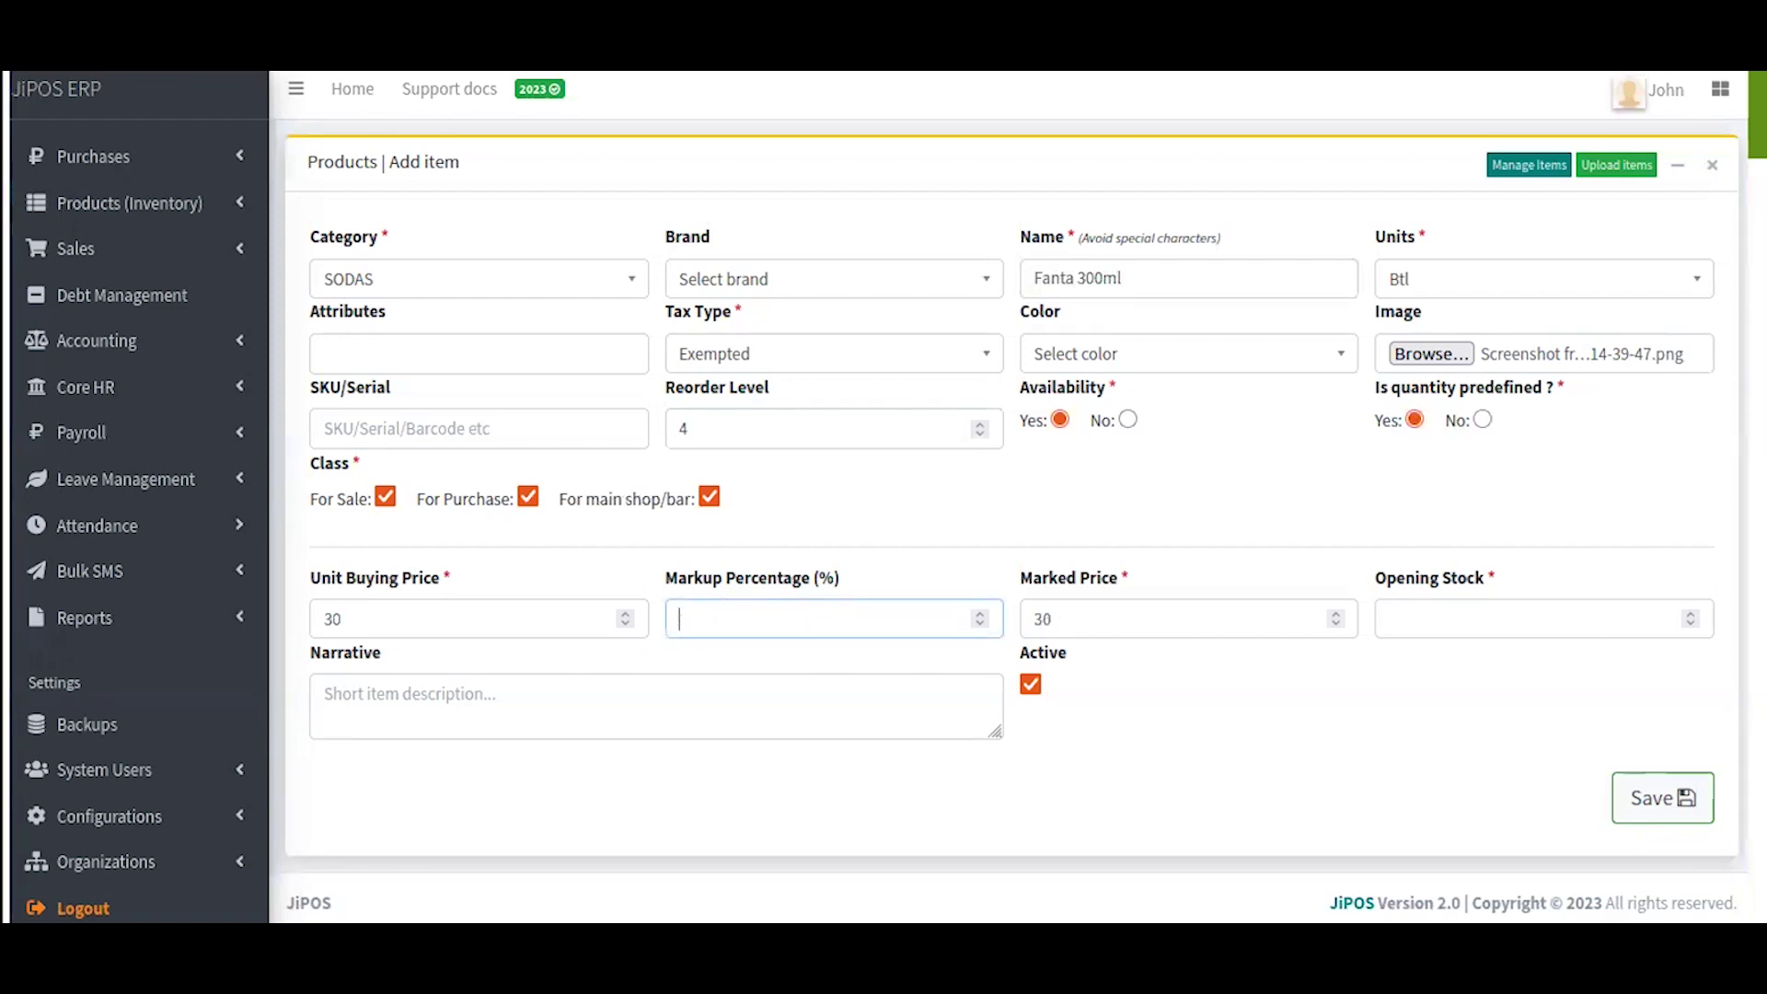
{"action": "type", "text": "50"}
{"action": "key", "text": "BackSpace"}
{"action": "key", "text": "BackSpace"}
Set the marked price of Fanta 300ml to 50 and its opening stock to 4.
{"action": "left_click_drag", "start_coordinate": [1092, 620], "coordinate": [1019, 592]}
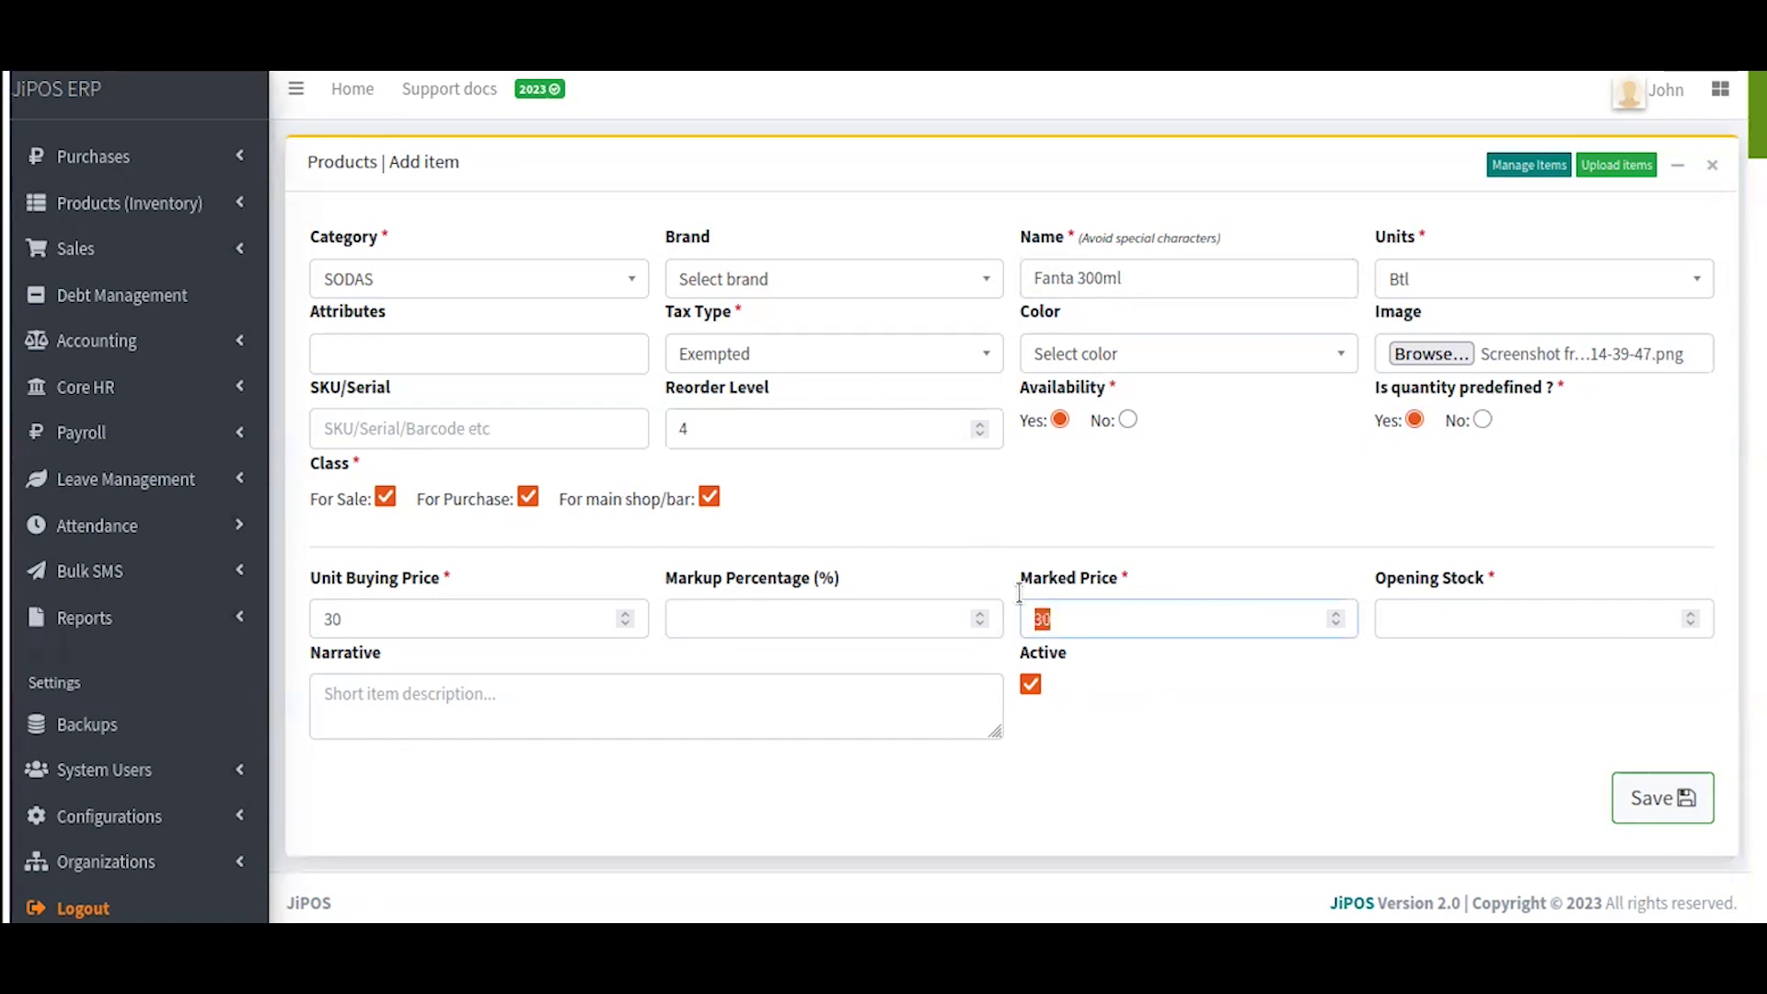
{"action": "type", "text": "50"}
{"action": "left_click", "coordinate": [1403, 614]}
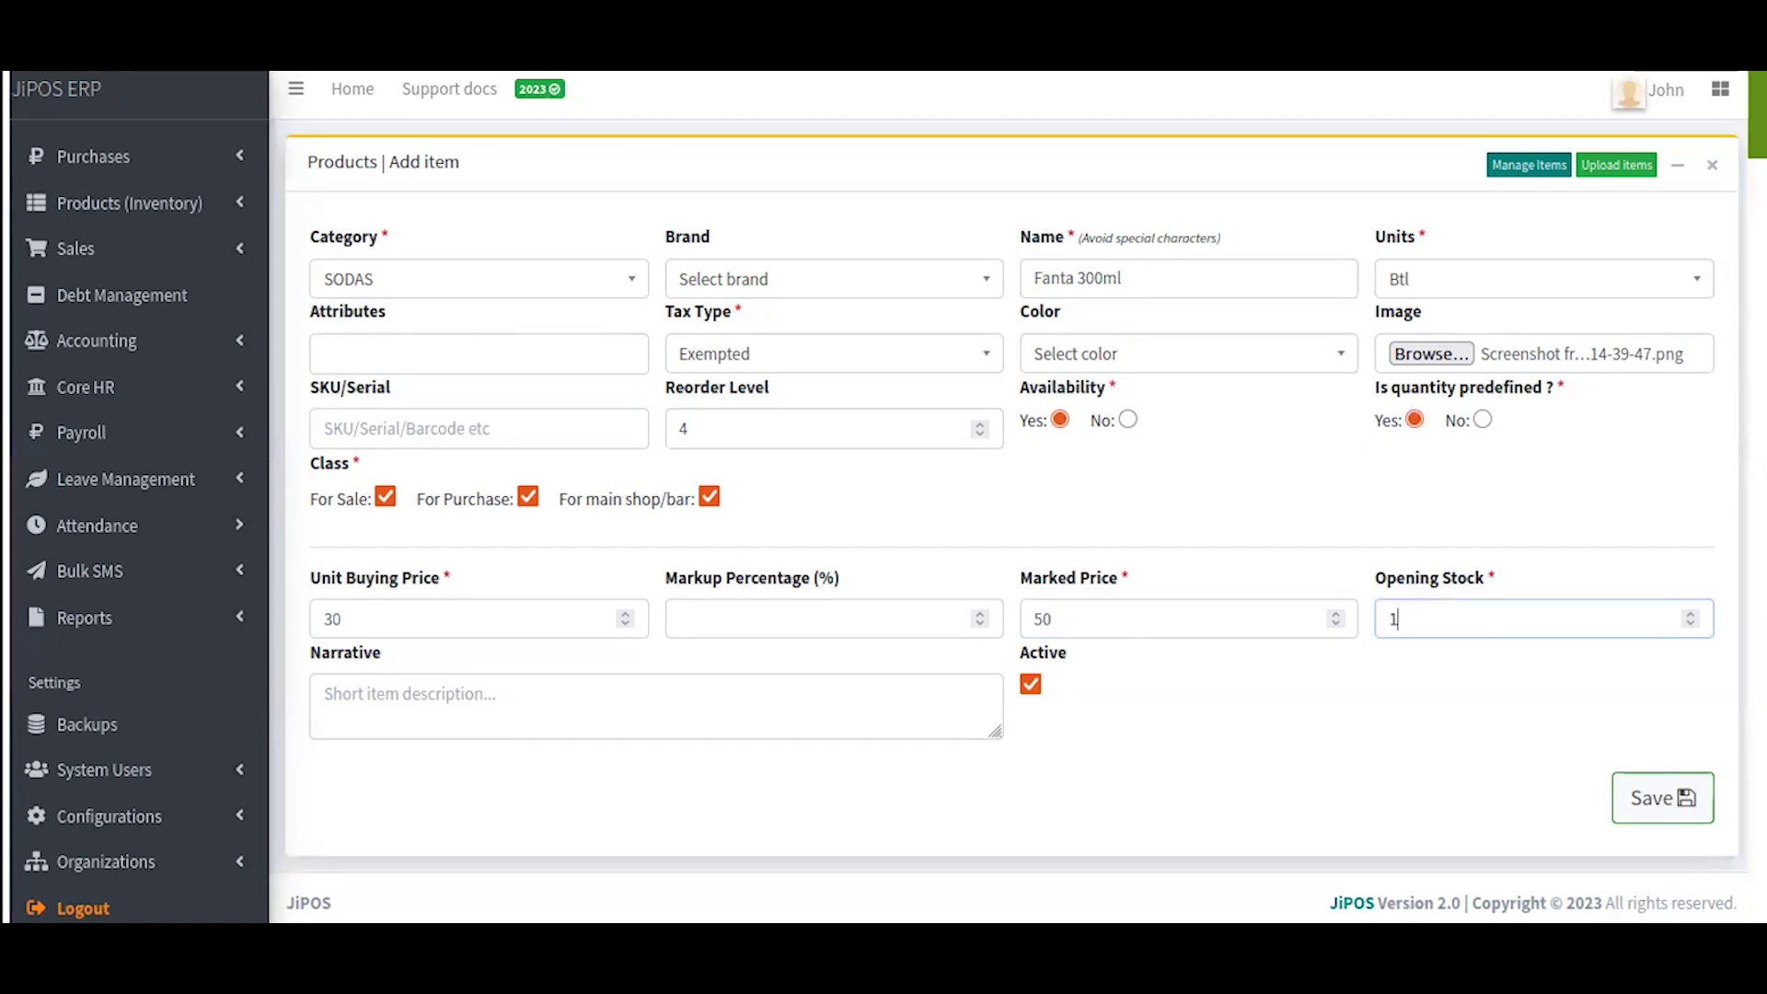
{"action": "type", "text": "45"}
{"action": "key", "text": "BackSpace"}
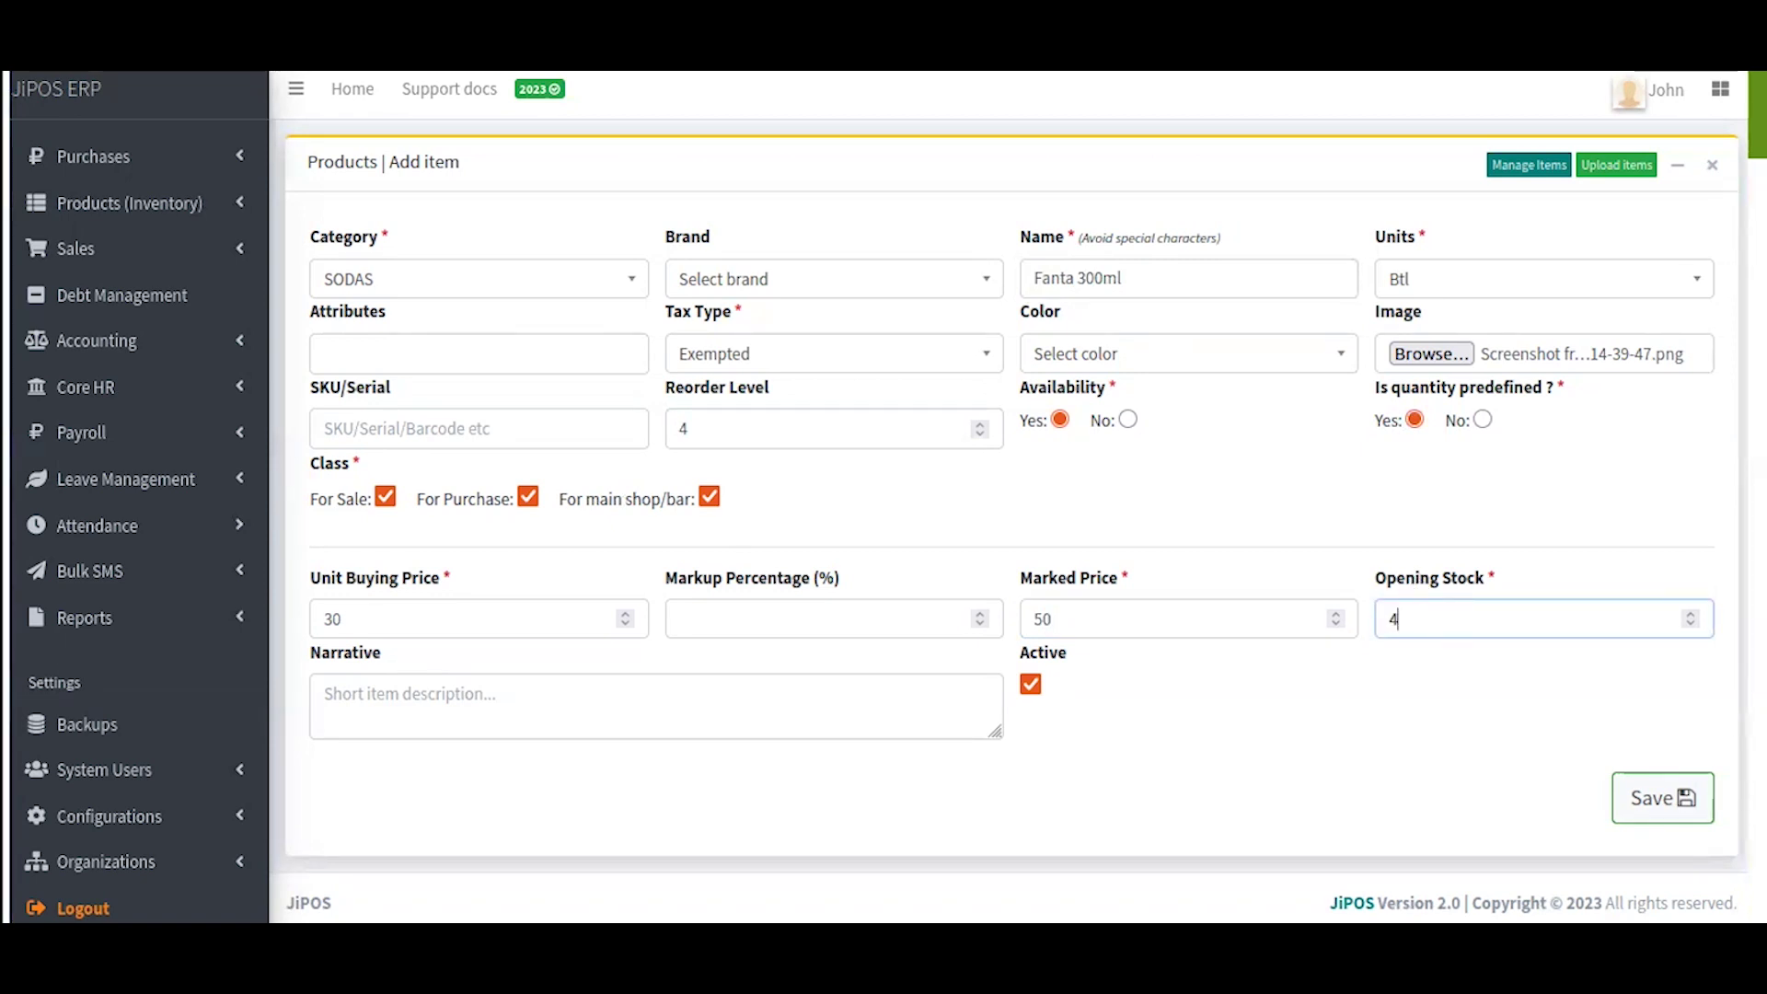
Enter Tasty as the item's narrative and try to save Fanta 300ml with its attached image.
{"action": "left_click", "coordinate": [619, 710]}
{"action": "type", "text": "Nil"}
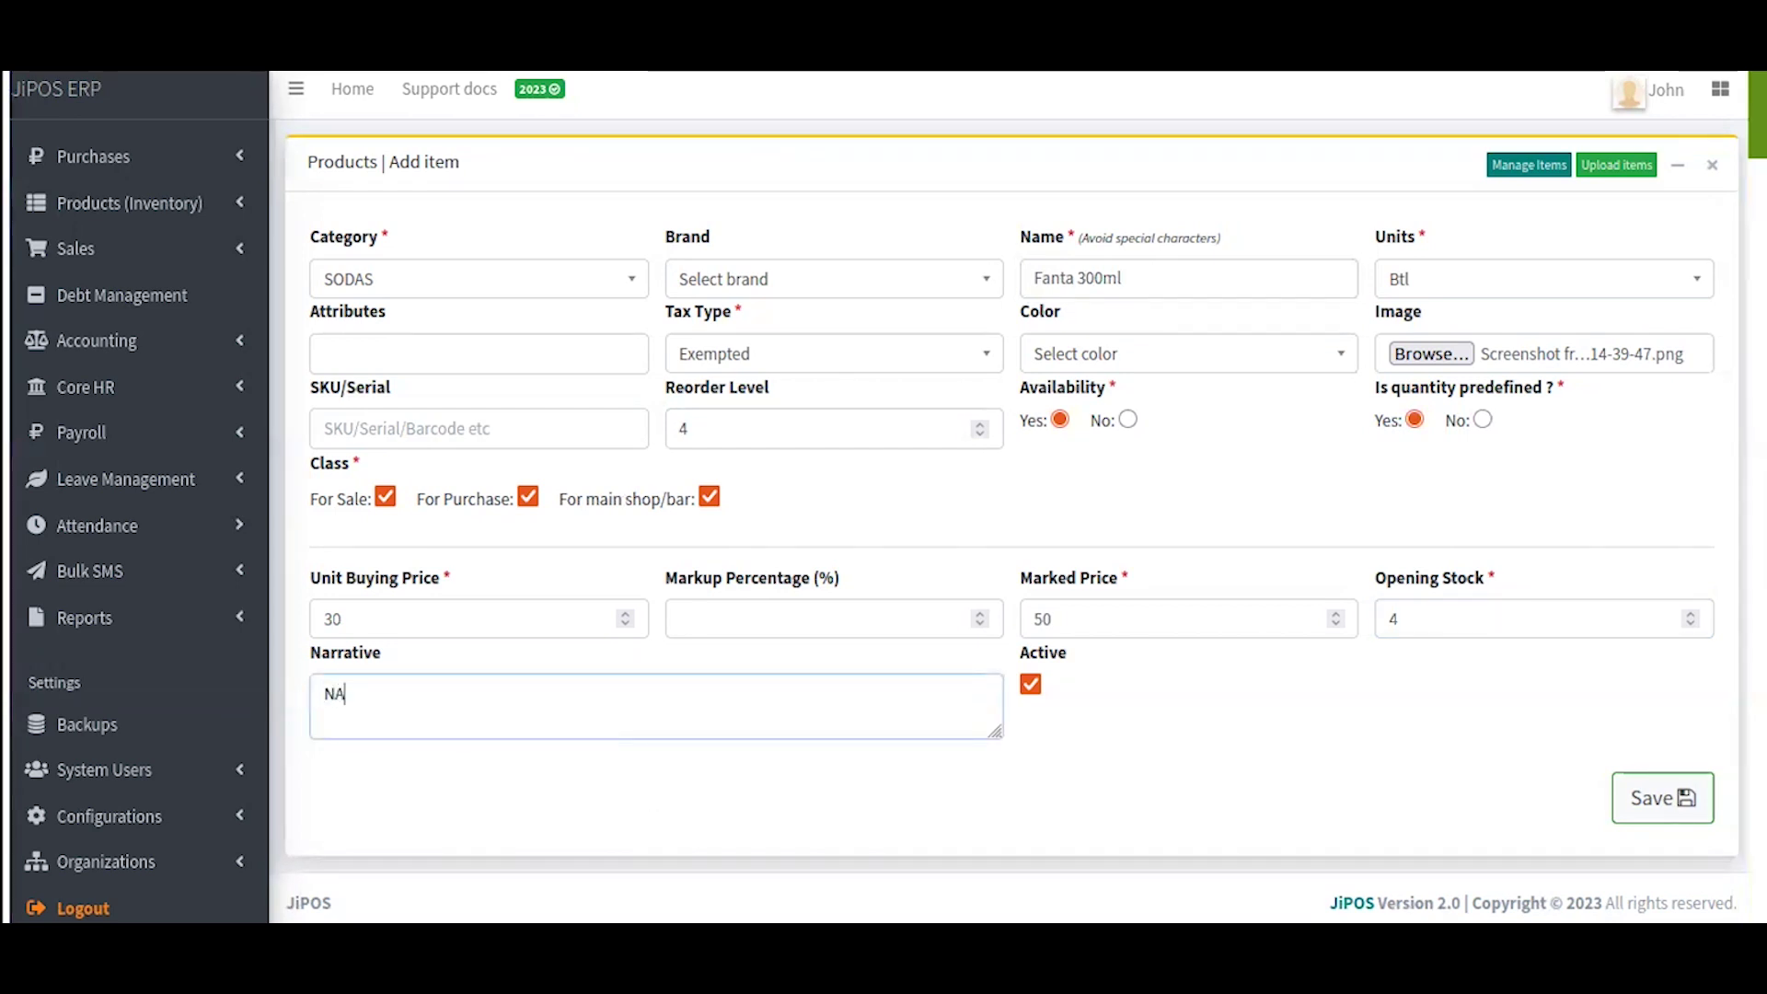
{"action": "key", "text": "BackSpace"}
{"action": "key", "text": "BackSpace"}
{"action": "key", "text": "BackSpace"}
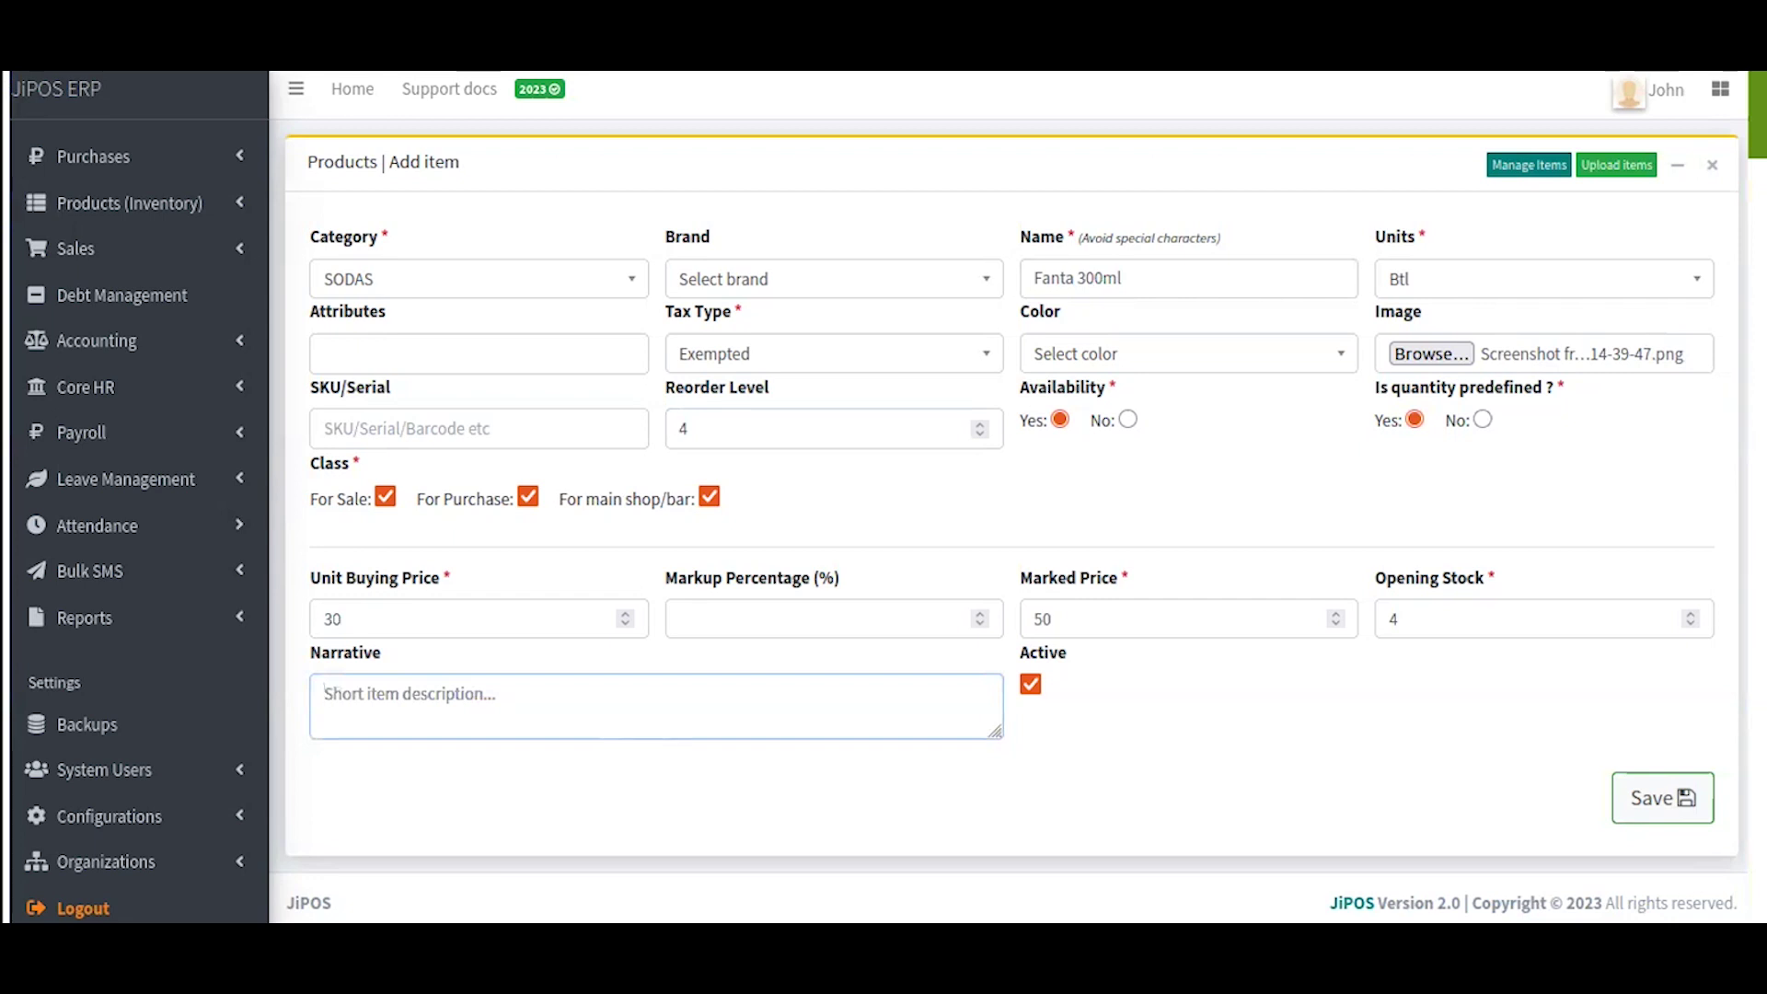
{"action": "type", "text": "Tasty"}
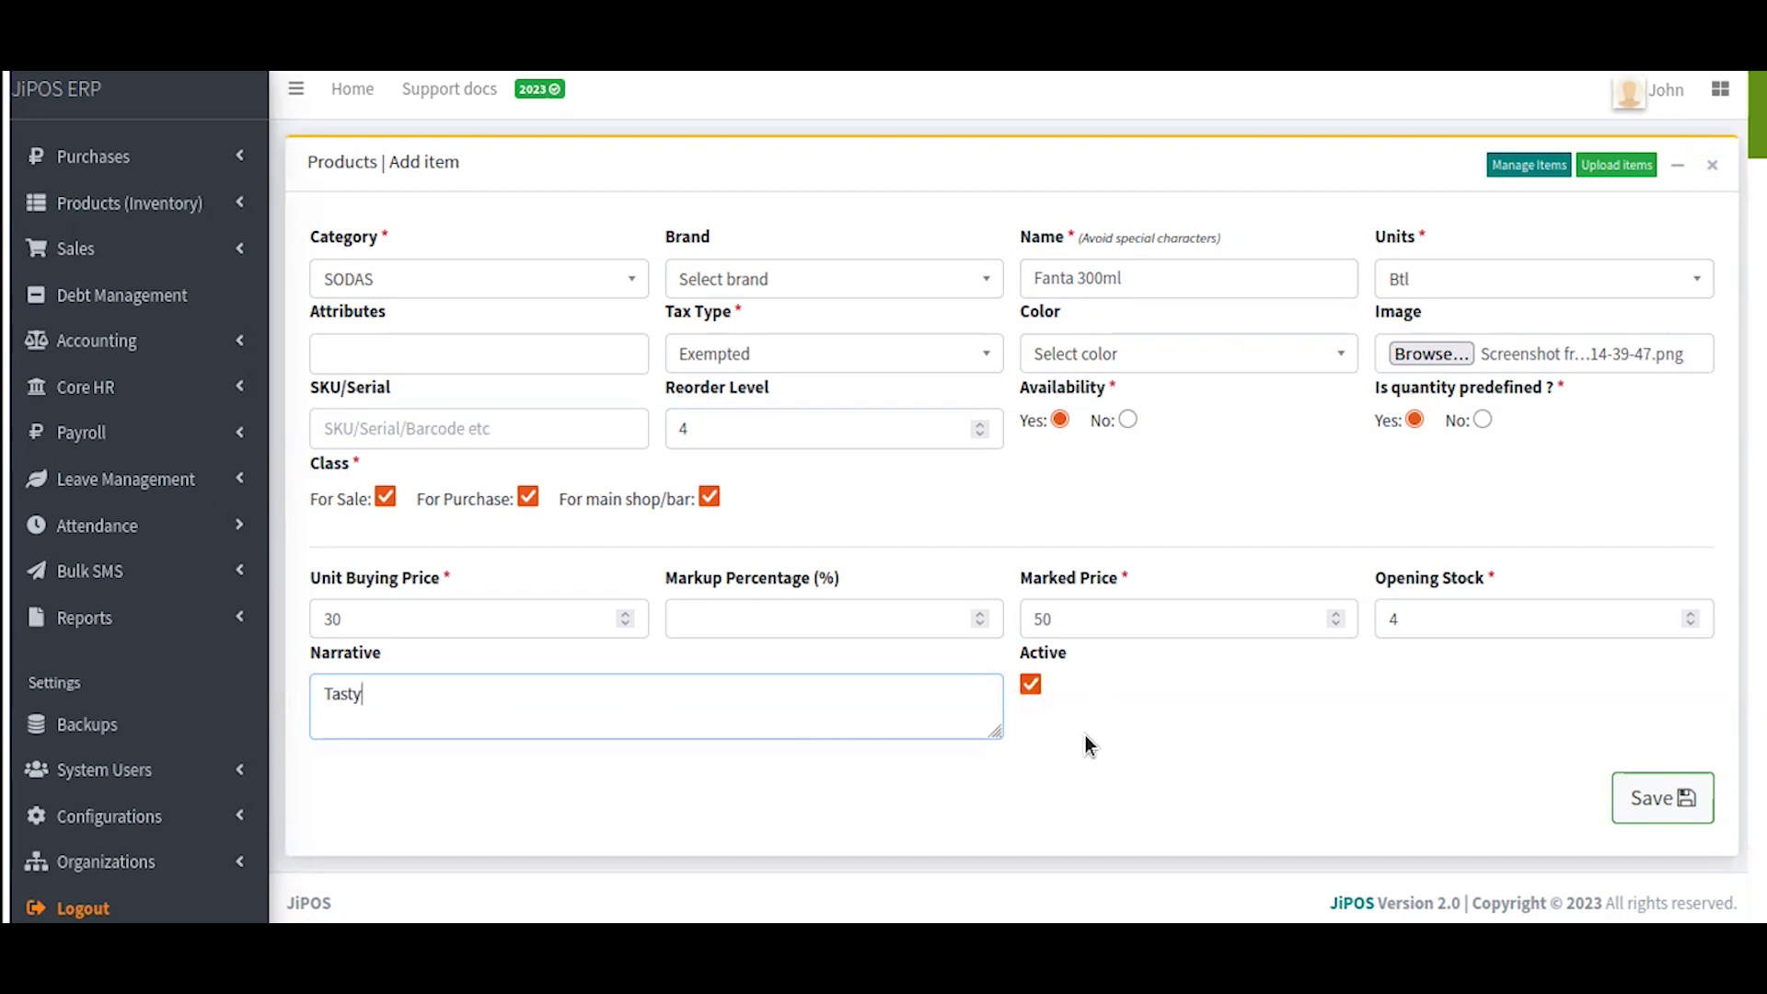
{"action": "left_click", "coordinate": [1662, 806]}
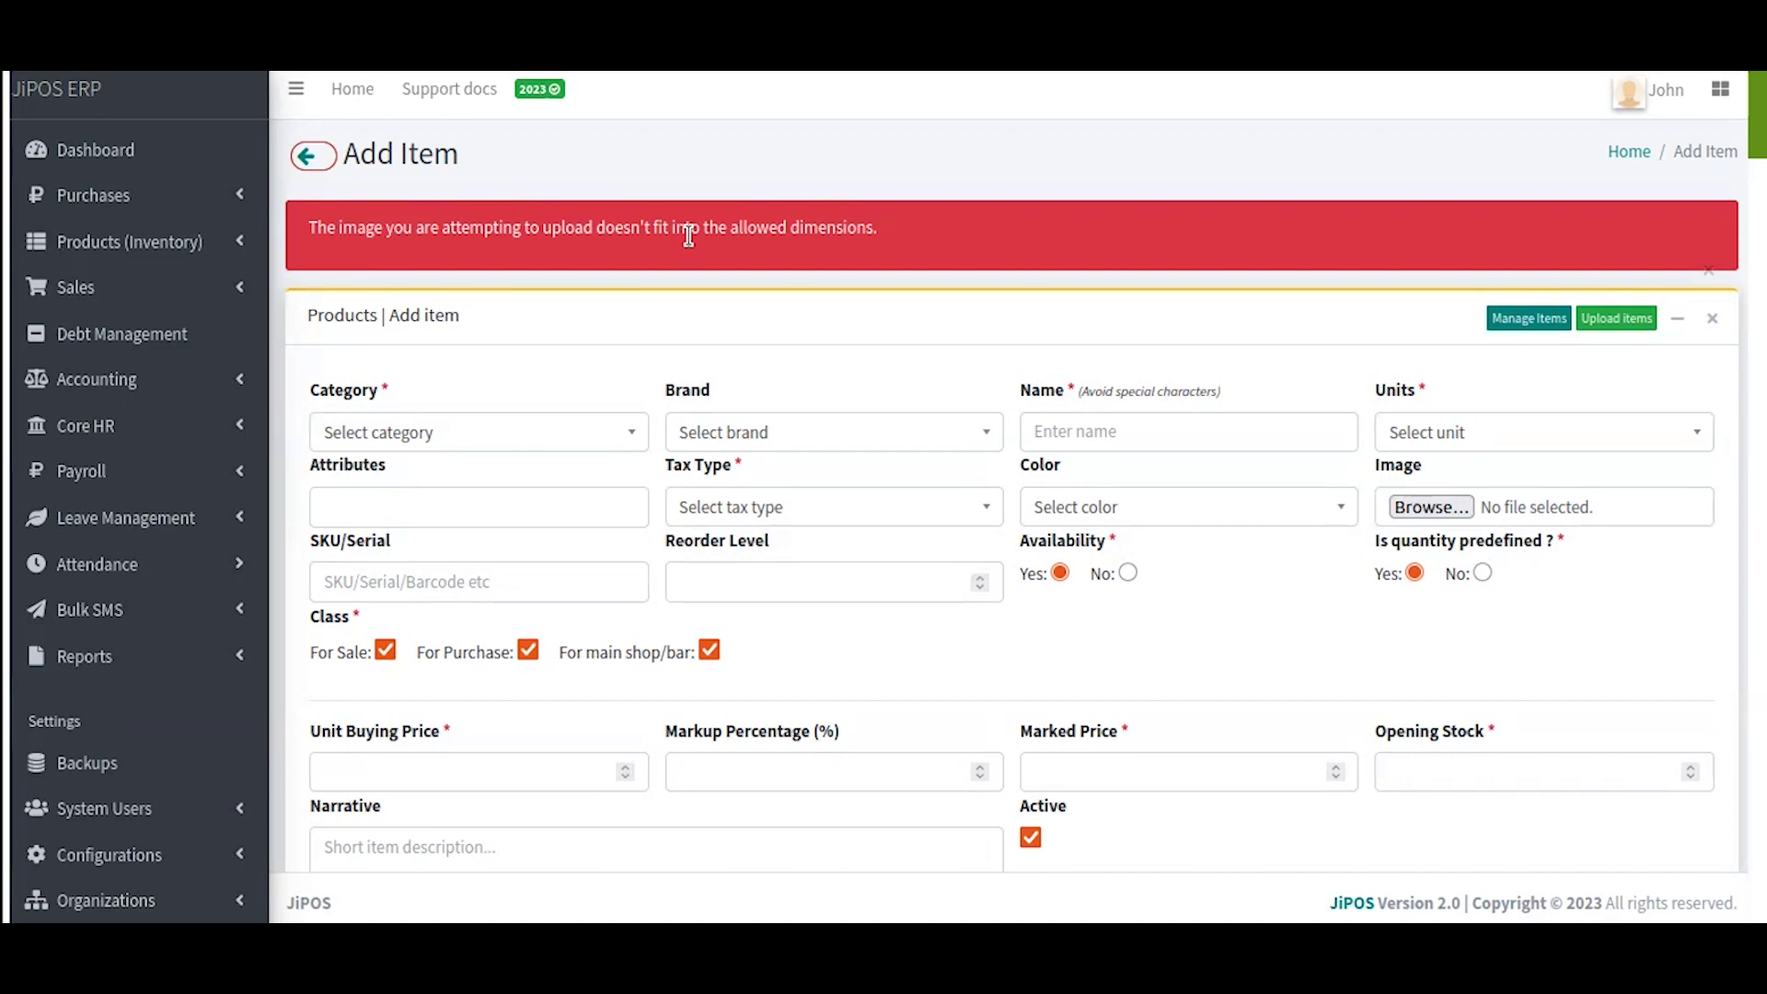
Give the new item the category SODAS, the suggested name Soda 300ml and the unit Btl.
{"action": "left_click", "coordinate": [474, 433]}
{"action": "left_click", "coordinate": [424, 555]}
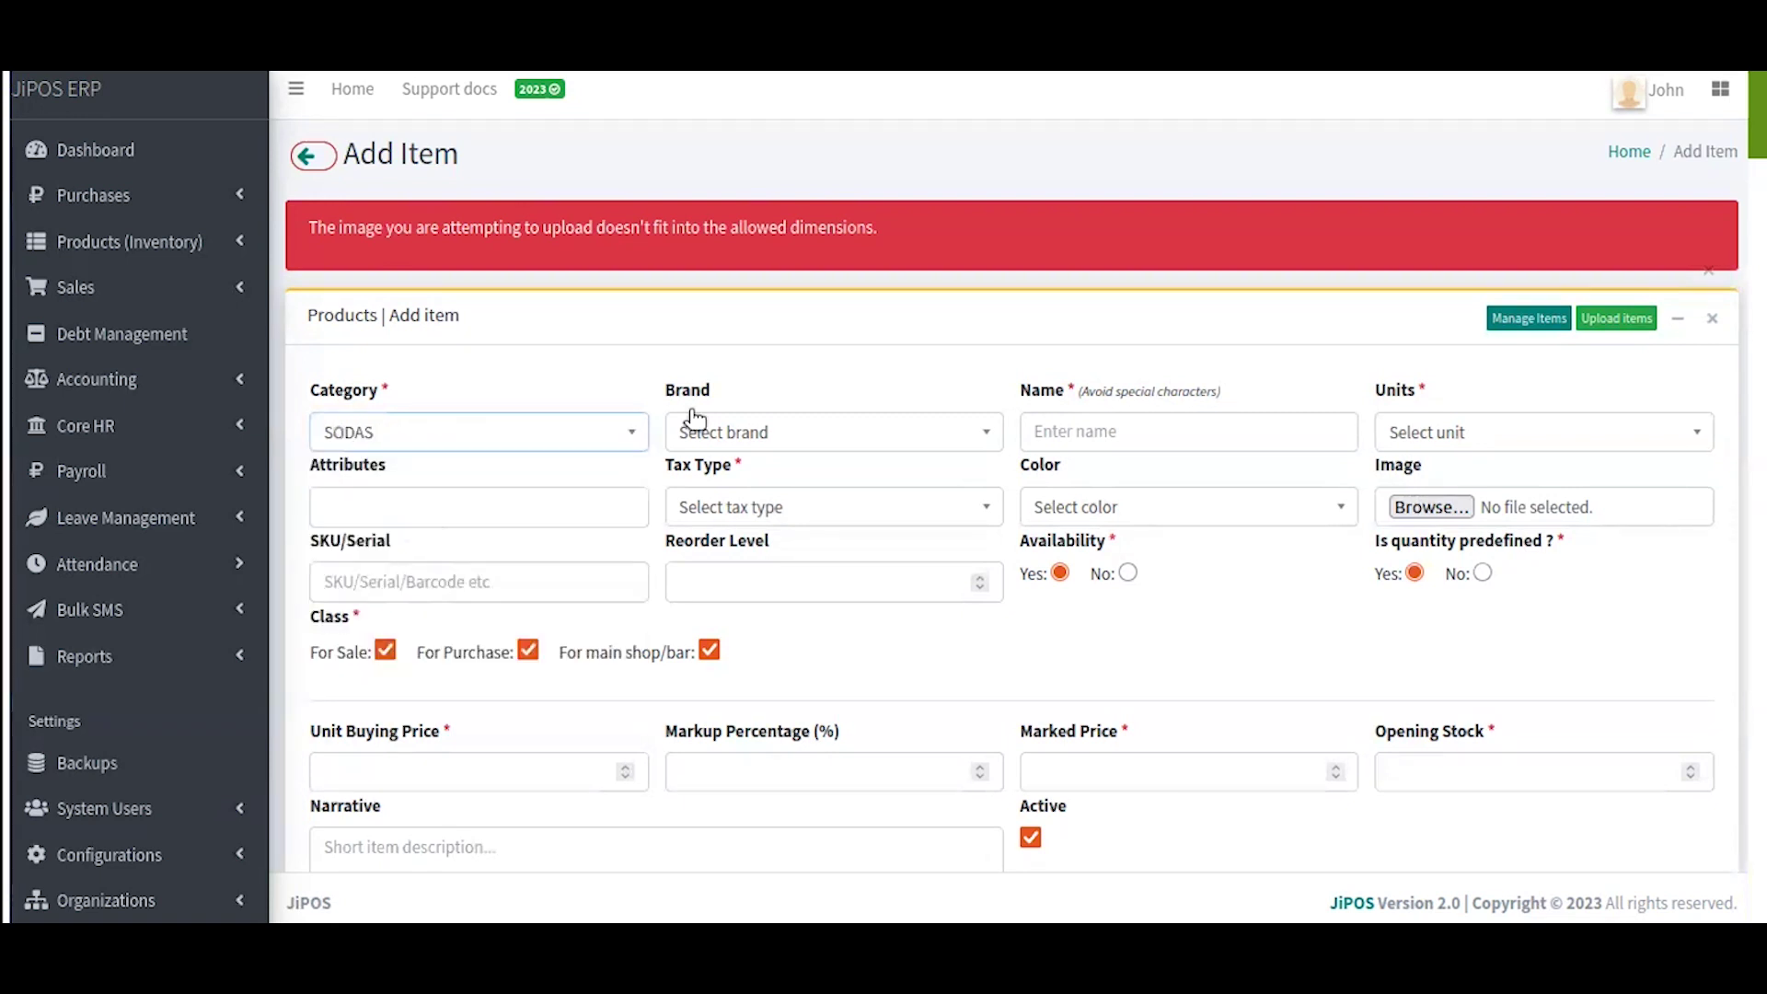
{"action": "left_click", "coordinate": [1082, 427]}
{"action": "type", "text": "So"}
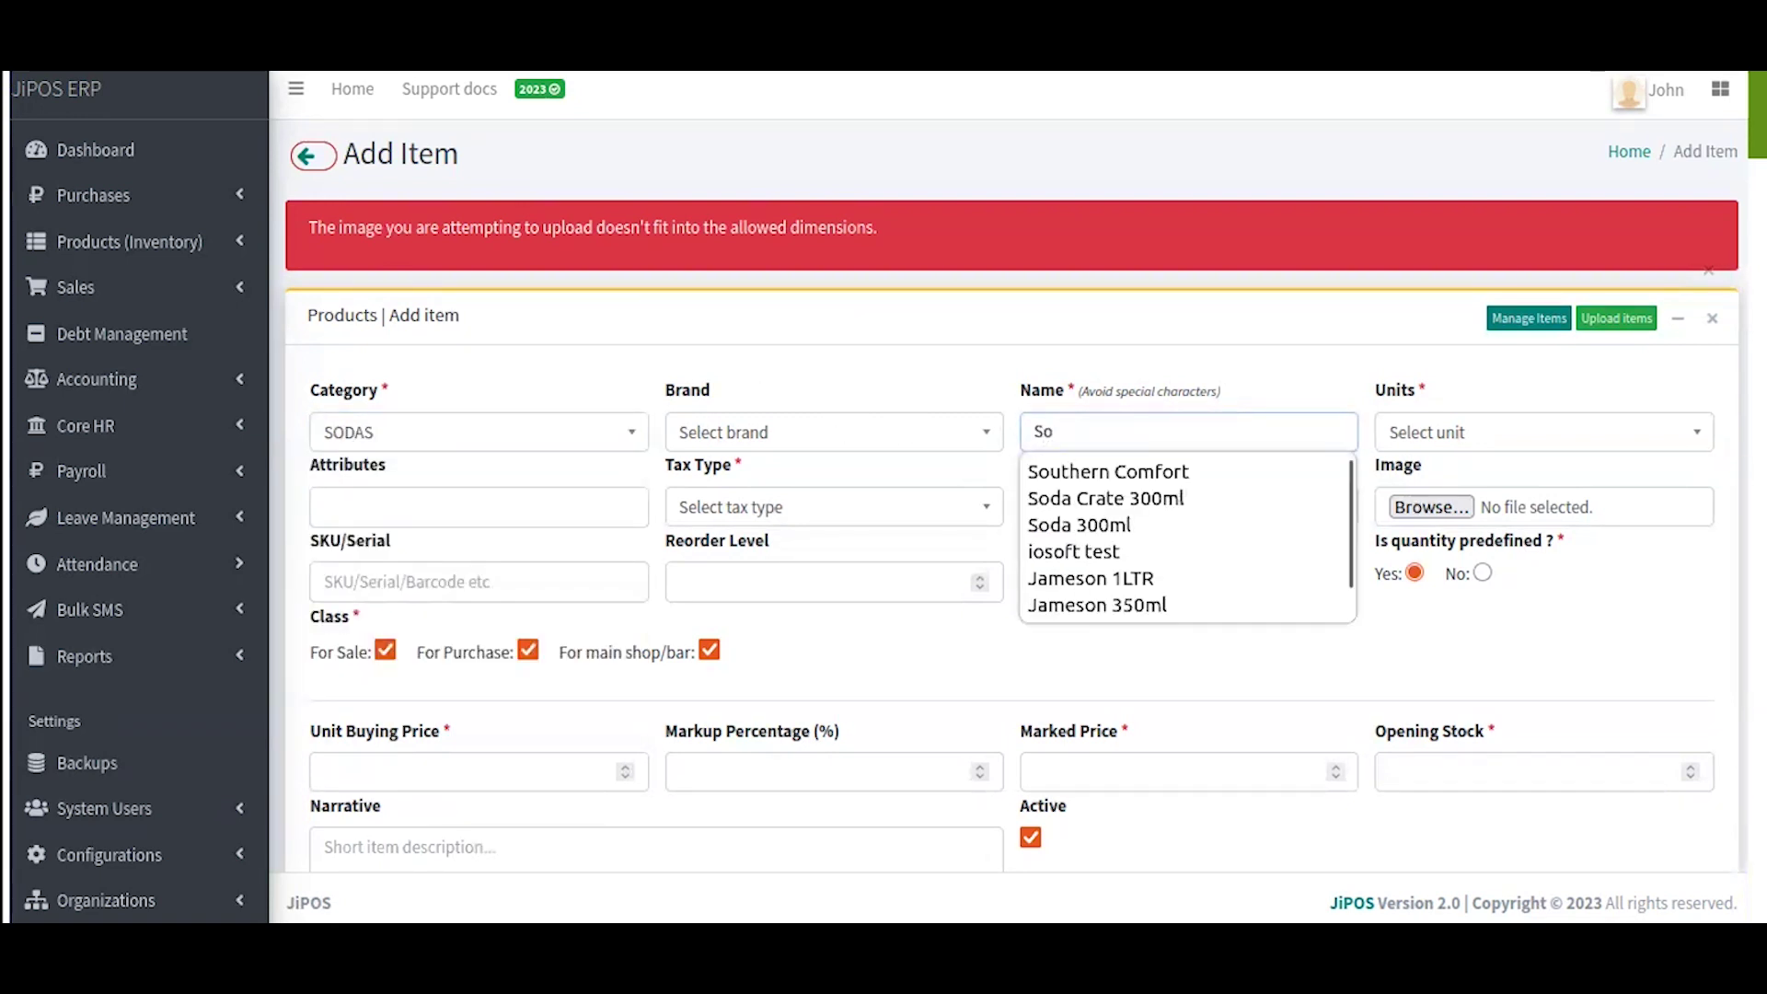
{"action": "left_click", "coordinate": [1144, 524]}
{"action": "left_click", "coordinate": [1513, 432]}
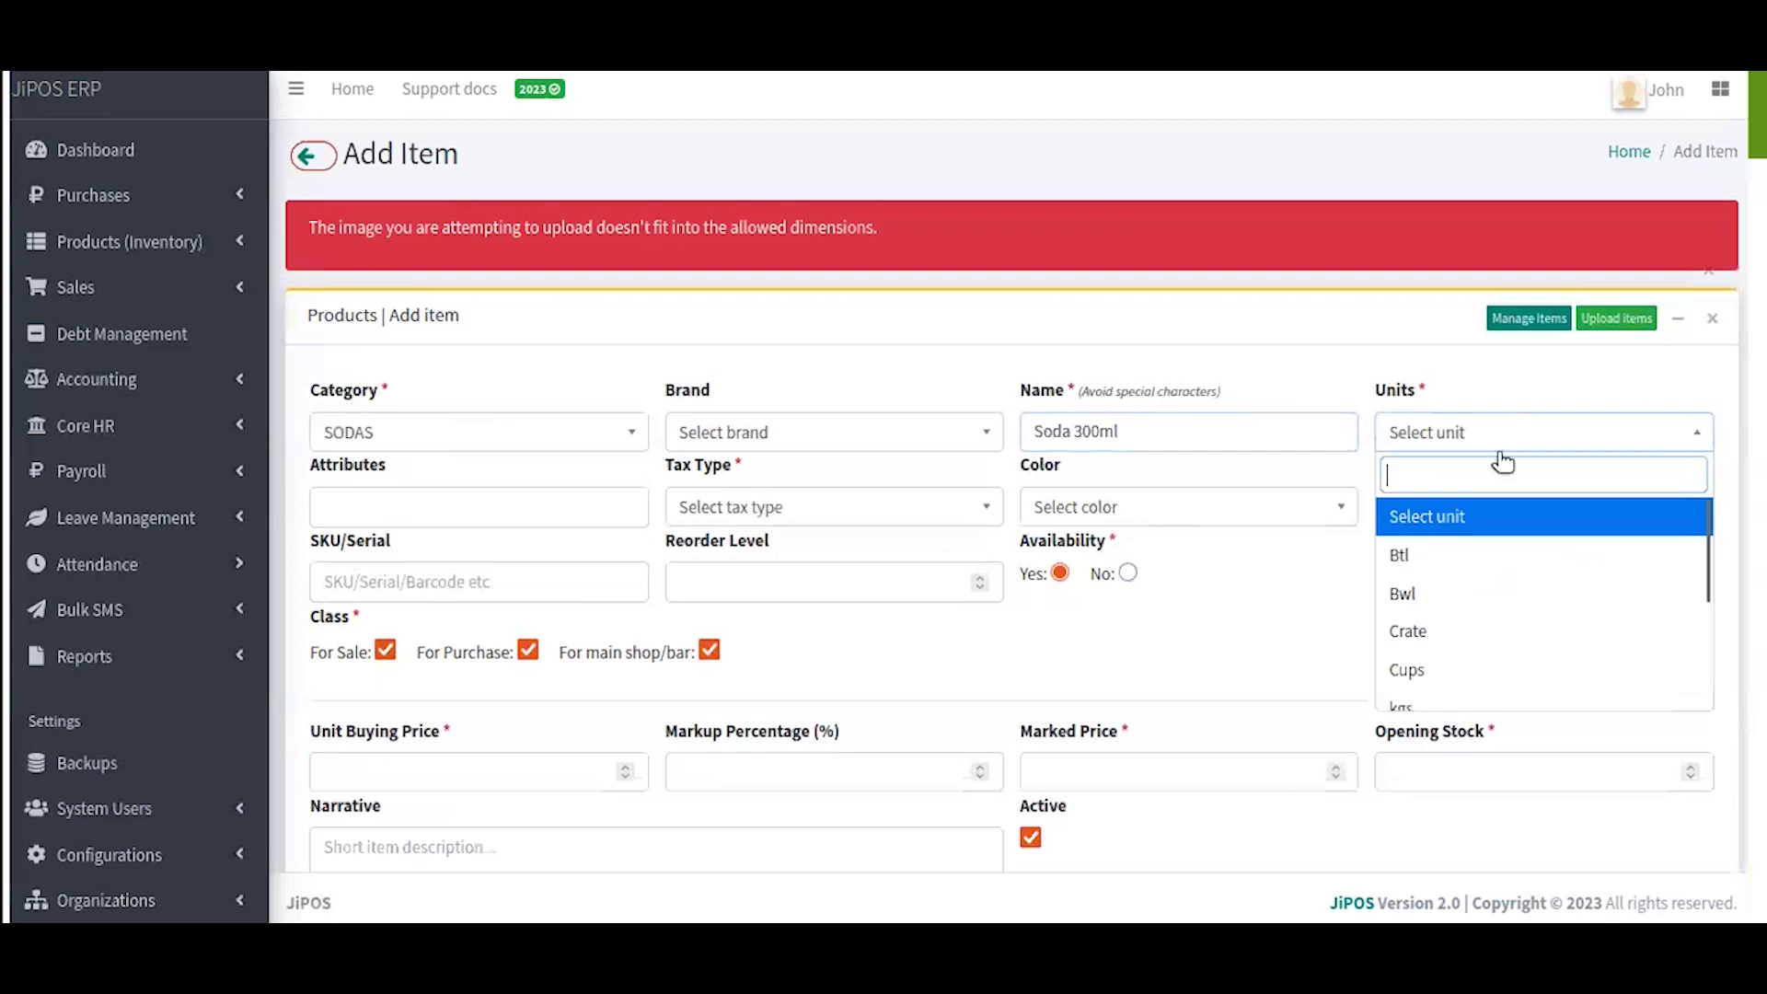
{"action": "left_click", "coordinate": [1463, 557]}
Set the item's tax type to VAT and its reorder level to 4.
{"action": "left_click", "coordinate": [790, 517]}
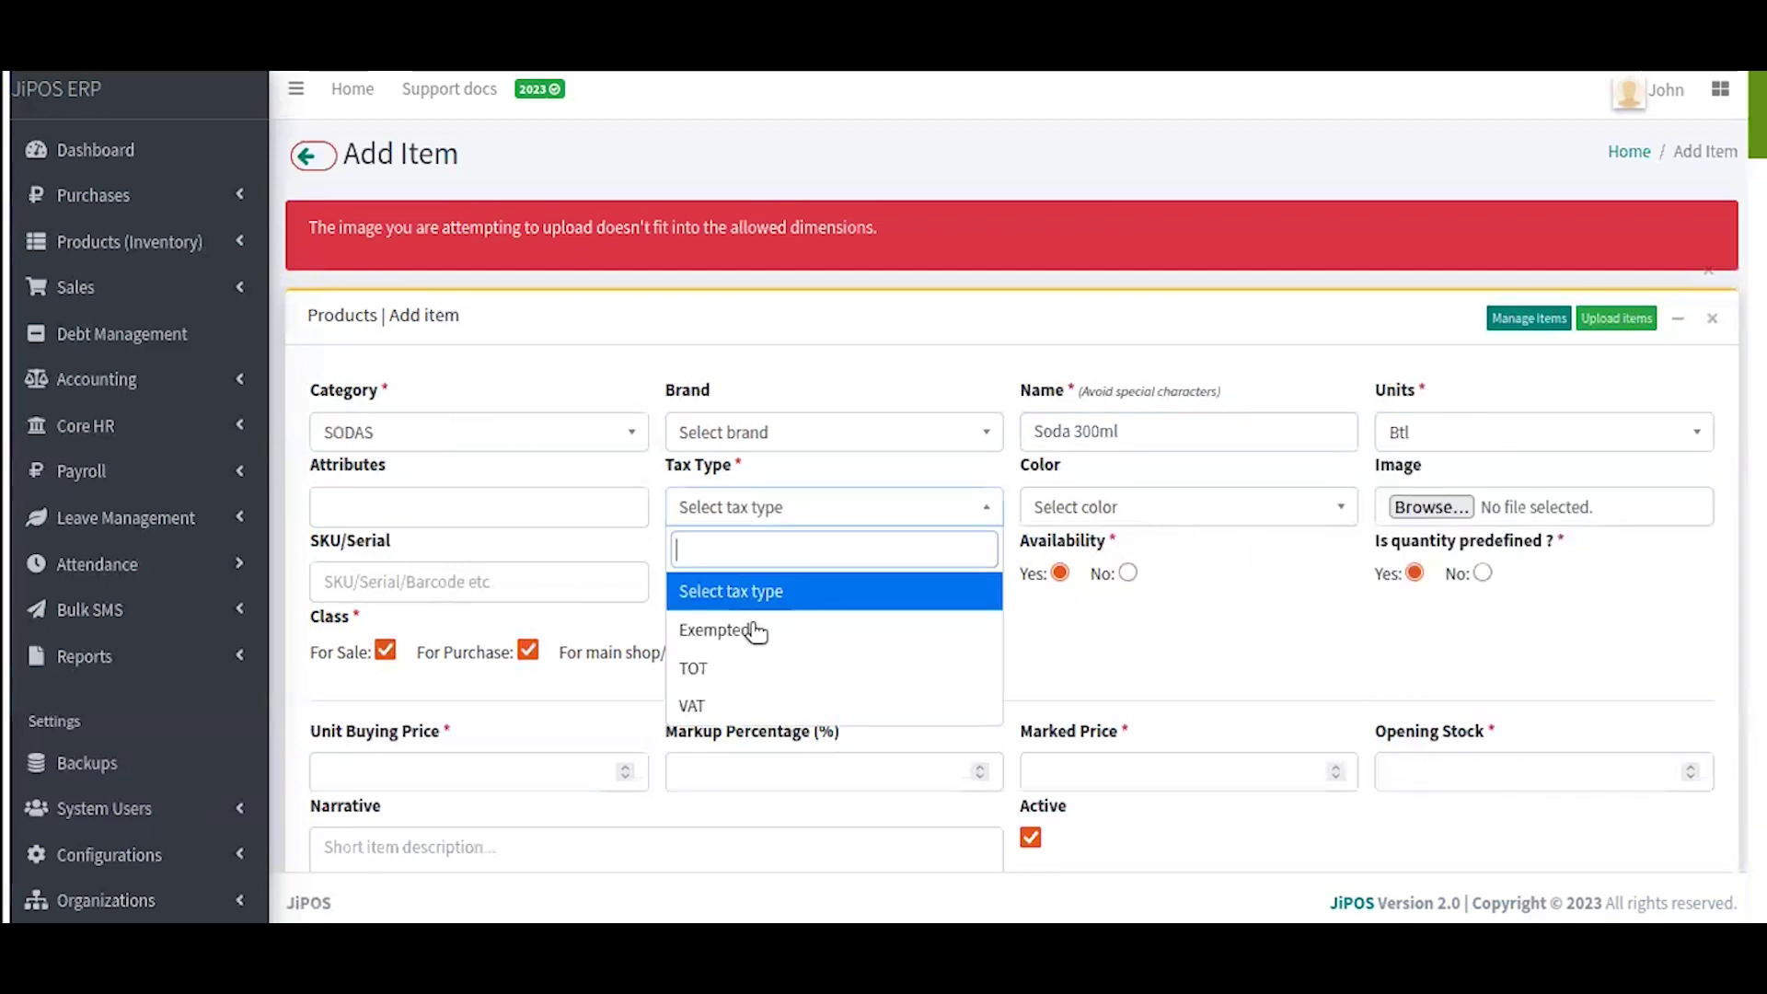
{"action": "left_click", "coordinate": [719, 705]}
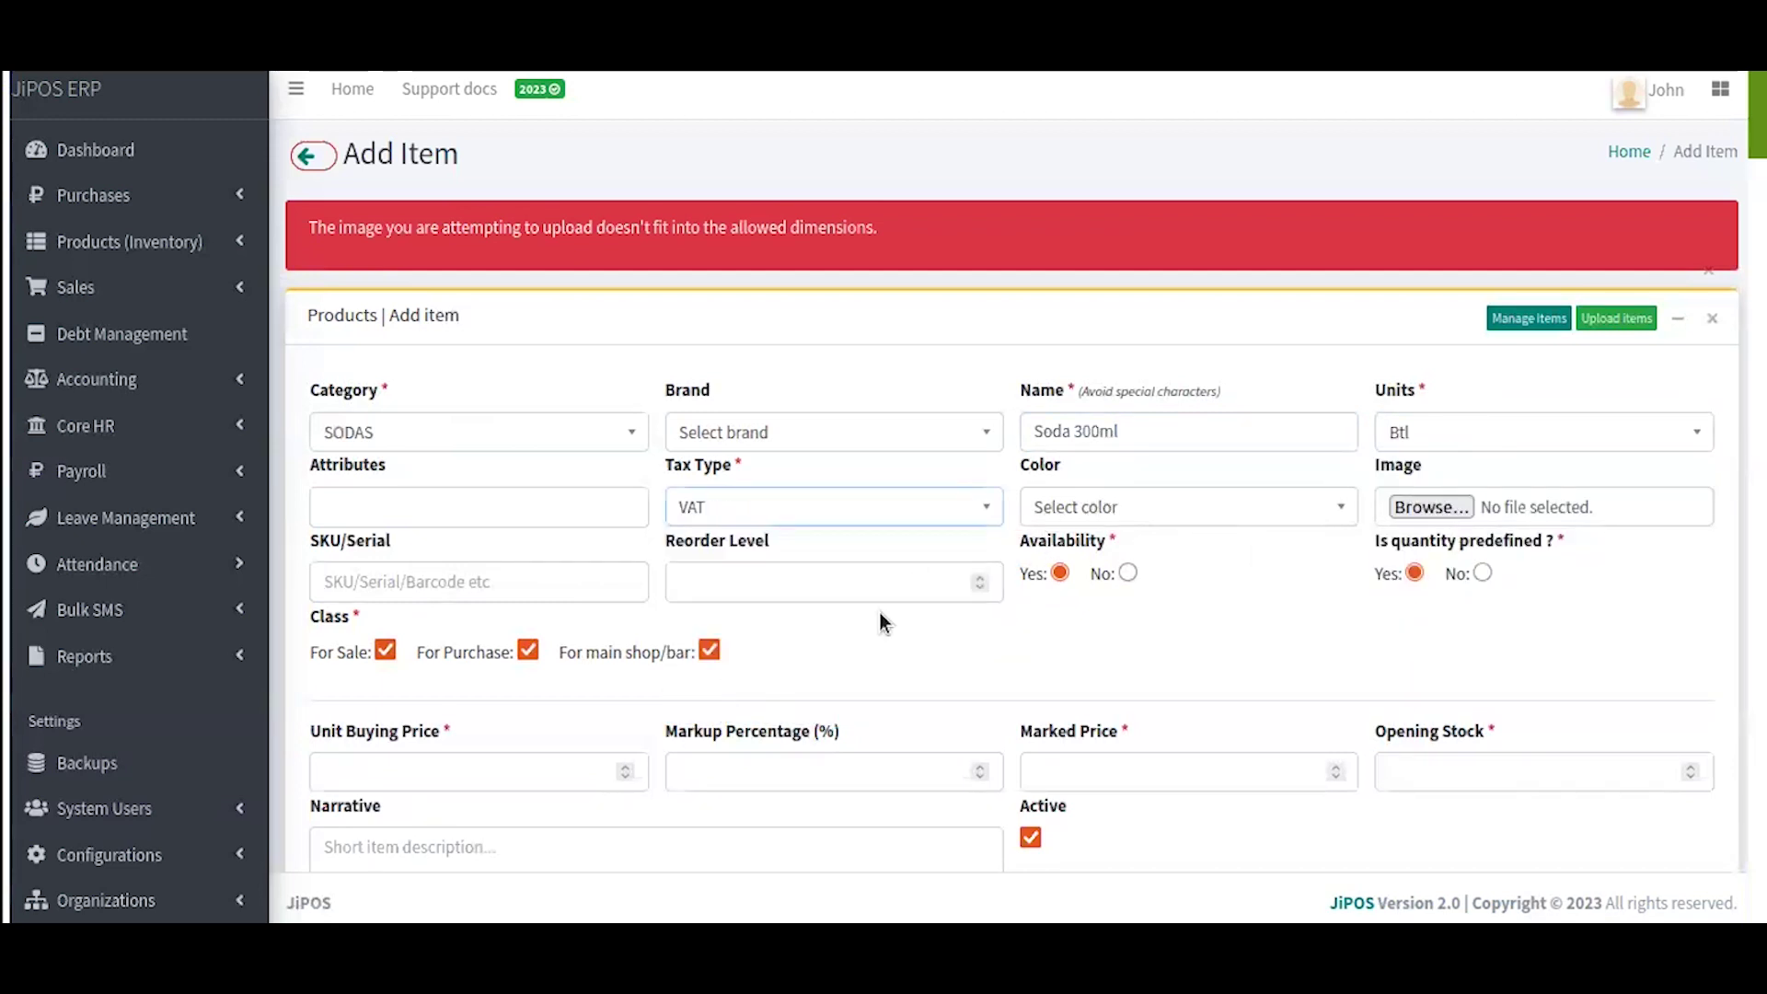
{"action": "left_click", "coordinate": [840, 586]}
{"action": "type", "text": "4"}
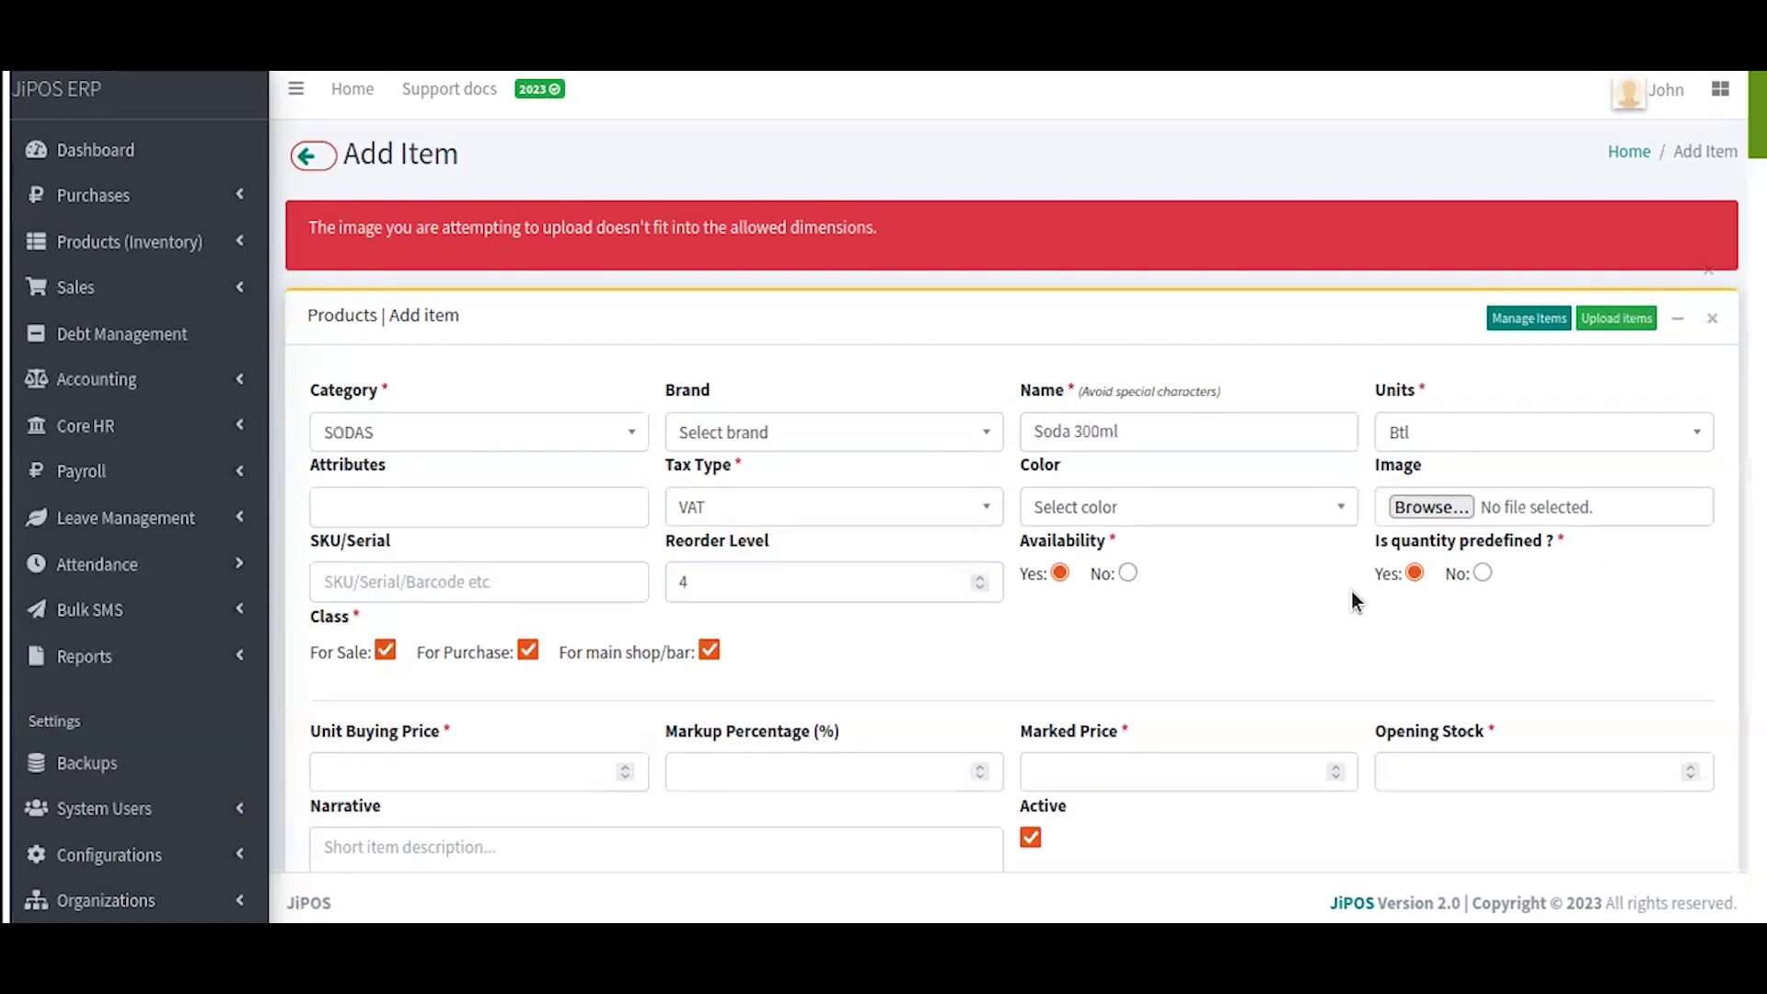
Set the unit buying price of Soda 300ml to 30, the marked price to 50 and the opening stock to 4.
{"action": "scroll", "coordinate": [964, 552], "scroll_direction": "down", "scroll_amount": 2}
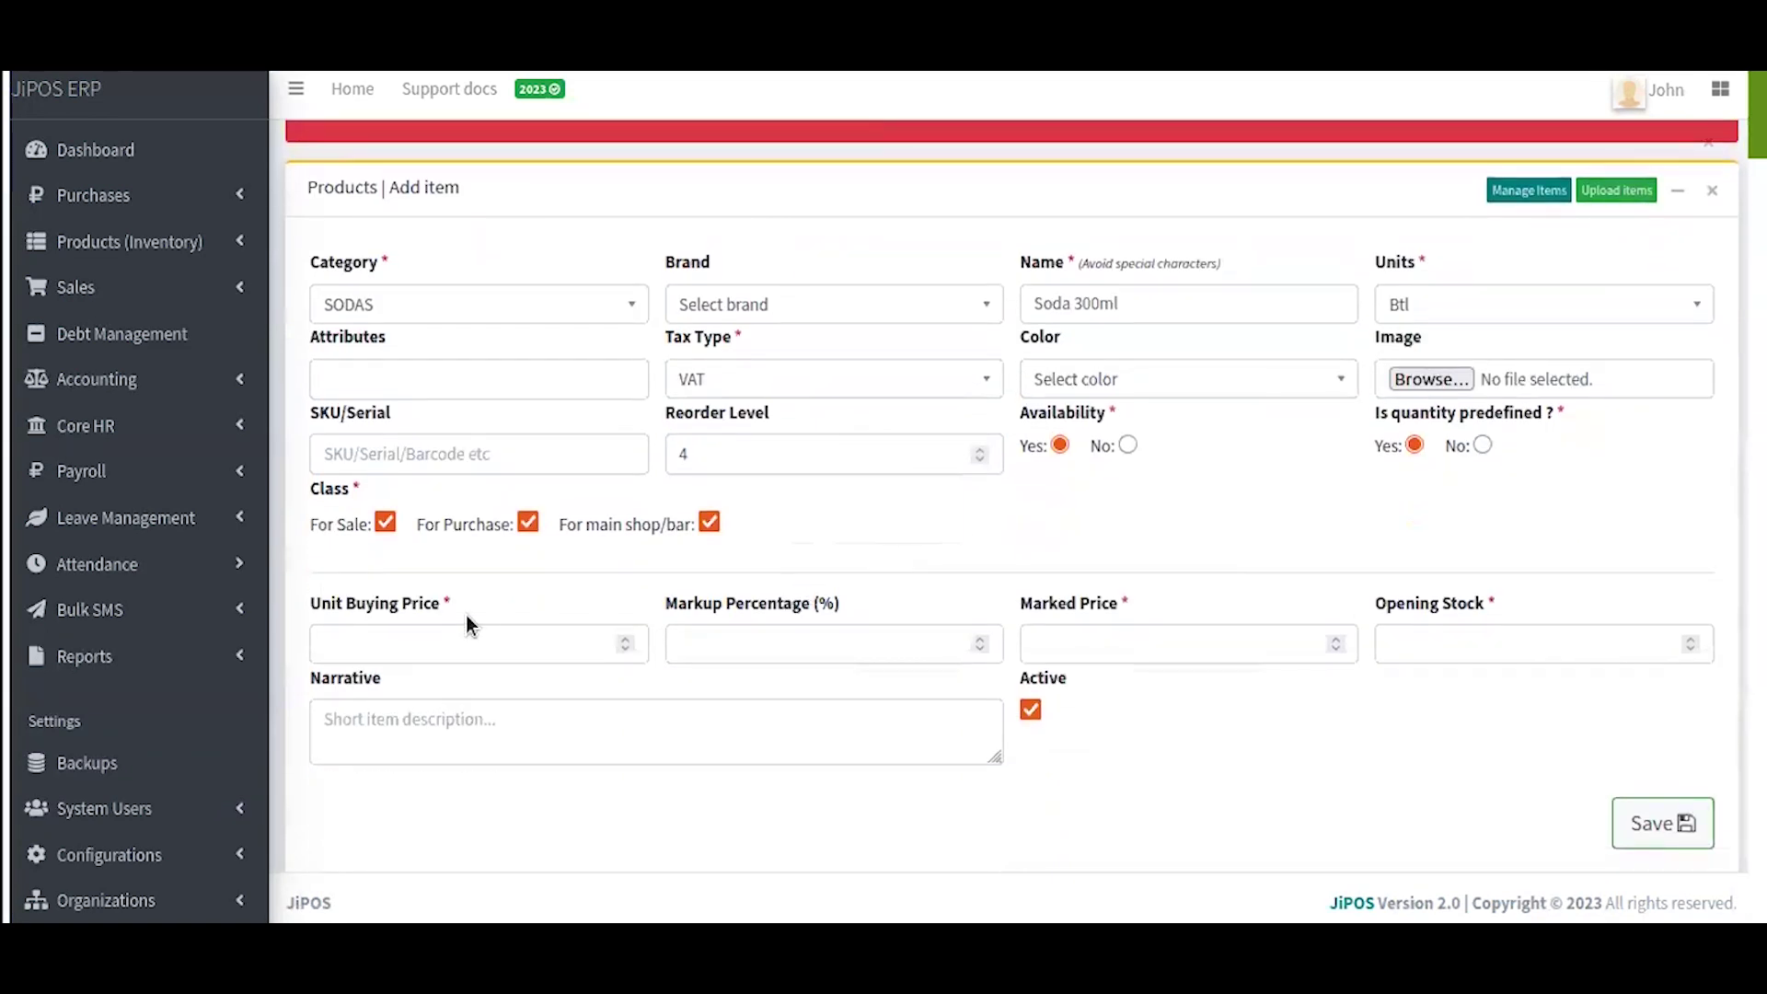
{"action": "left_click", "coordinate": [469, 646]}
{"action": "type", "text": "30"}
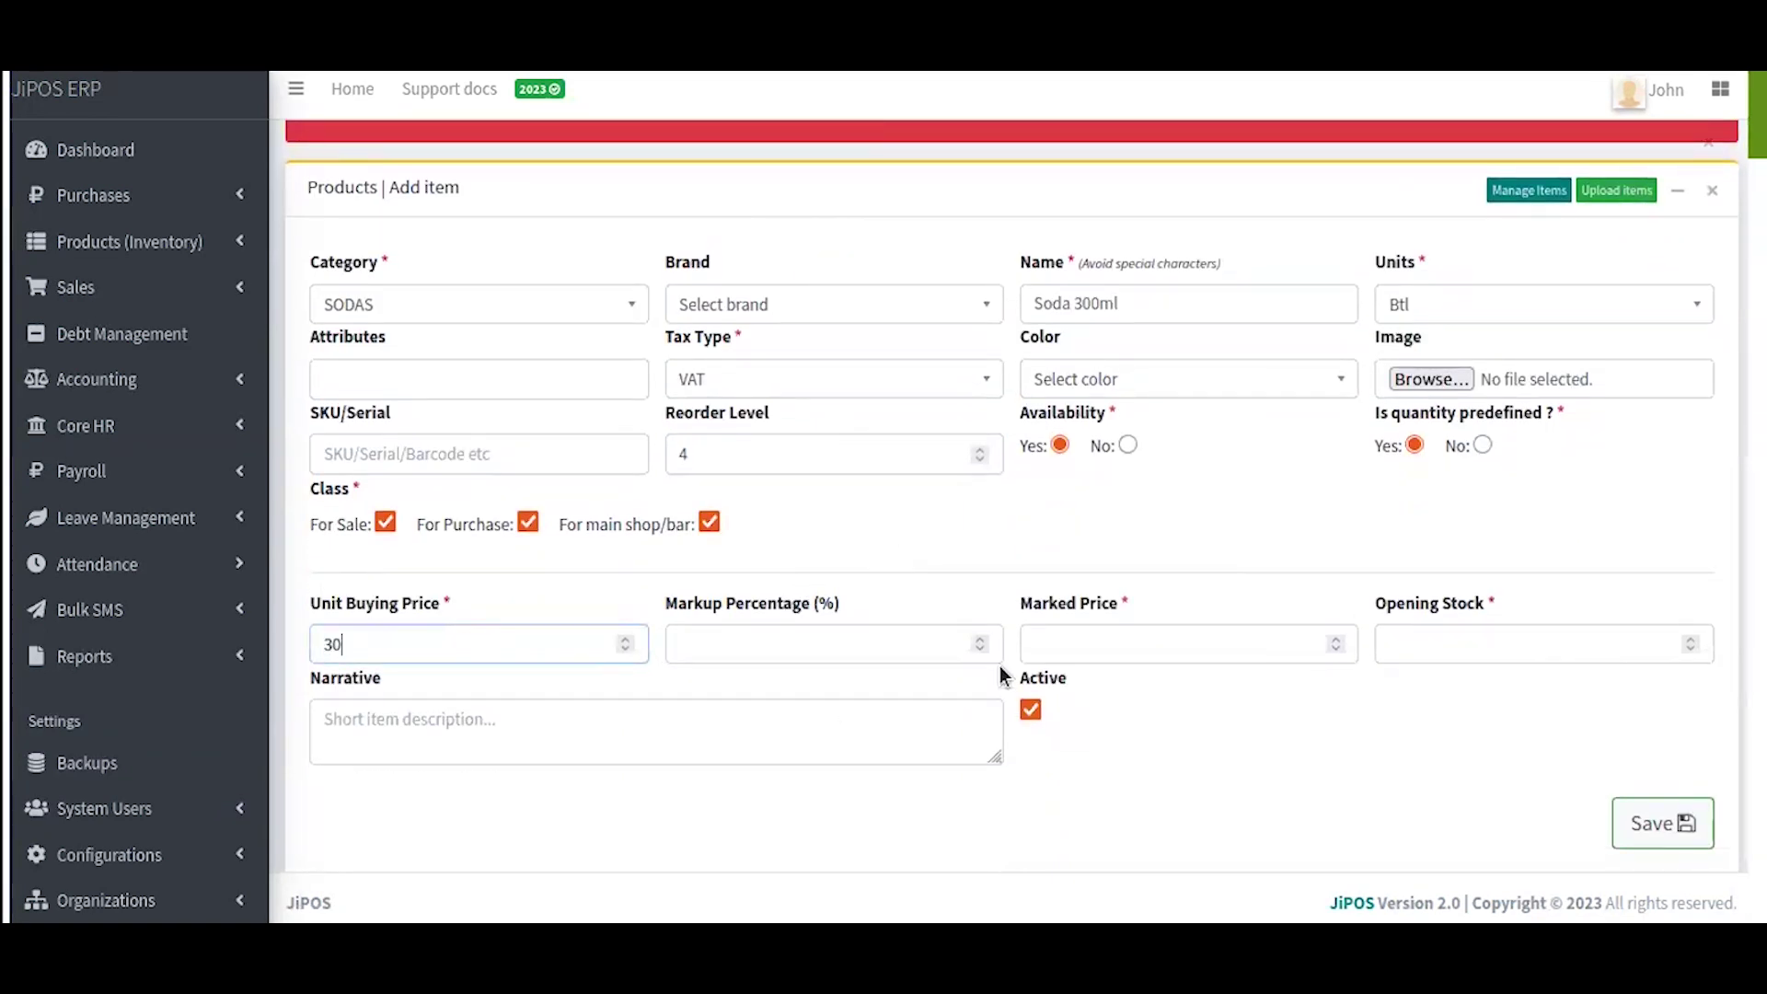
{"action": "left_click", "coordinate": [1041, 642]}
{"action": "type", "text": "50"}
{"action": "left_click", "coordinate": [1463, 646]}
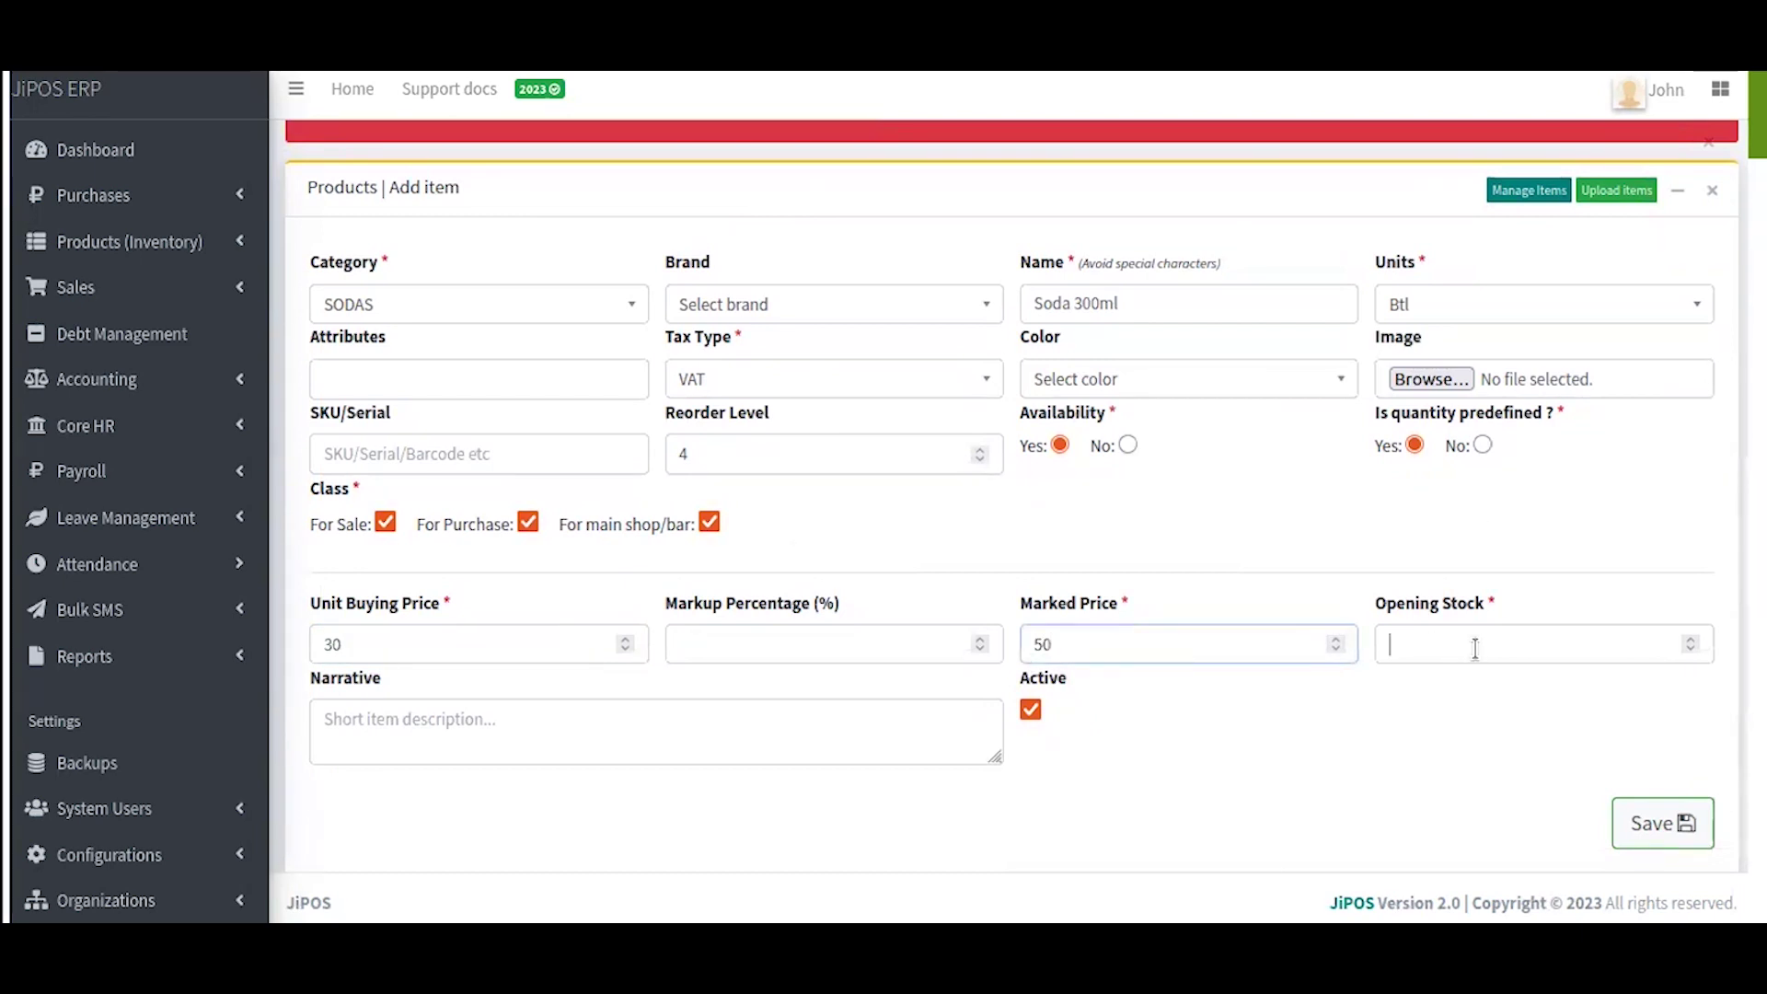
{"action": "type", "text": "4"}
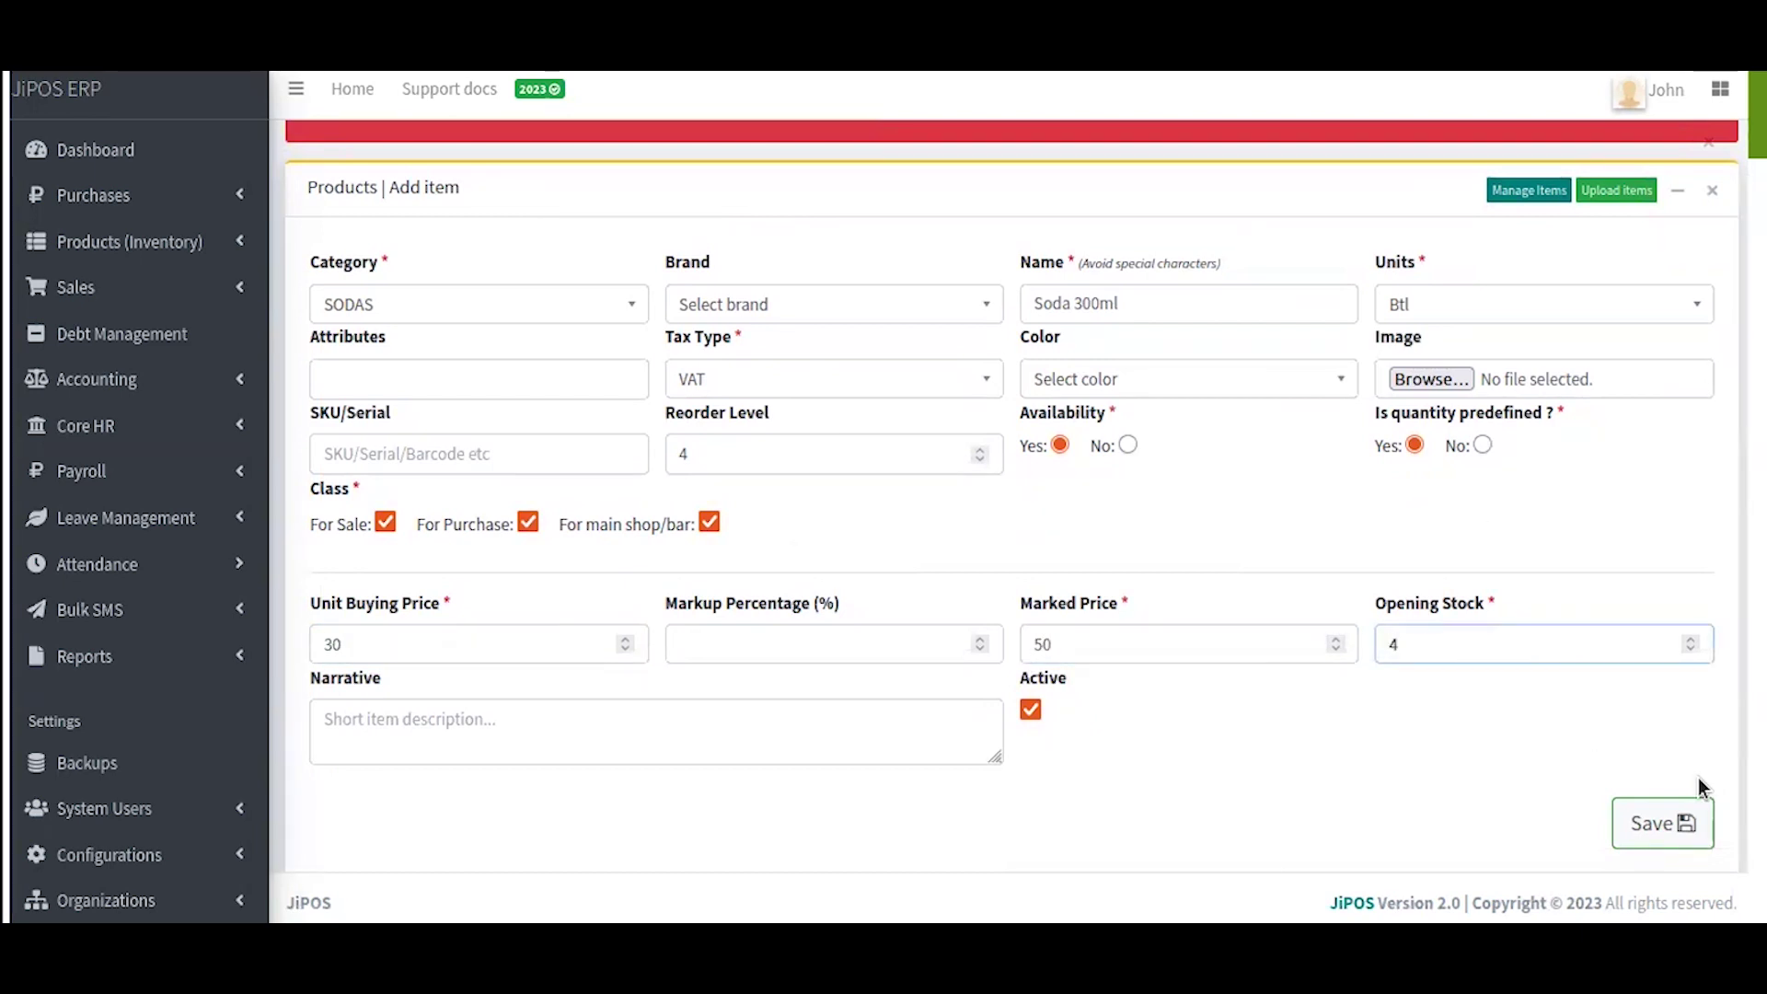
Enter Tasty as the narrative of Soda 300ml and save the item without an image.
{"action": "left_click", "coordinate": [760, 750]}
{"action": "type", "text": "S"}
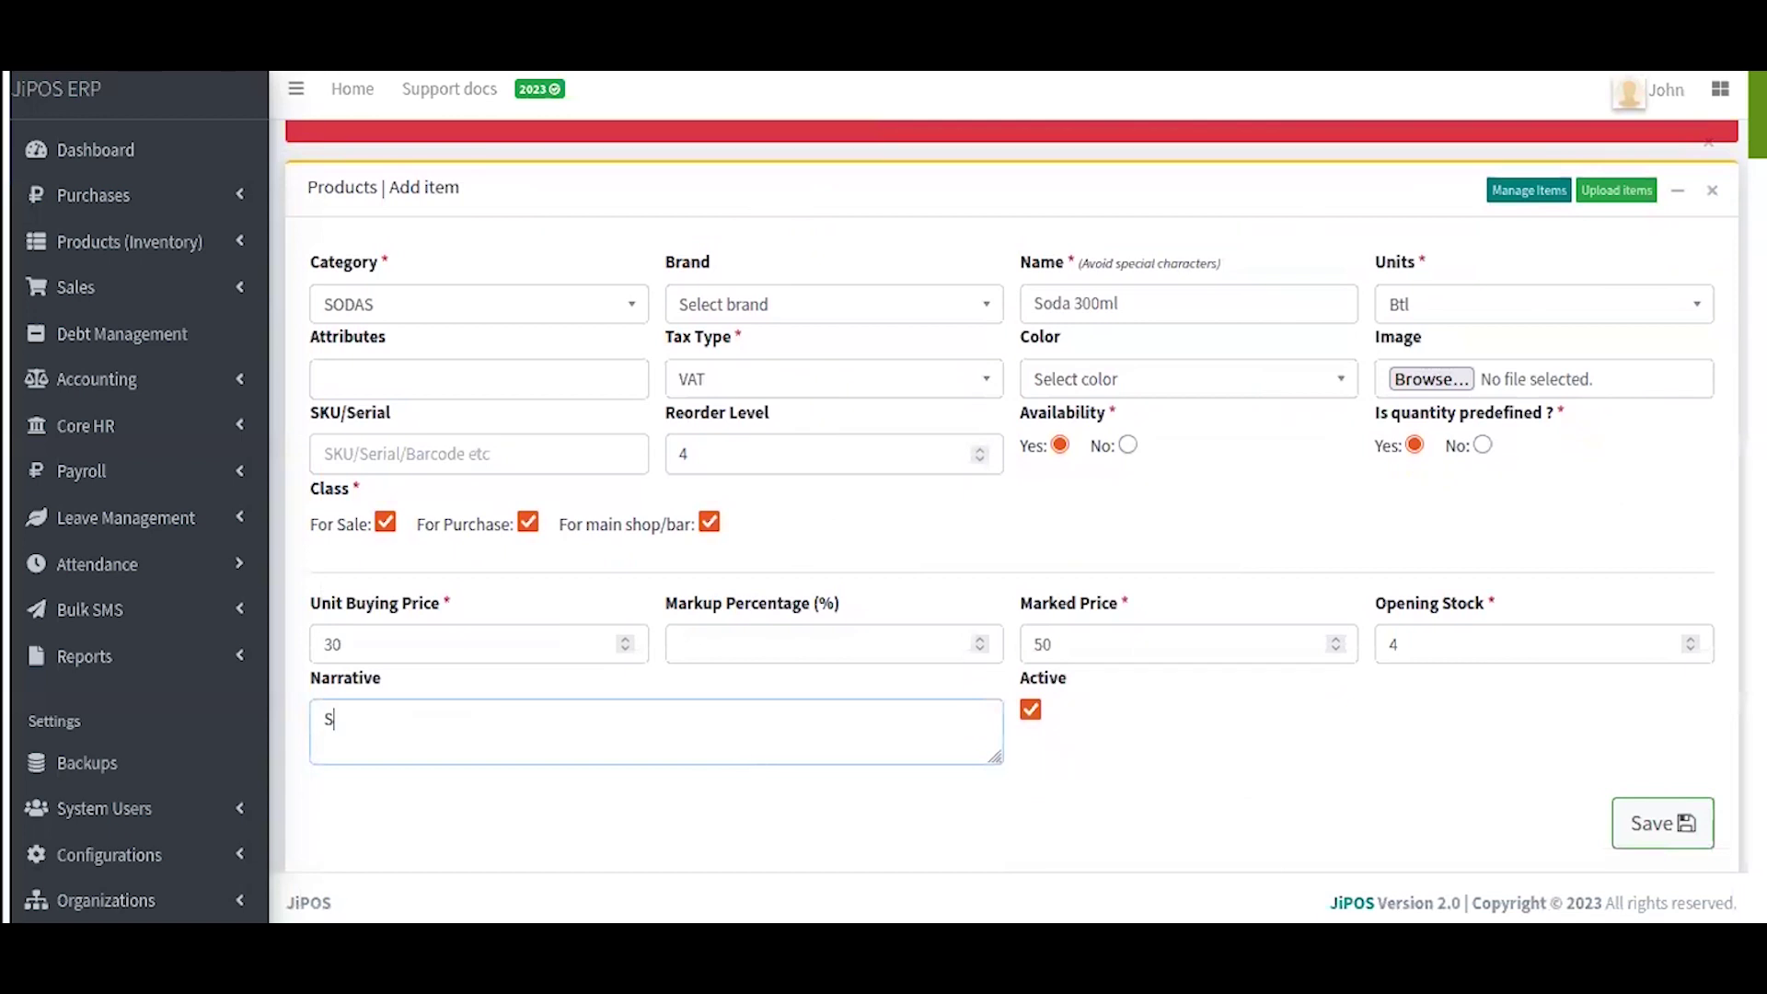
{"action": "key", "text": "BackSpace"}
{"action": "type", "text": "Tasty"}
{"action": "left_click", "coordinate": [1707, 819]}
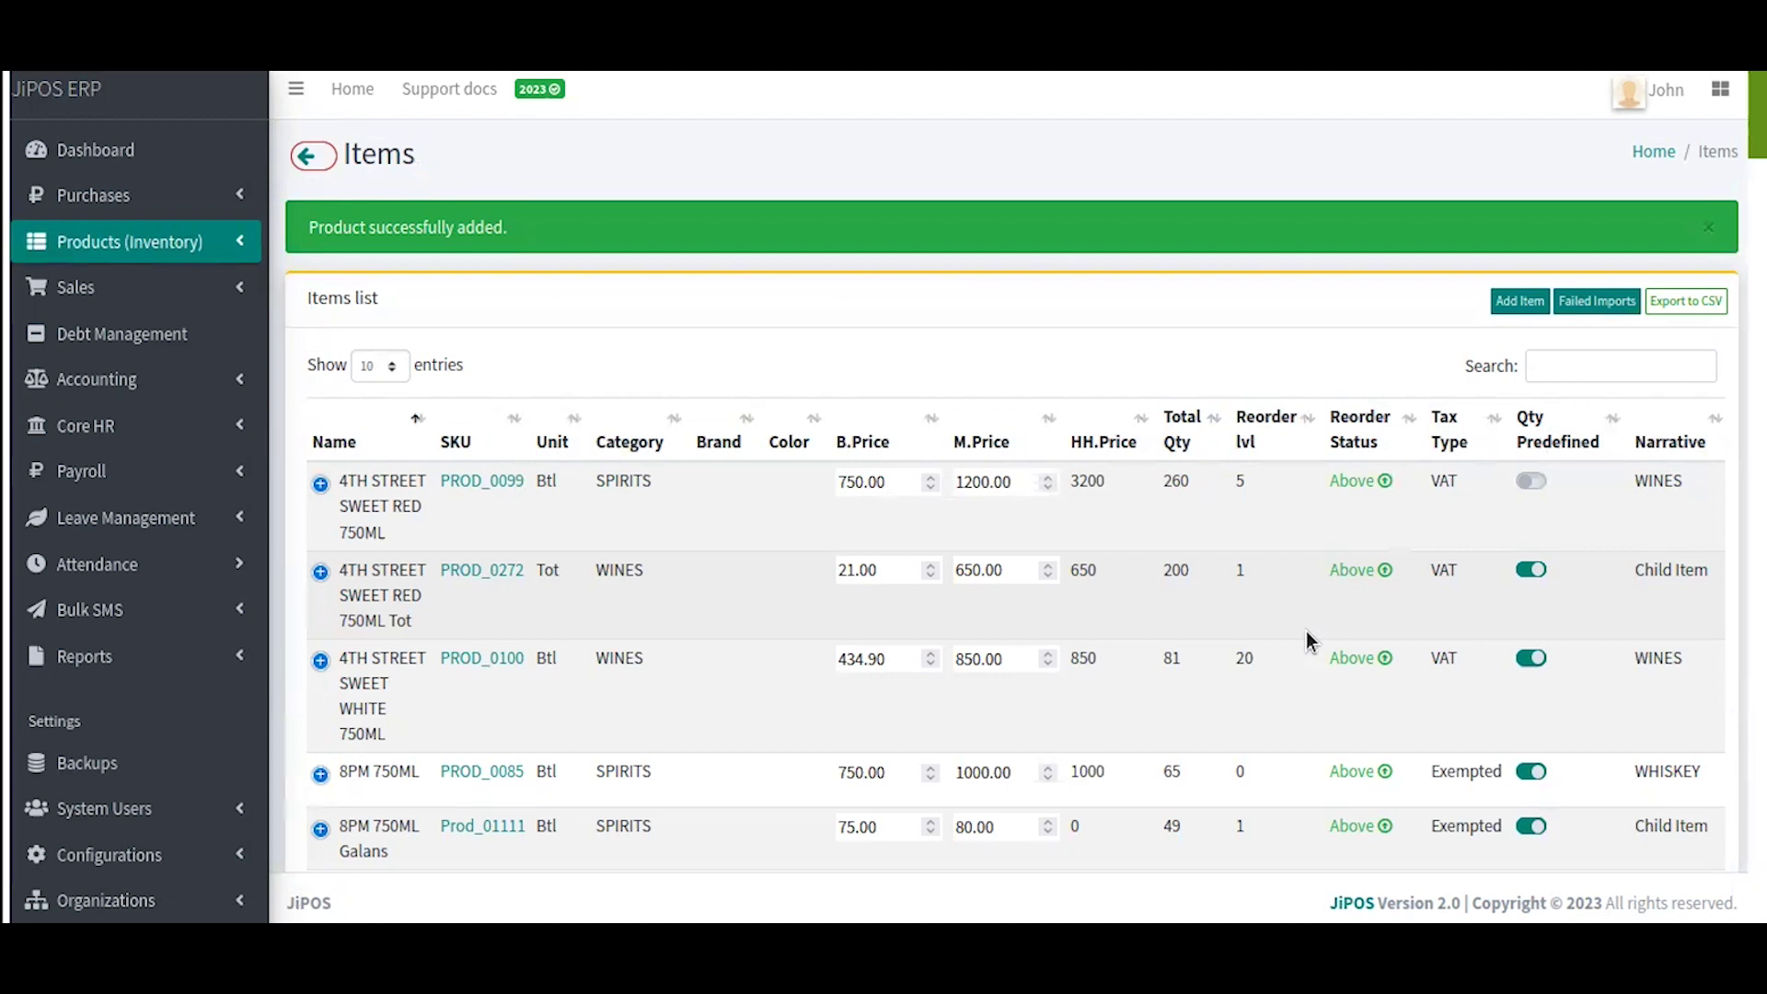
Search the items list for fanta.
{"action": "left_click", "coordinate": [1568, 368]}
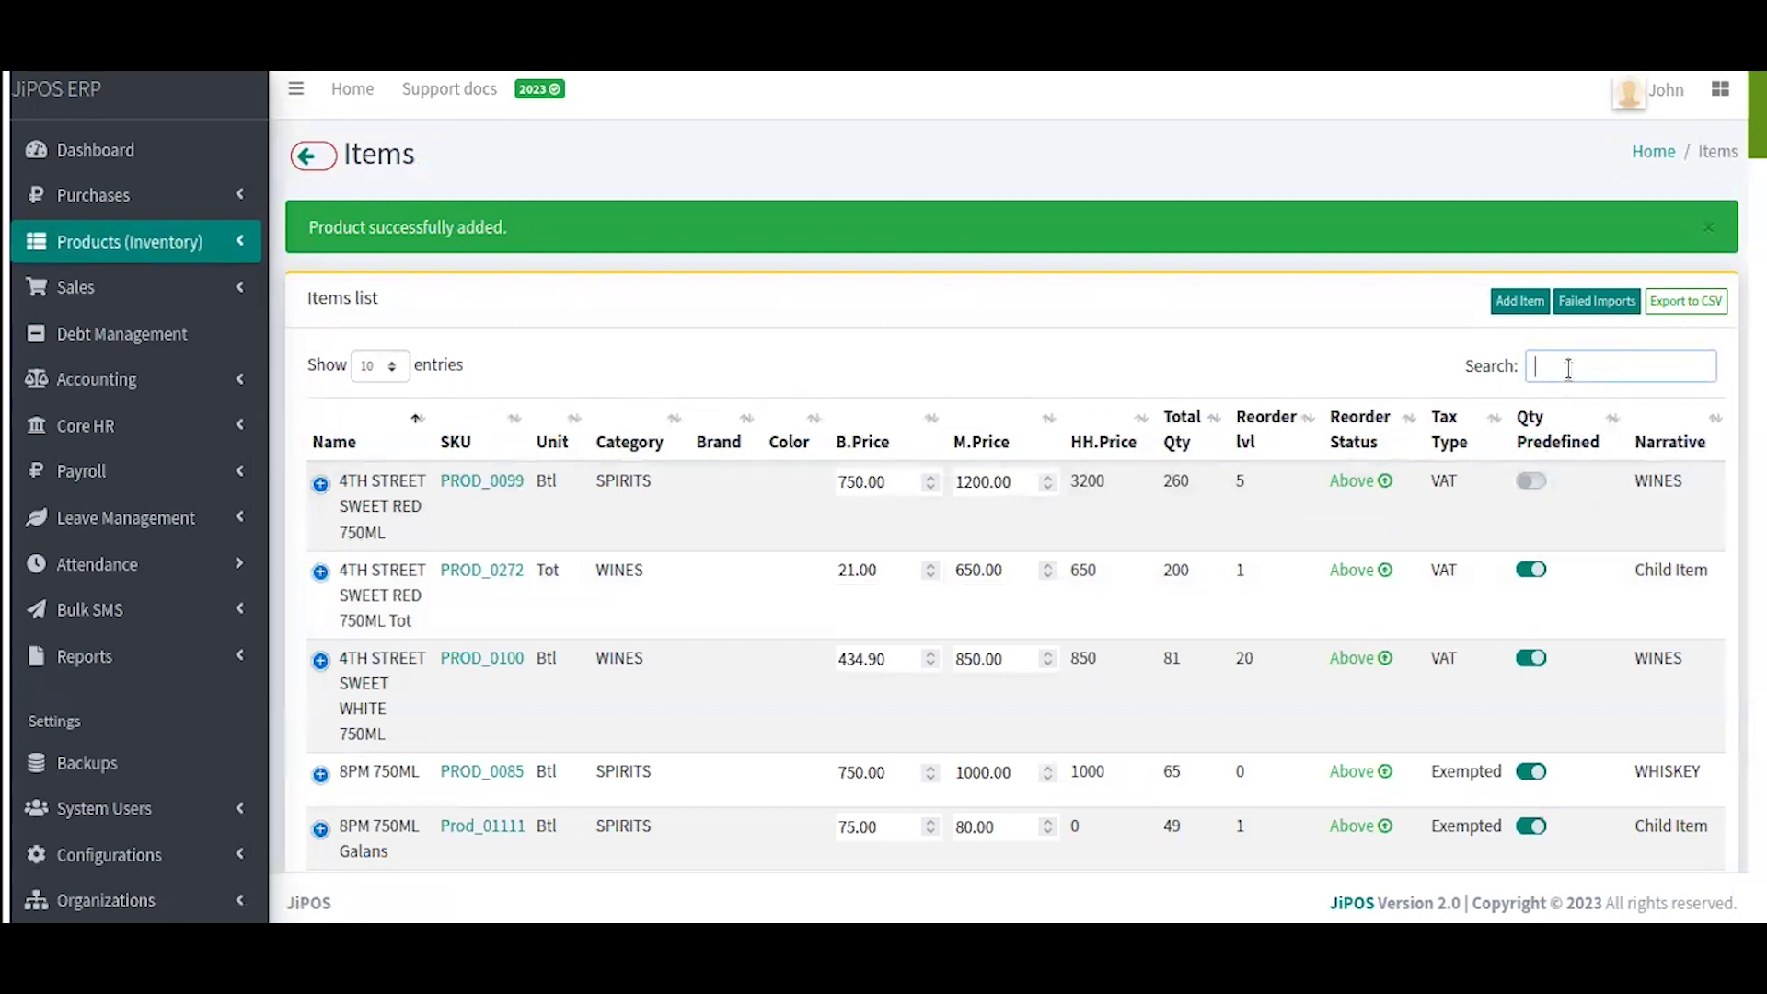
{"action": "type", "text": "se"}
{"action": "key", "text": "BackSpace"}
{"action": "key", "text": "BackSpace"}
{"action": "type", "text": "fanta"}
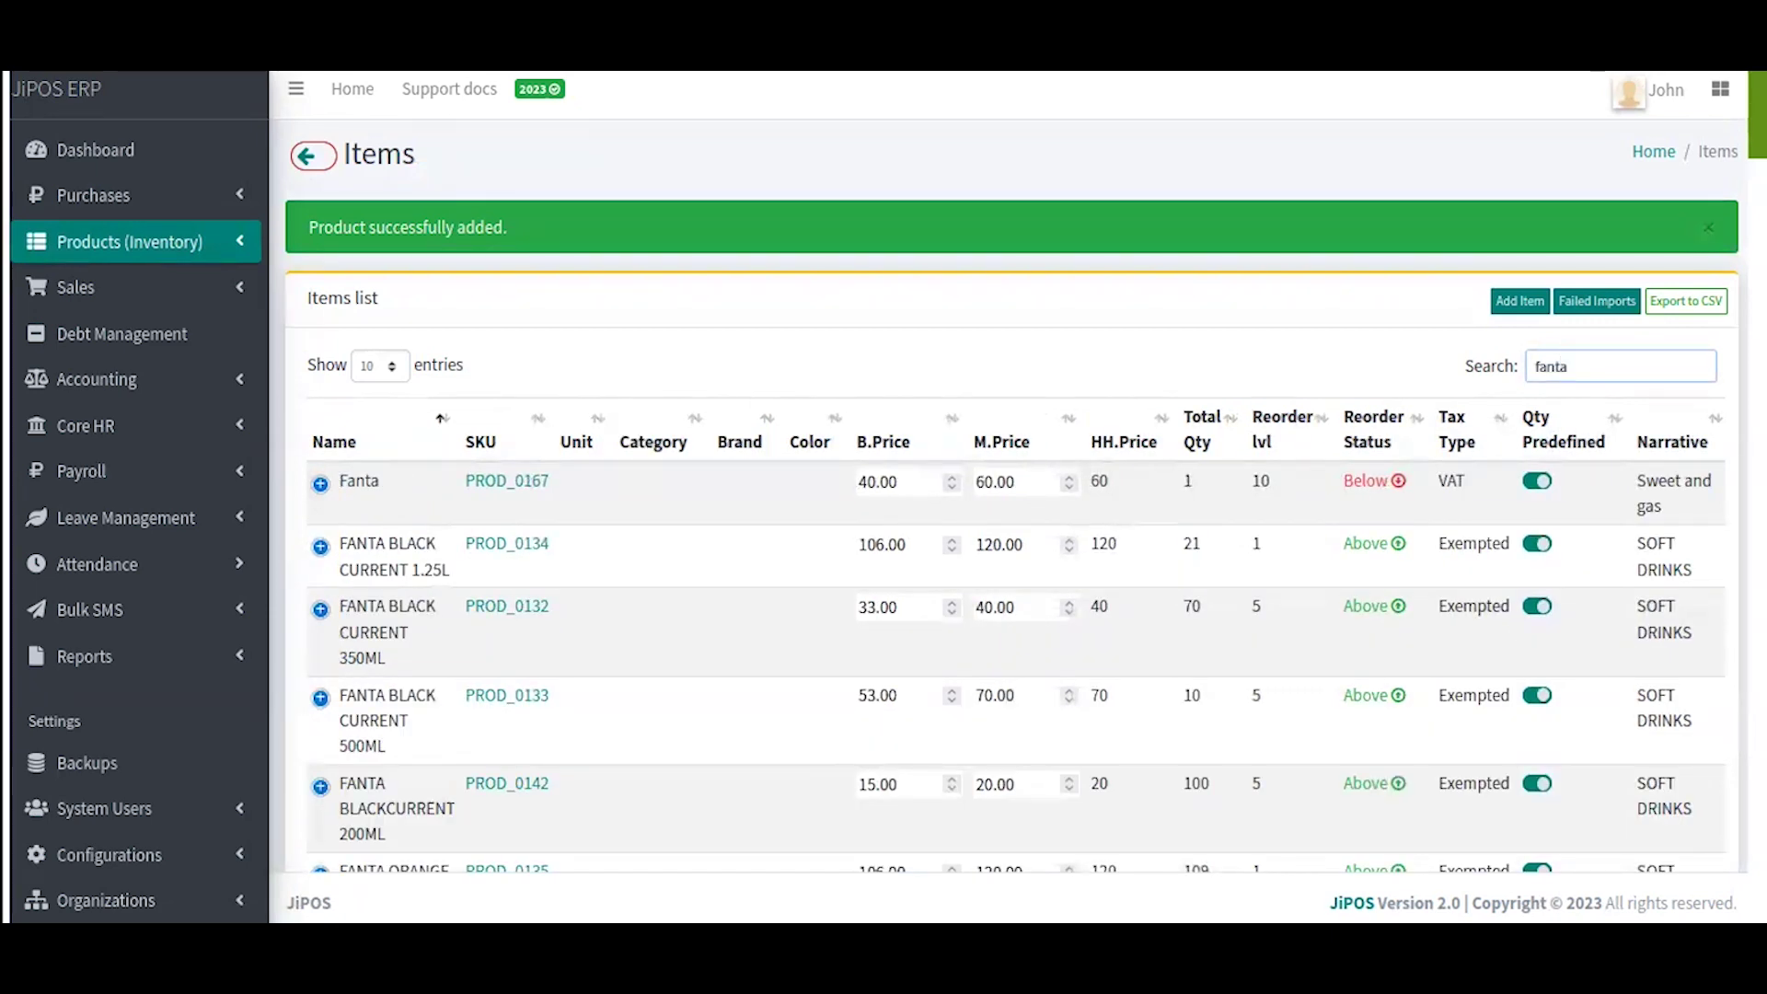
{"action": "type", "text": " 300"}
{"action": "key", "text": "BackSpace"}
{"action": "key", "text": "BackSpace"}
{"action": "key", "text": "BackSpace"}
{"action": "key", "text": "BackSpace"}
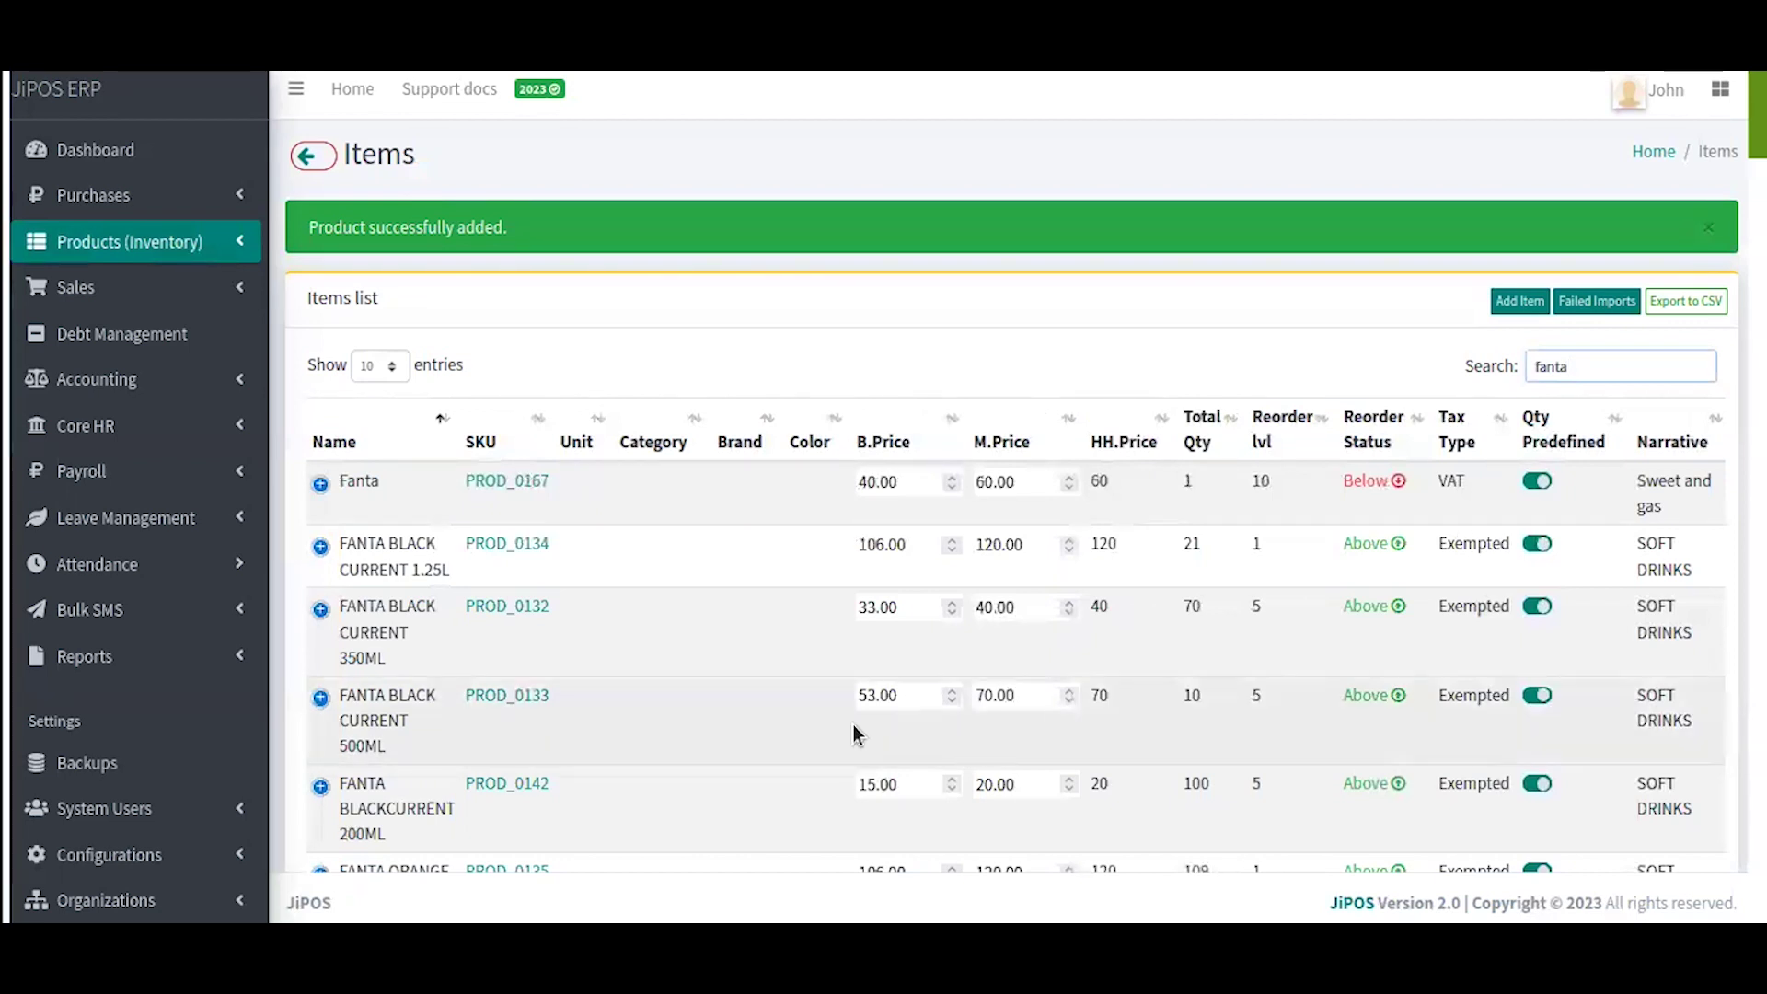
Look through both pages of the fanta search results in the items list.
{"action": "scroll", "coordinate": [797, 734], "scroll_direction": "down", "scroll_amount": 4}
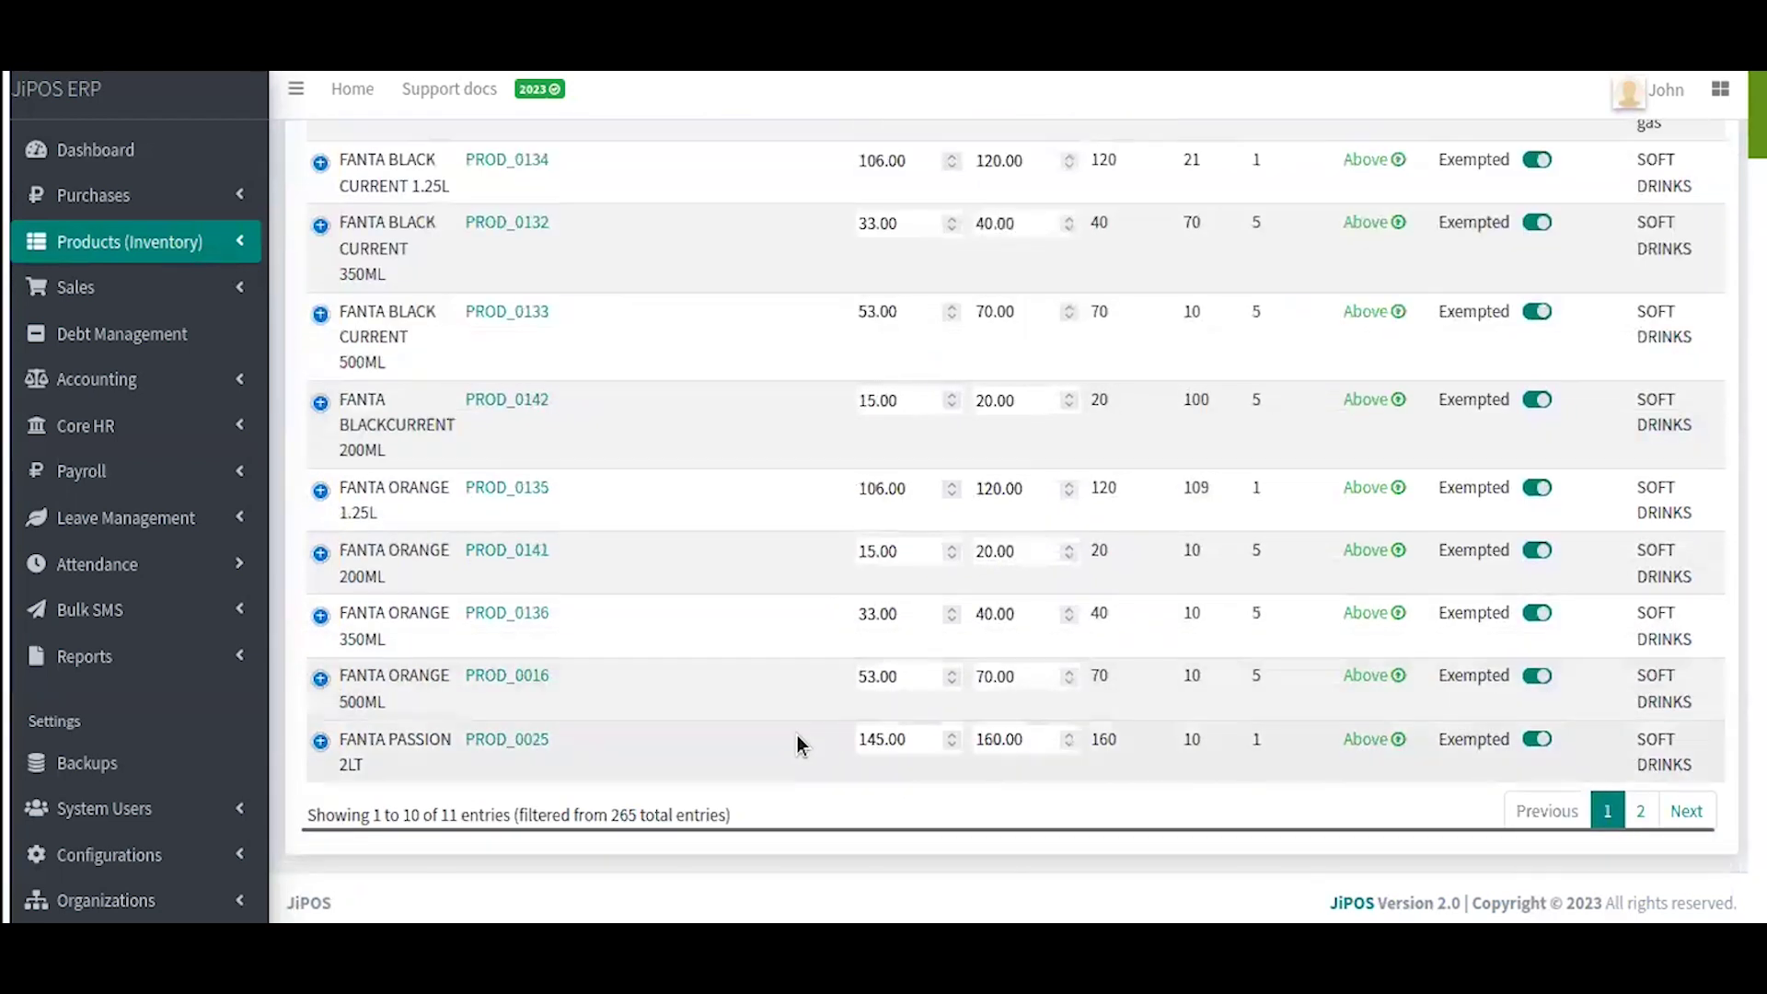
{"action": "left_click", "coordinate": [1640, 811]}
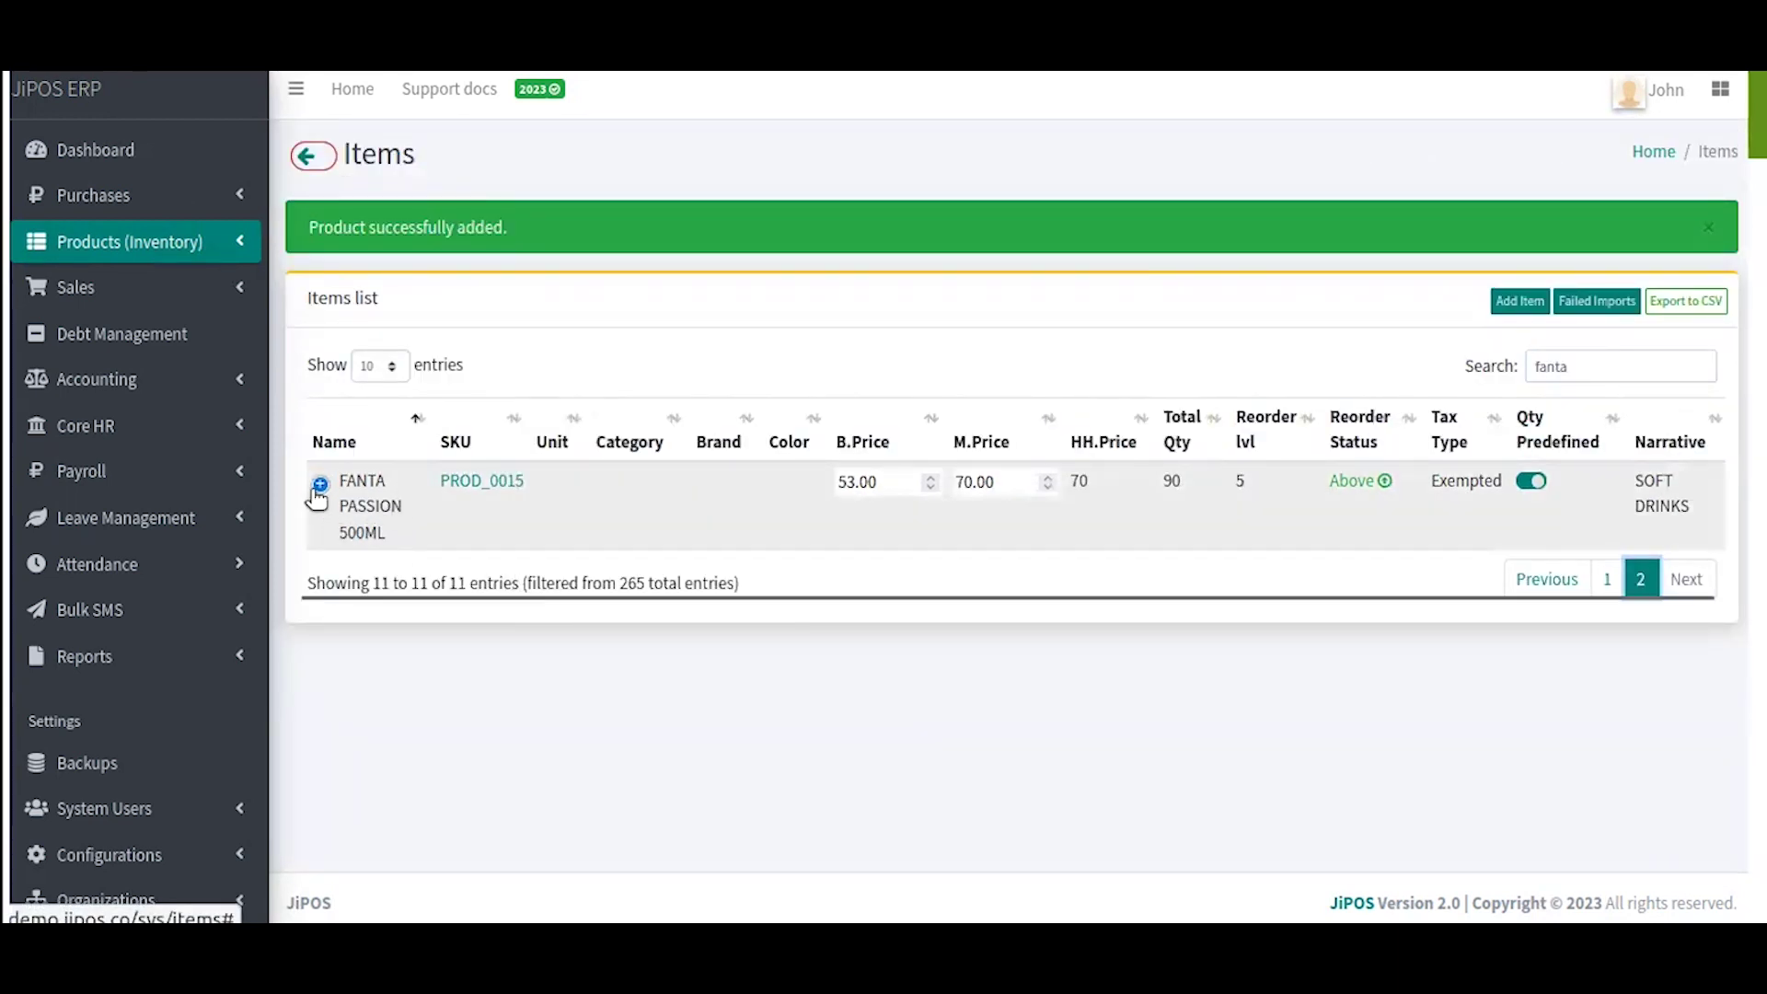
{"action": "left_click", "coordinate": [1578, 580]}
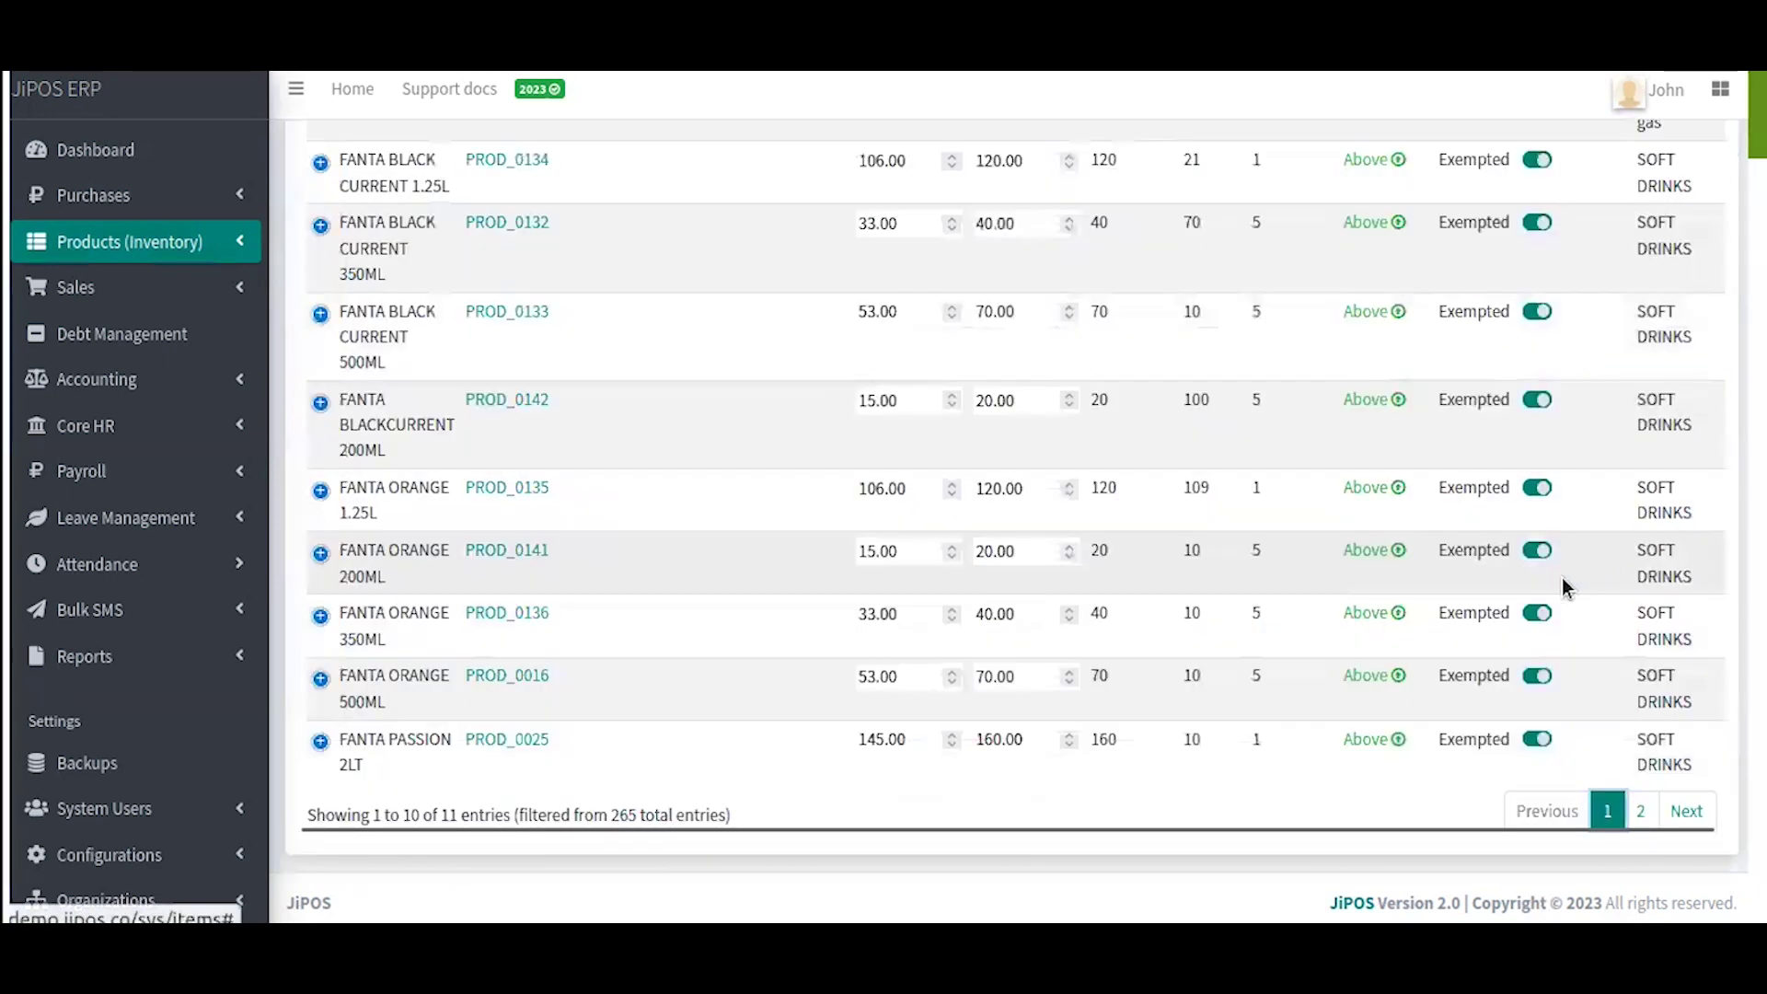
{"action": "scroll", "coordinate": [928, 797], "scroll_direction": "up", "scroll_amount": 1}
{"action": "scroll", "coordinate": [928, 797], "scroll_direction": "up", "scroll_amount": 3}
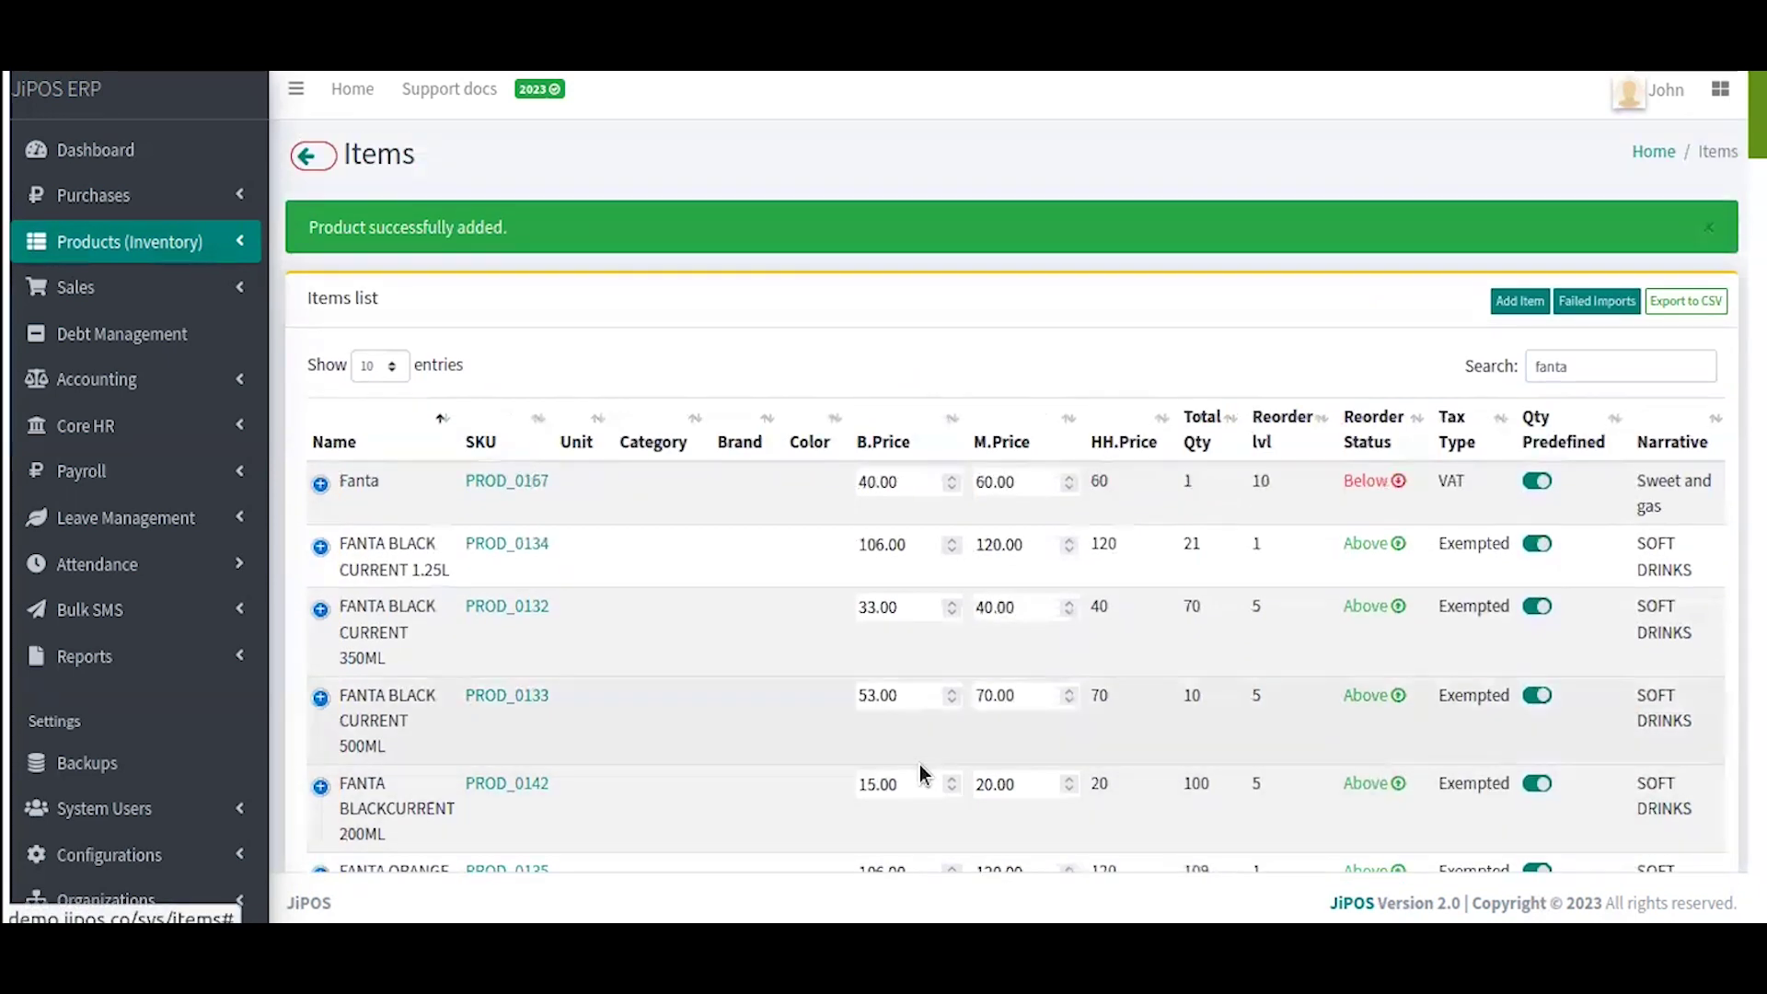
Search the items list for soda and locate the Soda 300ml row.
{"action": "left_click_drag", "start_coordinate": [1569, 360], "coordinate": [1288, 368]}
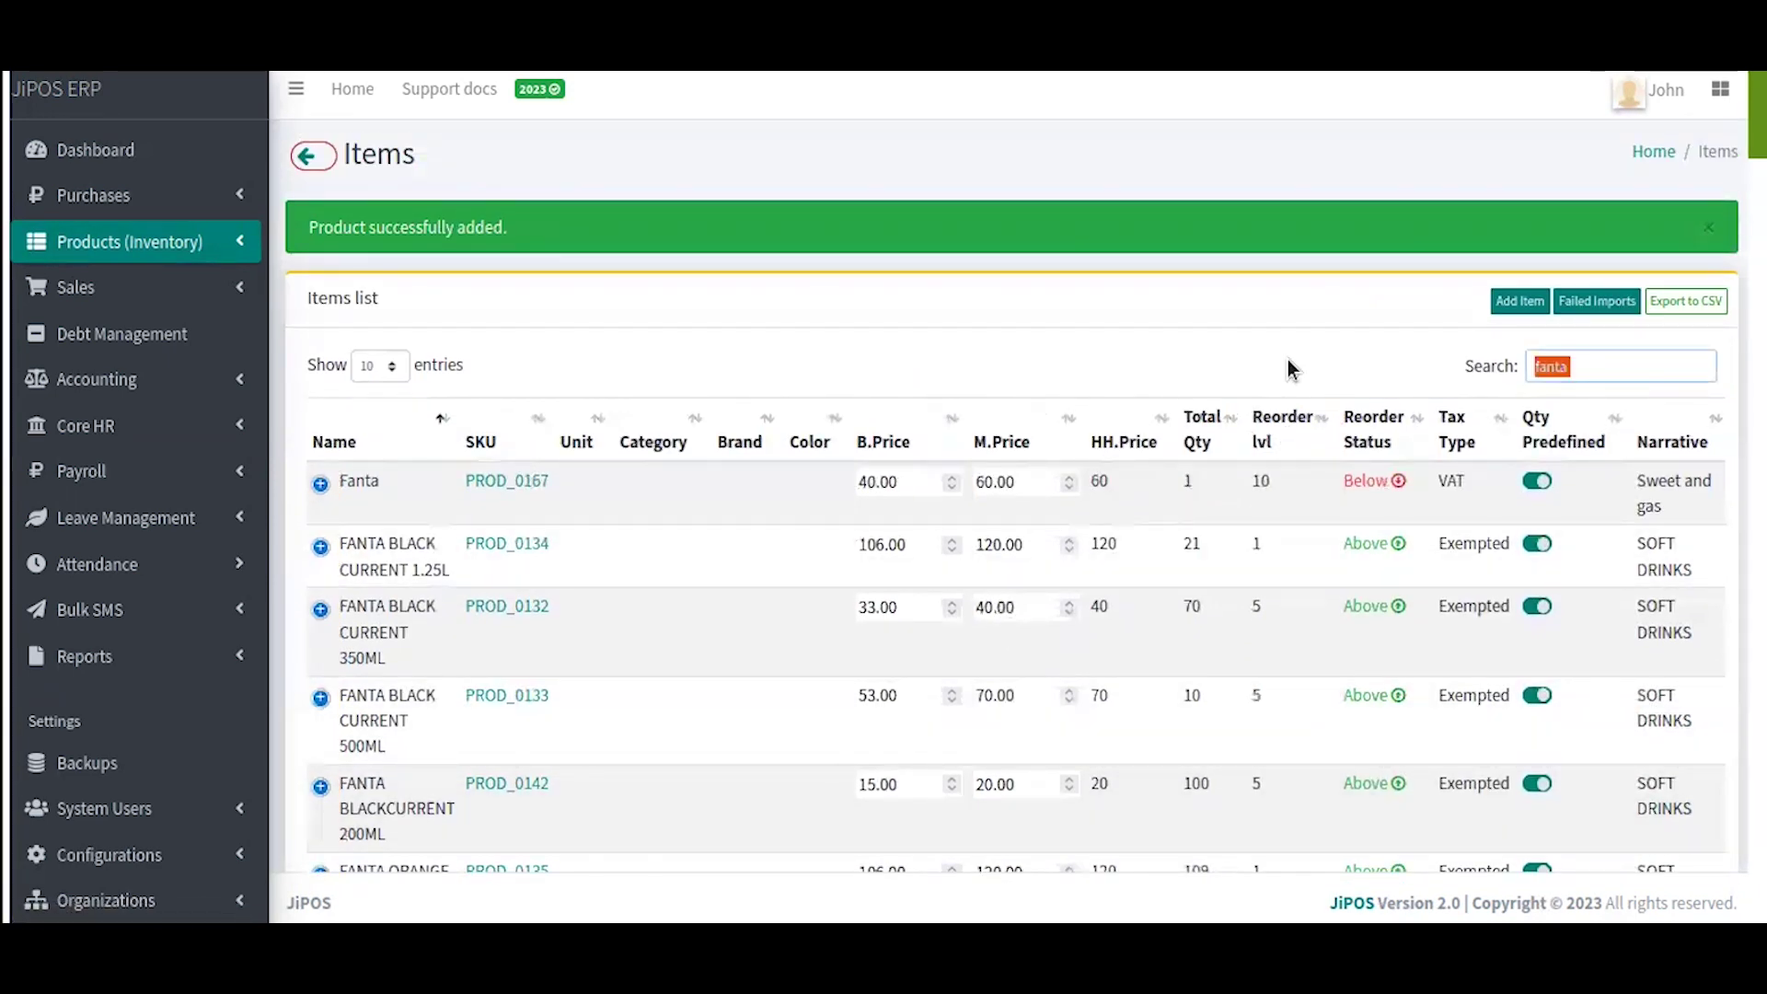
{"action": "type", "text": "soda"}
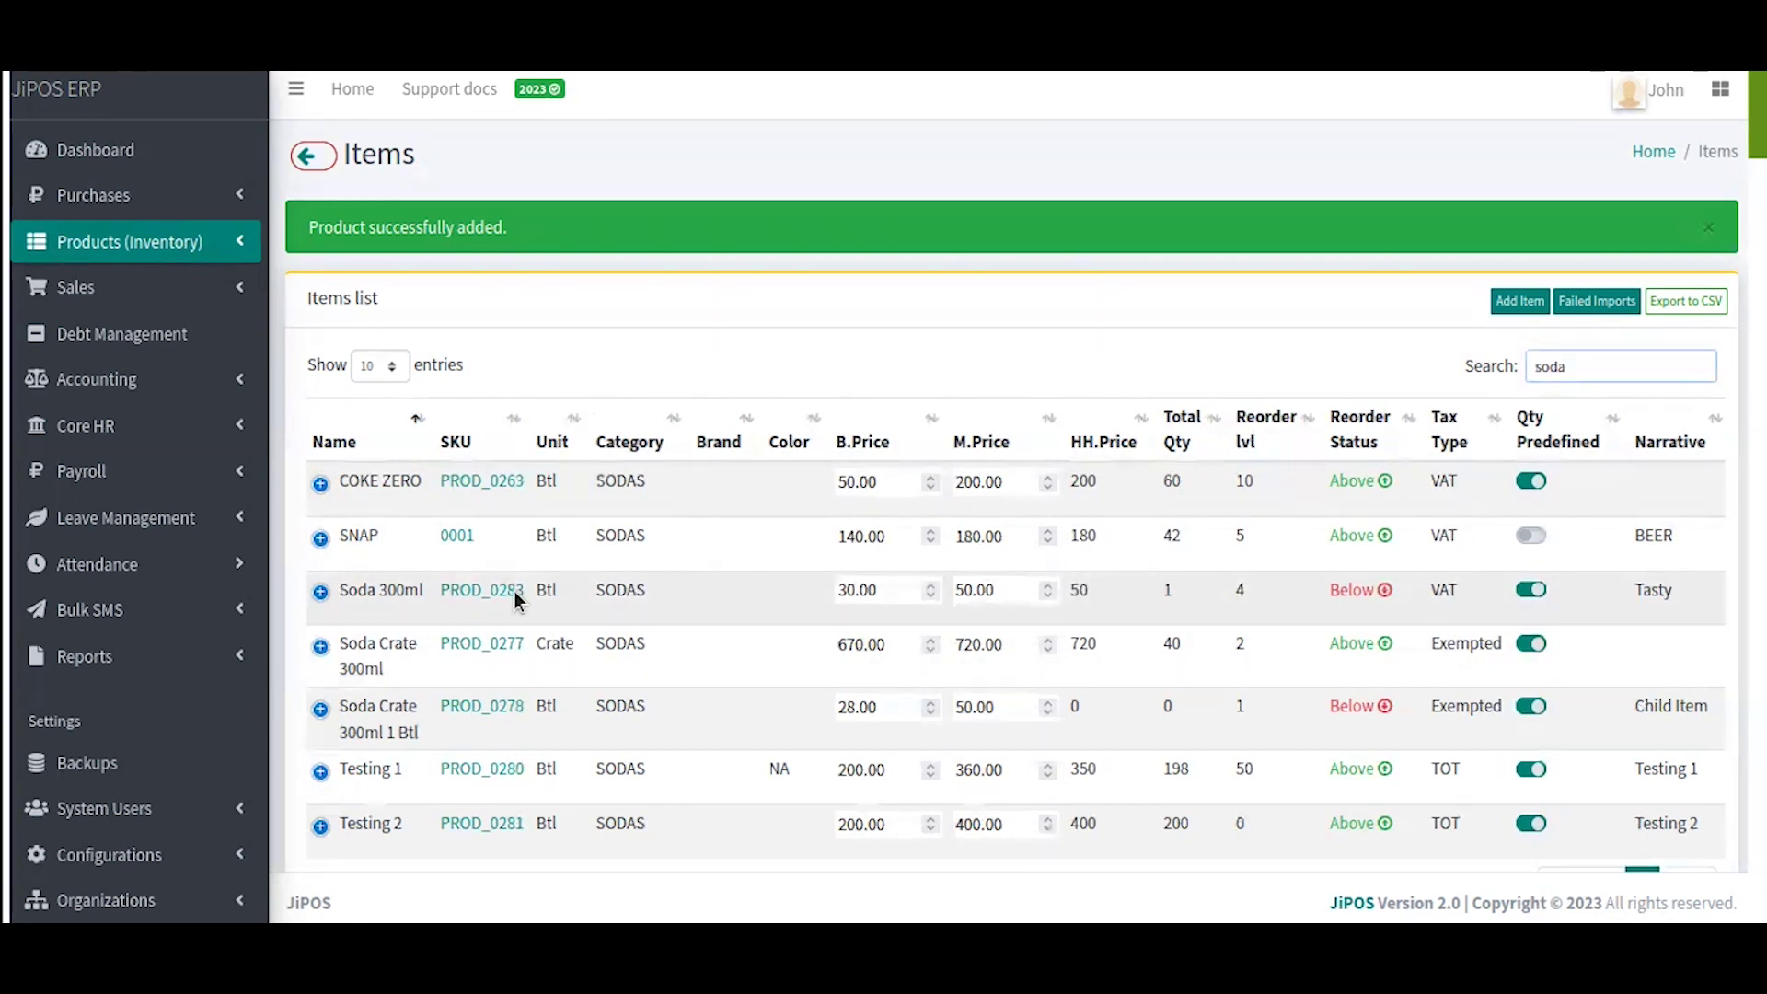
{"action": "left_click_drag", "start_coordinate": [664, 595], "coordinate": [337, 591]}
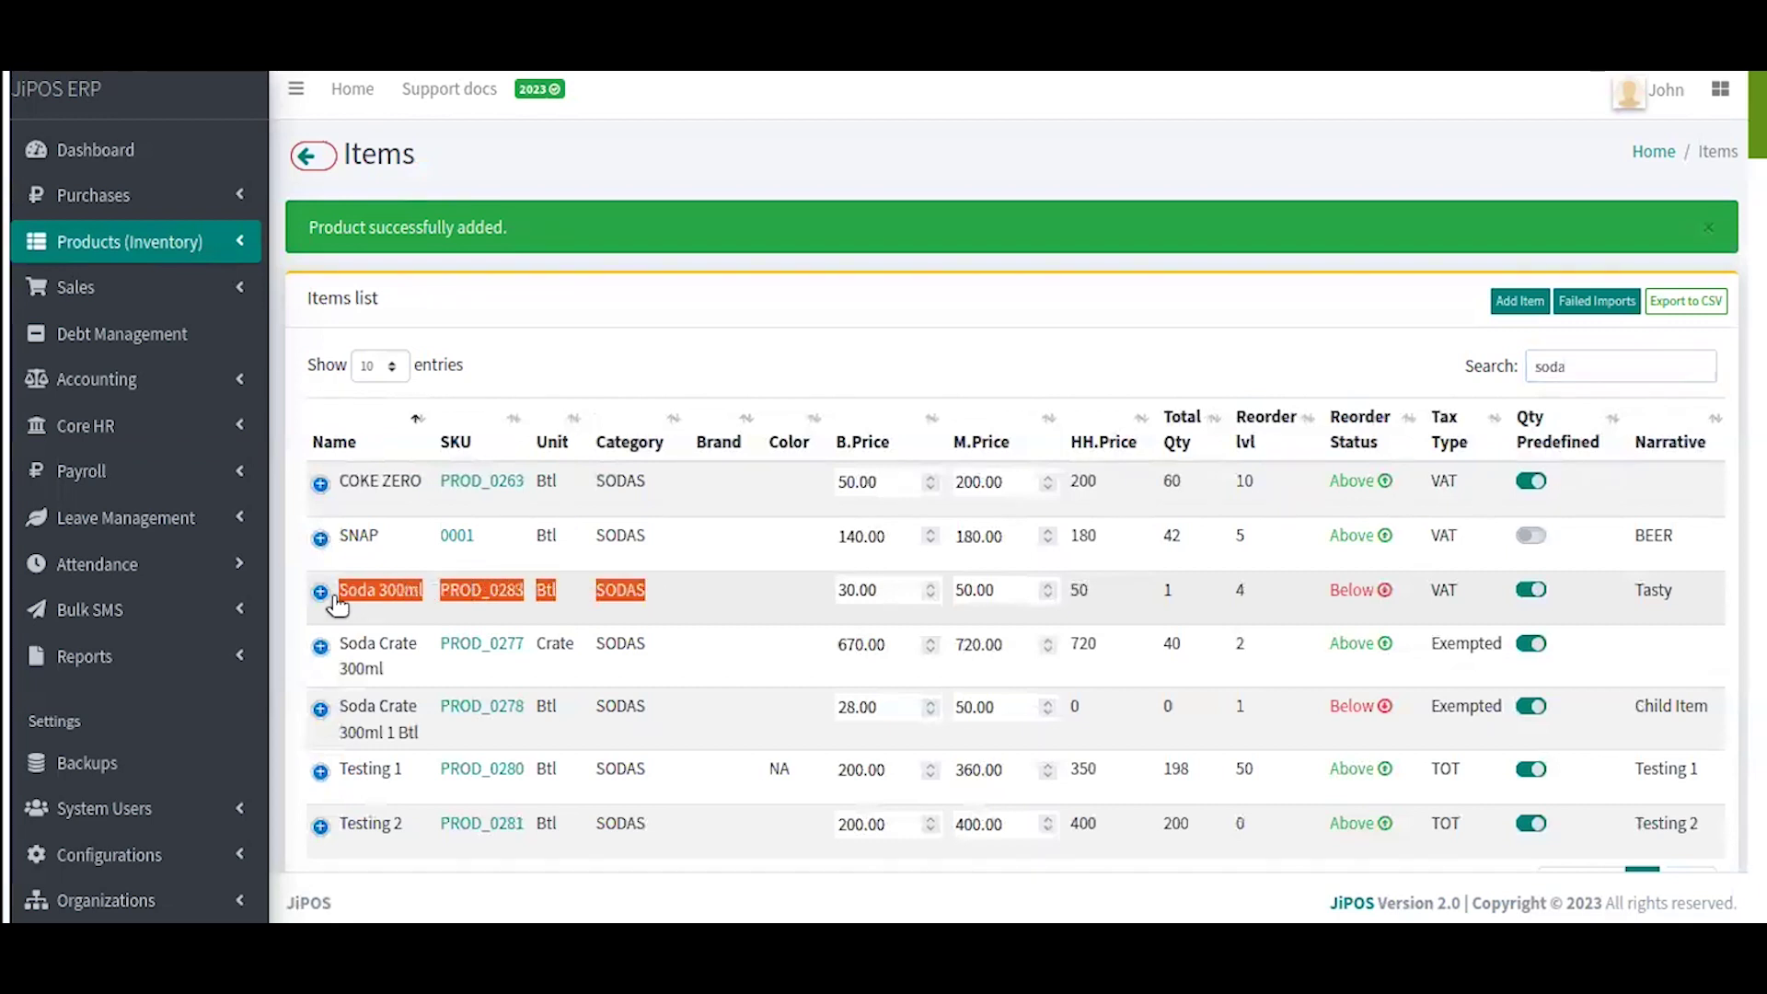
{"action": "left_click", "coordinate": [703, 593]}
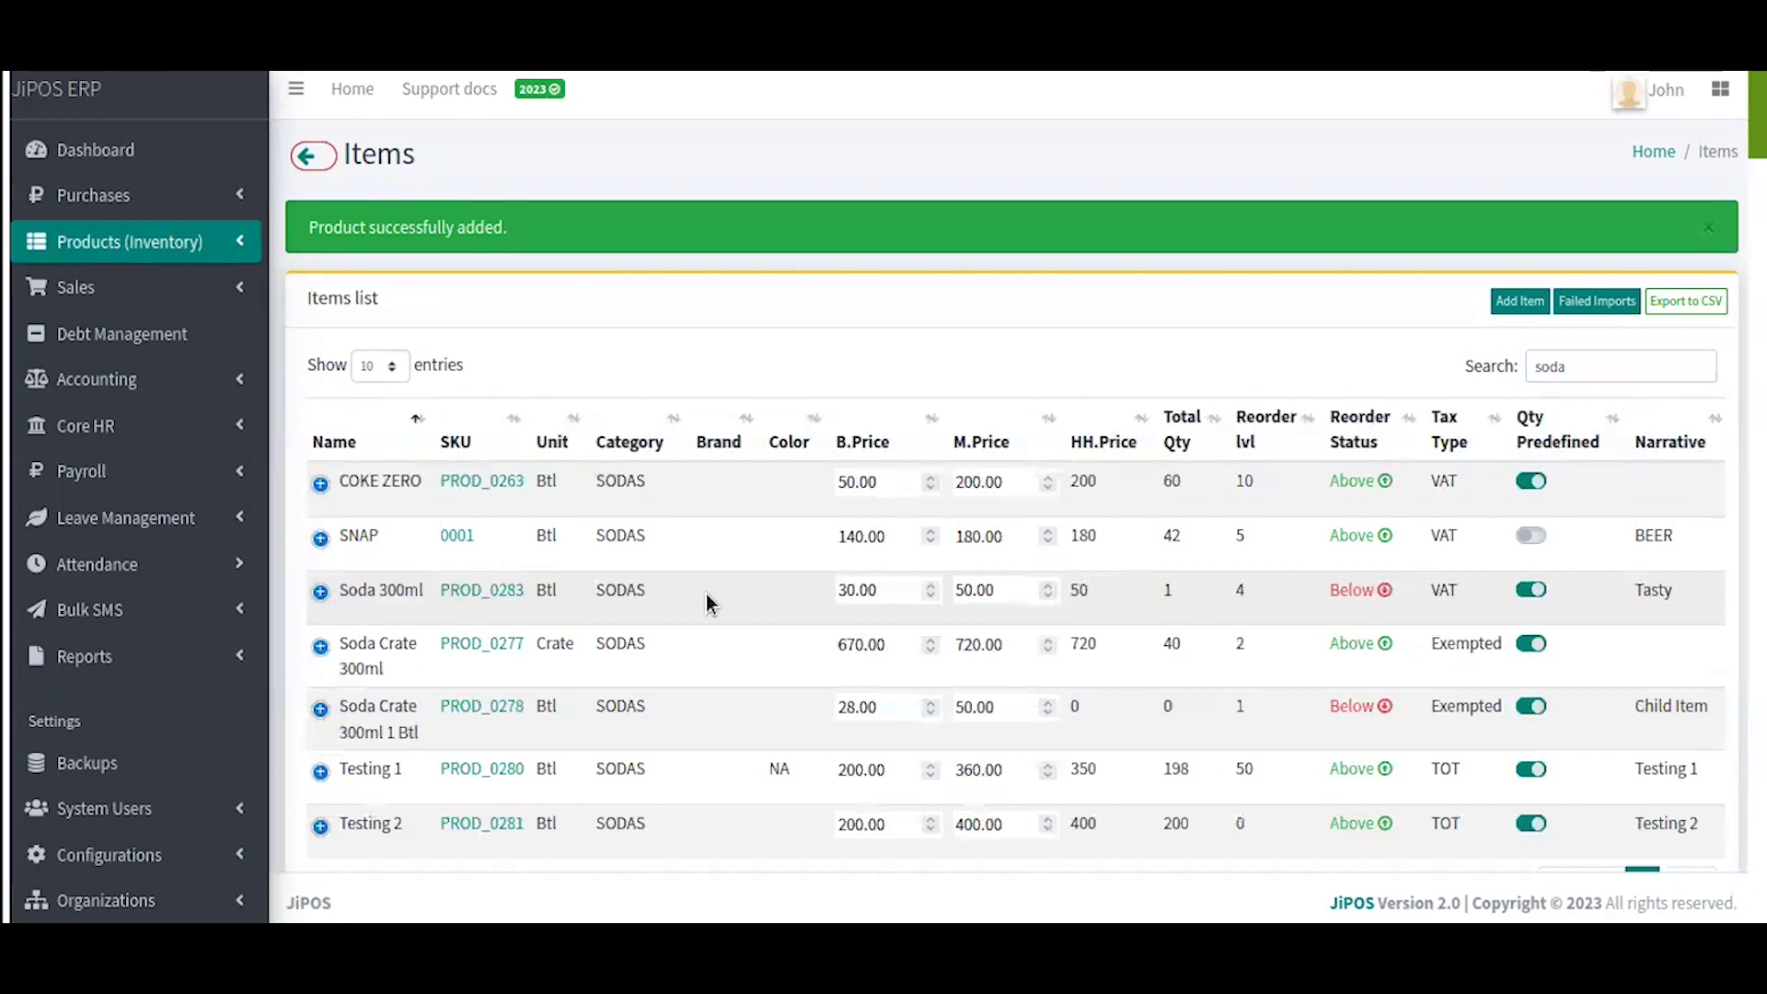
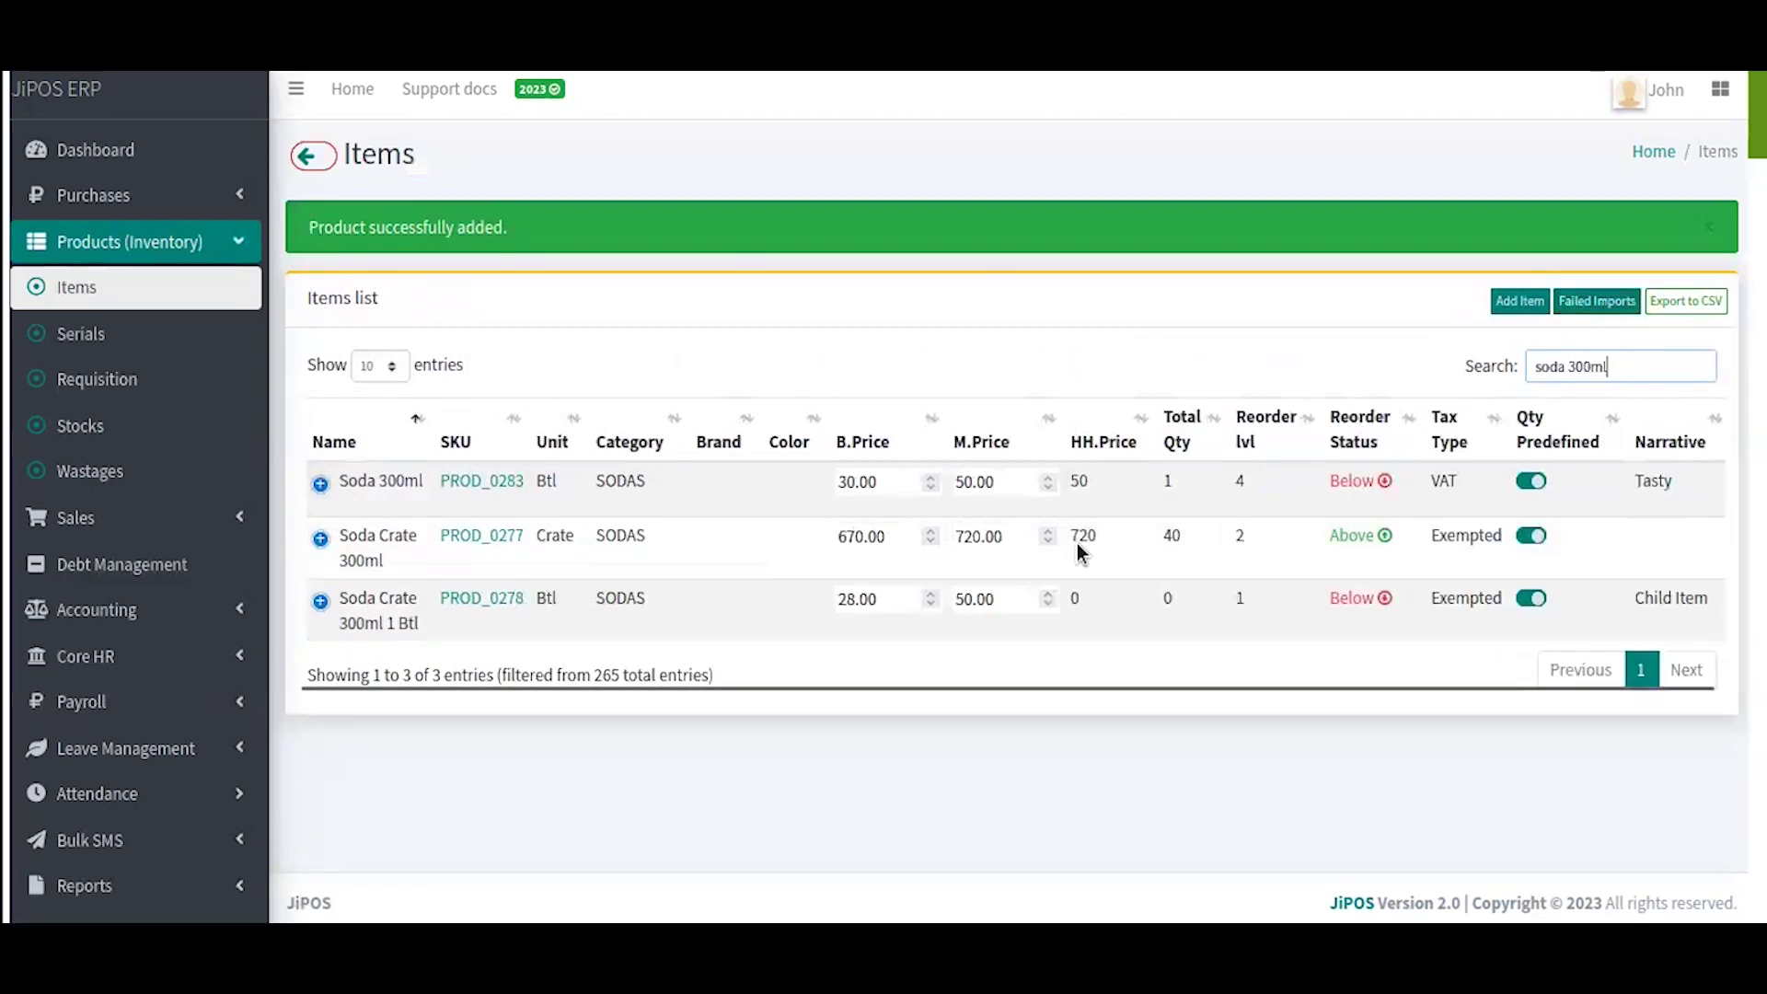
Review the listed details of Soda 300ml, including its editable buying and marked prices.
{"action": "left_click_drag", "start_coordinate": [341, 480], "coordinate": [1663, 485]}
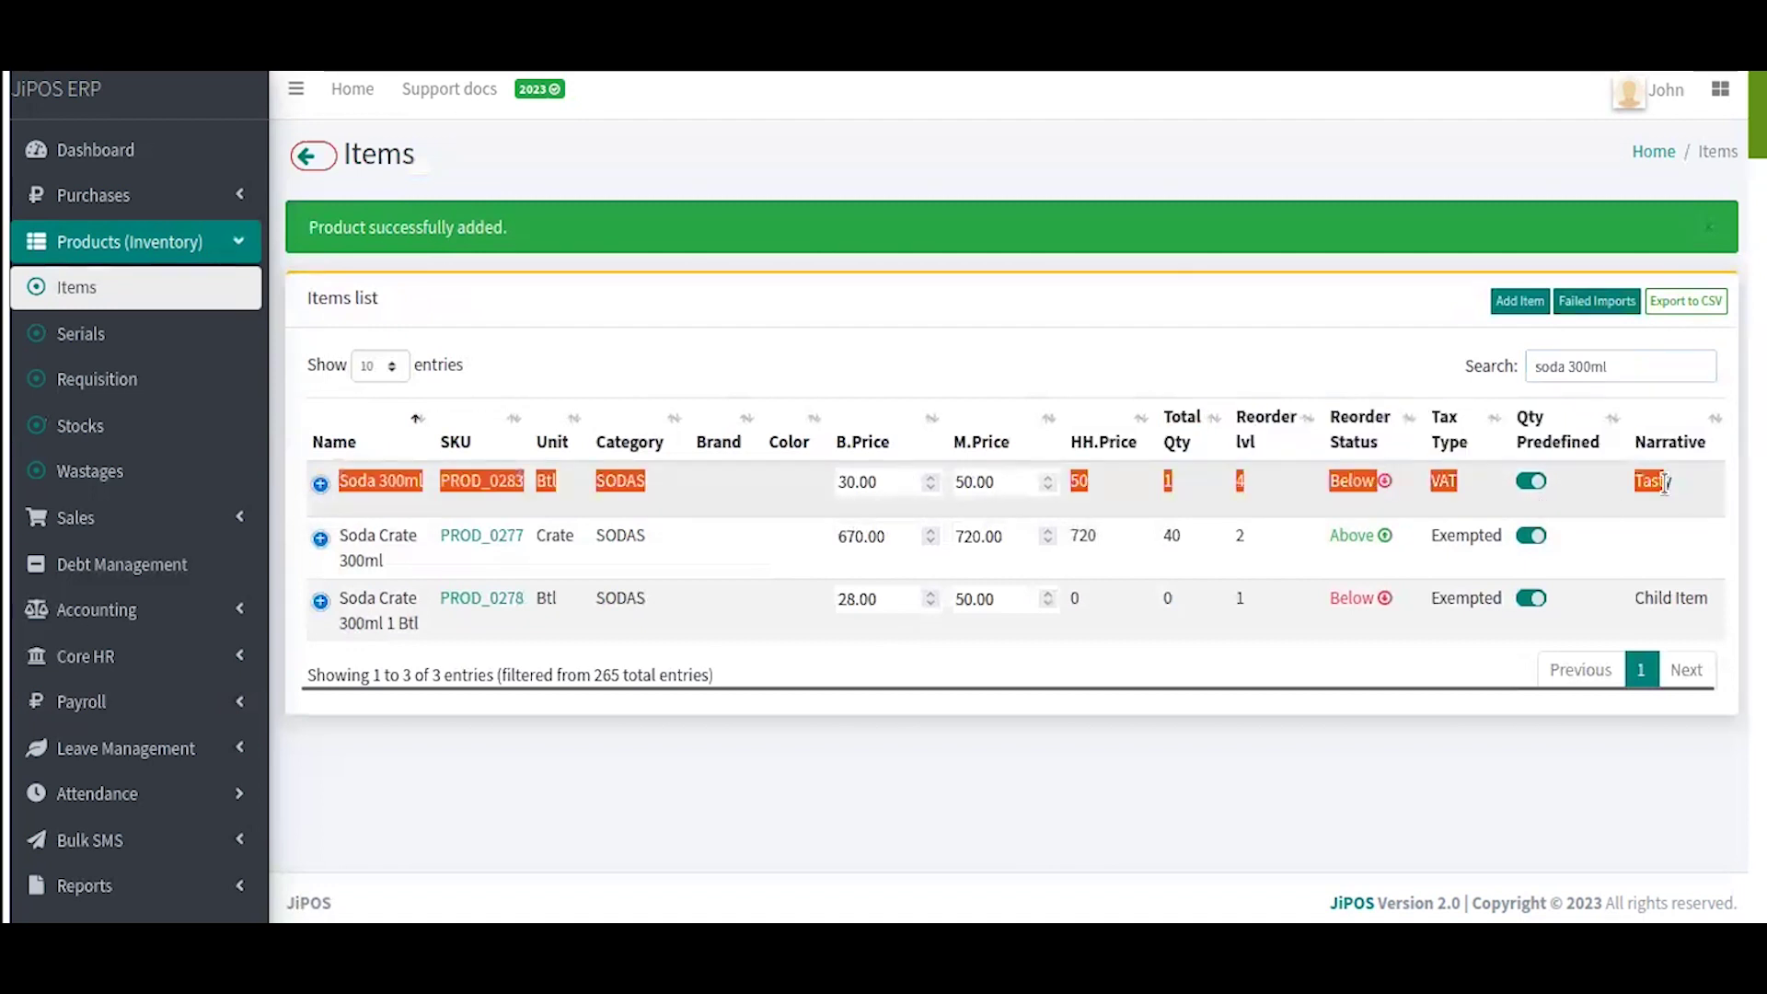
{"action": "left_click", "coordinate": [920, 396]}
{"action": "double_click", "coordinate": [891, 481]}
{"action": "key", "text": "Tab"}
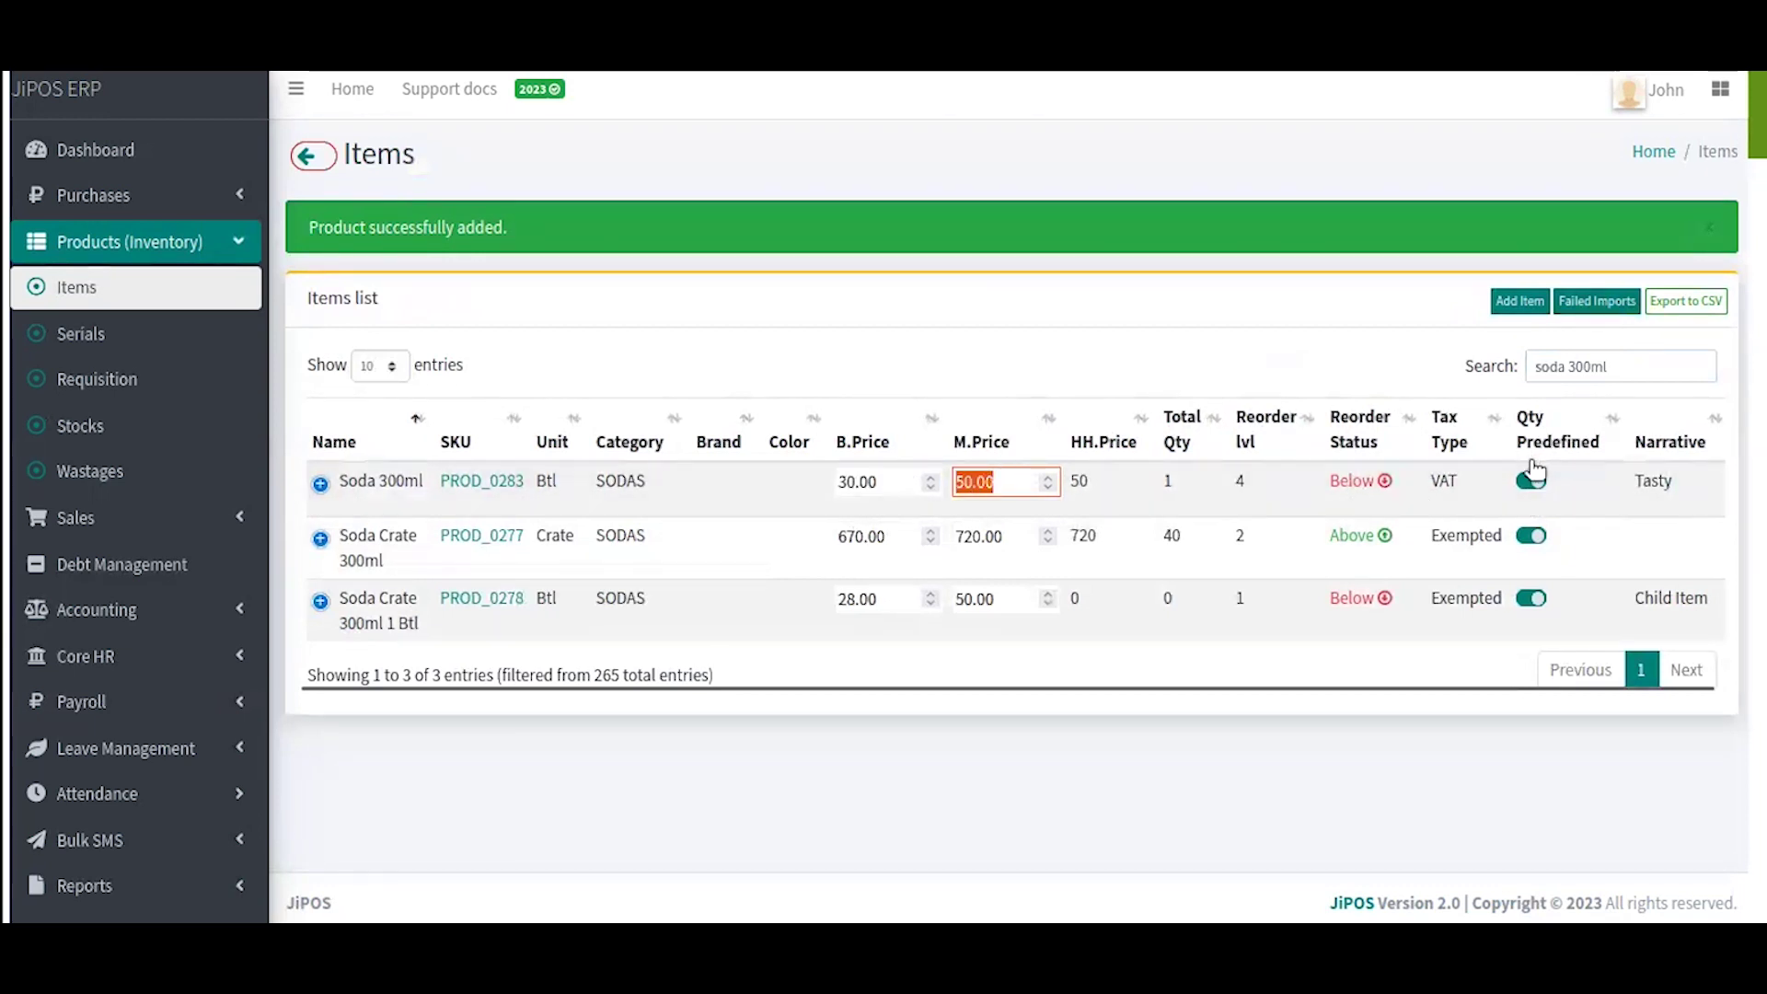
Open the item profile of Soda 300ml and generate a serial barcode for it.
{"action": "left_click", "coordinate": [319, 484]}
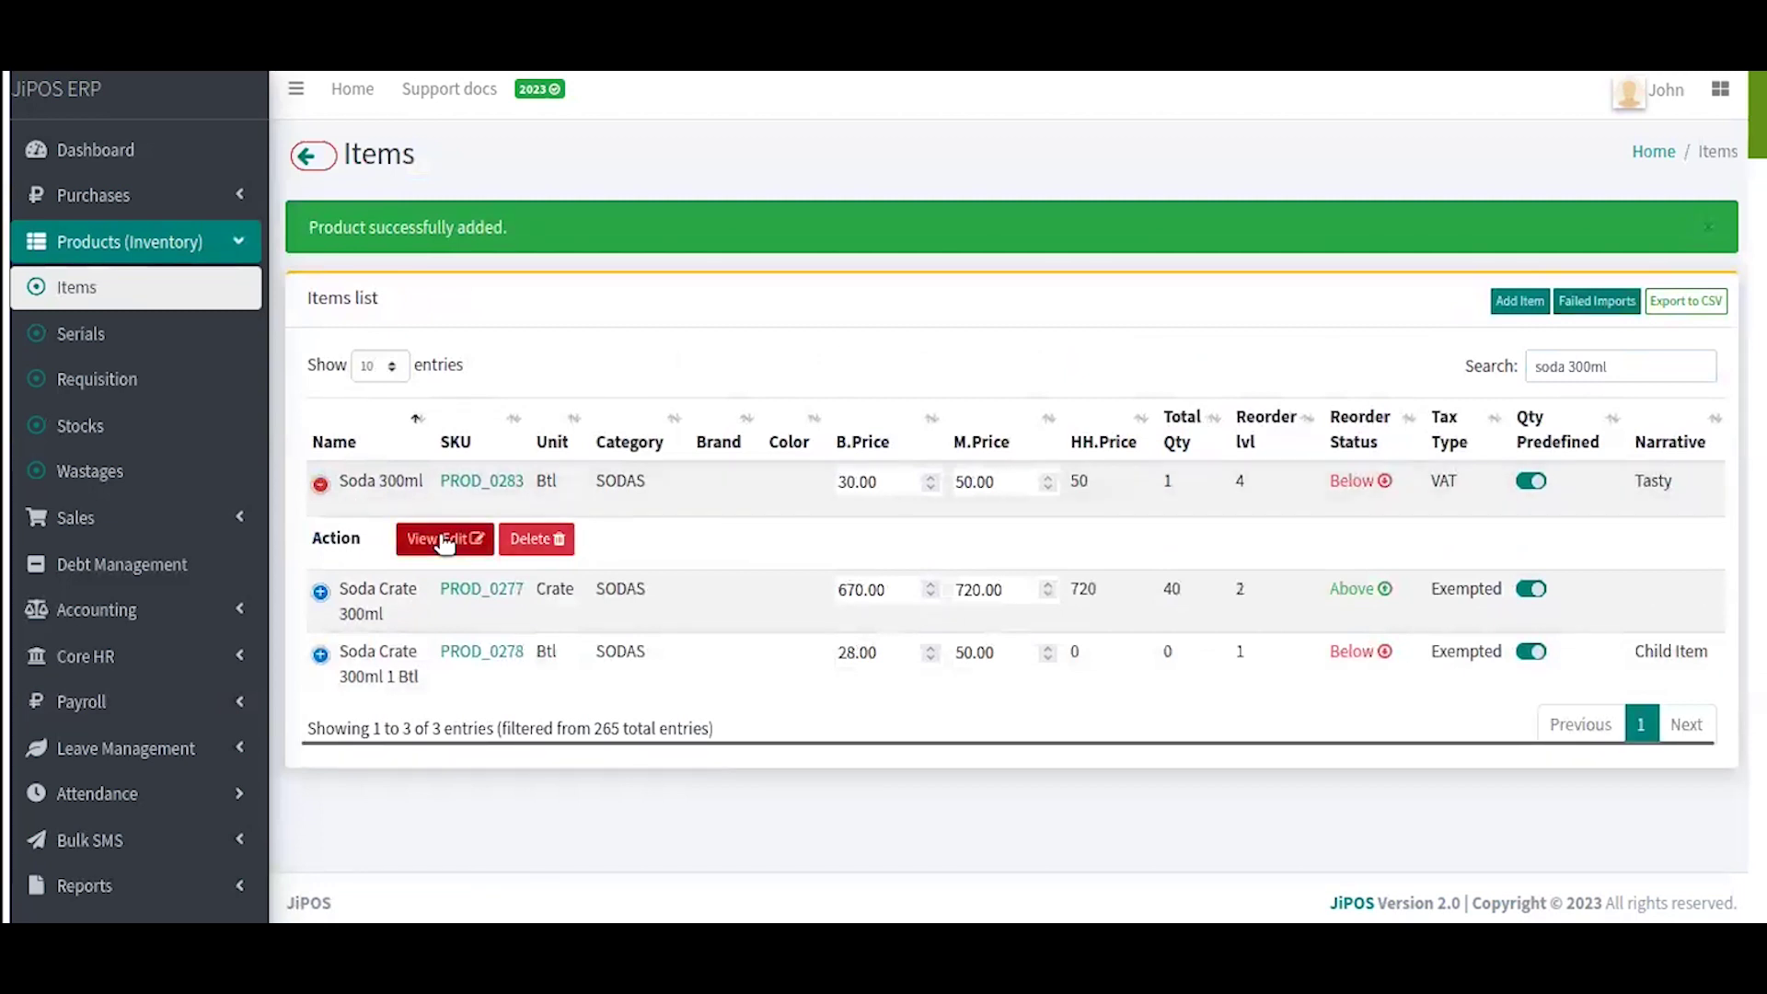
{"action": "left_click", "coordinate": [415, 541]}
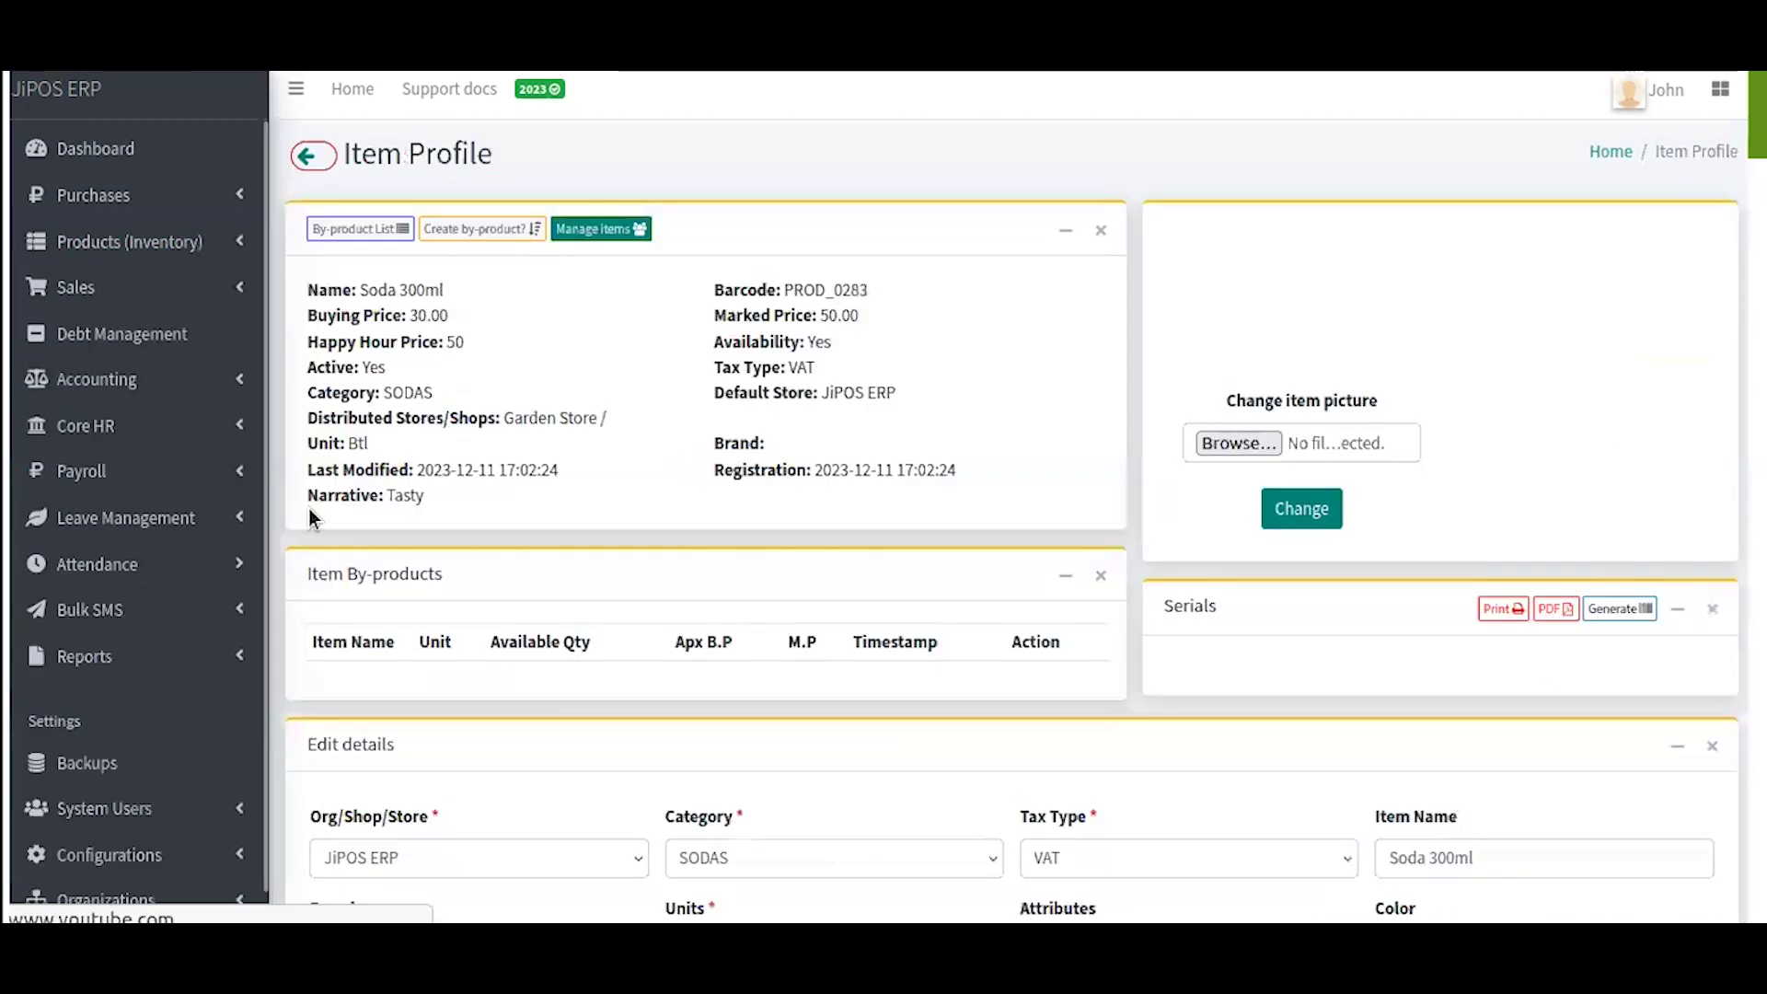
{"action": "scroll", "coordinate": [720, 543], "scroll_direction": "down", "scroll_amount": 2}
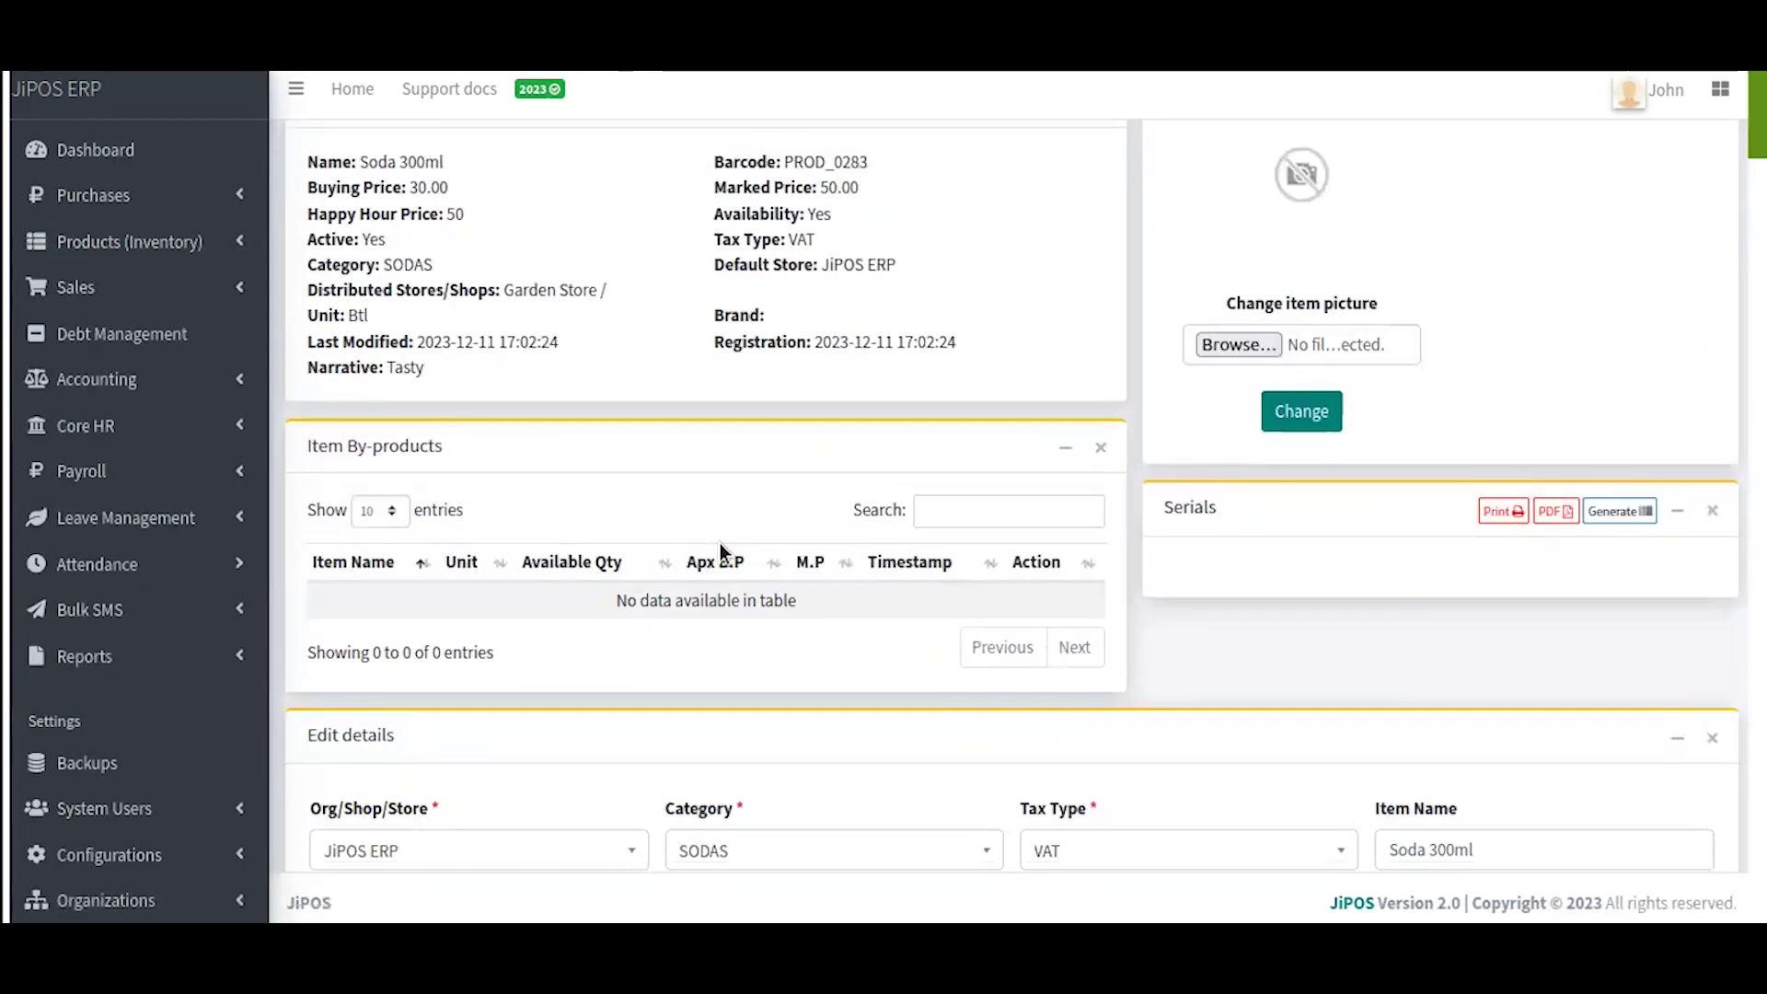
{"action": "scroll", "coordinate": [719, 543], "scroll_direction": "up", "scroll_amount": 2}
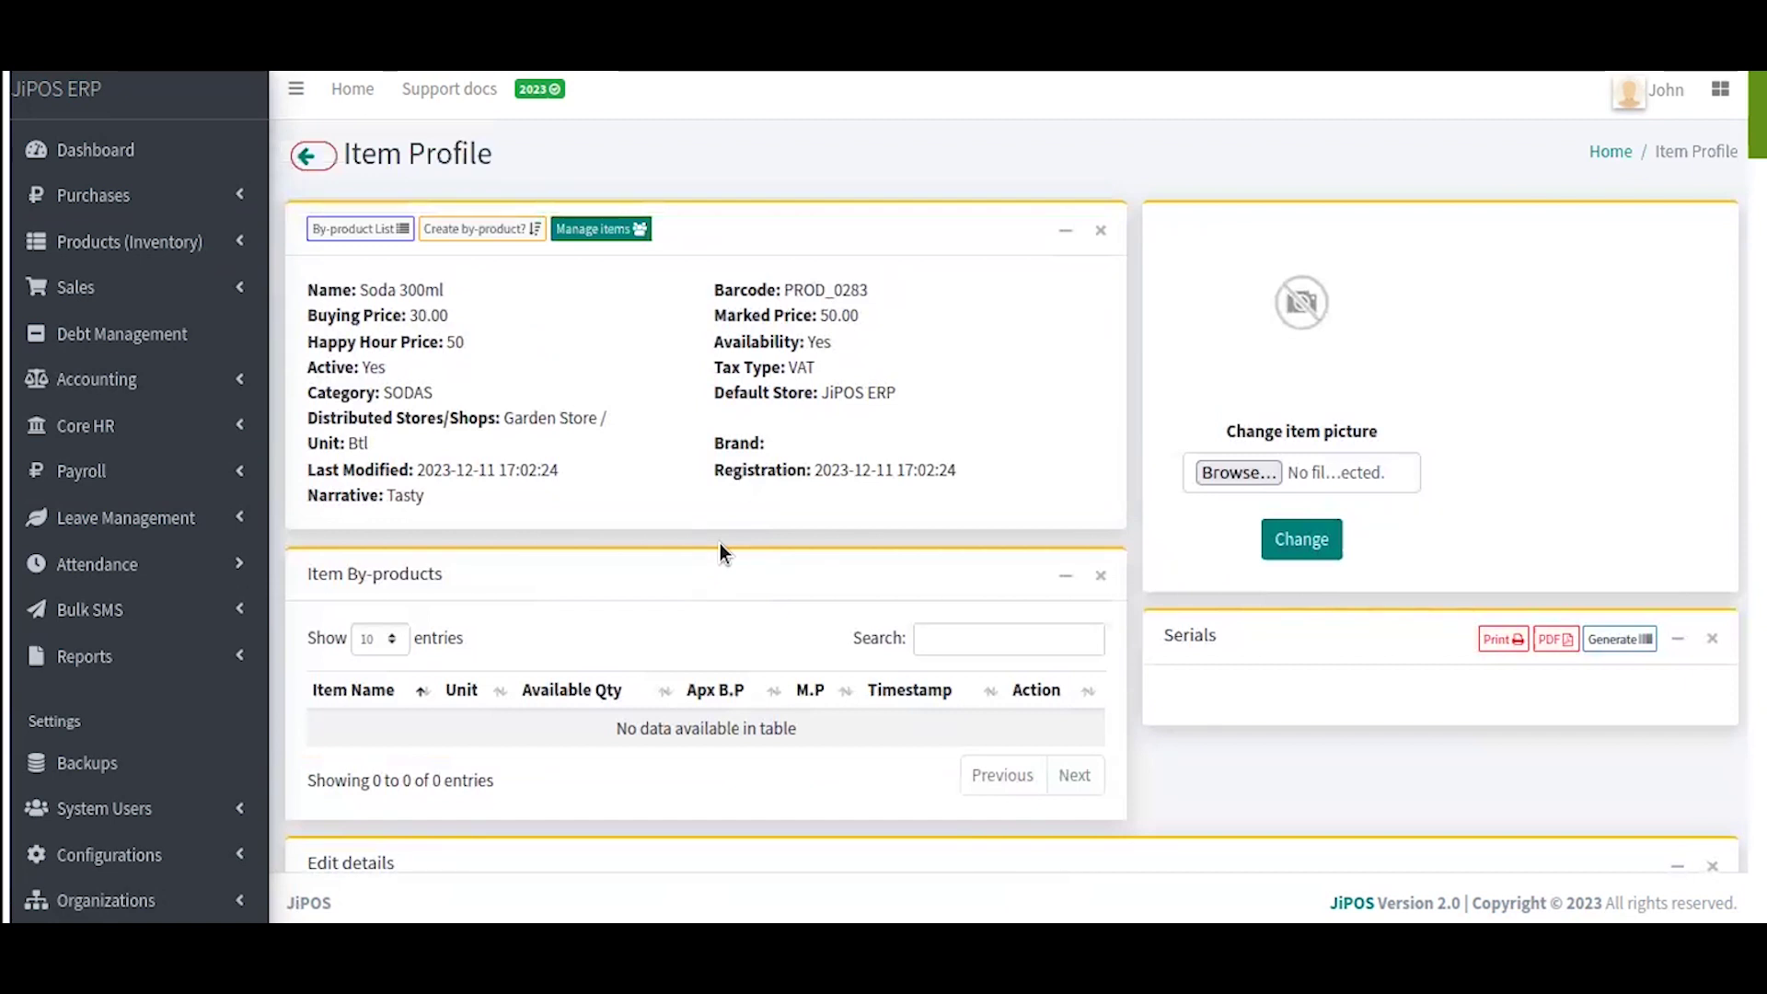
{"action": "scroll", "coordinate": [1406, 374], "scroll_direction": "down", "scroll_amount": 2}
{"action": "scroll", "coordinate": [880, 465], "scroll_direction": "up", "scroll_amount": 2}
{"action": "scroll", "coordinate": [1074, 478], "scroll_direction": "down", "scroll_amount": 4}
{"action": "left_click", "coordinate": [1621, 385]}
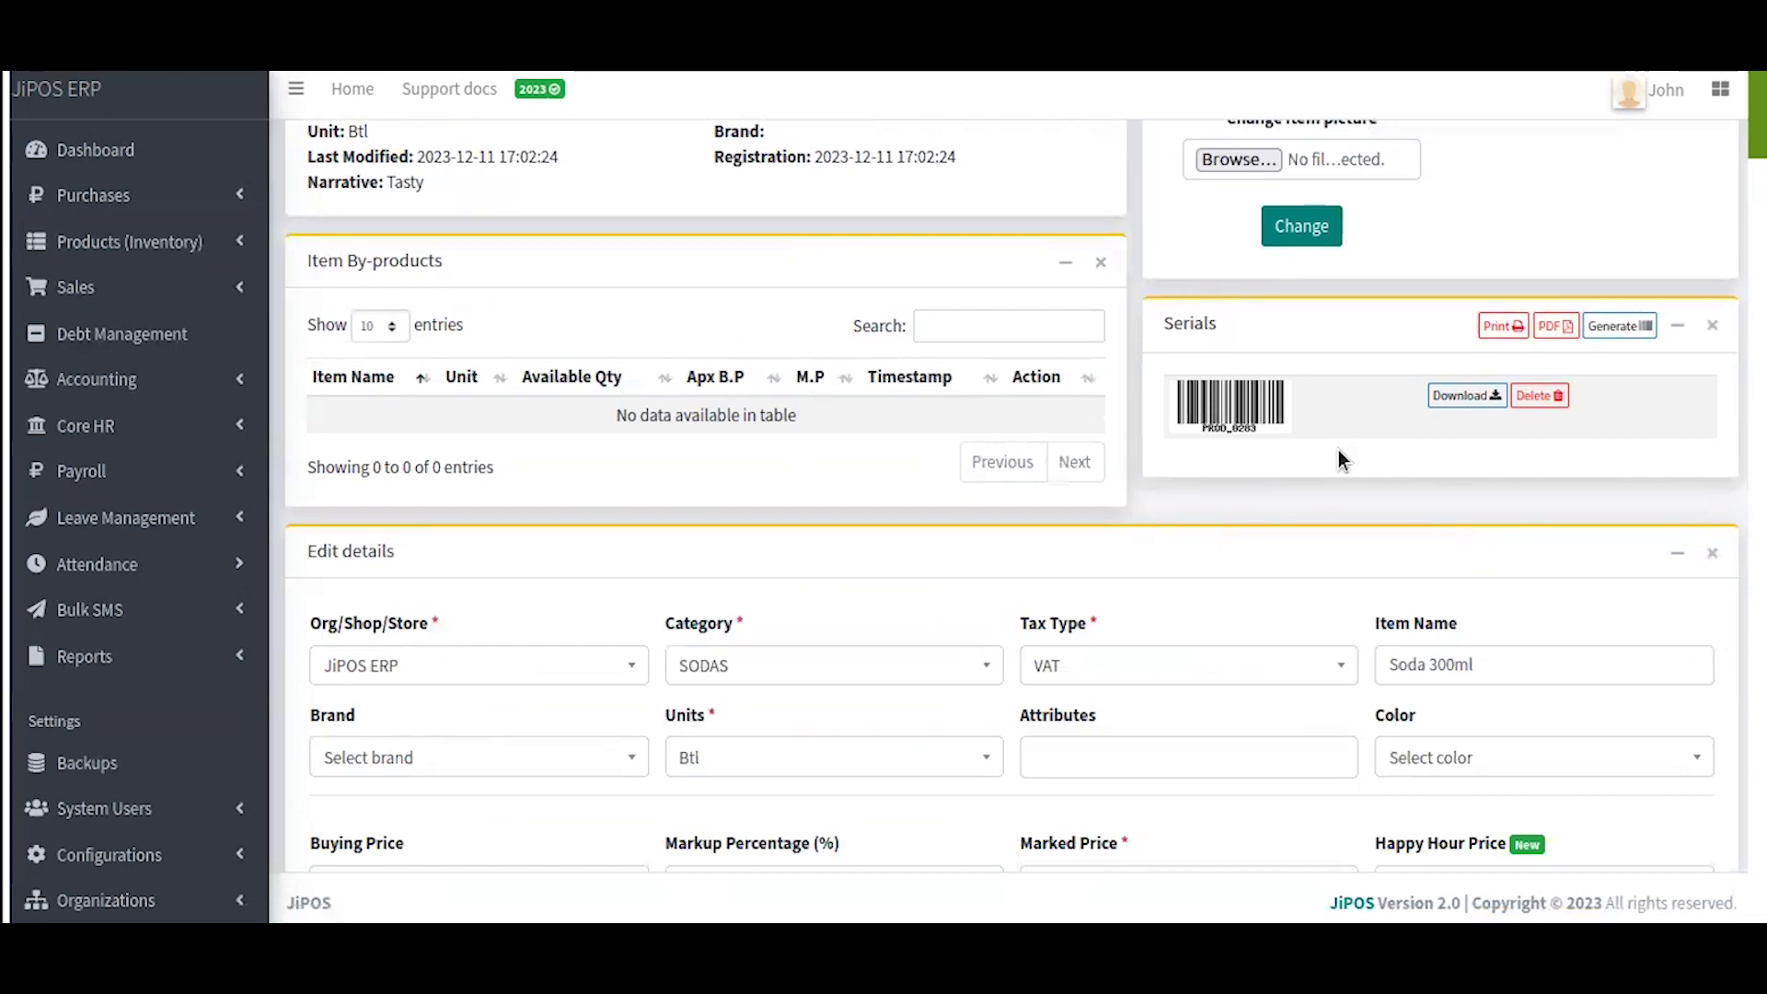
Review the editable details of Soda 300ml, from category and prices to stock levels, class and narrative.
{"action": "scroll", "coordinate": [1338, 450], "scroll_direction": "down", "scroll_amount": 6}
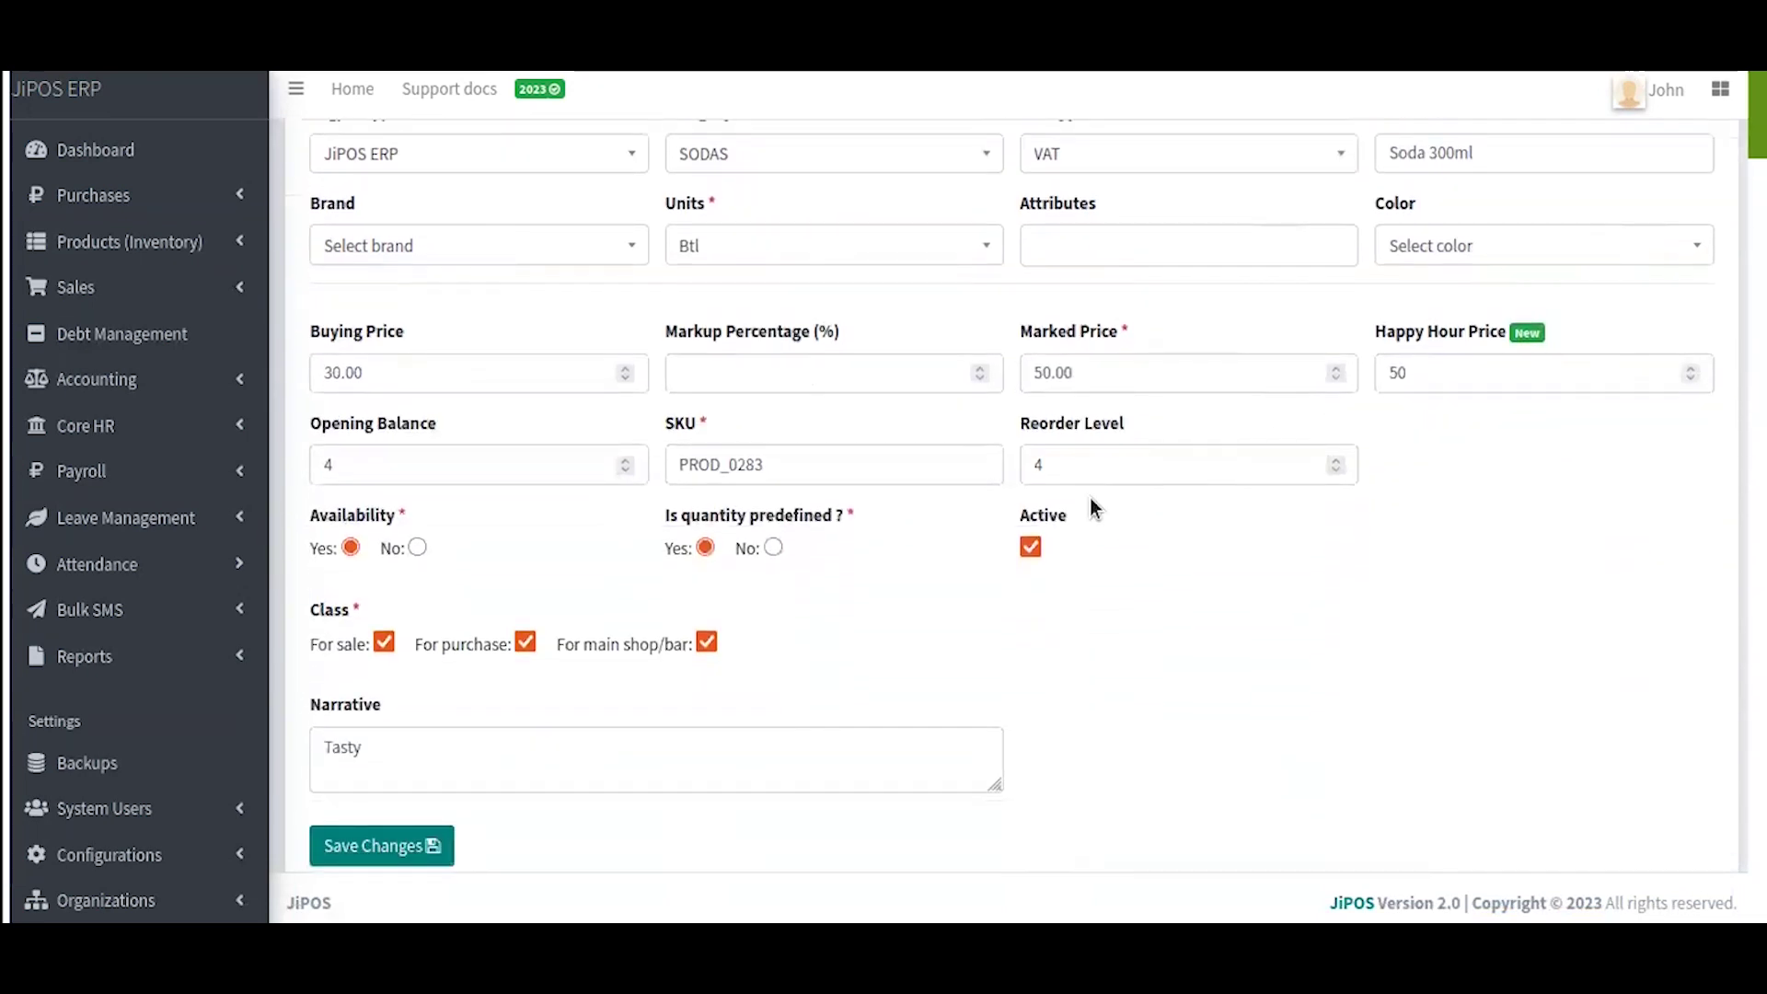
{"action": "scroll", "coordinate": [1089, 497], "scroll_direction": "up", "scroll_amount": 3}
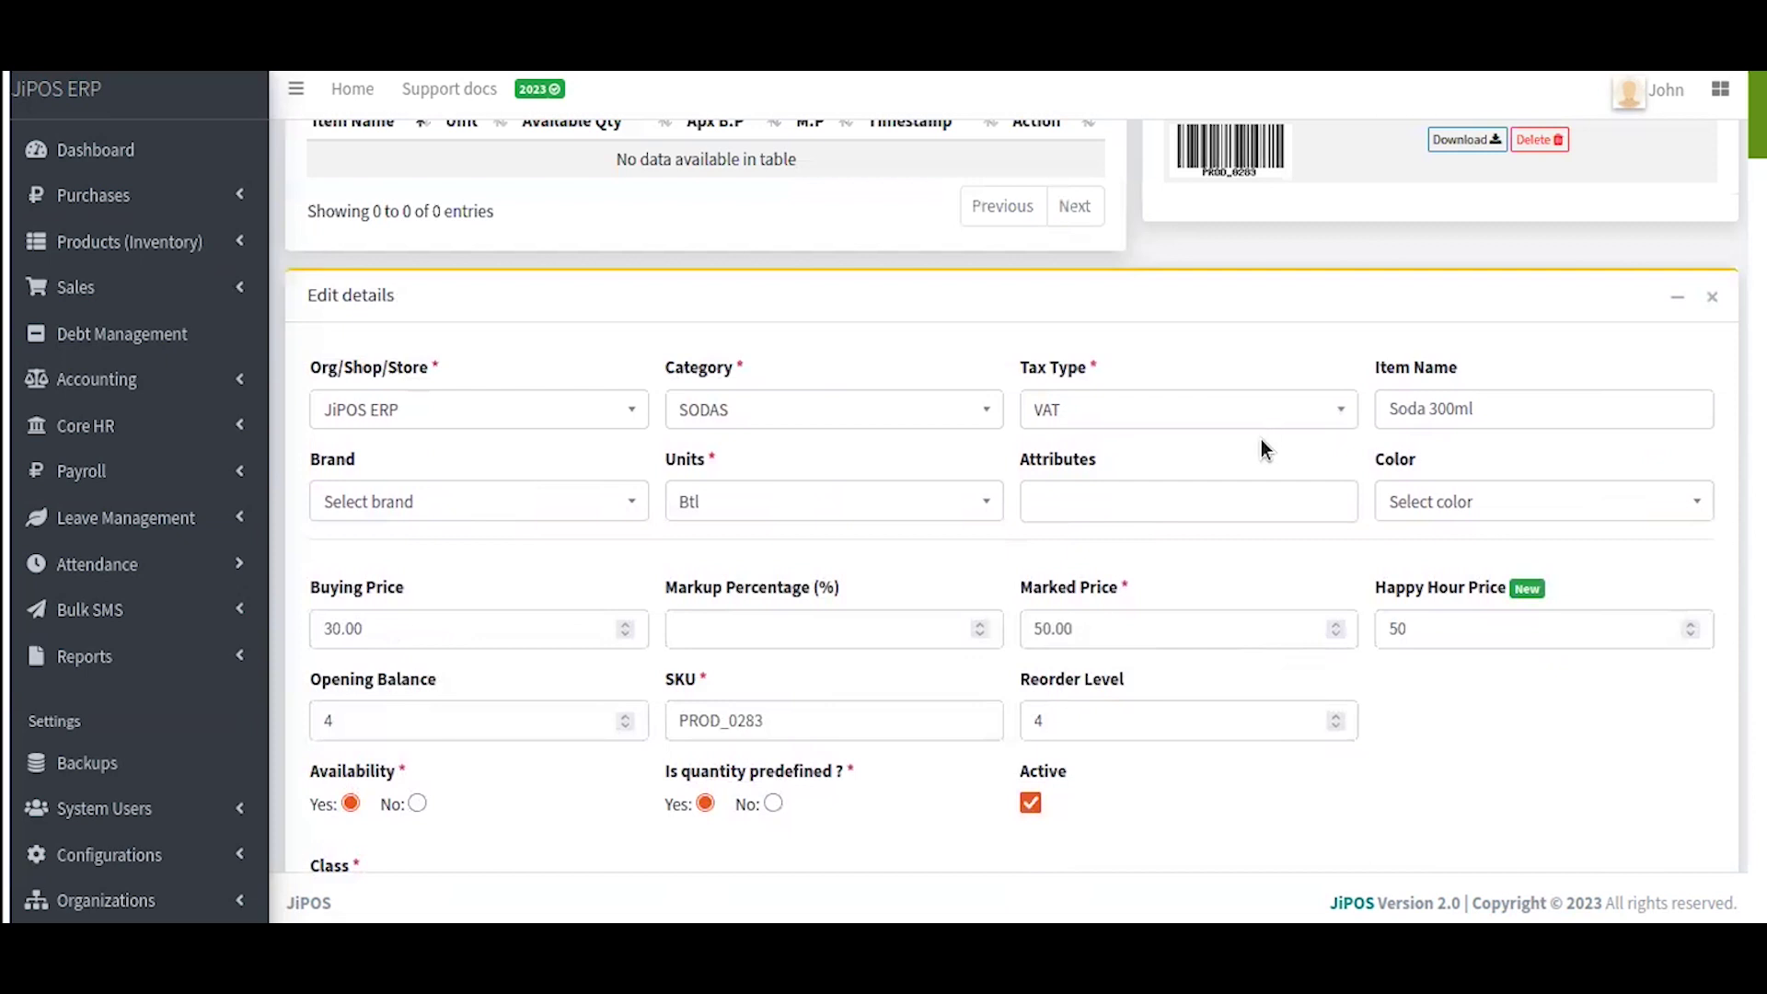
{"action": "scroll", "coordinate": [1228, 477], "scroll_direction": "down", "scroll_amount": 3}
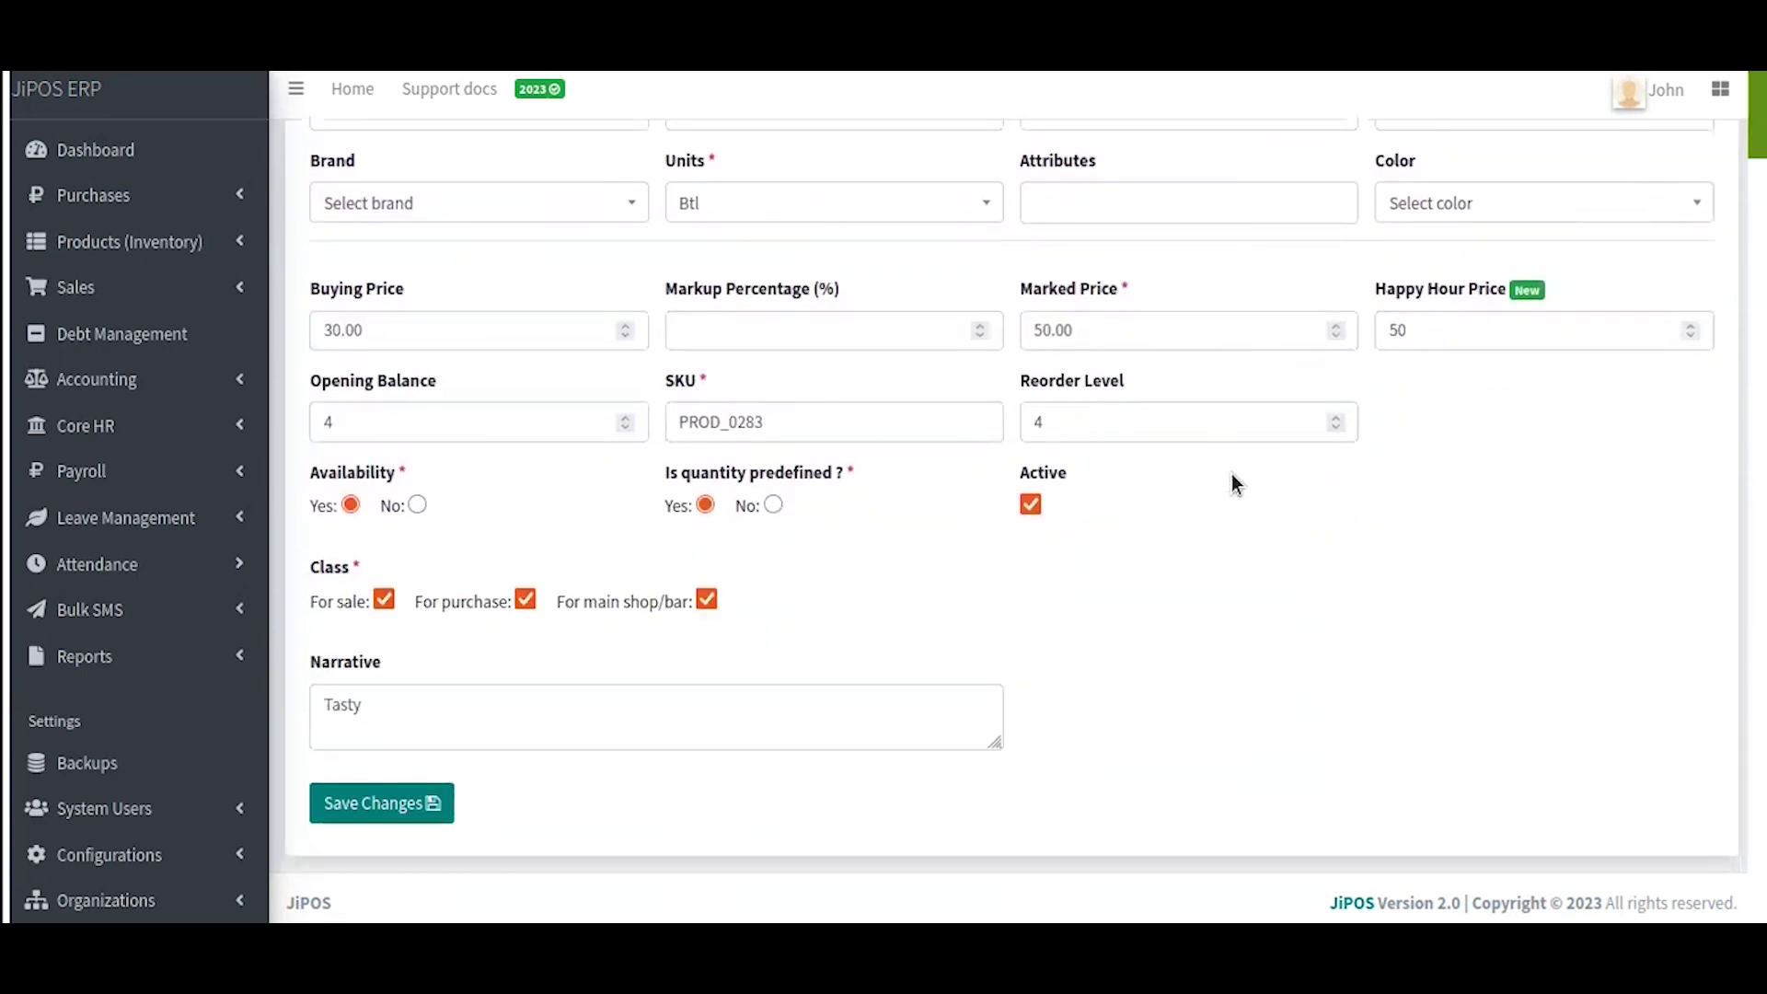
{"action": "scroll", "coordinate": [1196, 478], "scroll_direction": "up", "scroll_amount": 10}
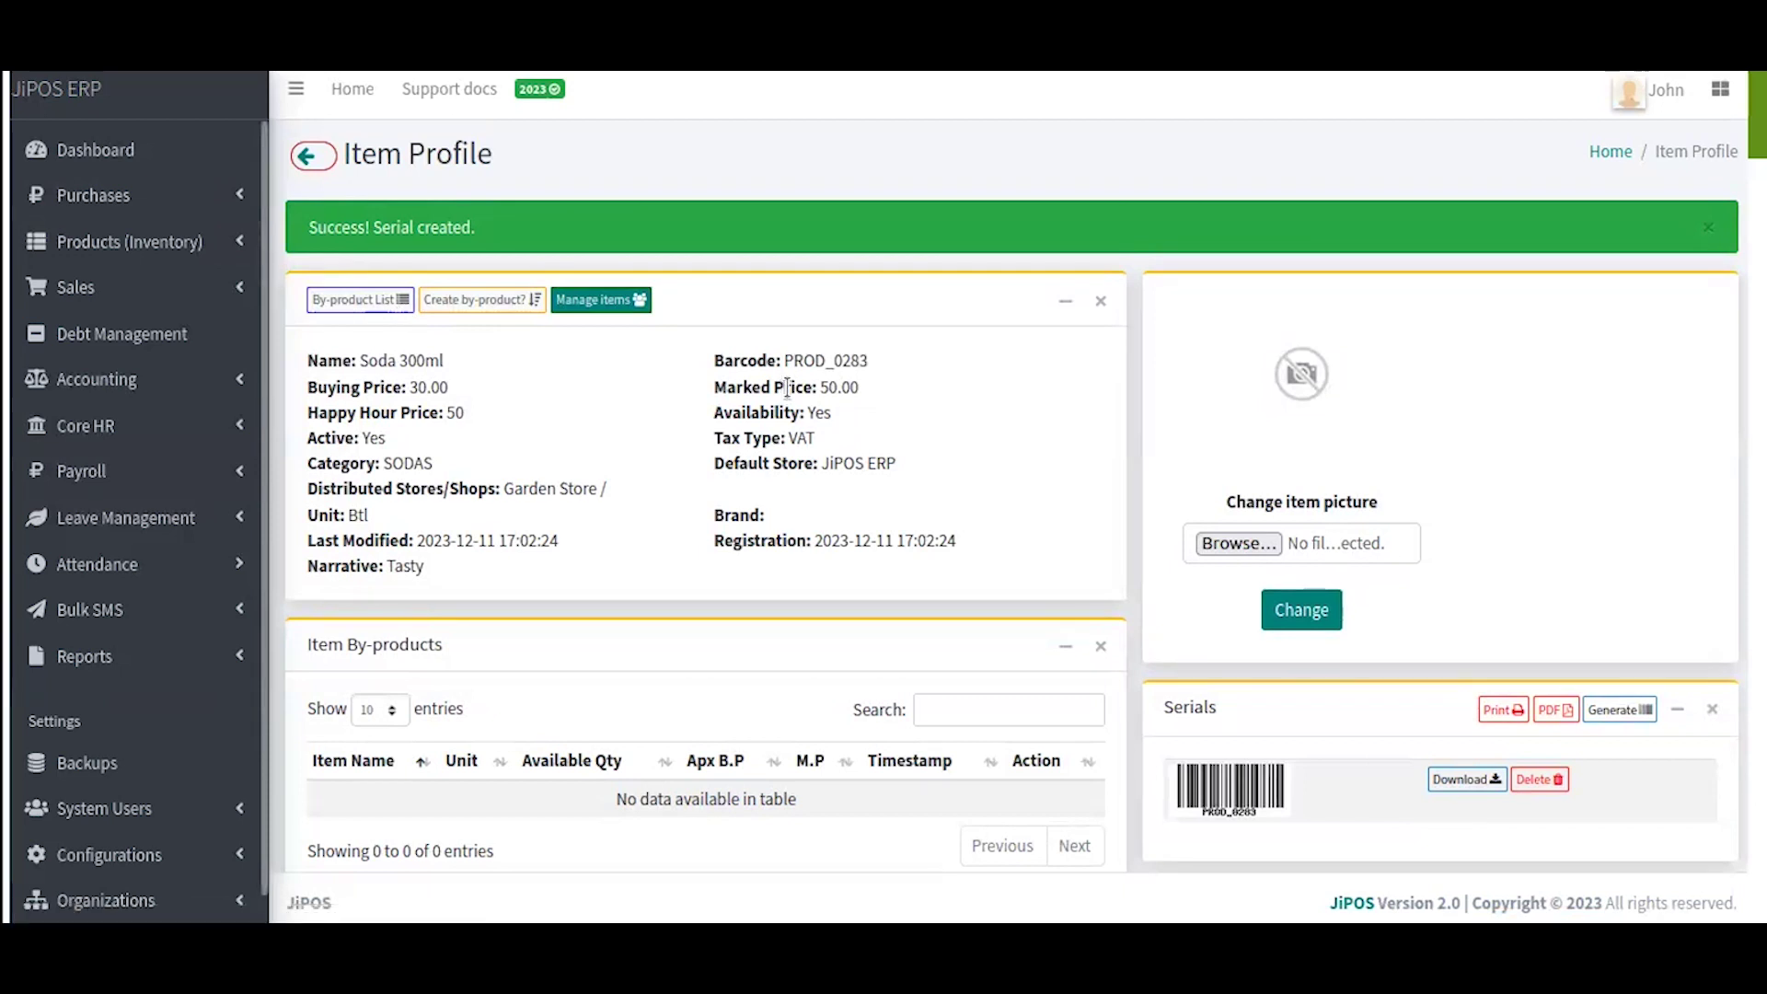
Open the dashboard and check the number of stores.
{"action": "left_click", "coordinate": [225, 140]}
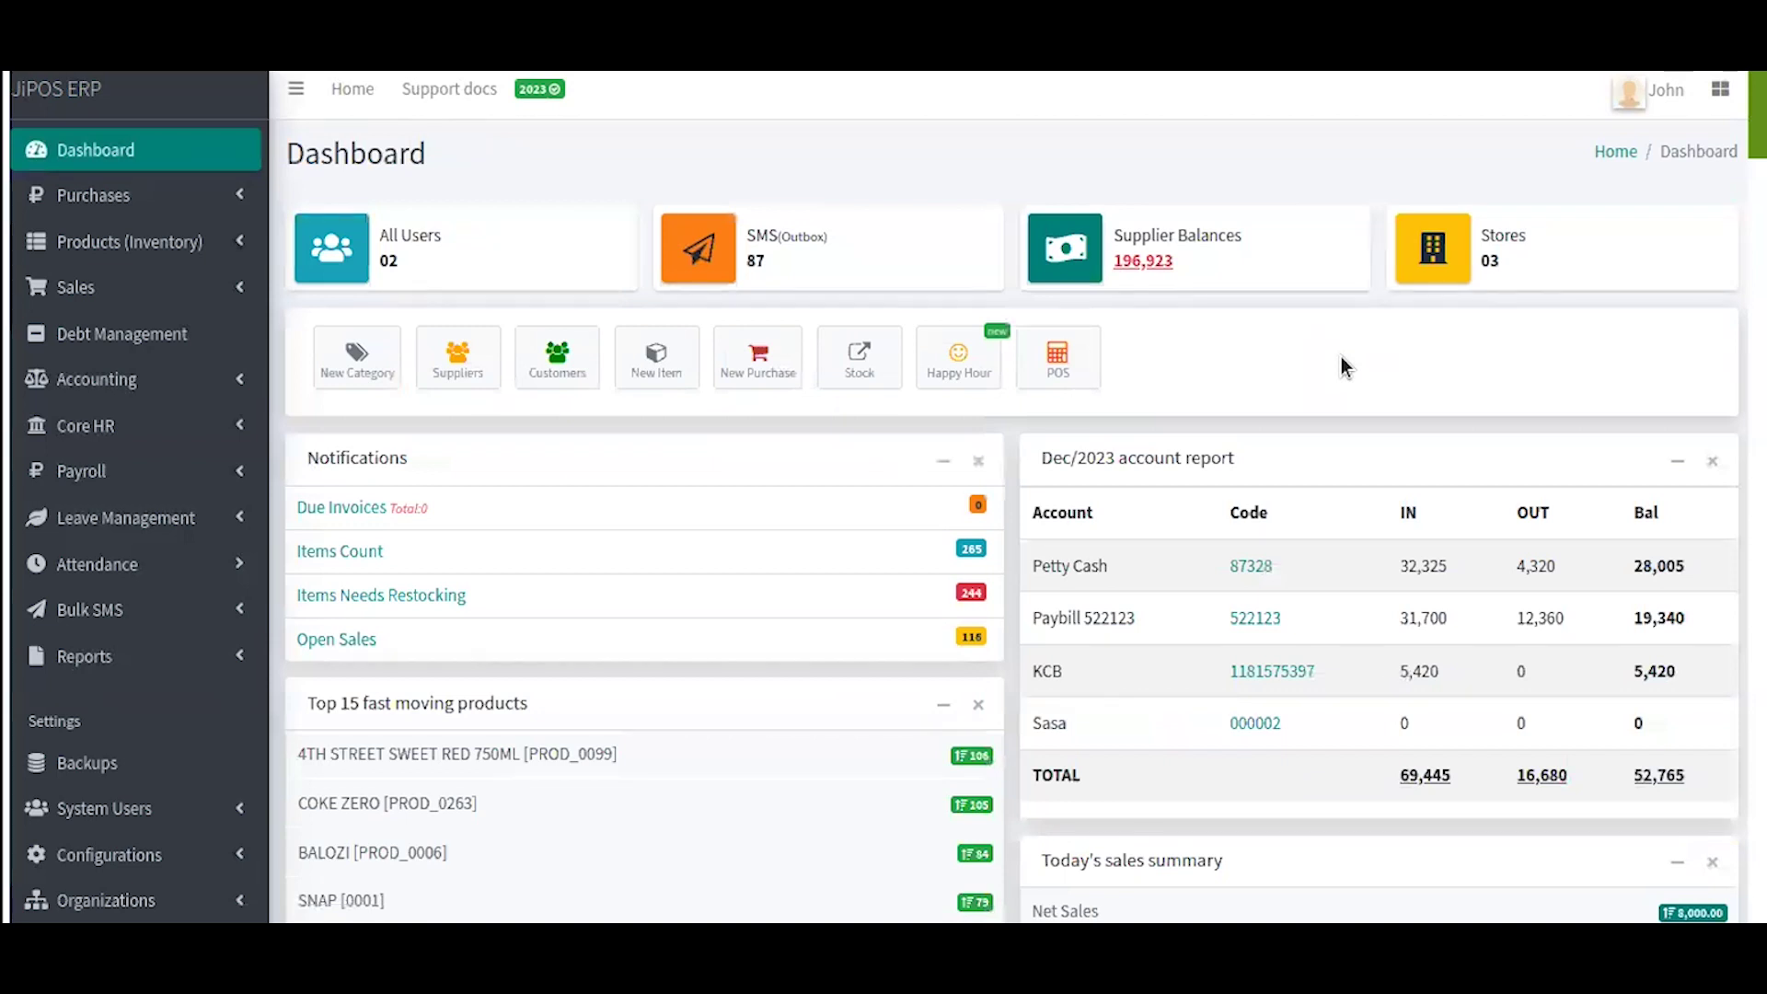
{"action": "double_click", "coordinate": [1497, 261]}
Open the Redistribute Items form for item stocks and set the preferred store to Garden Store.
{"action": "left_click", "coordinate": [148, 242]}
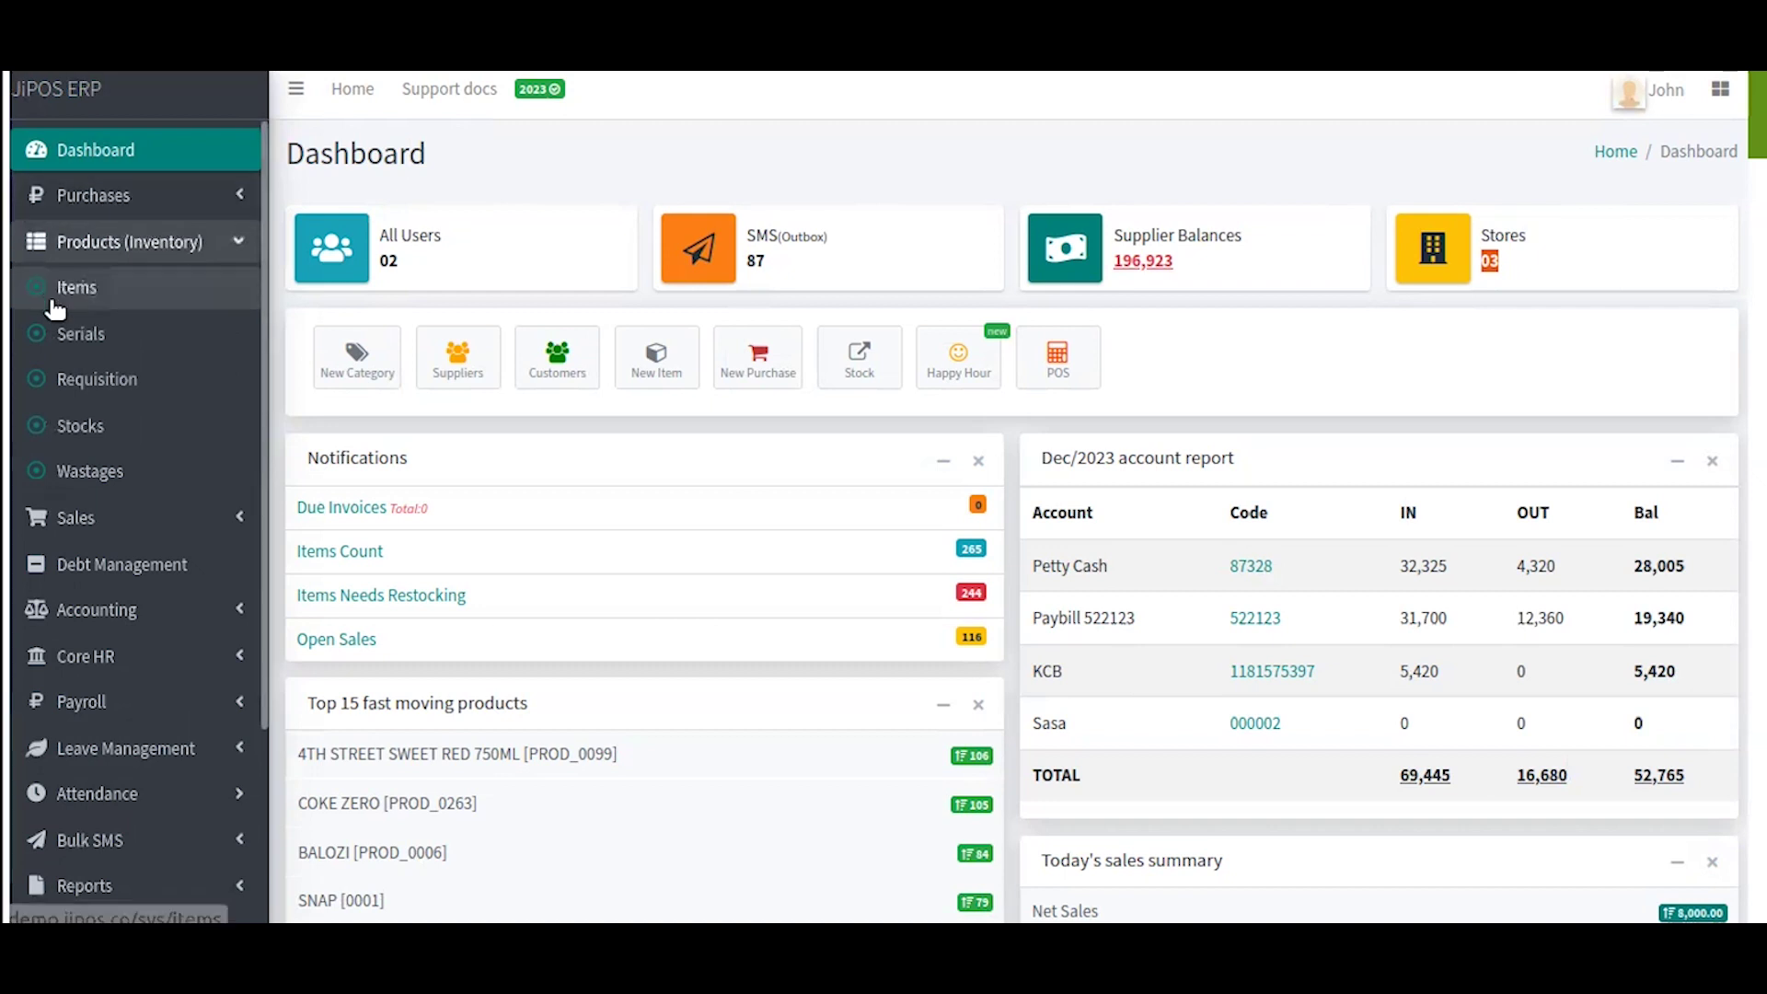
{"action": "left_click", "coordinate": [103, 428]}
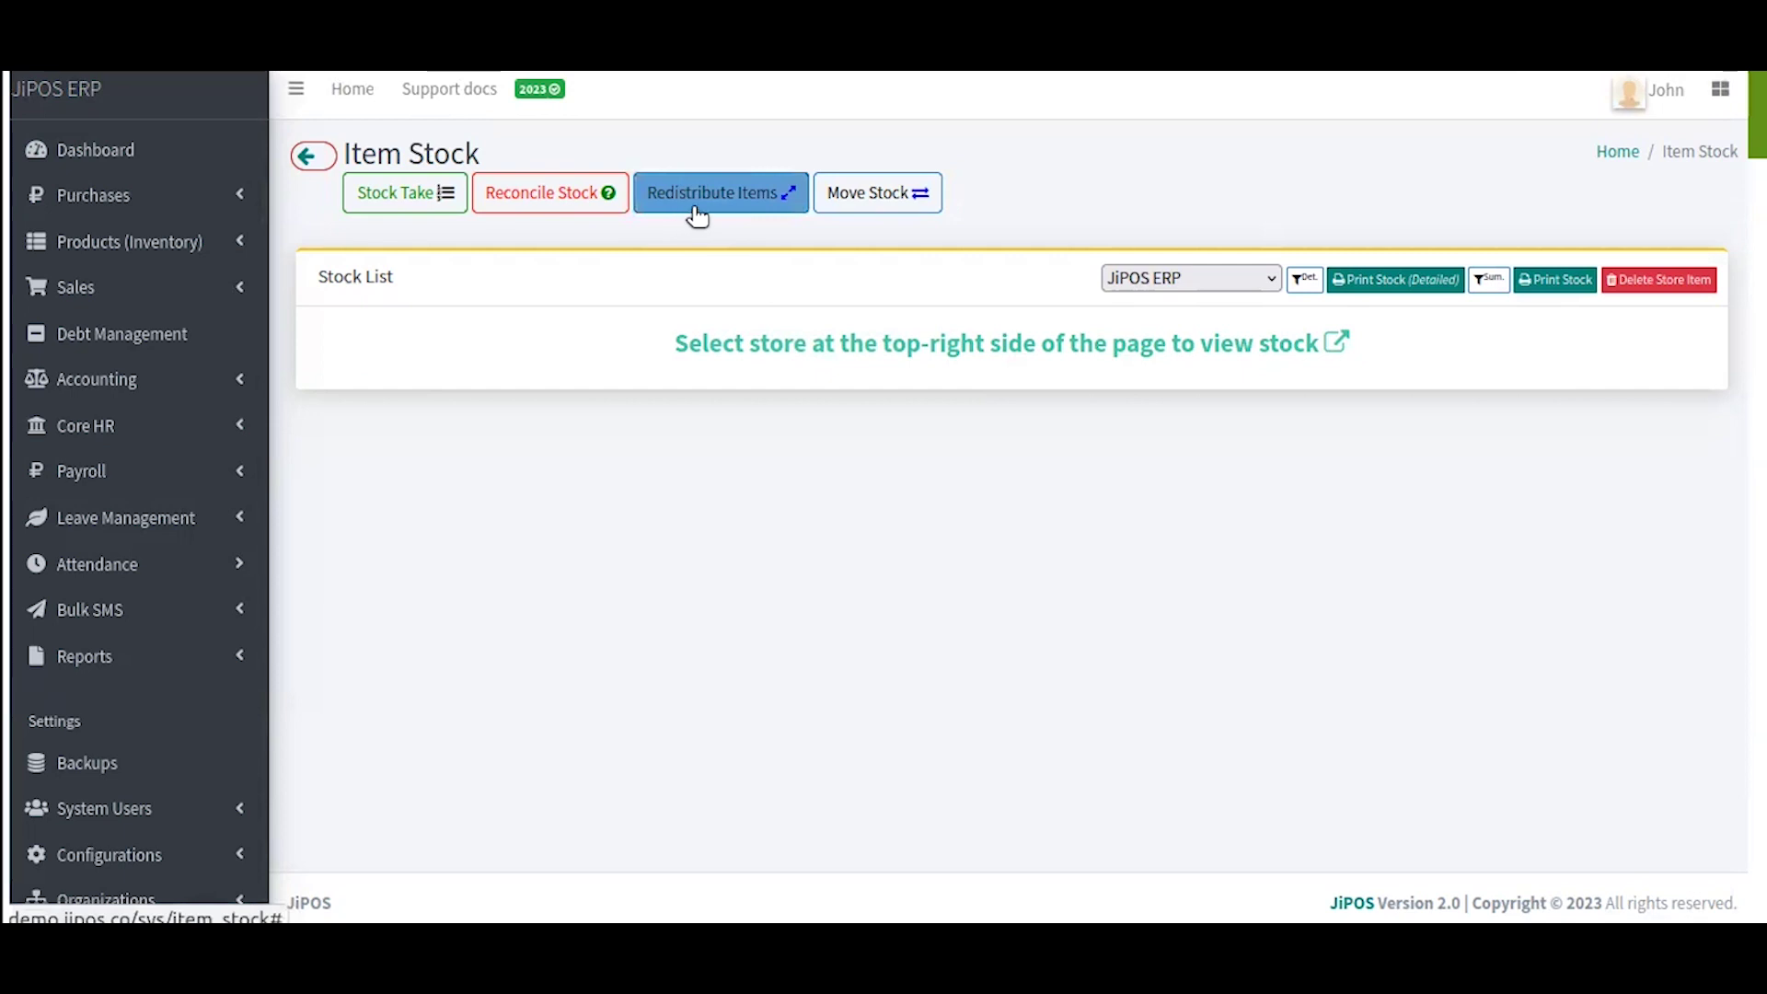
{"action": "left_click", "coordinate": [769, 206]}
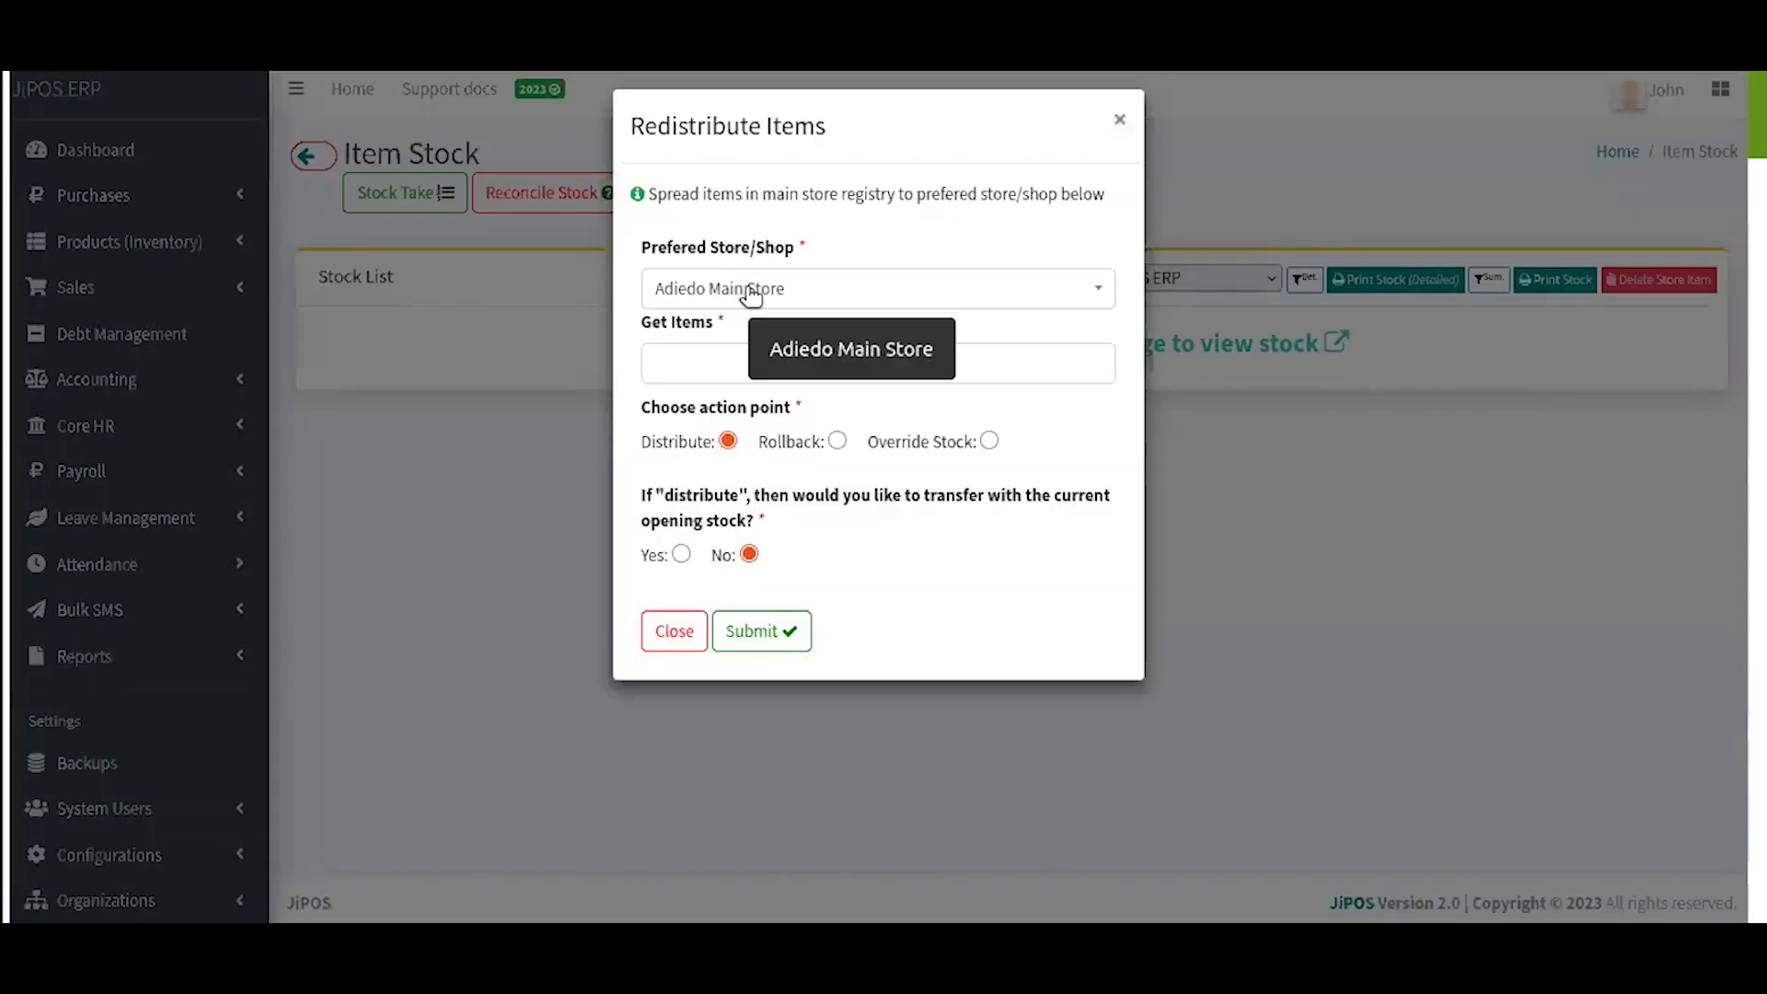
{"action": "left_click", "coordinate": [750, 294]}
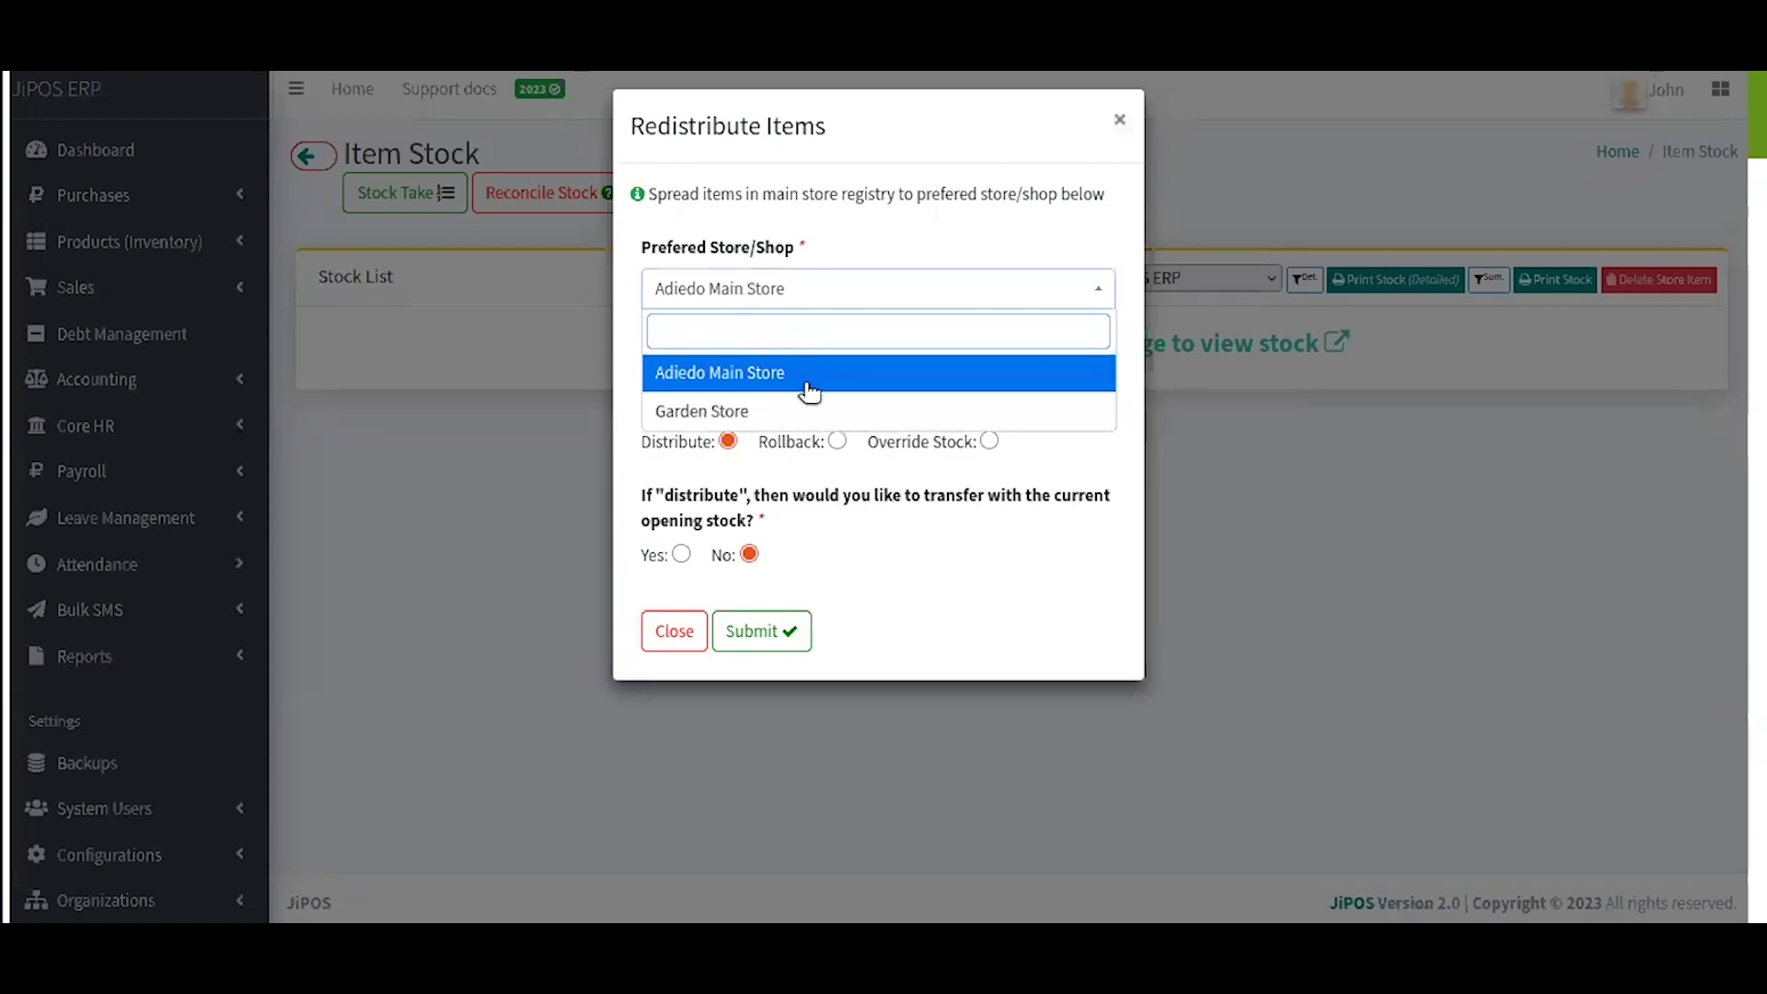
{"action": "left_click", "coordinate": [778, 245]}
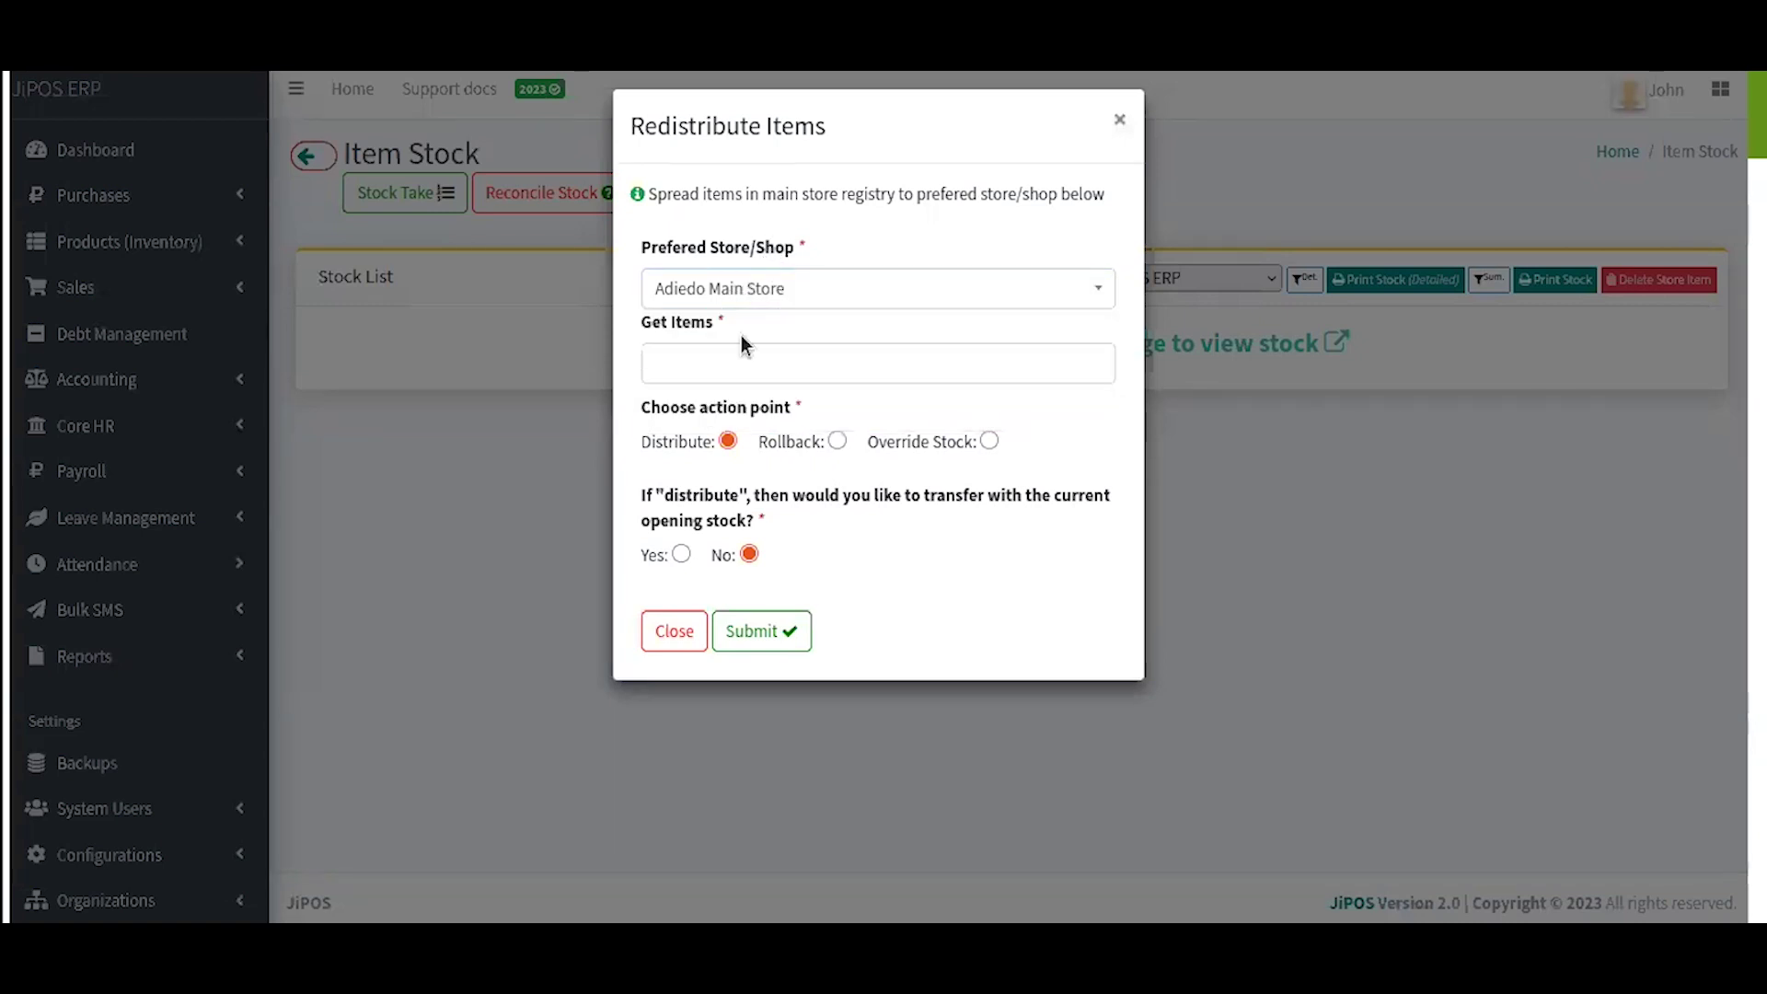
{"action": "left_click_drag", "start_coordinate": [645, 323], "coordinate": [721, 330]}
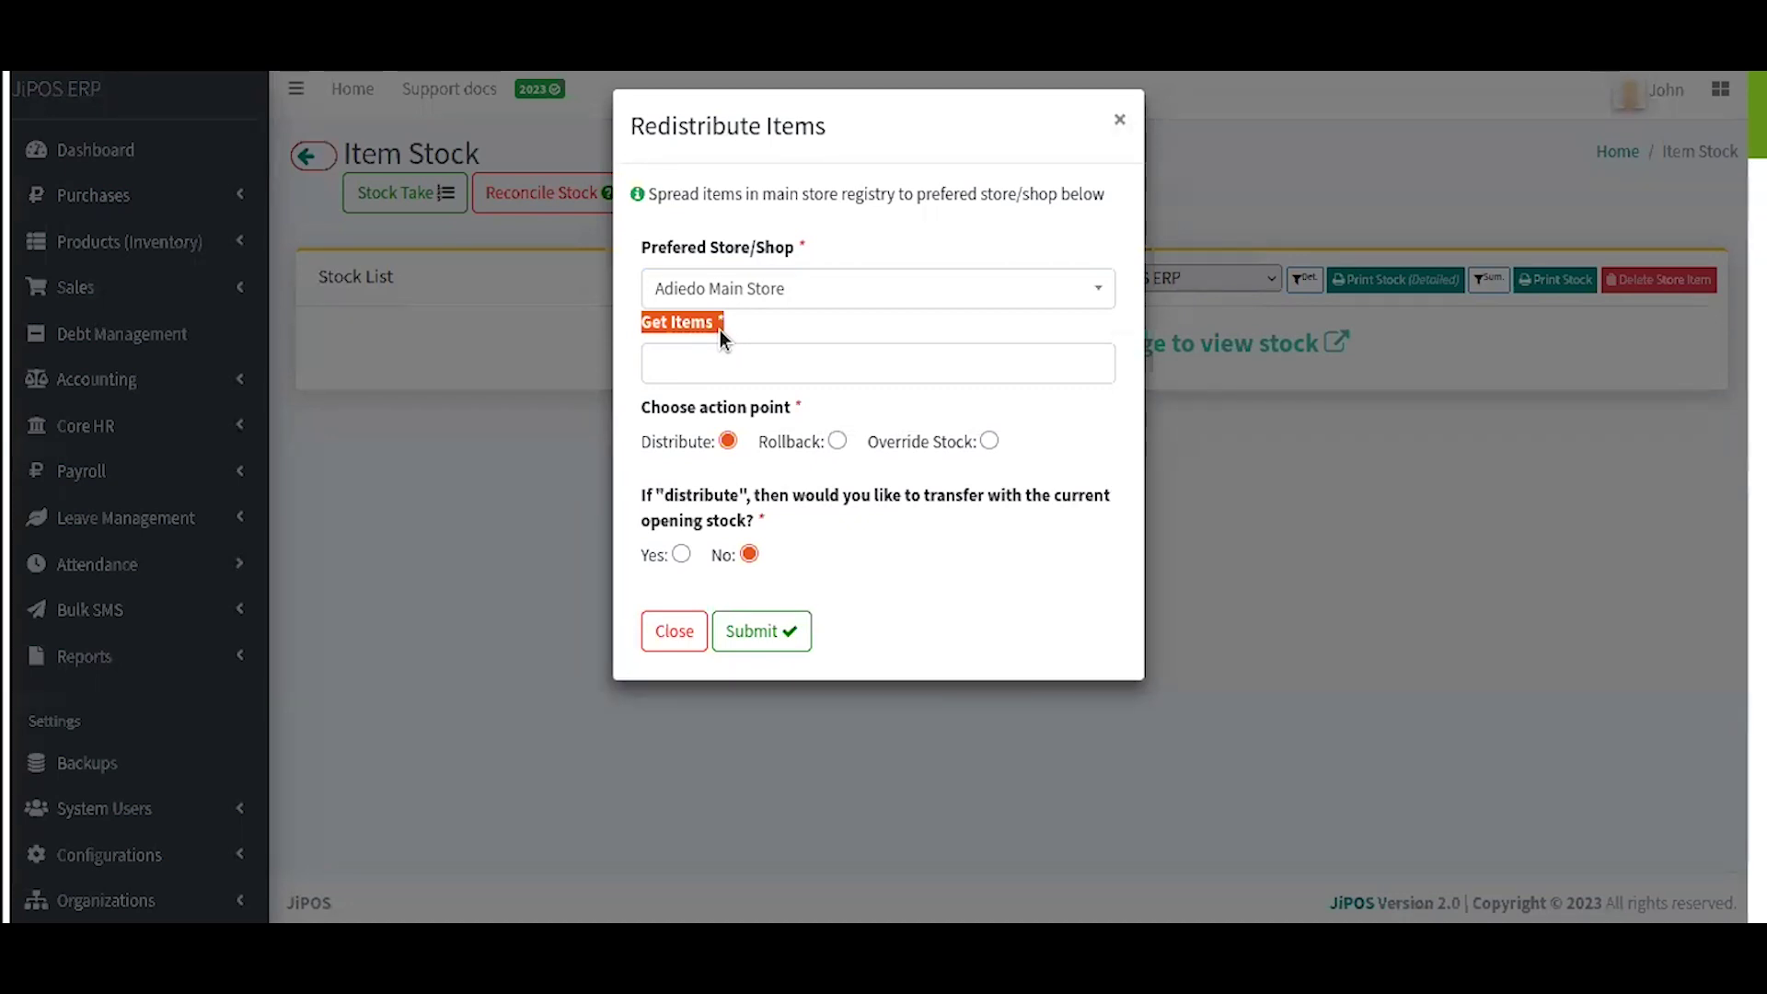
{"action": "left_click", "coordinate": [728, 290]}
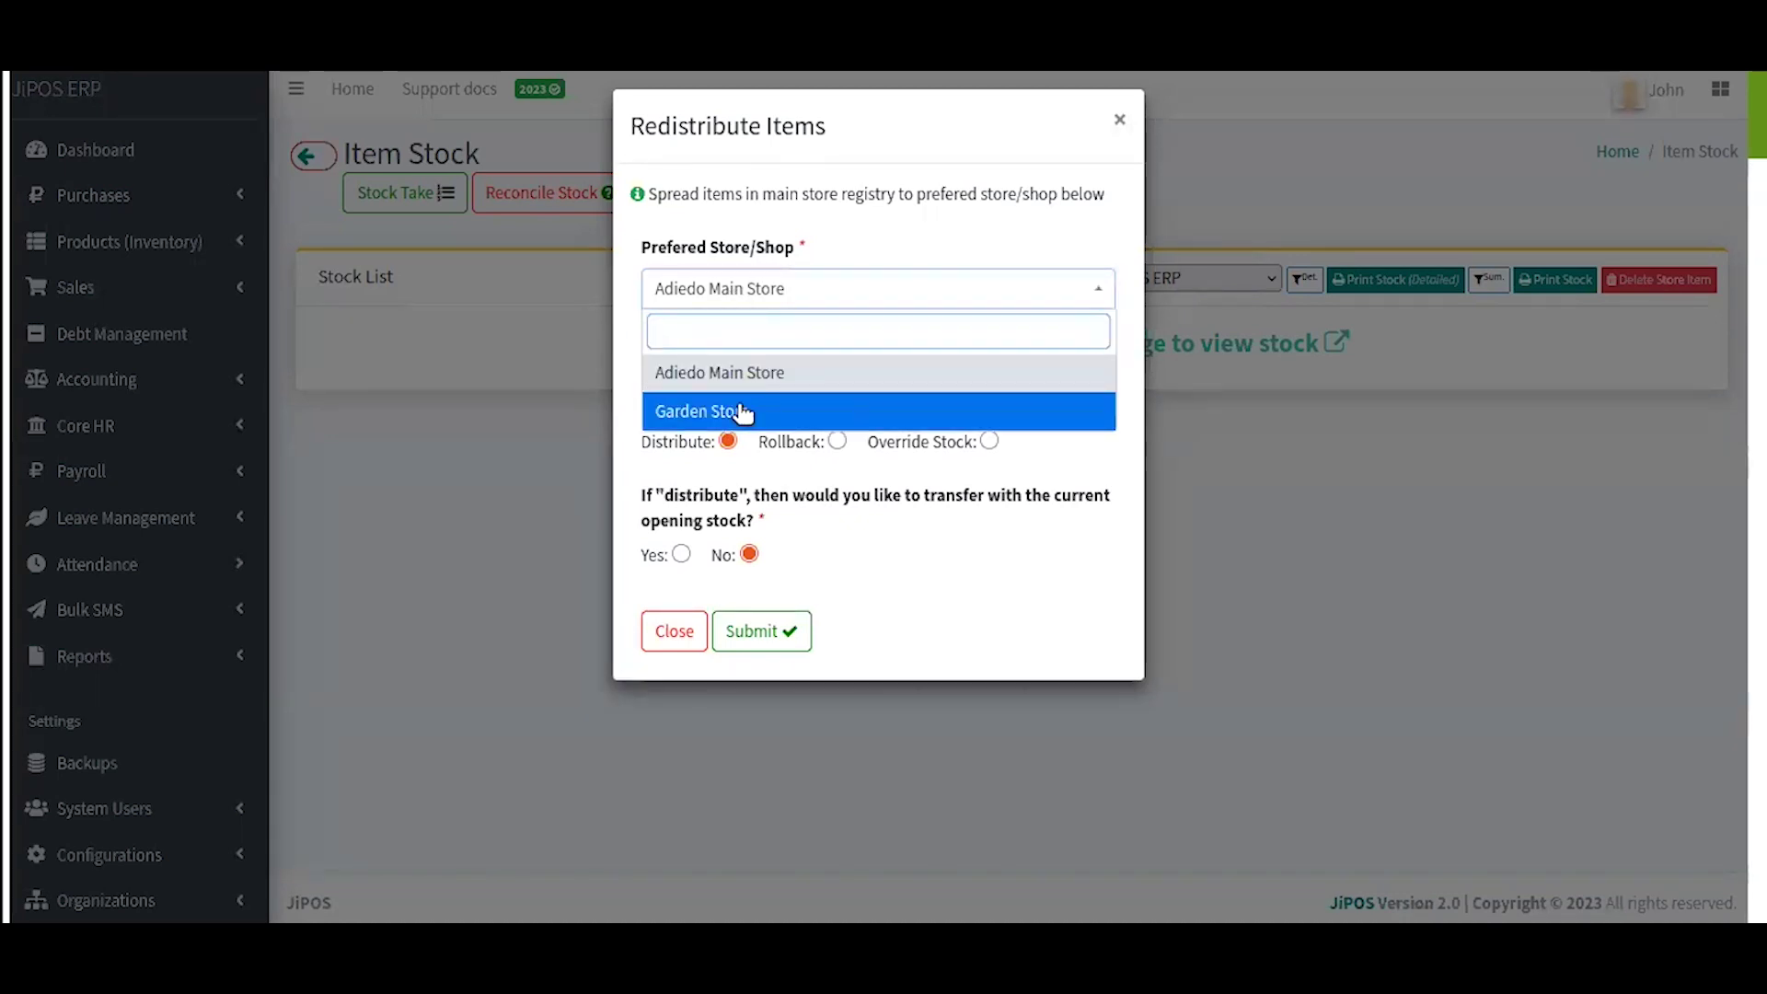
{"action": "left_click", "coordinate": [741, 412]}
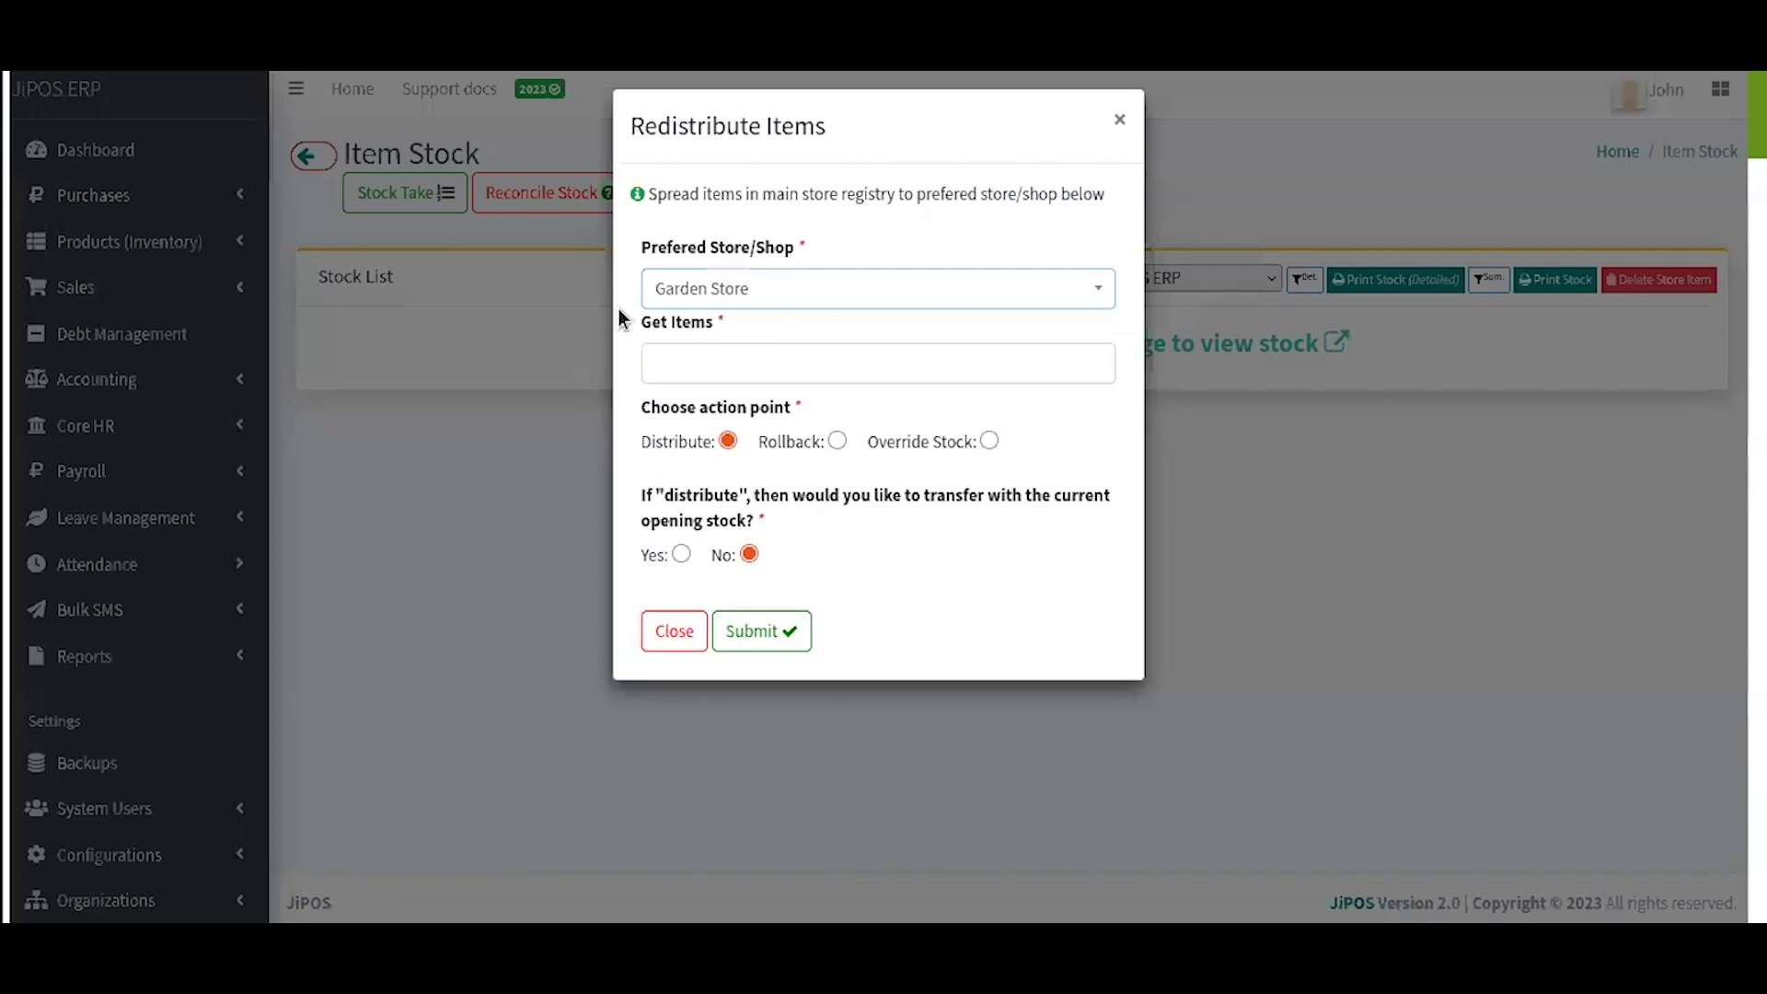
Add Soda 300ml and Iphone Tablets sy3351 to the items to redistribute, and remove Soda 300ml from the selection.
{"action": "left_click", "coordinate": [760, 354]}
{"action": "type", "text": "soda"}
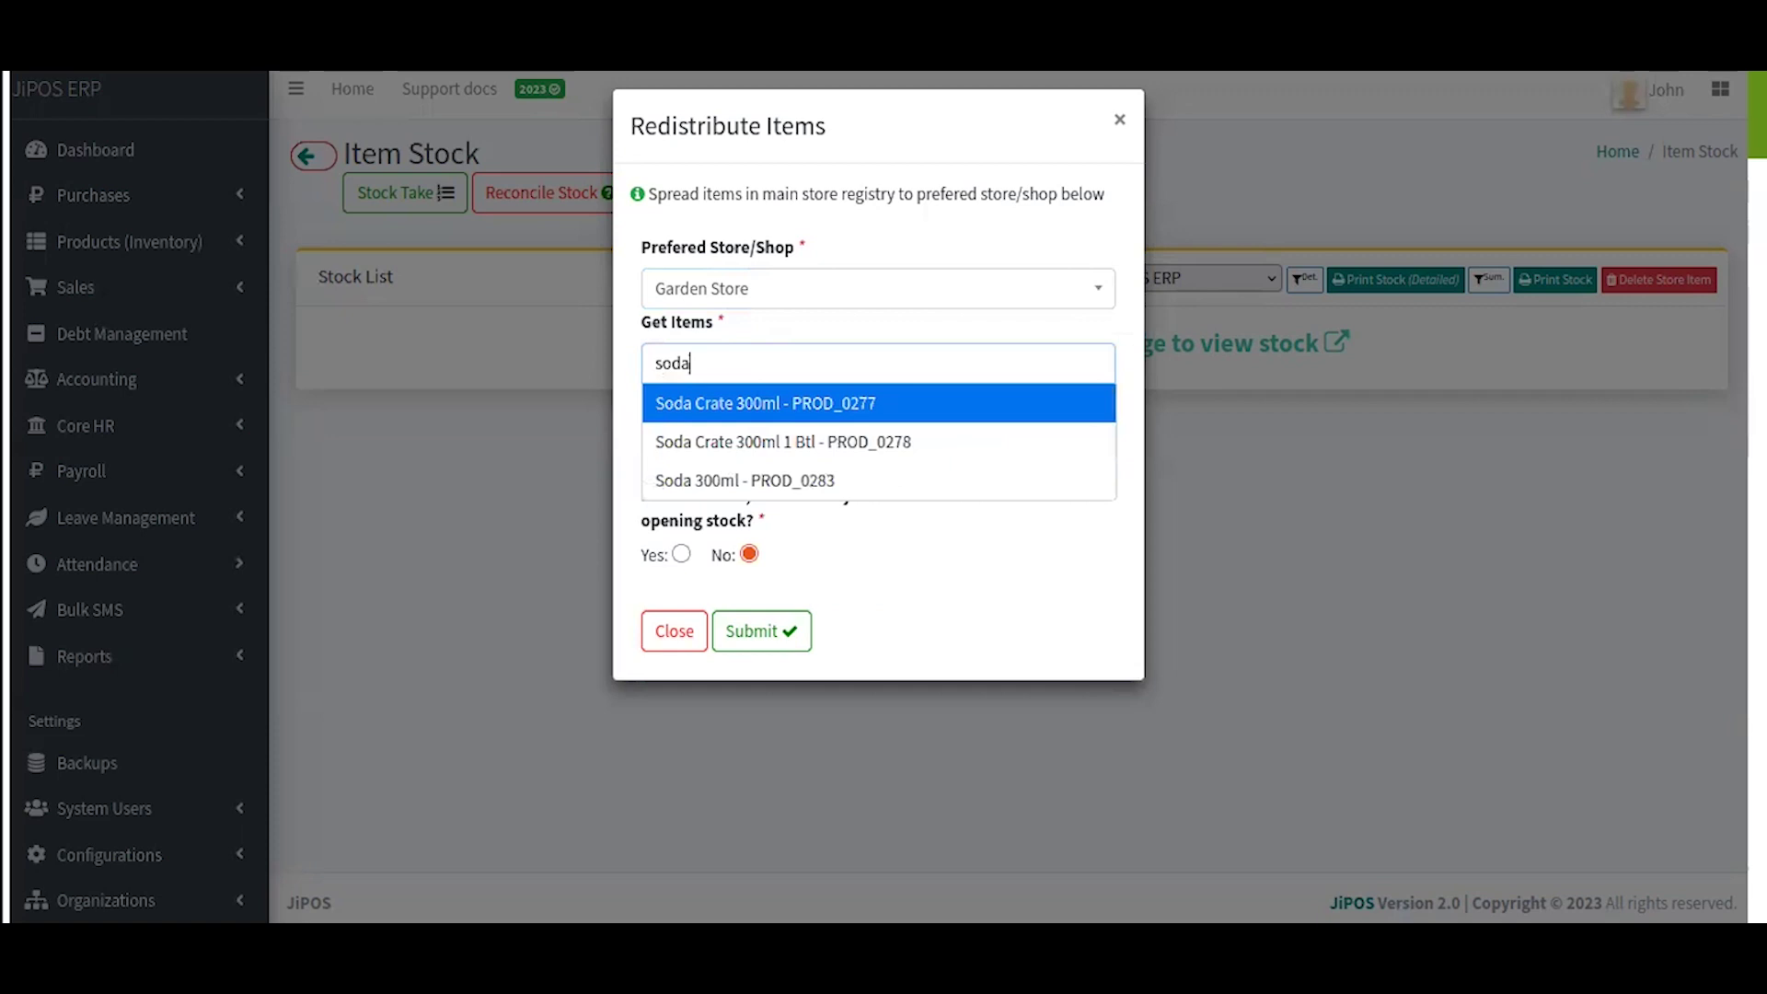
{"action": "left_click", "coordinate": [810, 480]}
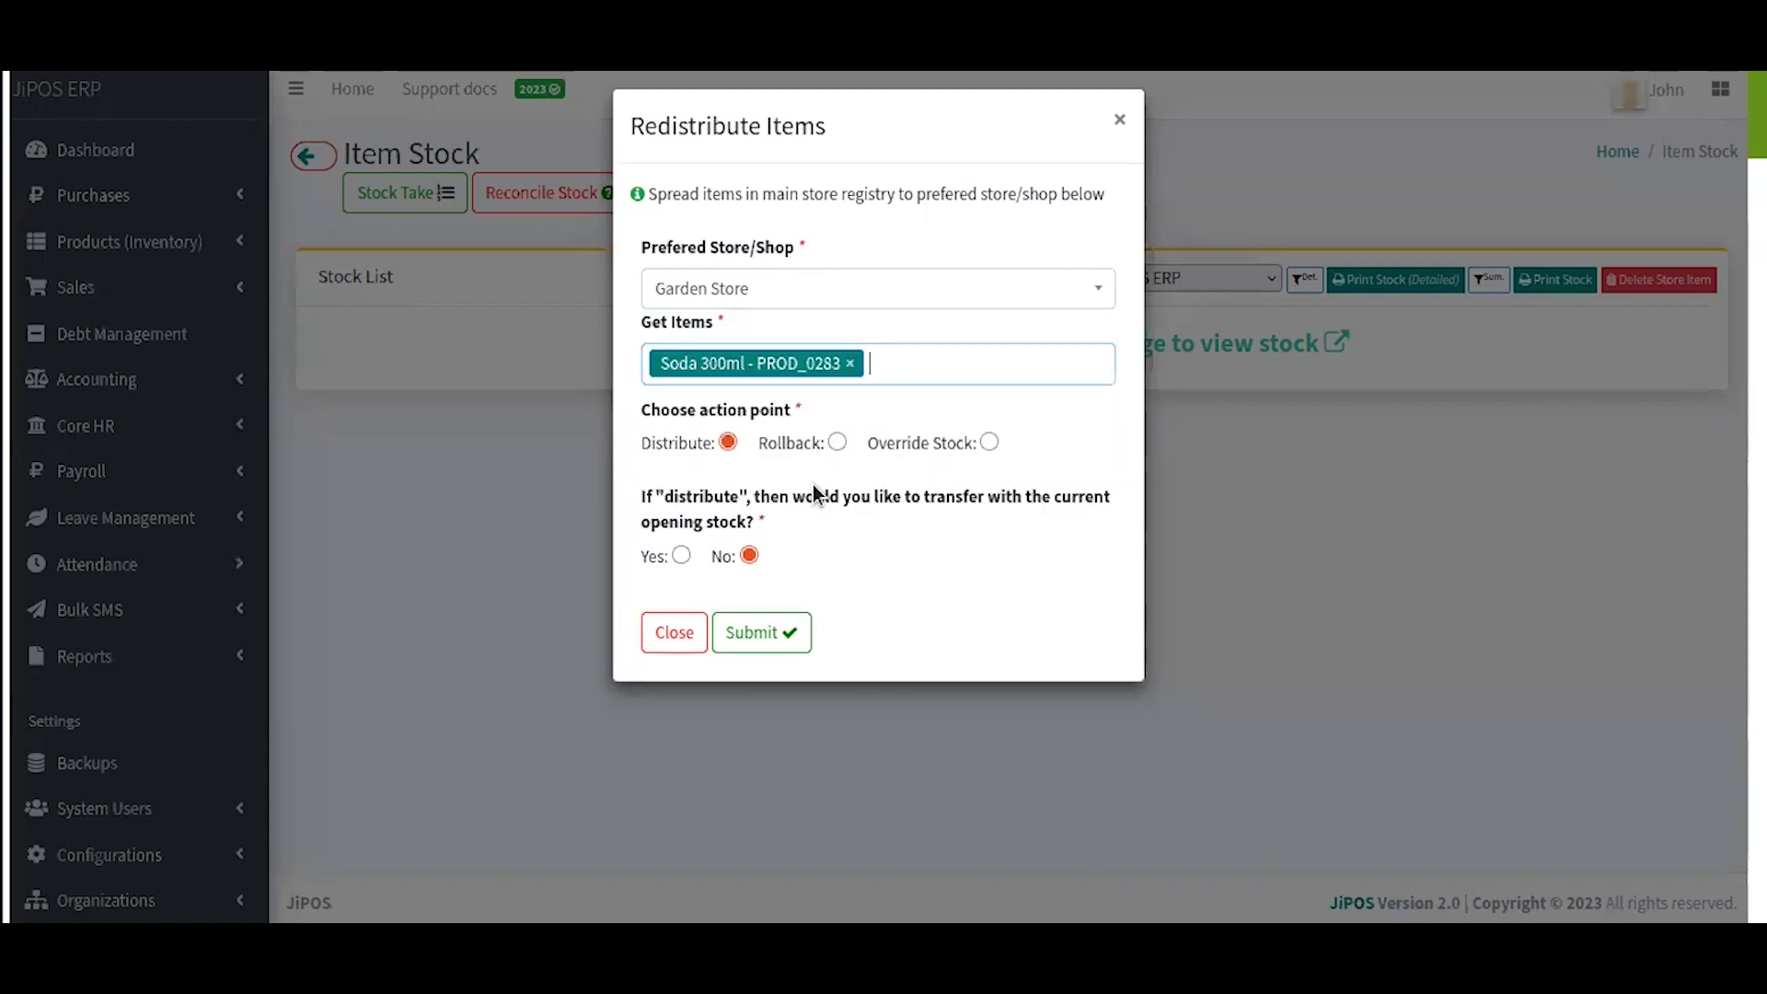
{"action": "left_click", "coordinate": [909, 370]}
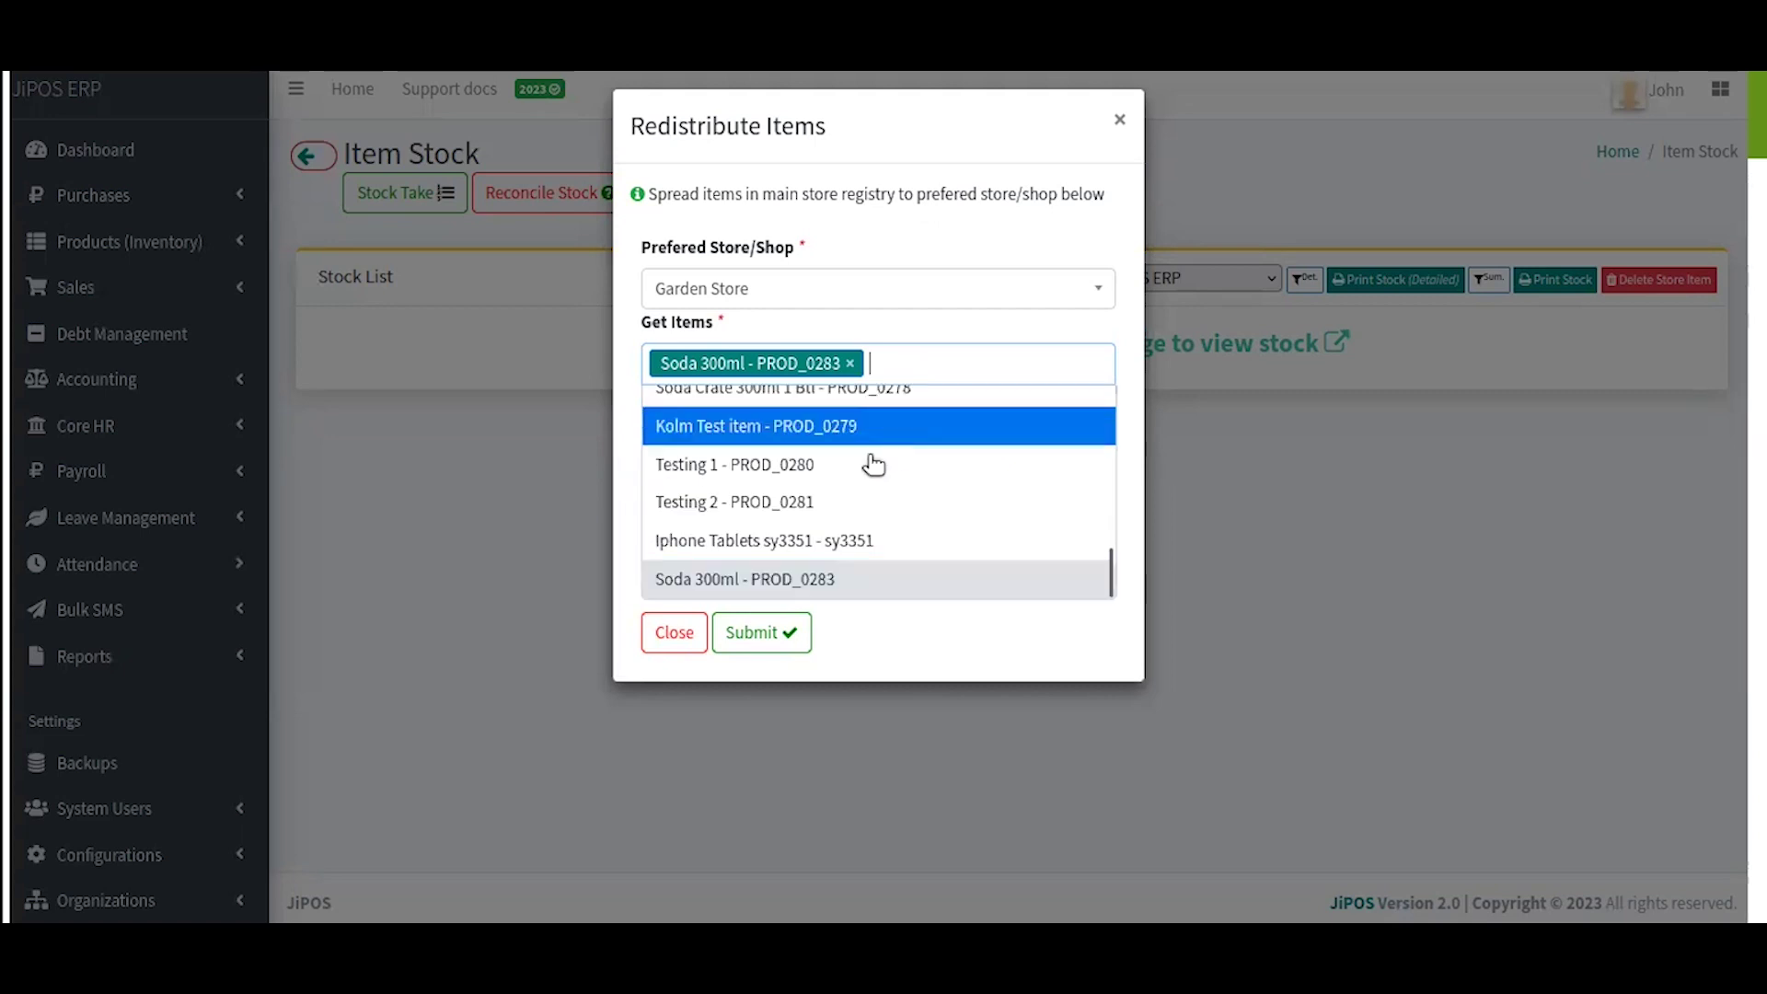
{"action": "left_click", "coordinate": [840, 544]}
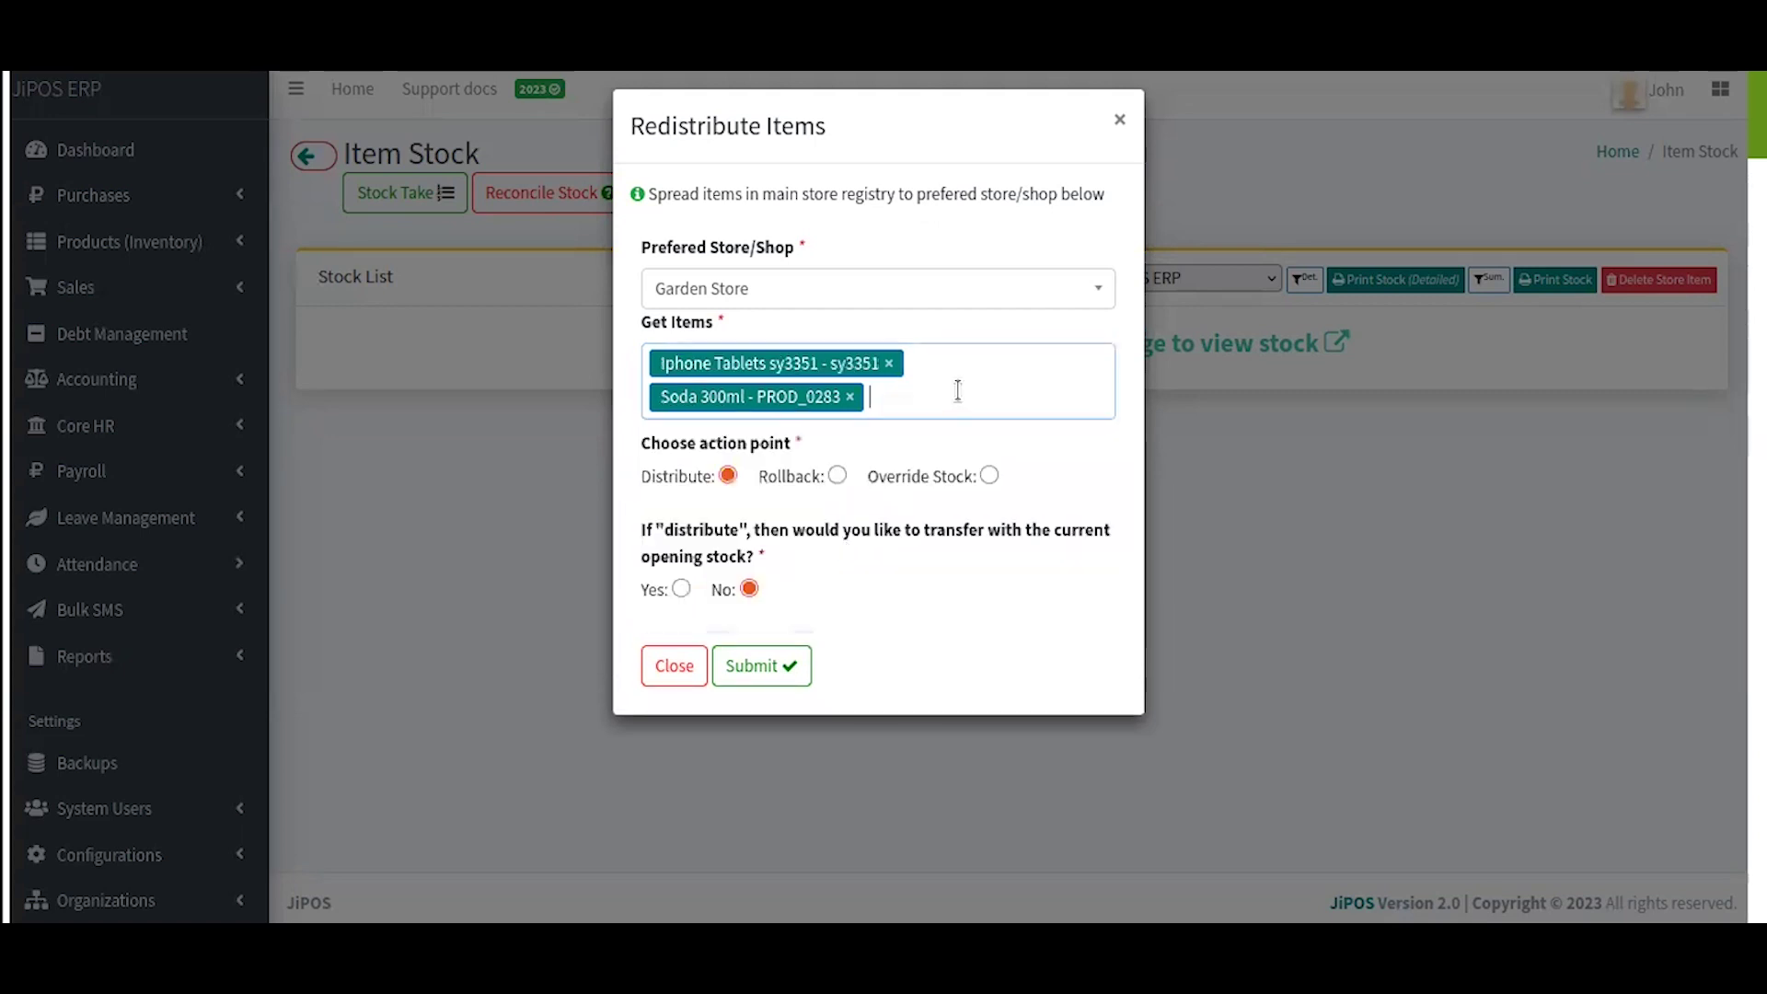
{"action": "left_click", "coordinate": [849, 396]}
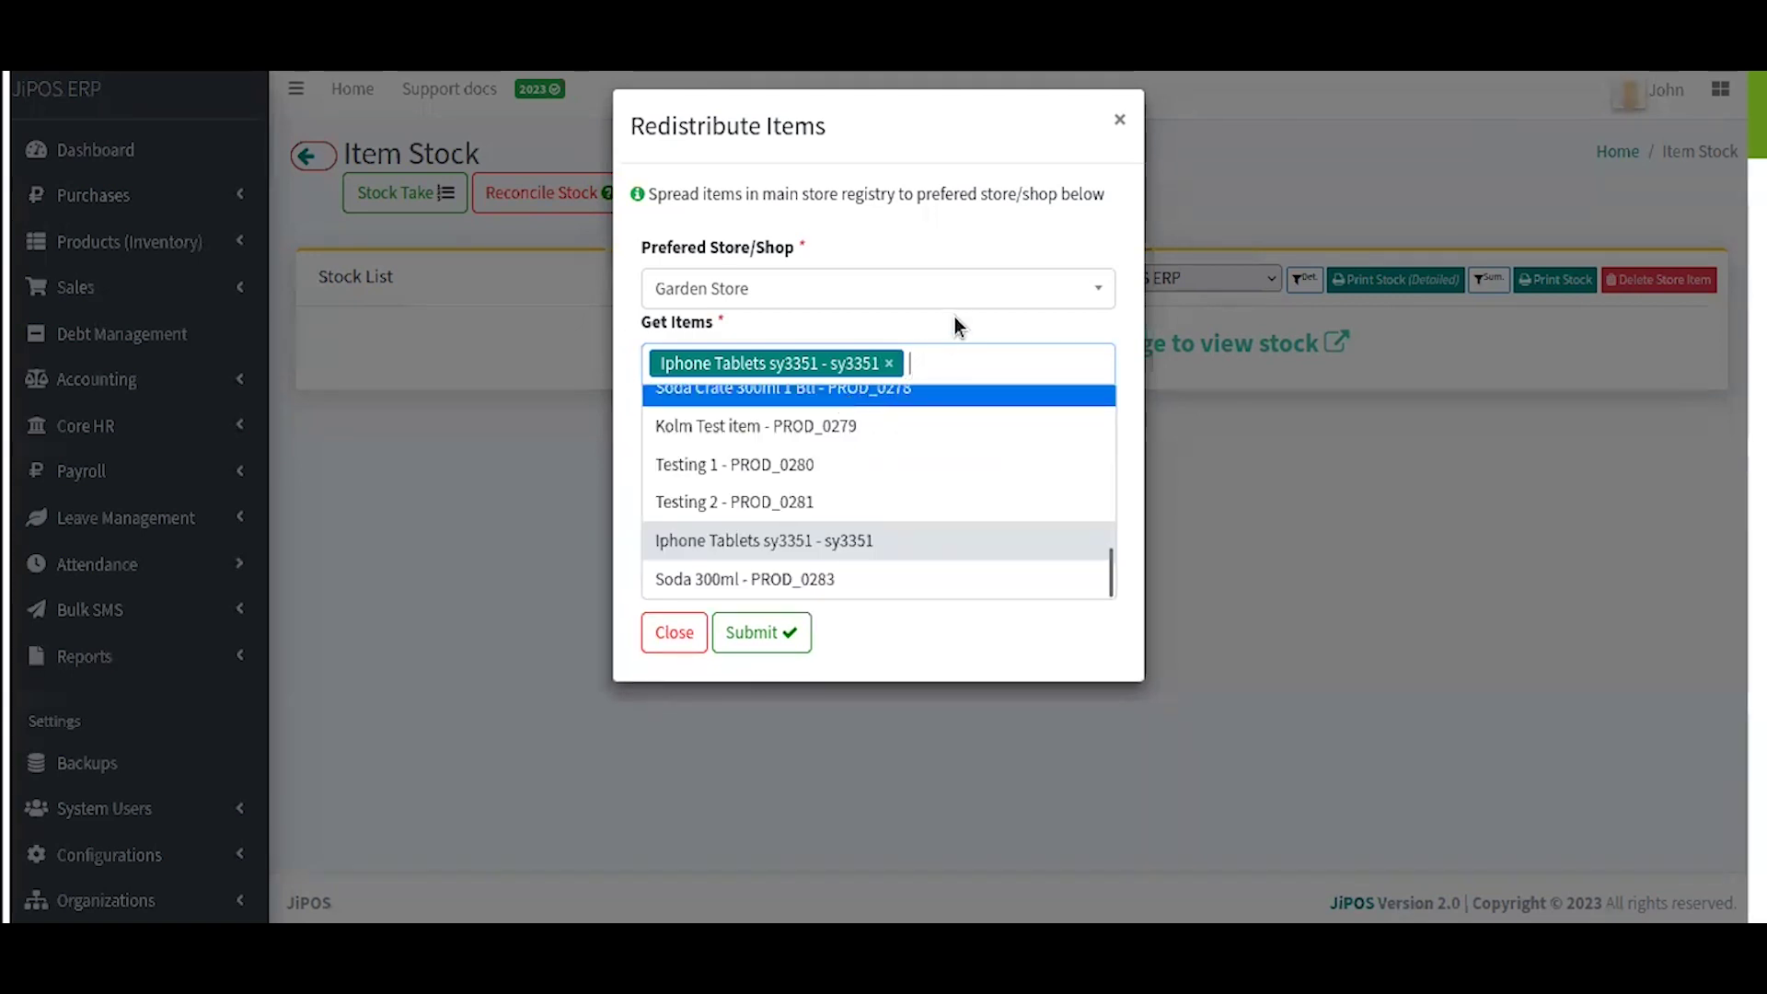
{"action": "scroll", "coordinate": [902, 425], "scroll_direction": "up", "scroll_amount": 5}
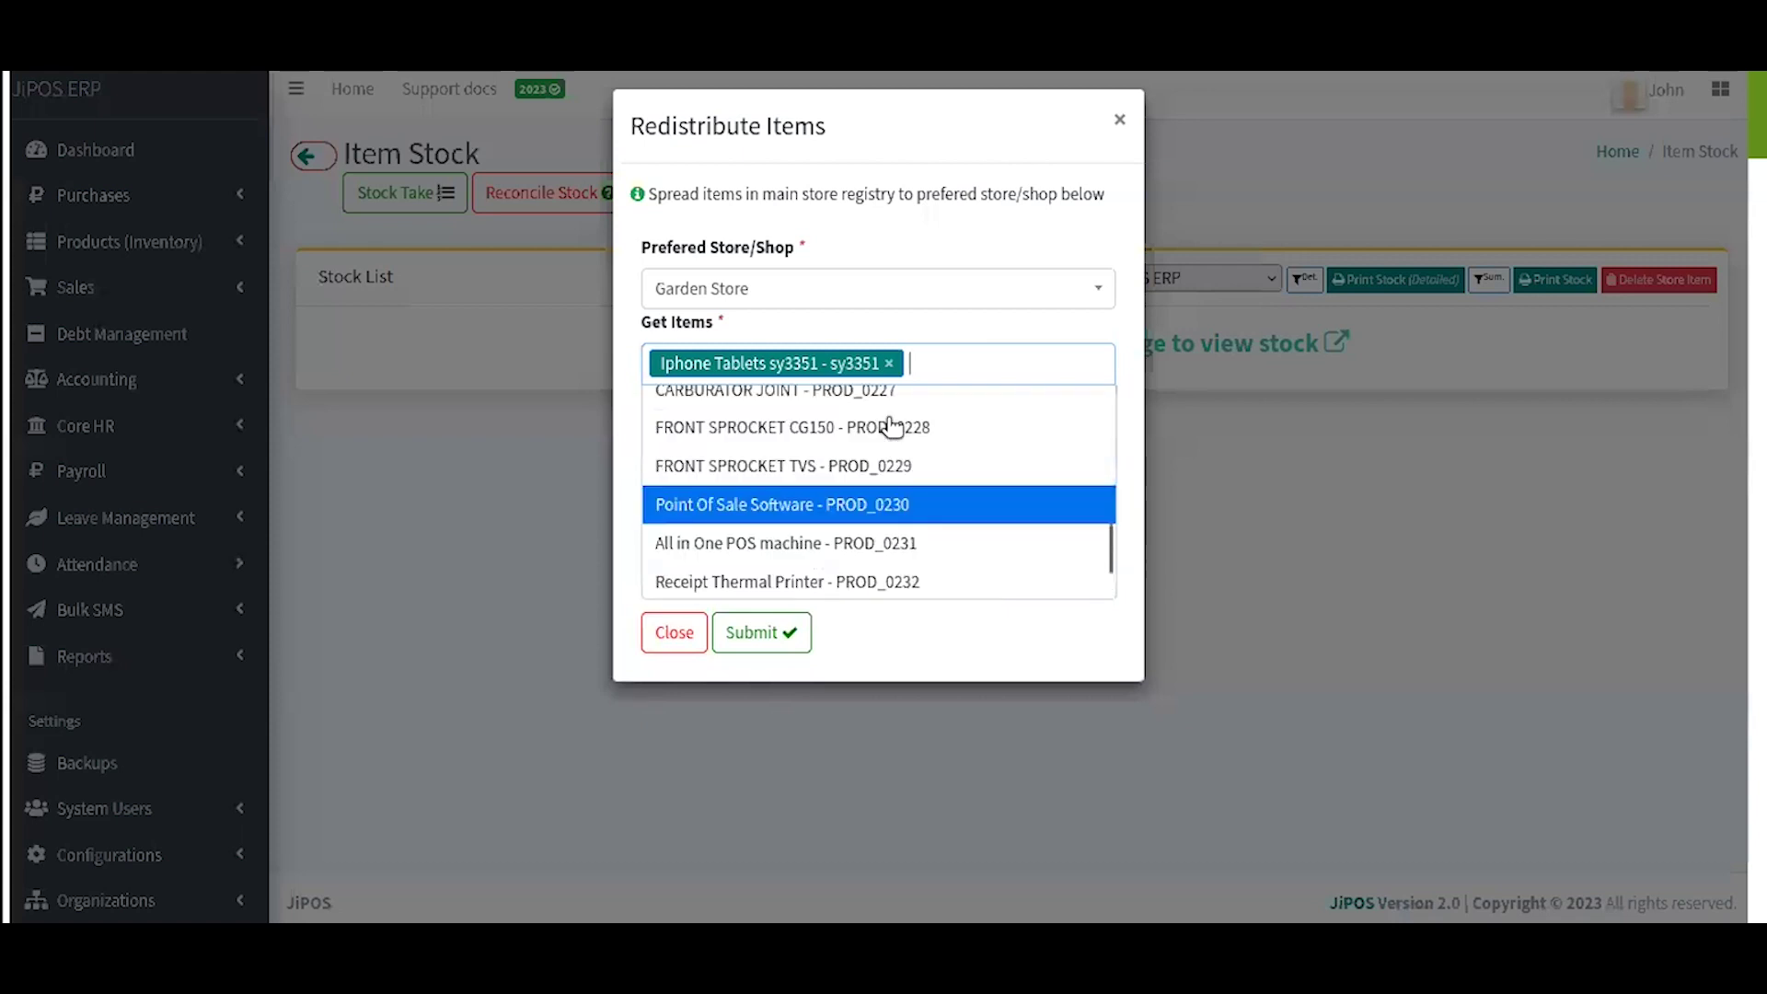
{"action": "type", "text": "all"}
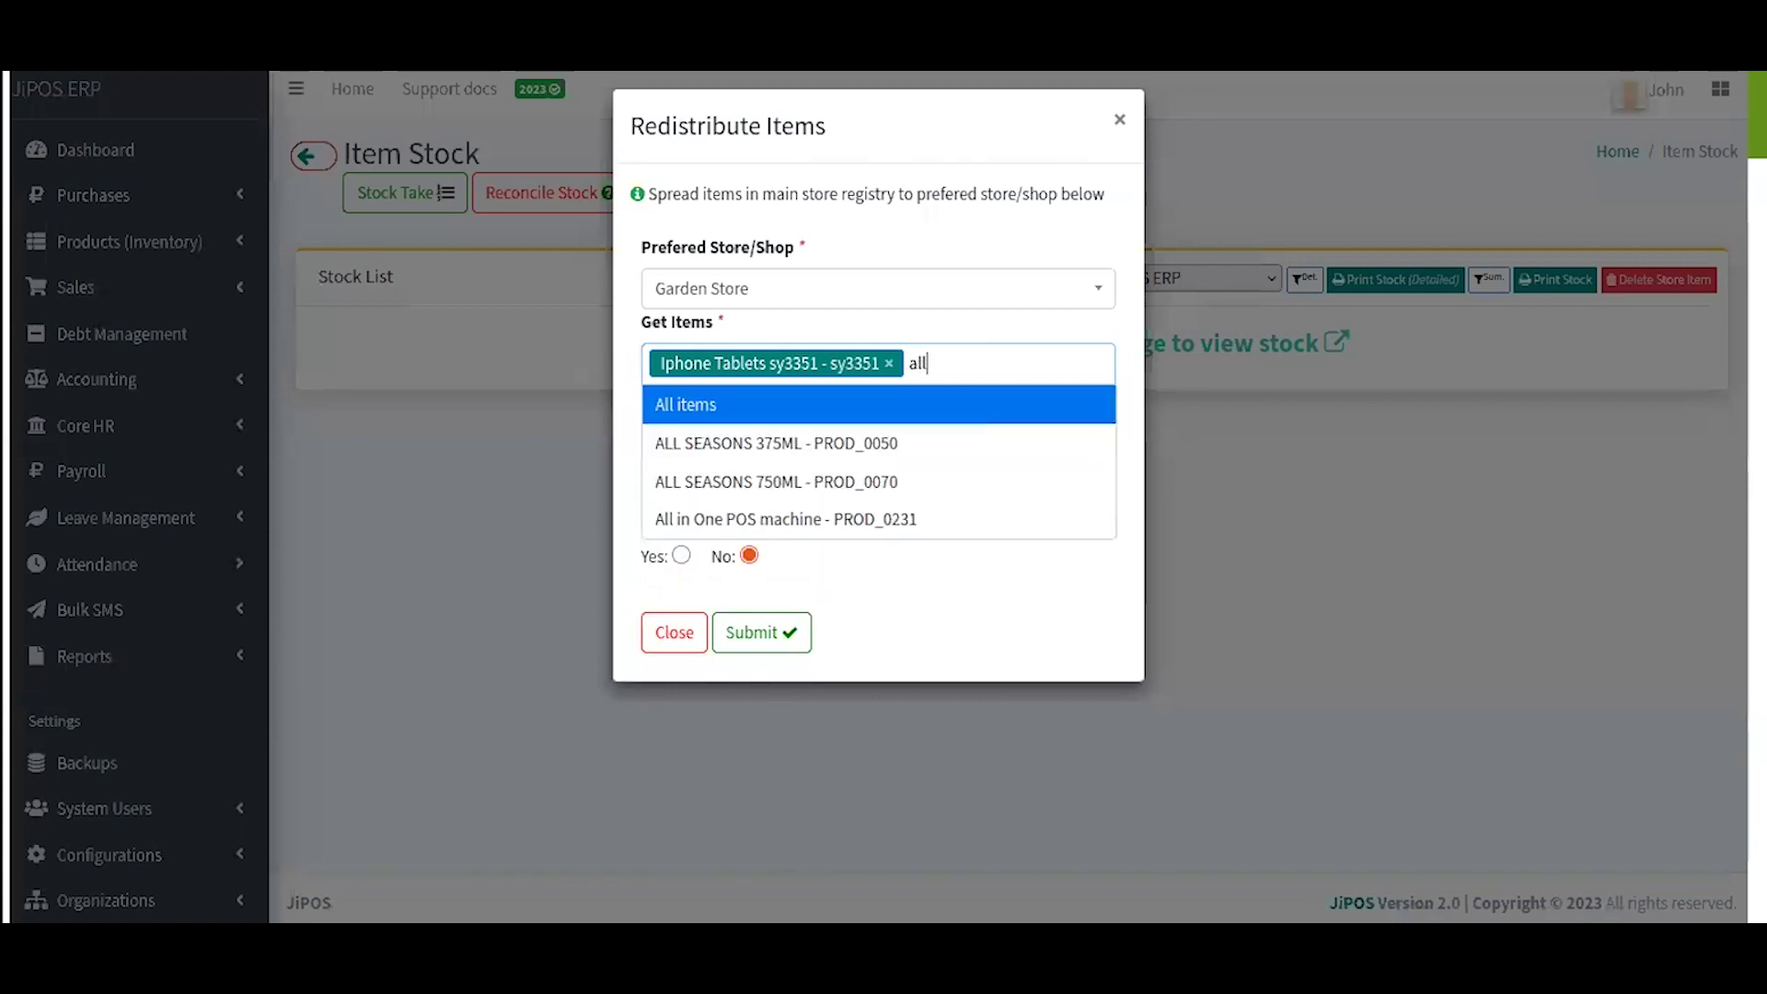
{"action": "left_click", "coordinate": [724, 405]}
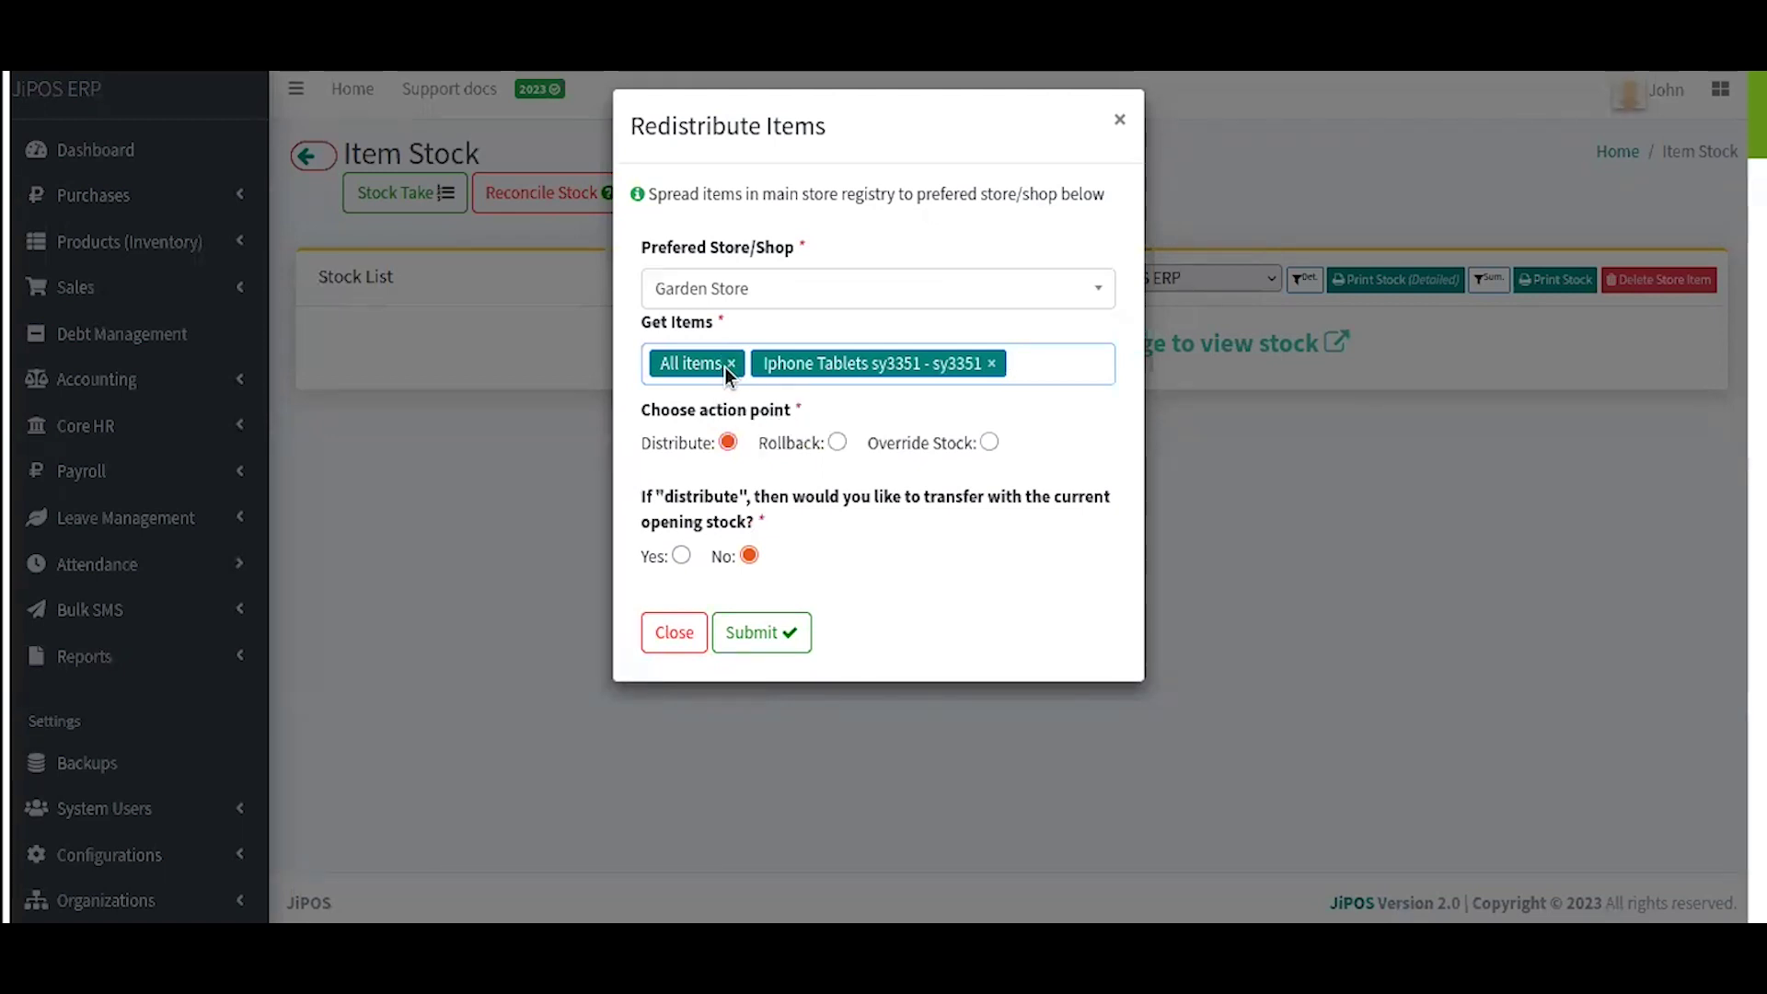
{"action": "left_click", "coordinate": [732, 364]}
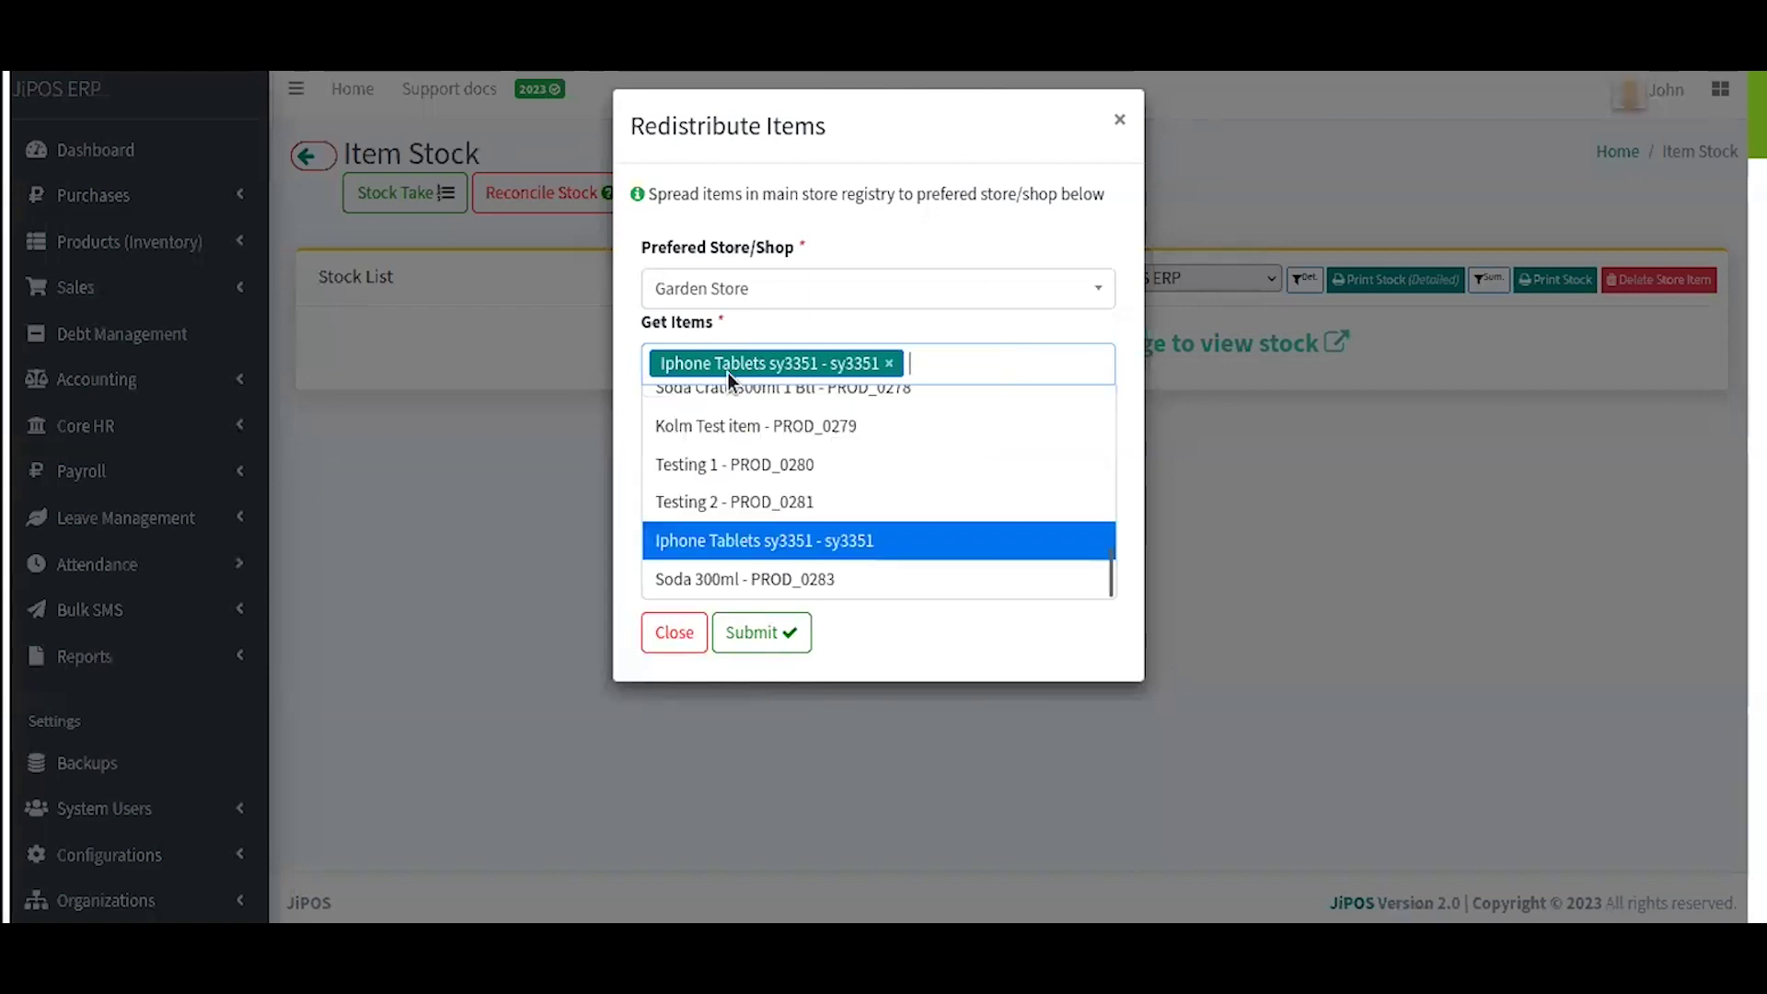
{"action": "left_click", "coordinate": [975, 346]}
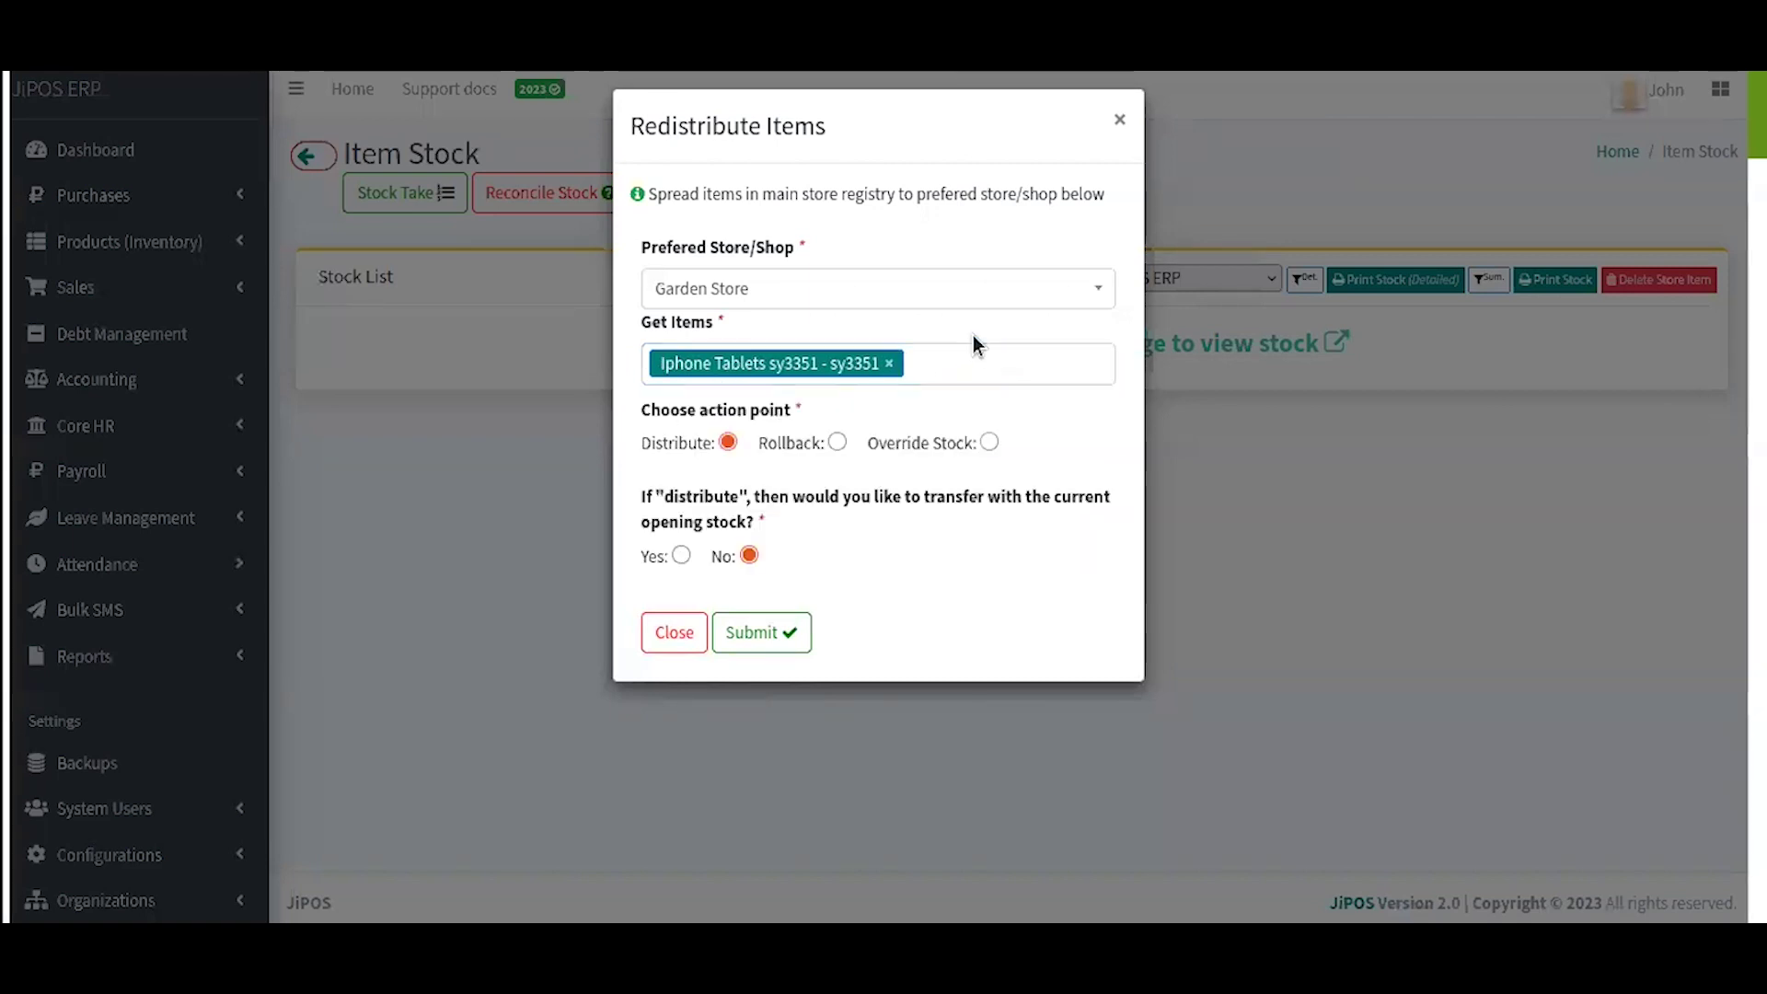
Replace Iphone Tablets sy3351 with Soda 300ml - PROD_0283 as the only item to redistribute.
{"action": "left_click", "coordinate": [887, 364]}
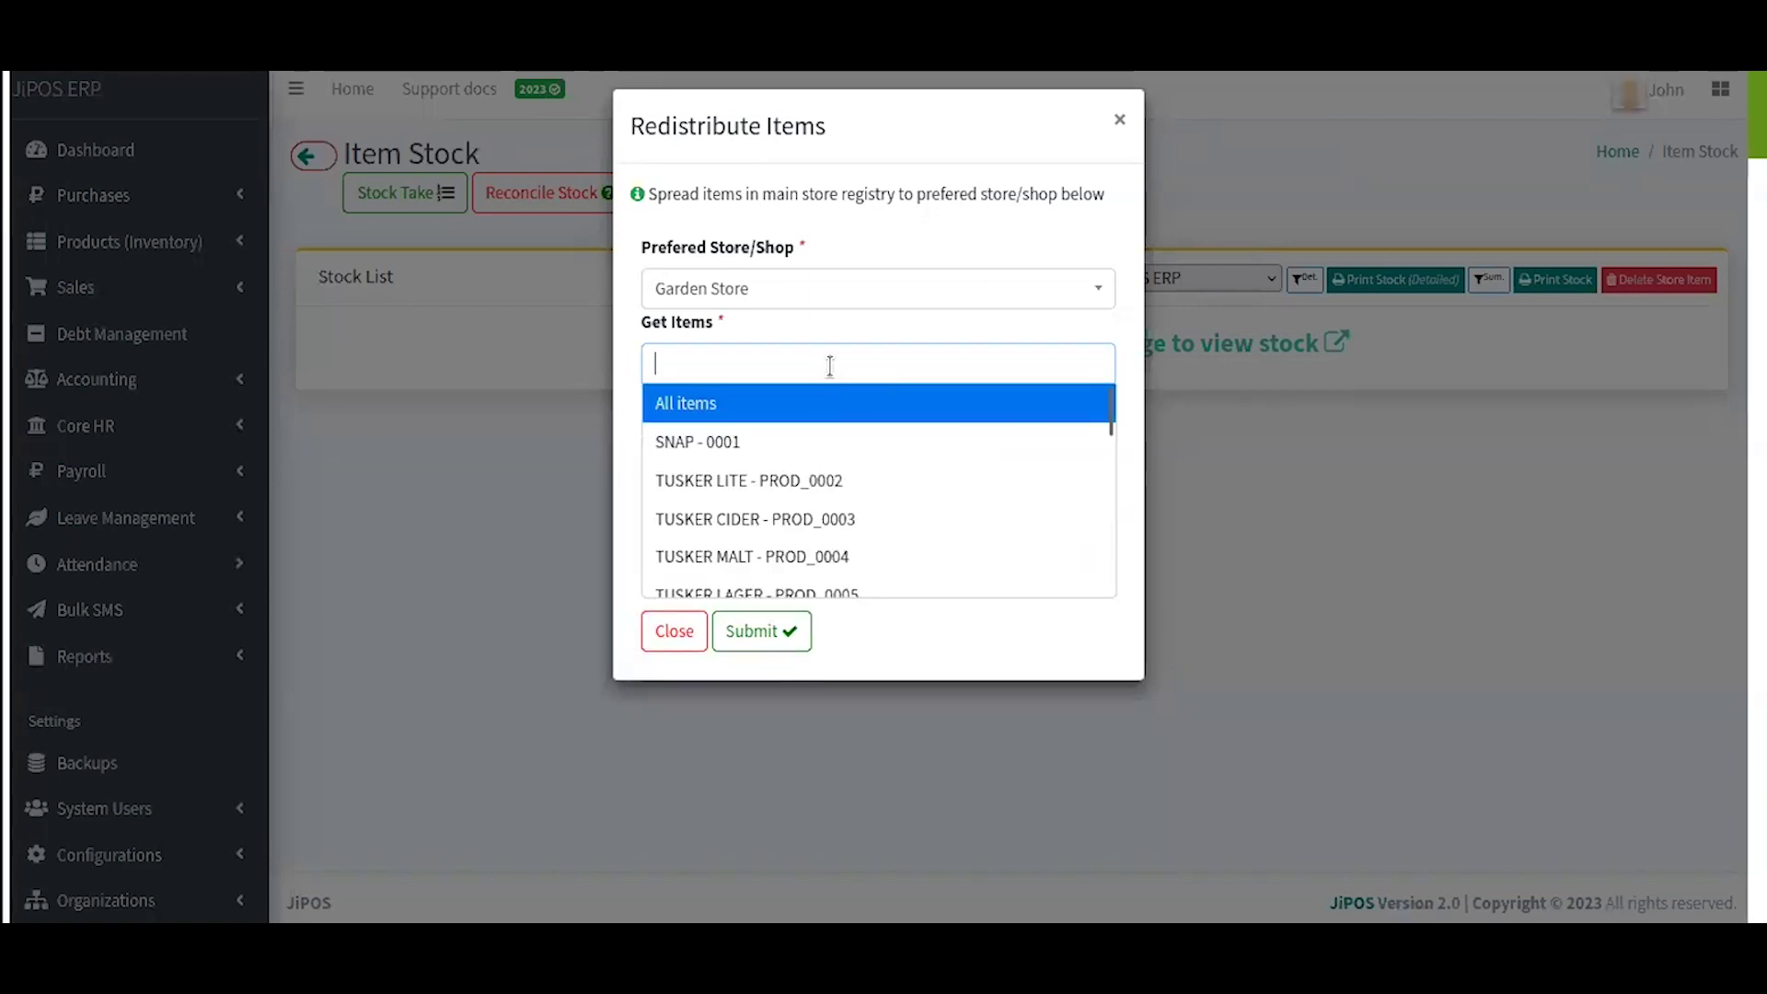
{"action": "type", "text": "soda"}
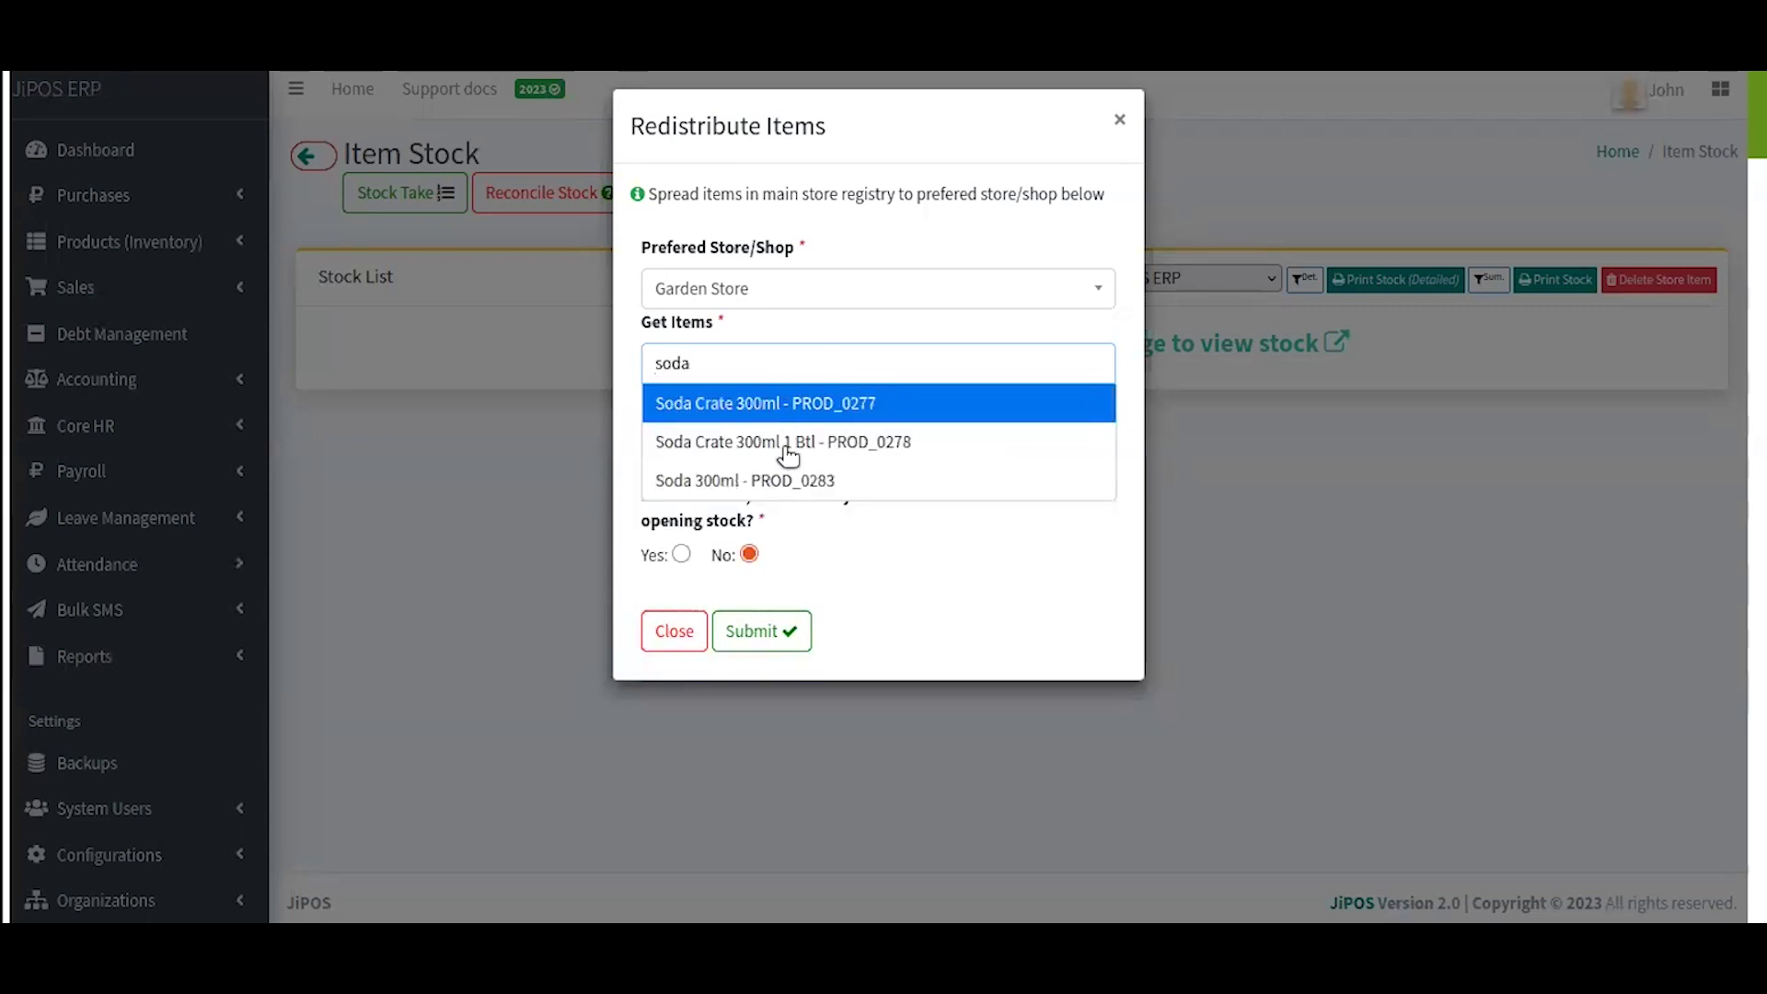
{"action": "left_click", "coordinate": [793, 481]}
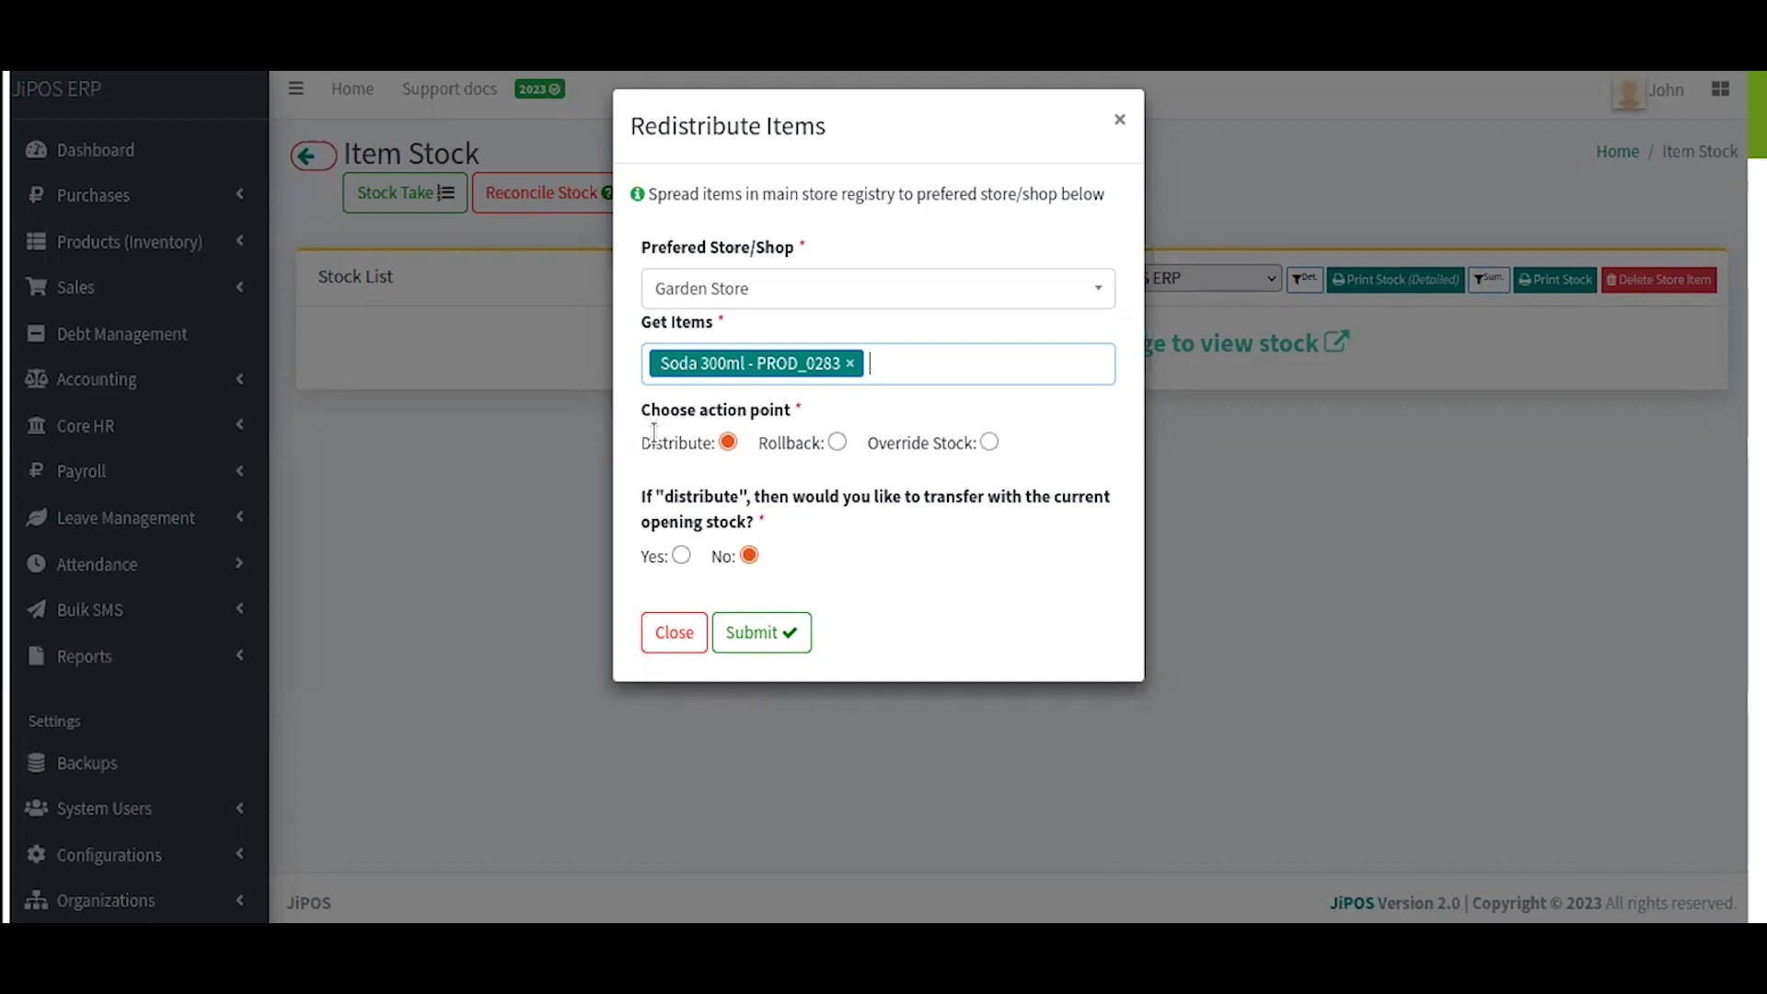
{"action": "left_click_drag", "start_coordinate": [641, 442], "coordinate": [971, 448]}
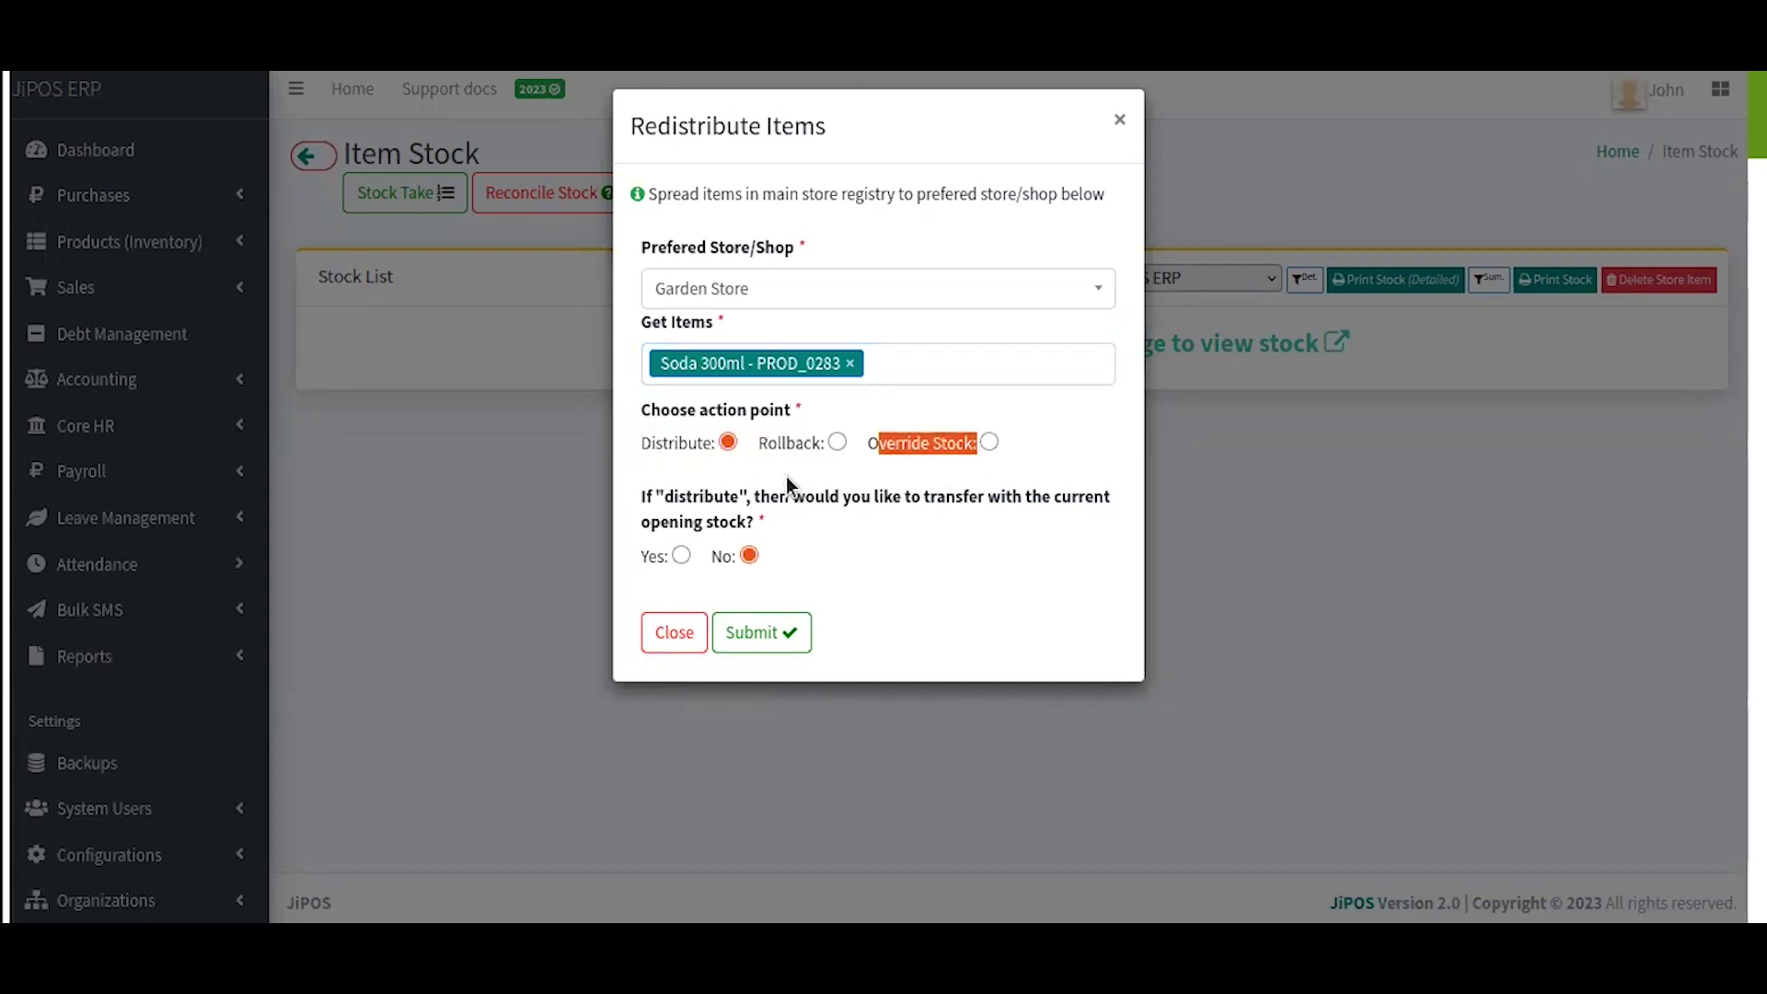
{"action": "double_click", "coordinate": [668, 447]}
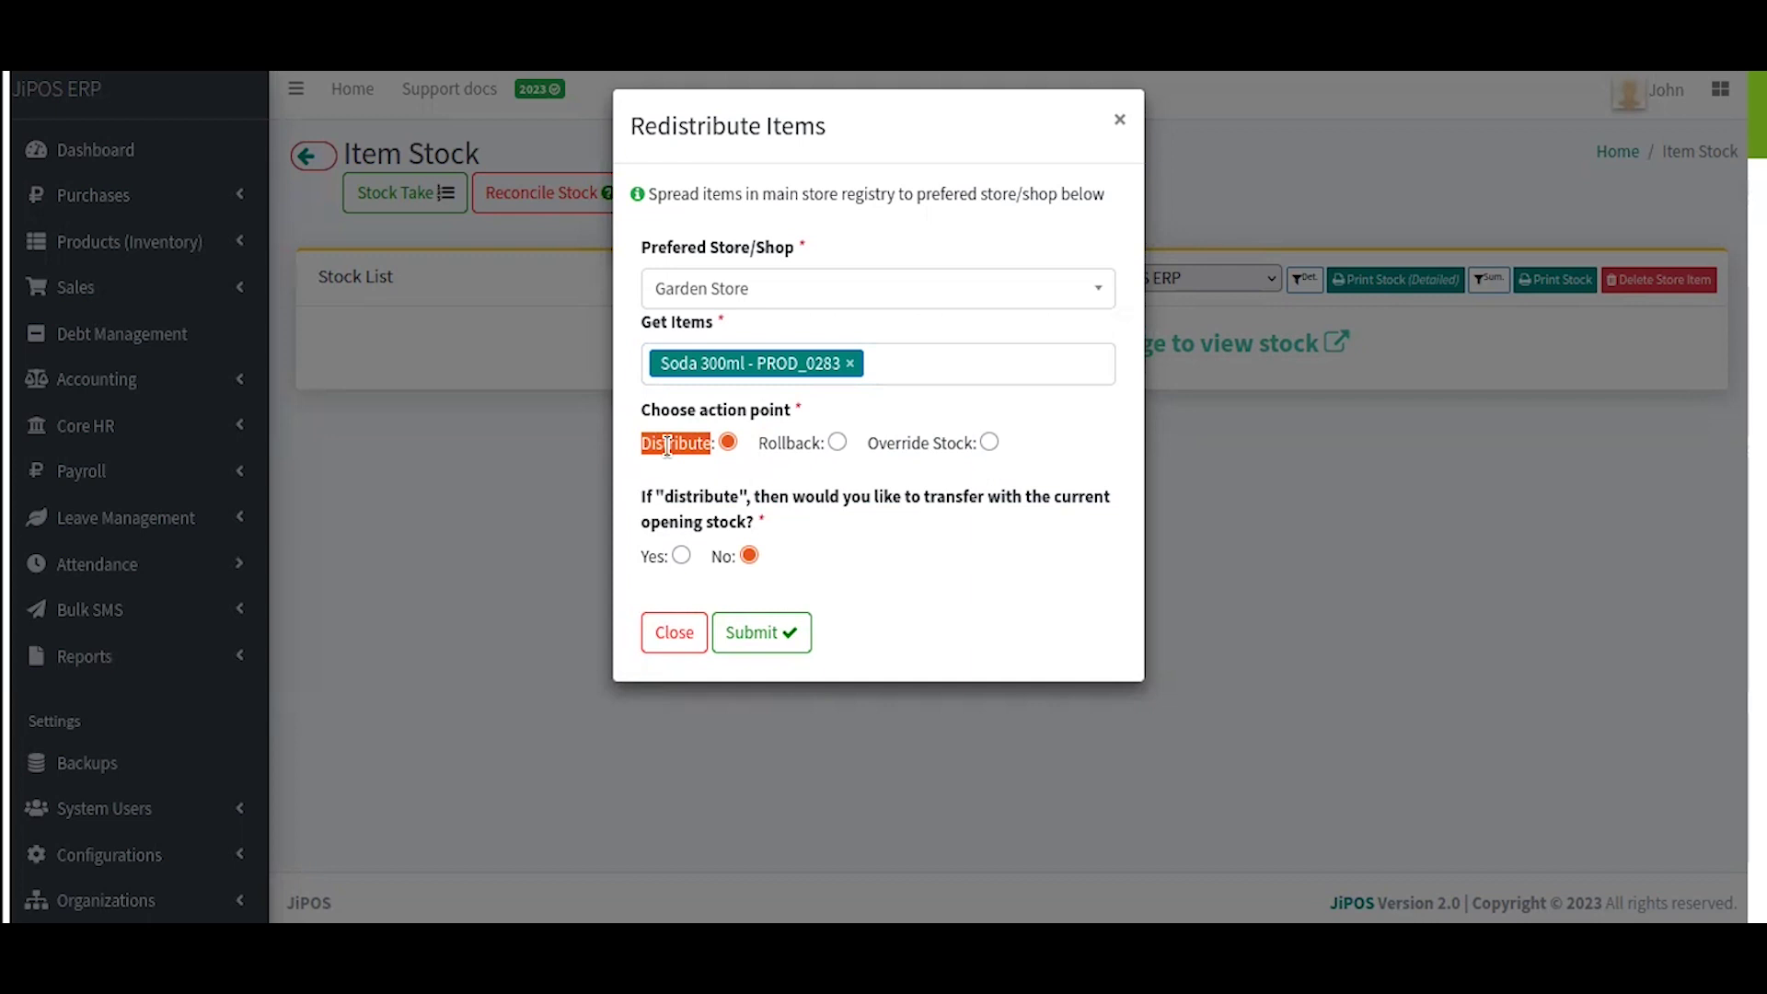
{"action": "left_click", "coordinate": [838, 445]}
{"action": "left_click", "coordinate": [729, 443]}
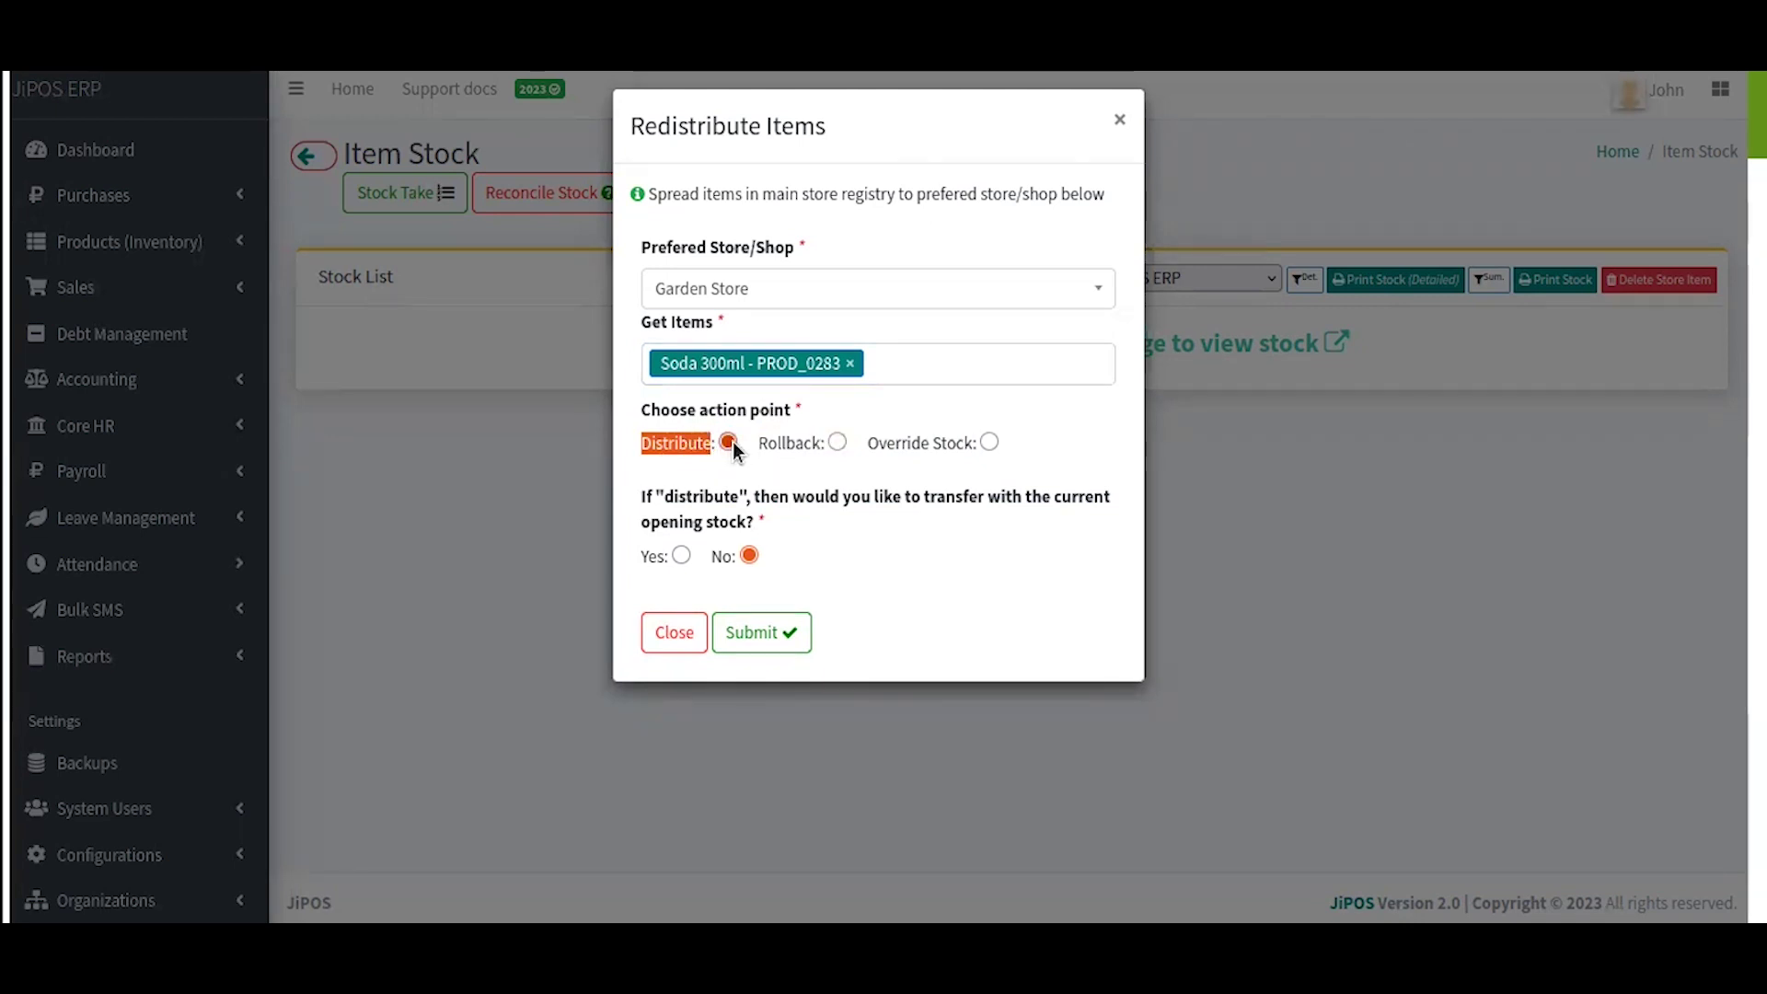
{"action": "left_click", "coordinate": [837, 444]}
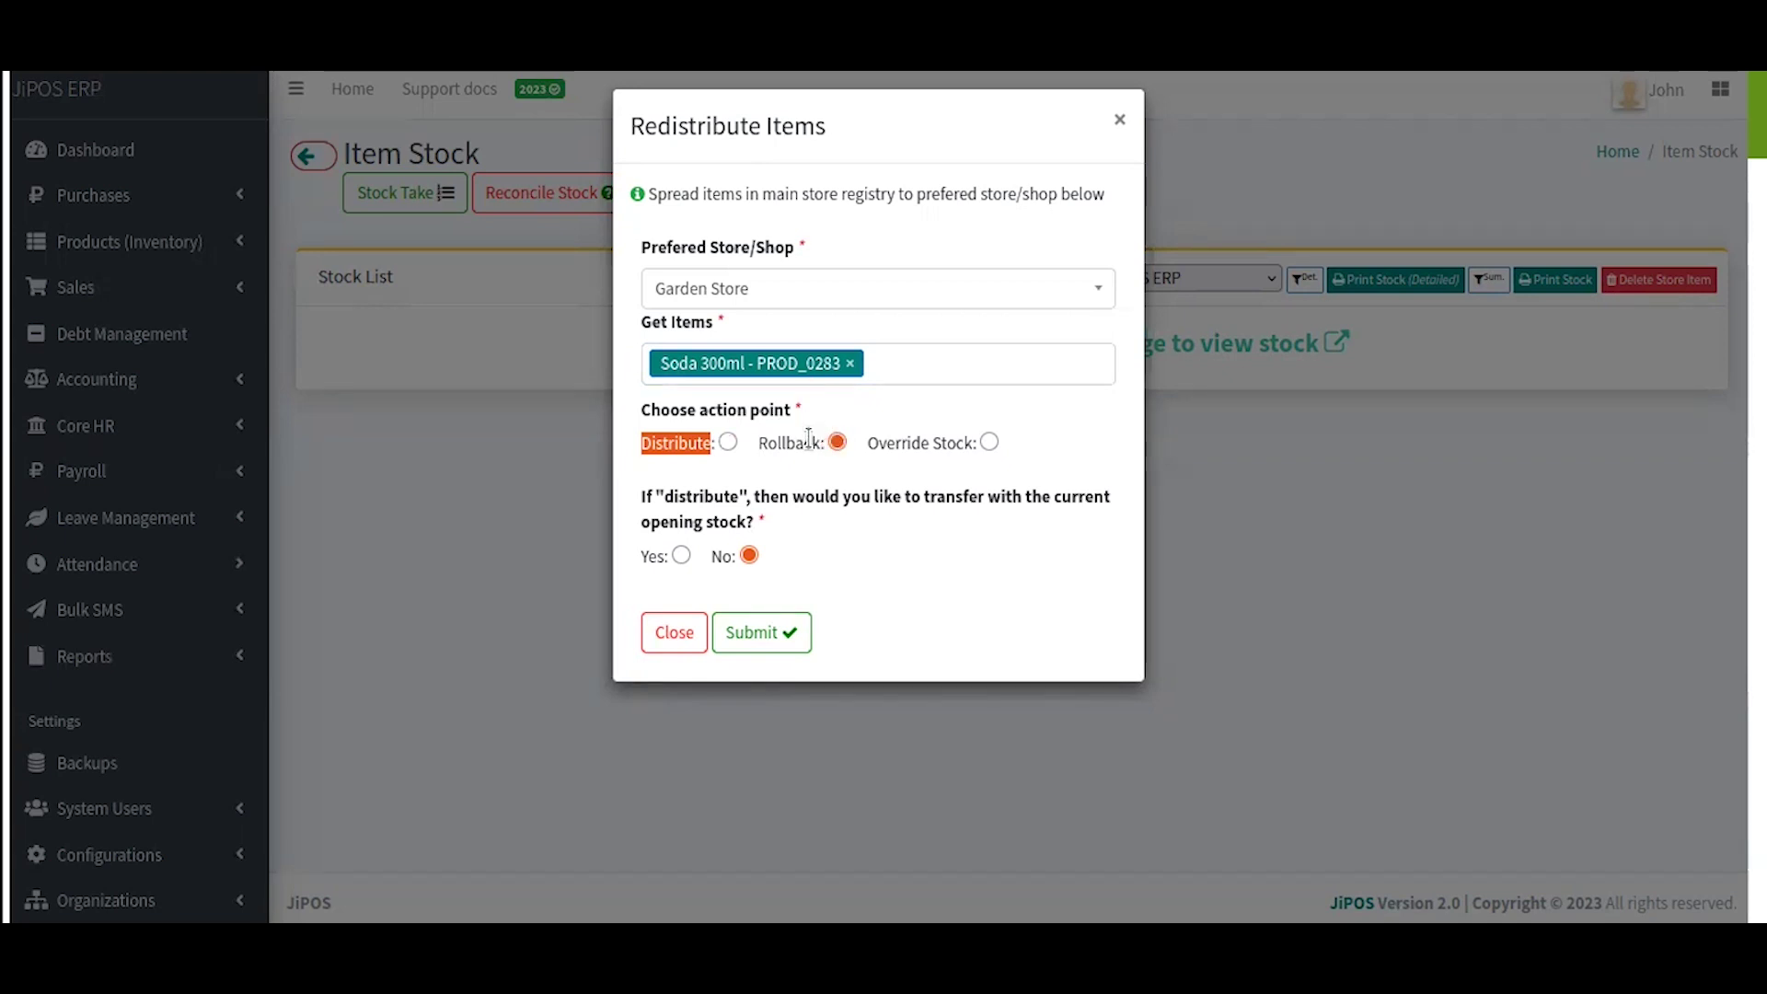
{"action": "left_click", "coordinate": [834, 442]}
{"action": "left_click", "coordinate": [988, 443]}
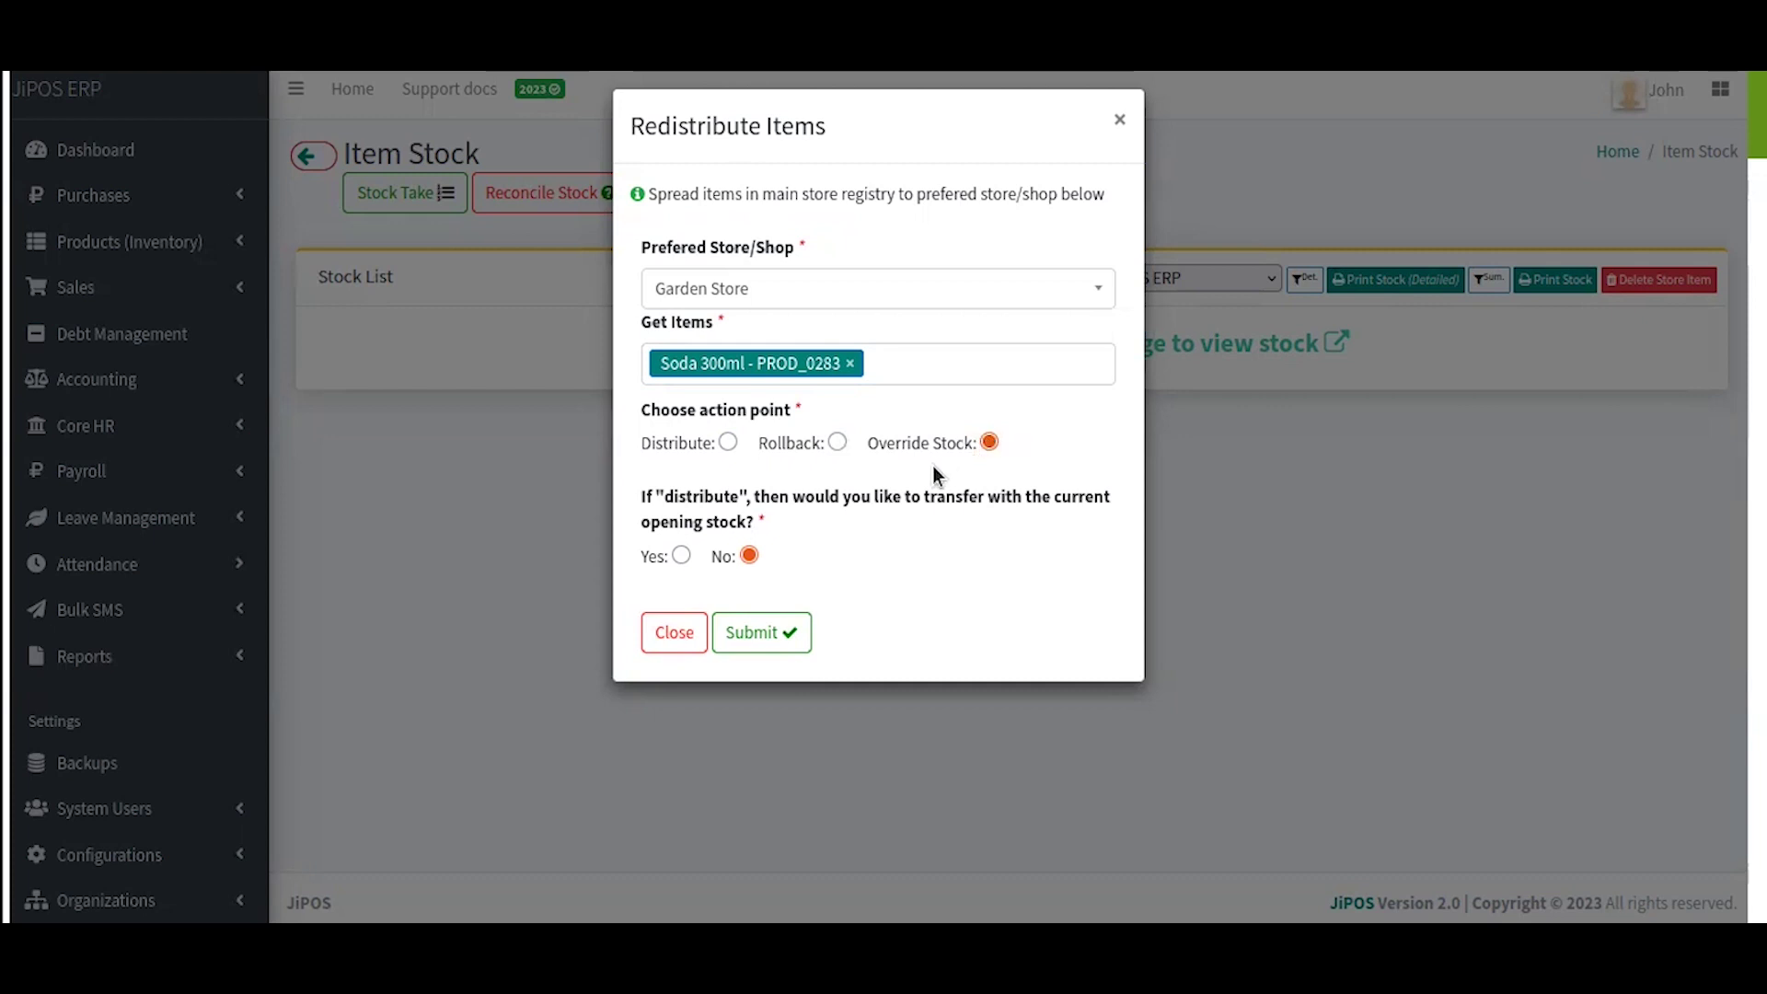
Choose Distribute as the action point, transfer with the current opening stock, and submit the redistribution.
{"action": "left_click", "coordinate": [726, 443]}
{"action": "double_click", "coordinate": [673, 443]}
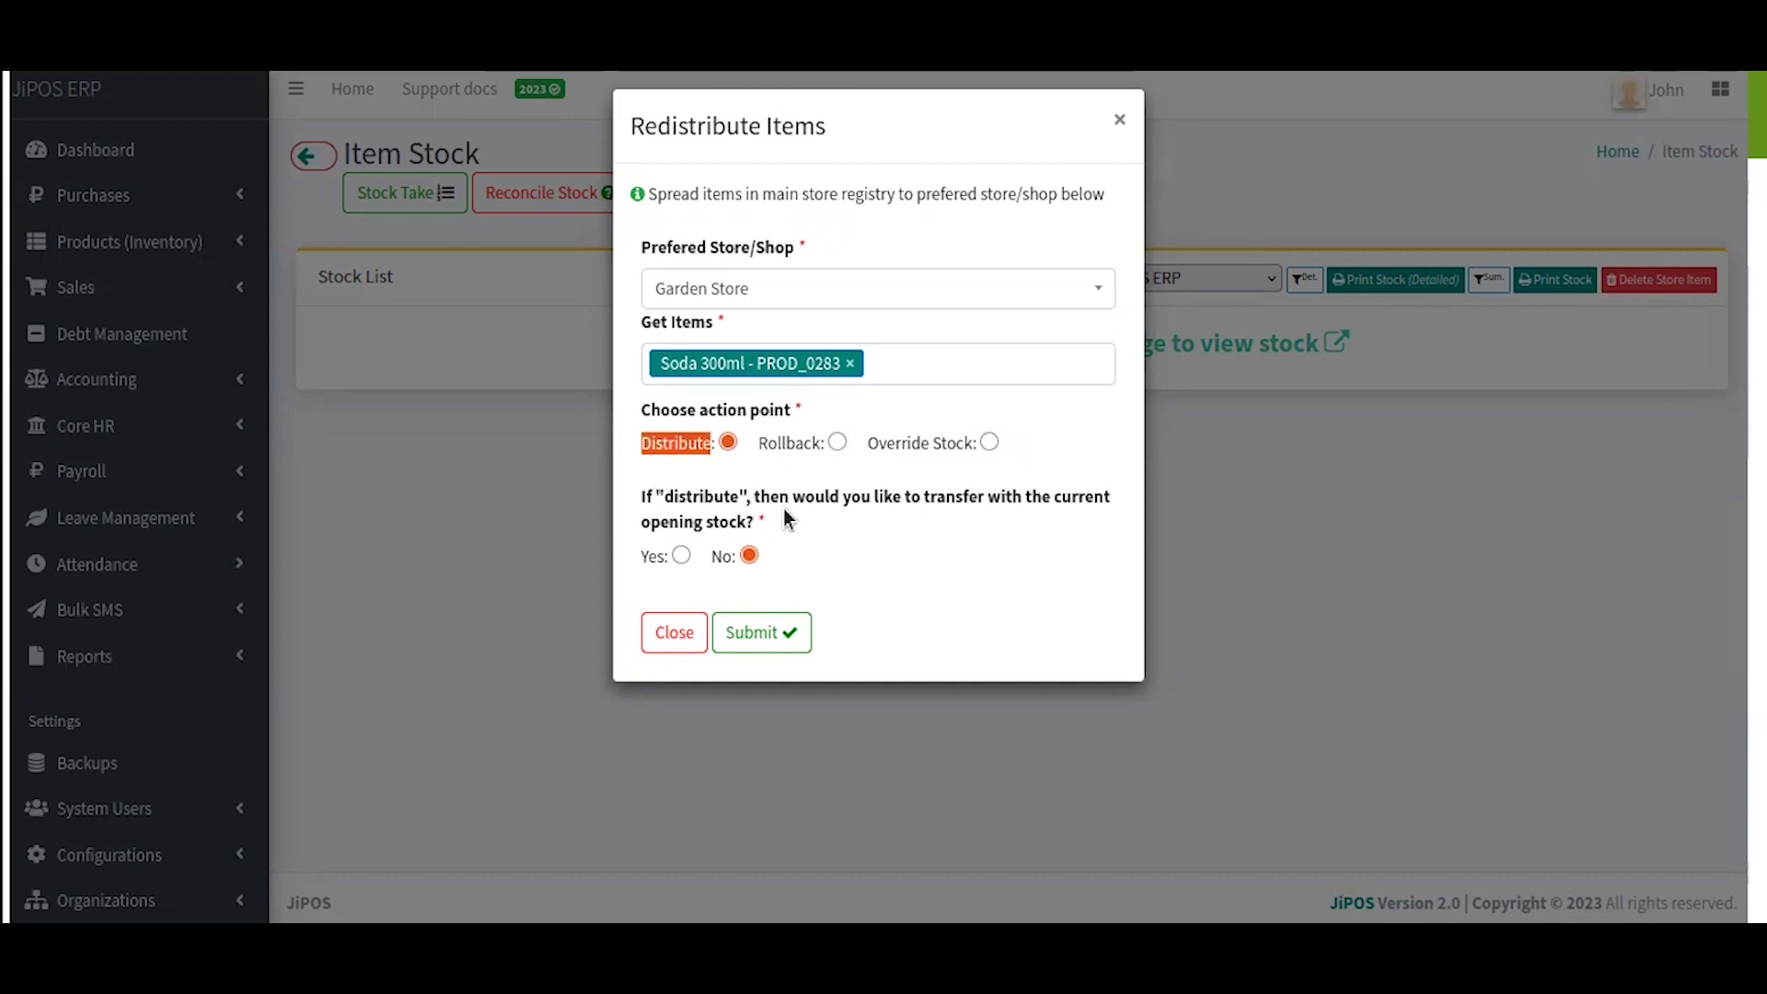
{"action": "left_click", "coordinate": [1005, 497]}
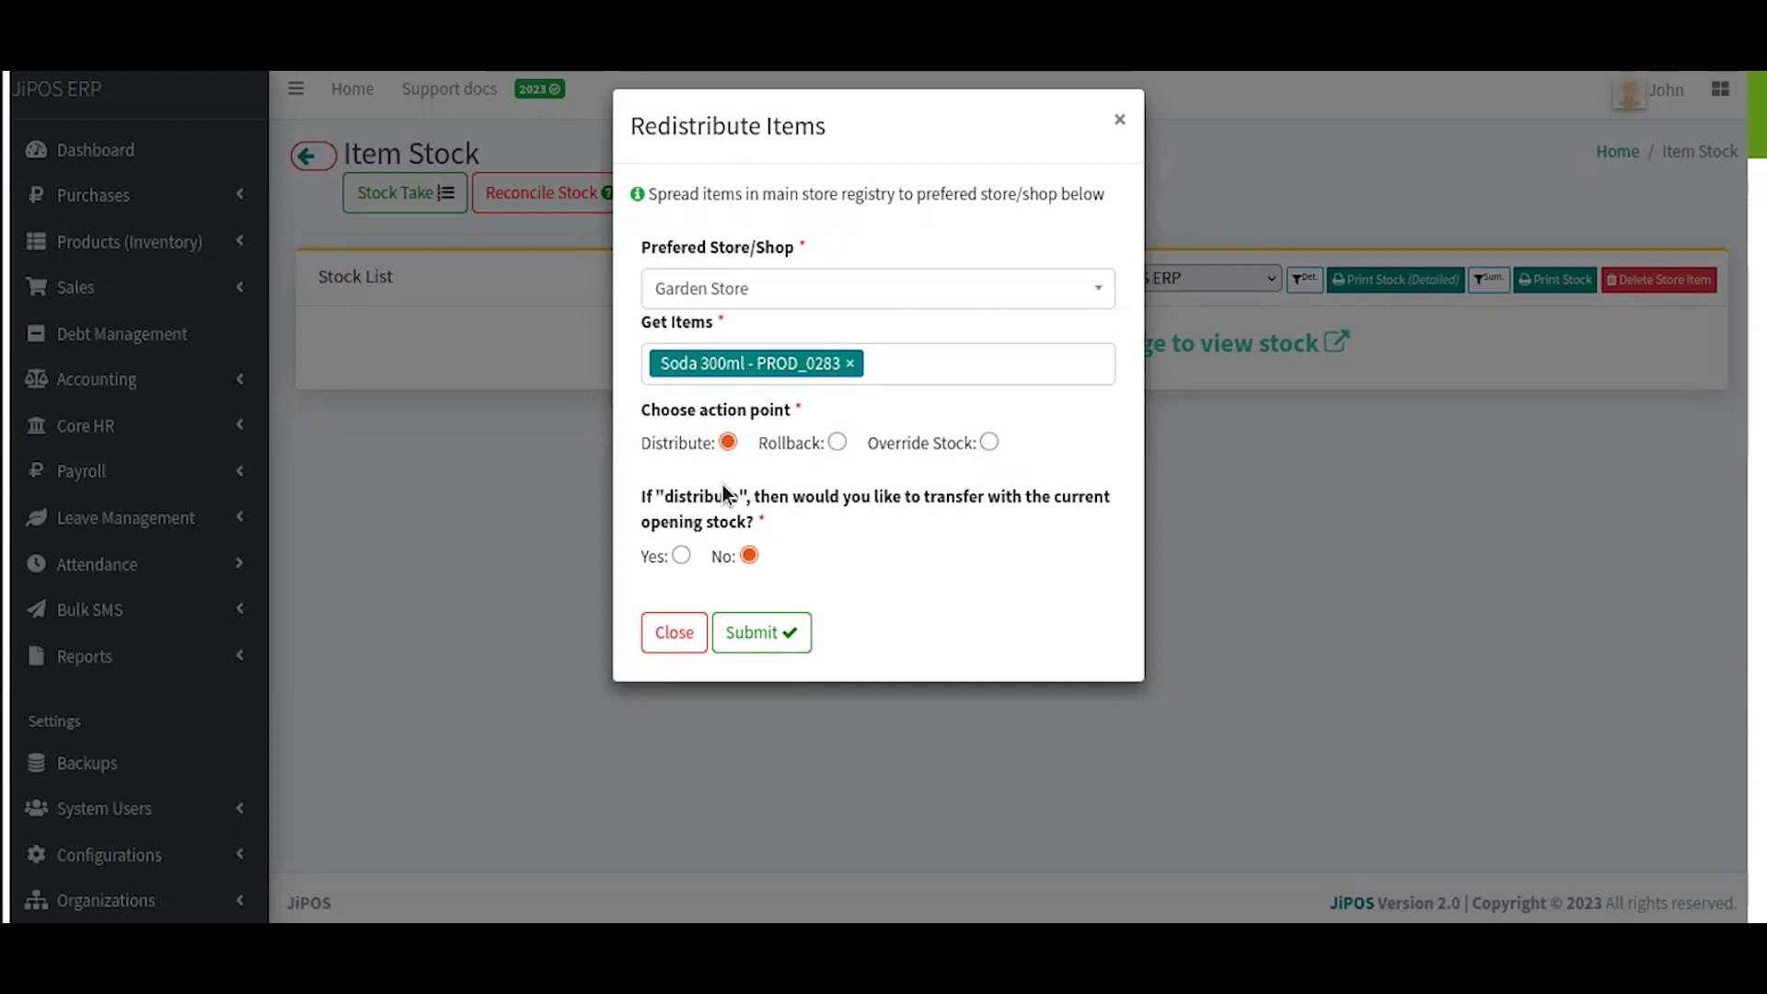
{"action": "left_click", "coordinate": [678, 557]}
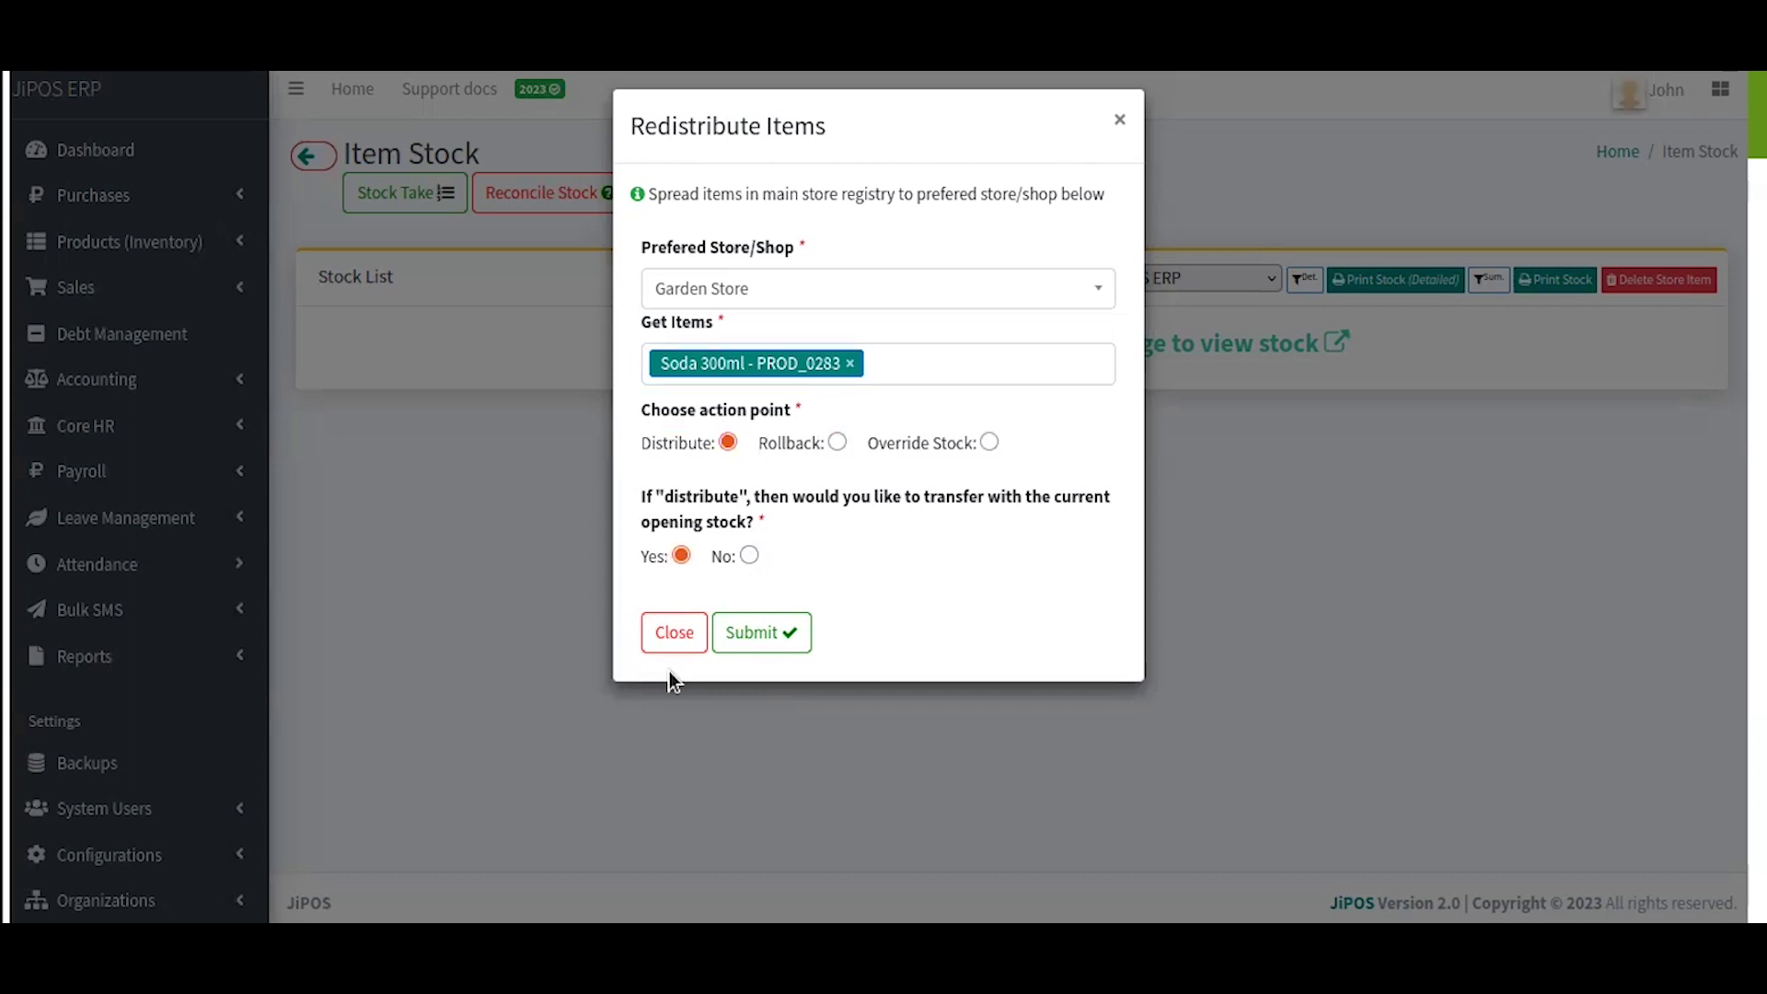
{"action": "left_click", "coordinate": [760, 626]}
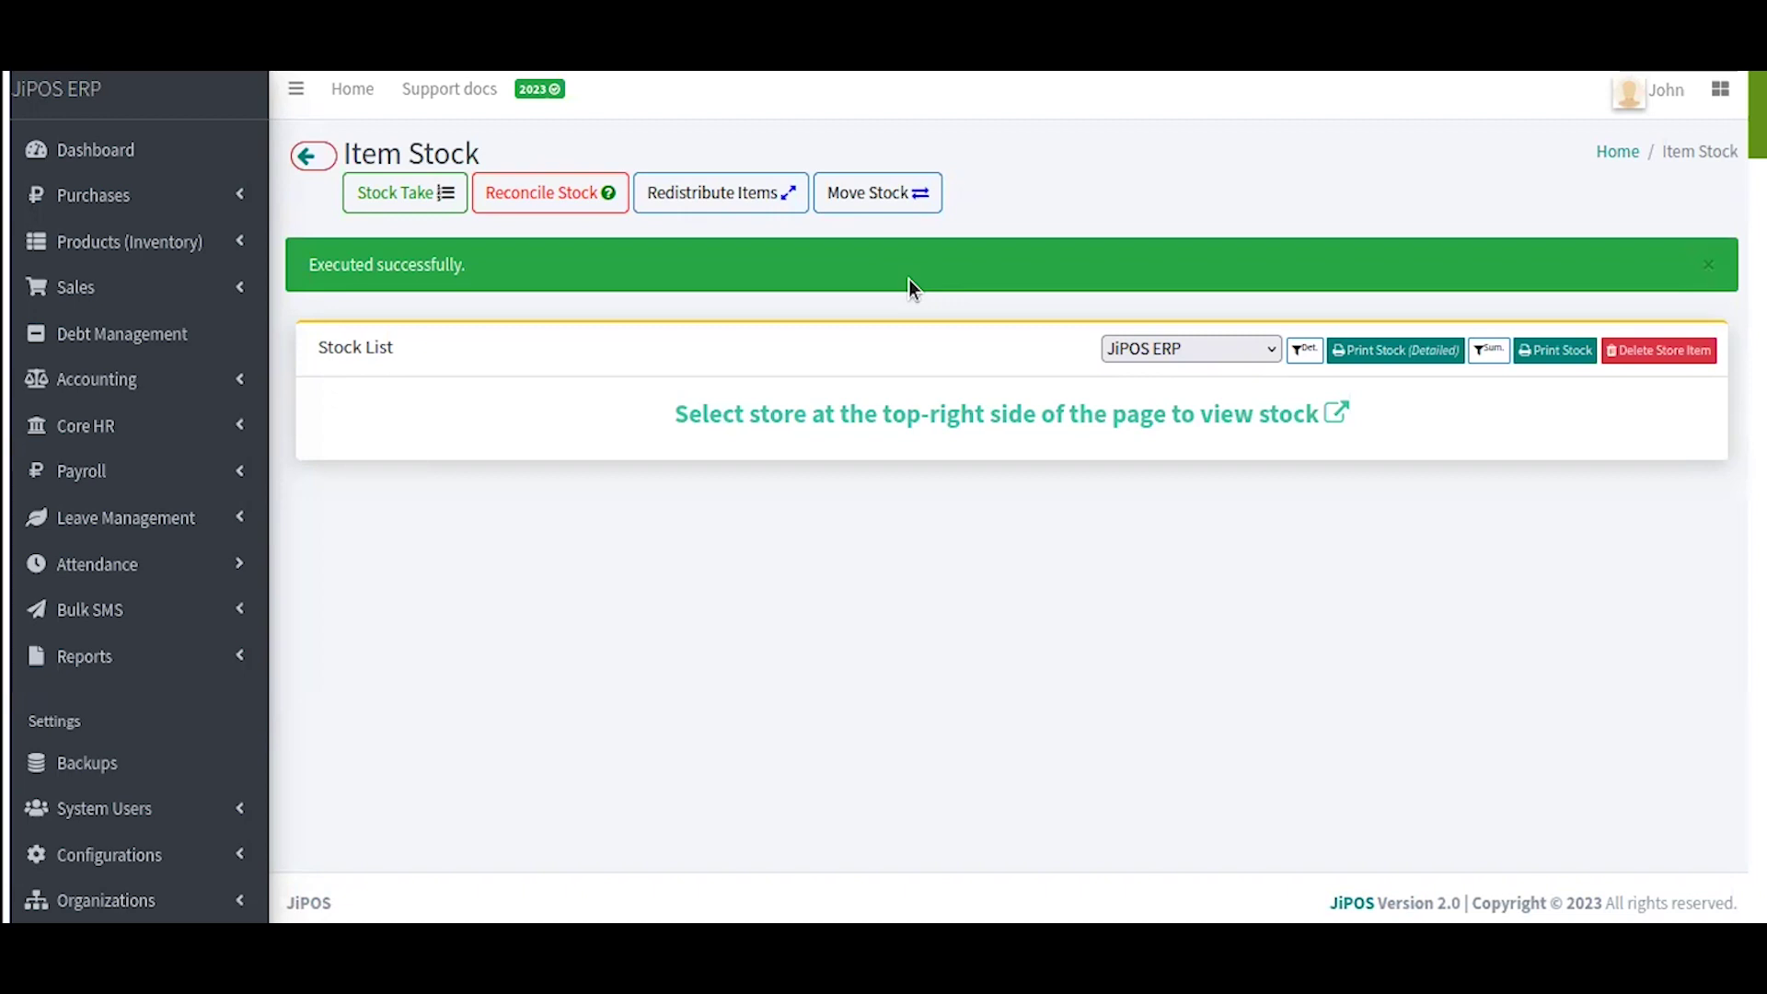
{"action": "left_click", "coordinate": [1707, 264]}
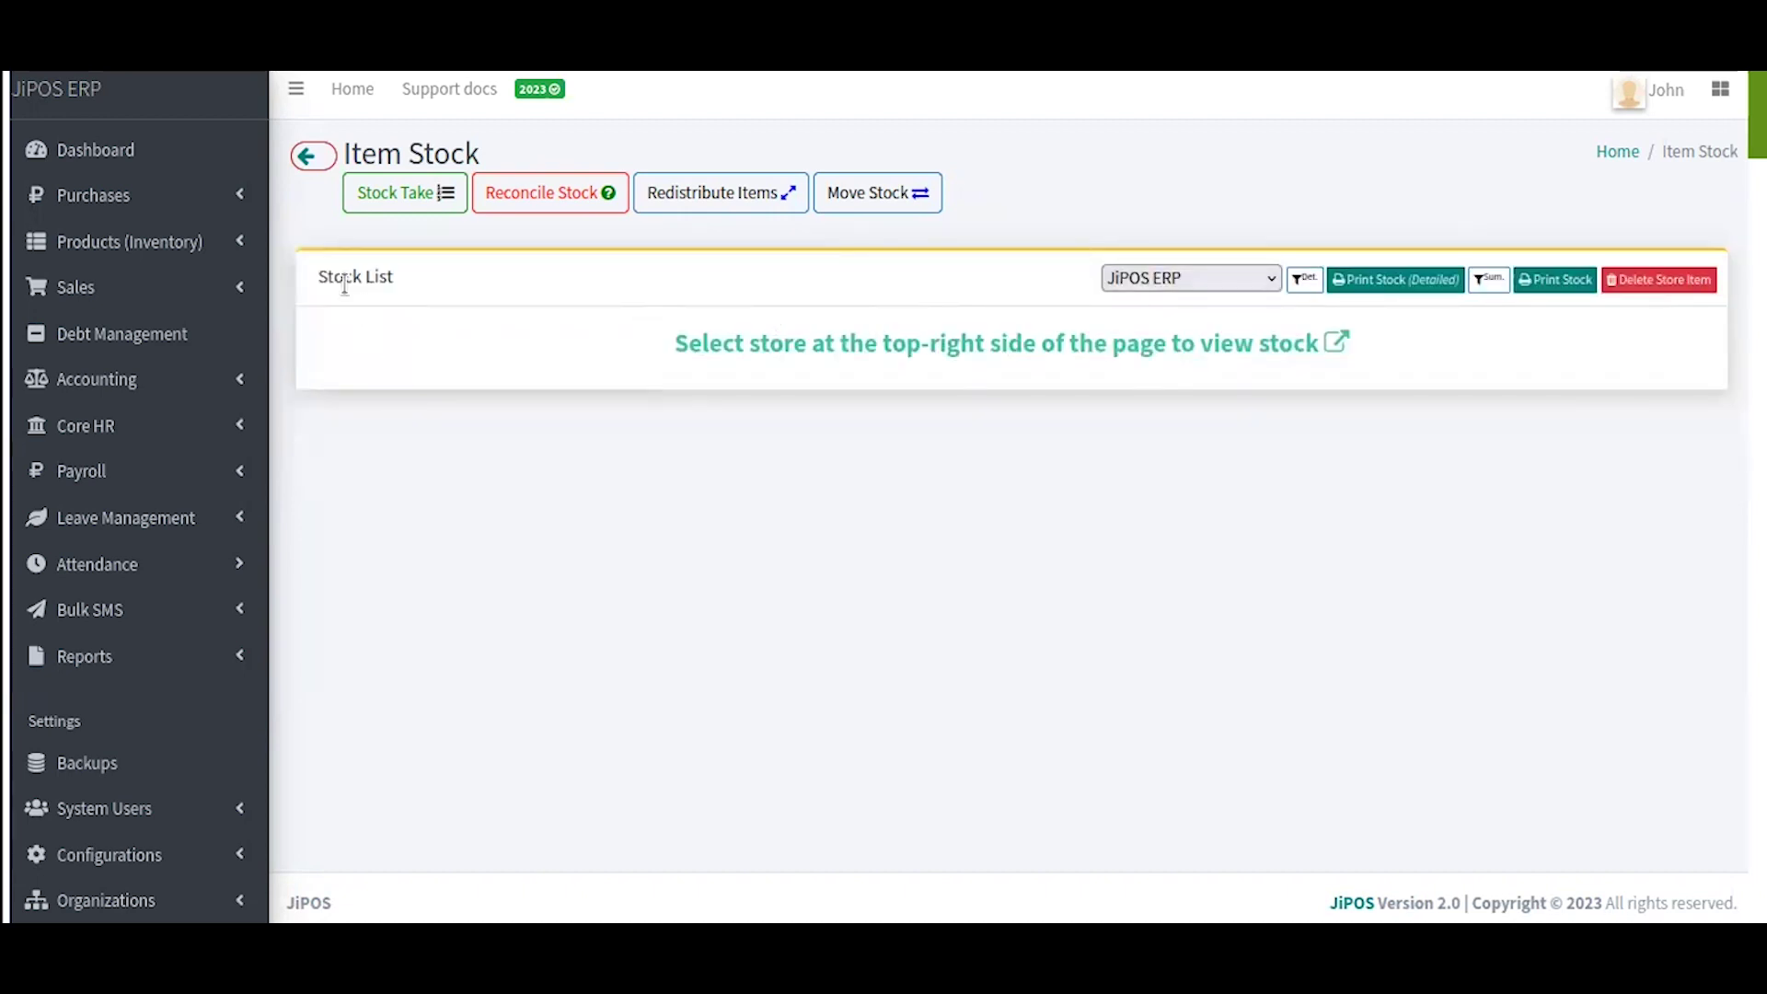
Show the stock list of Garden Store and search it for "soda 300" to check the Soda 300ml entry.
{"action": "left_click", "coordinate": [1176, 277]}
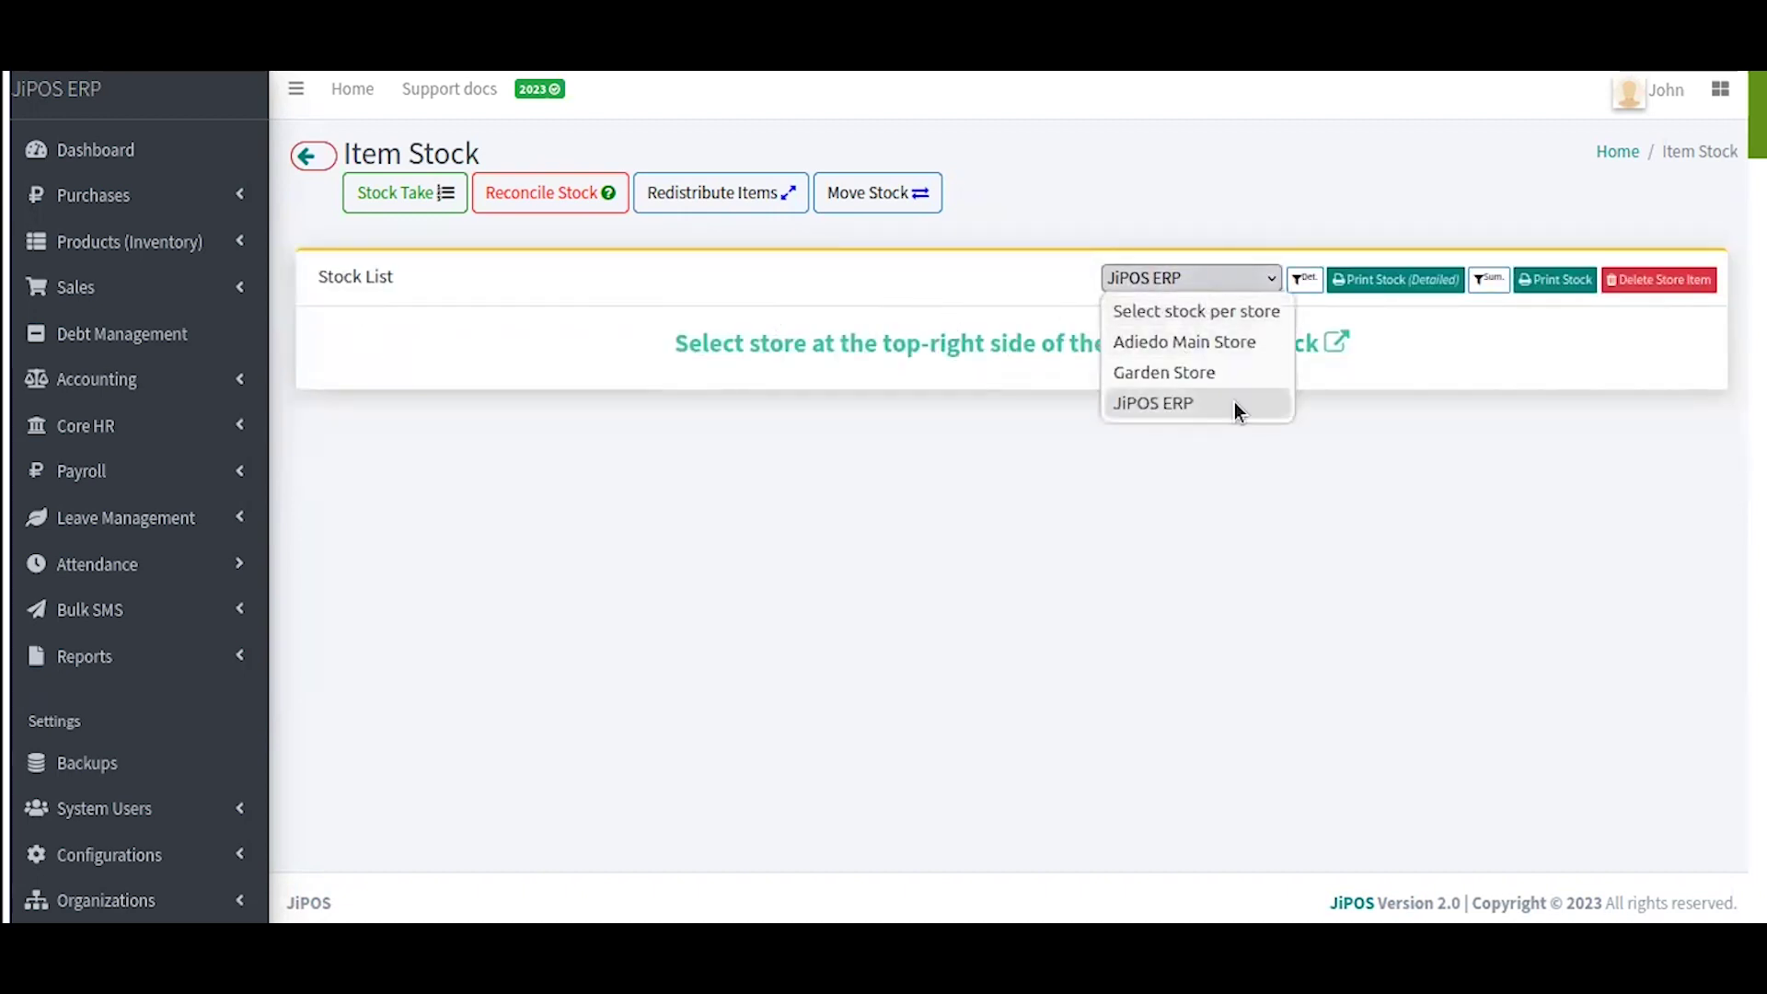
{"action": "left_click", "coordinate": [1128, 373]}
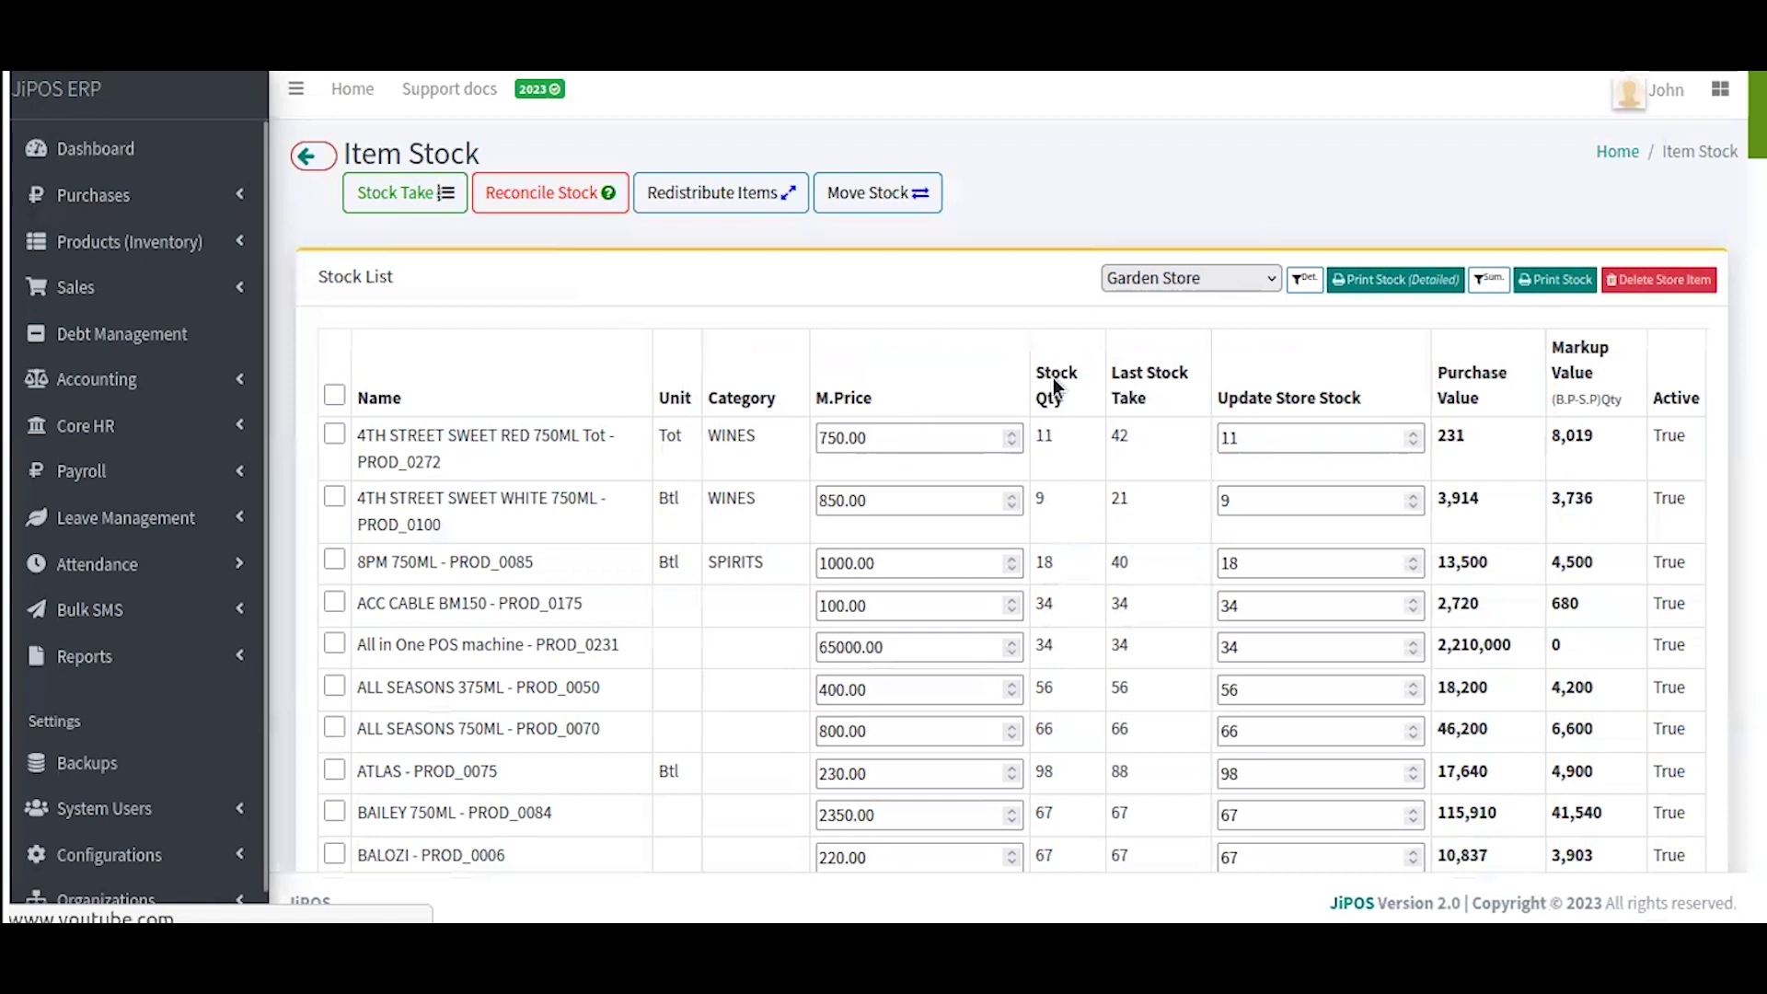
{"action": "left_click", "coordinate": [1560, 342]}
{"action": "type", "text": "sod"}
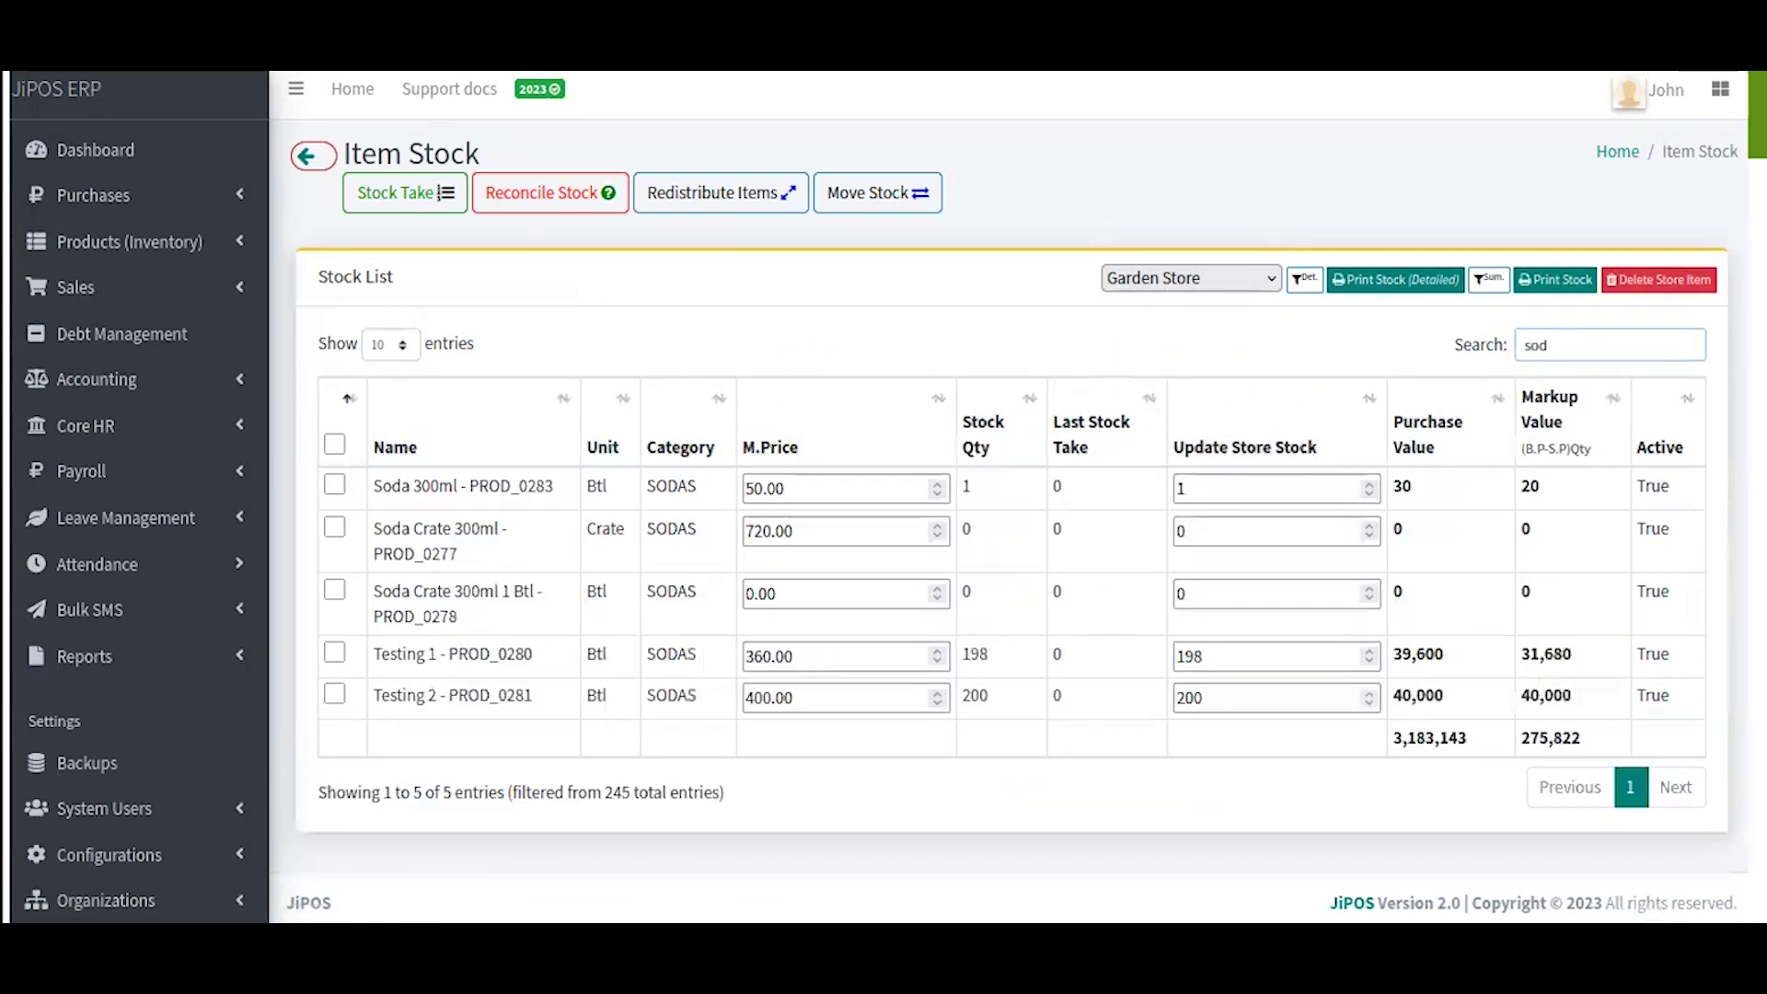
{"action": "type", "text": "a 3"}
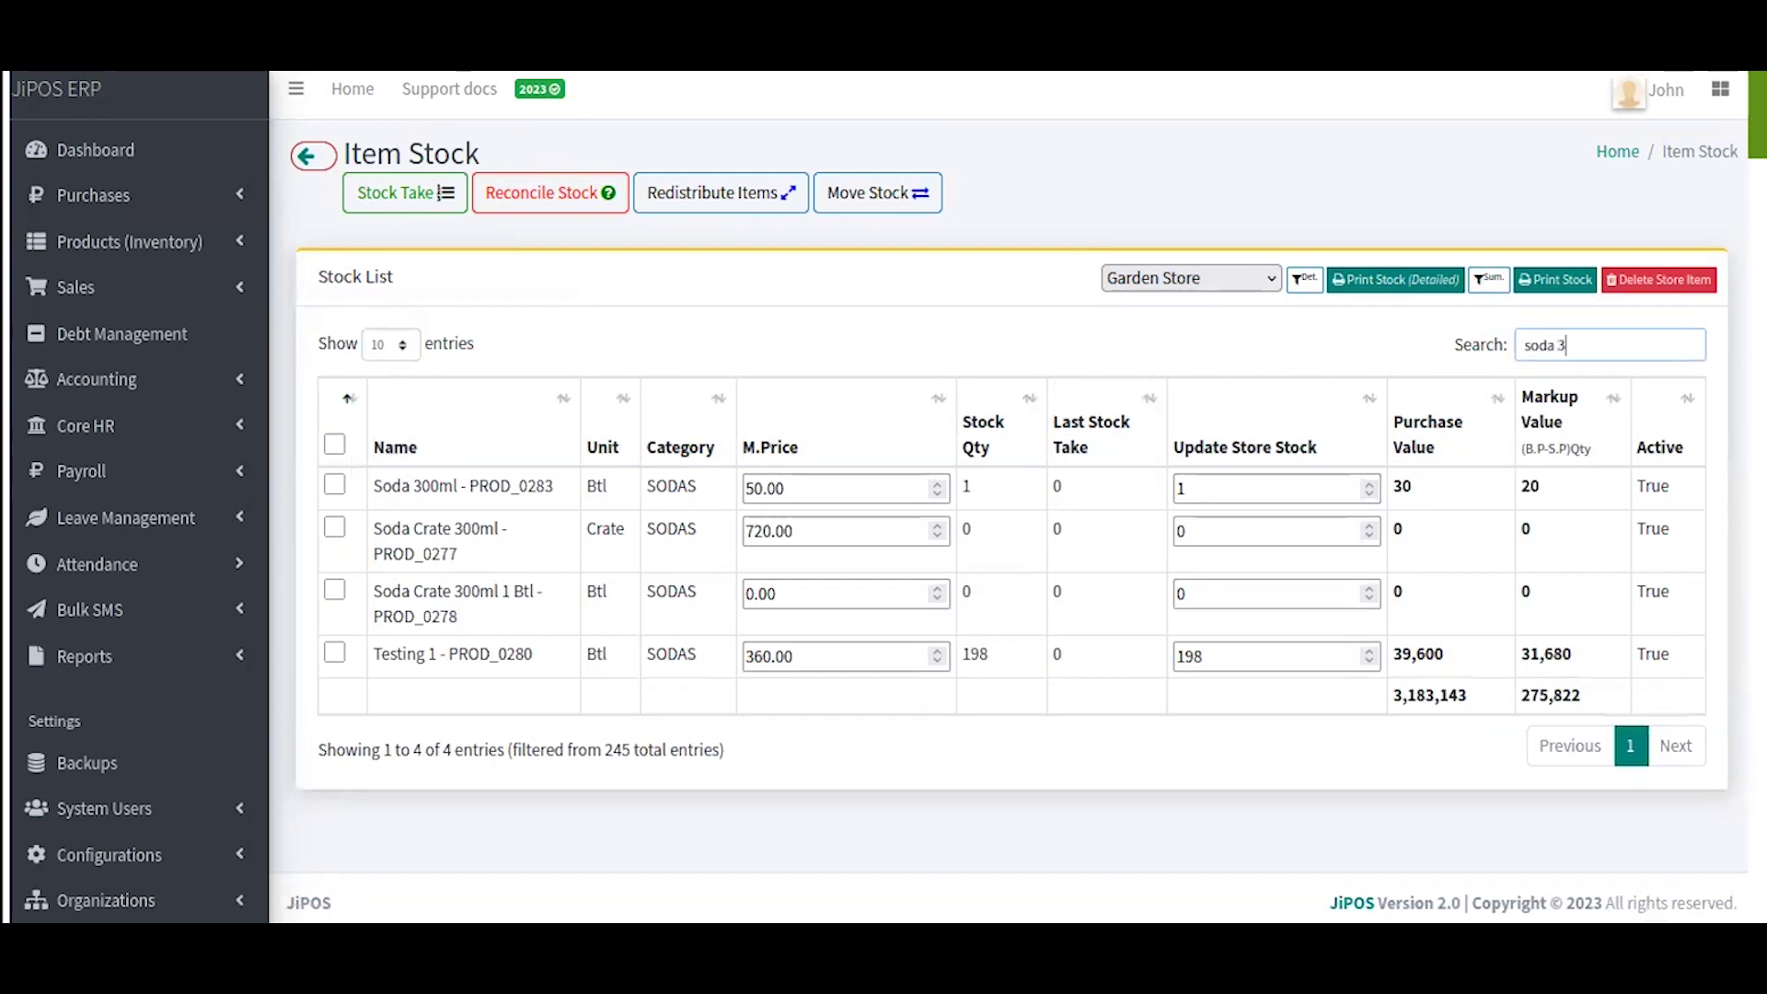
{"action": "type", "text": "00"}
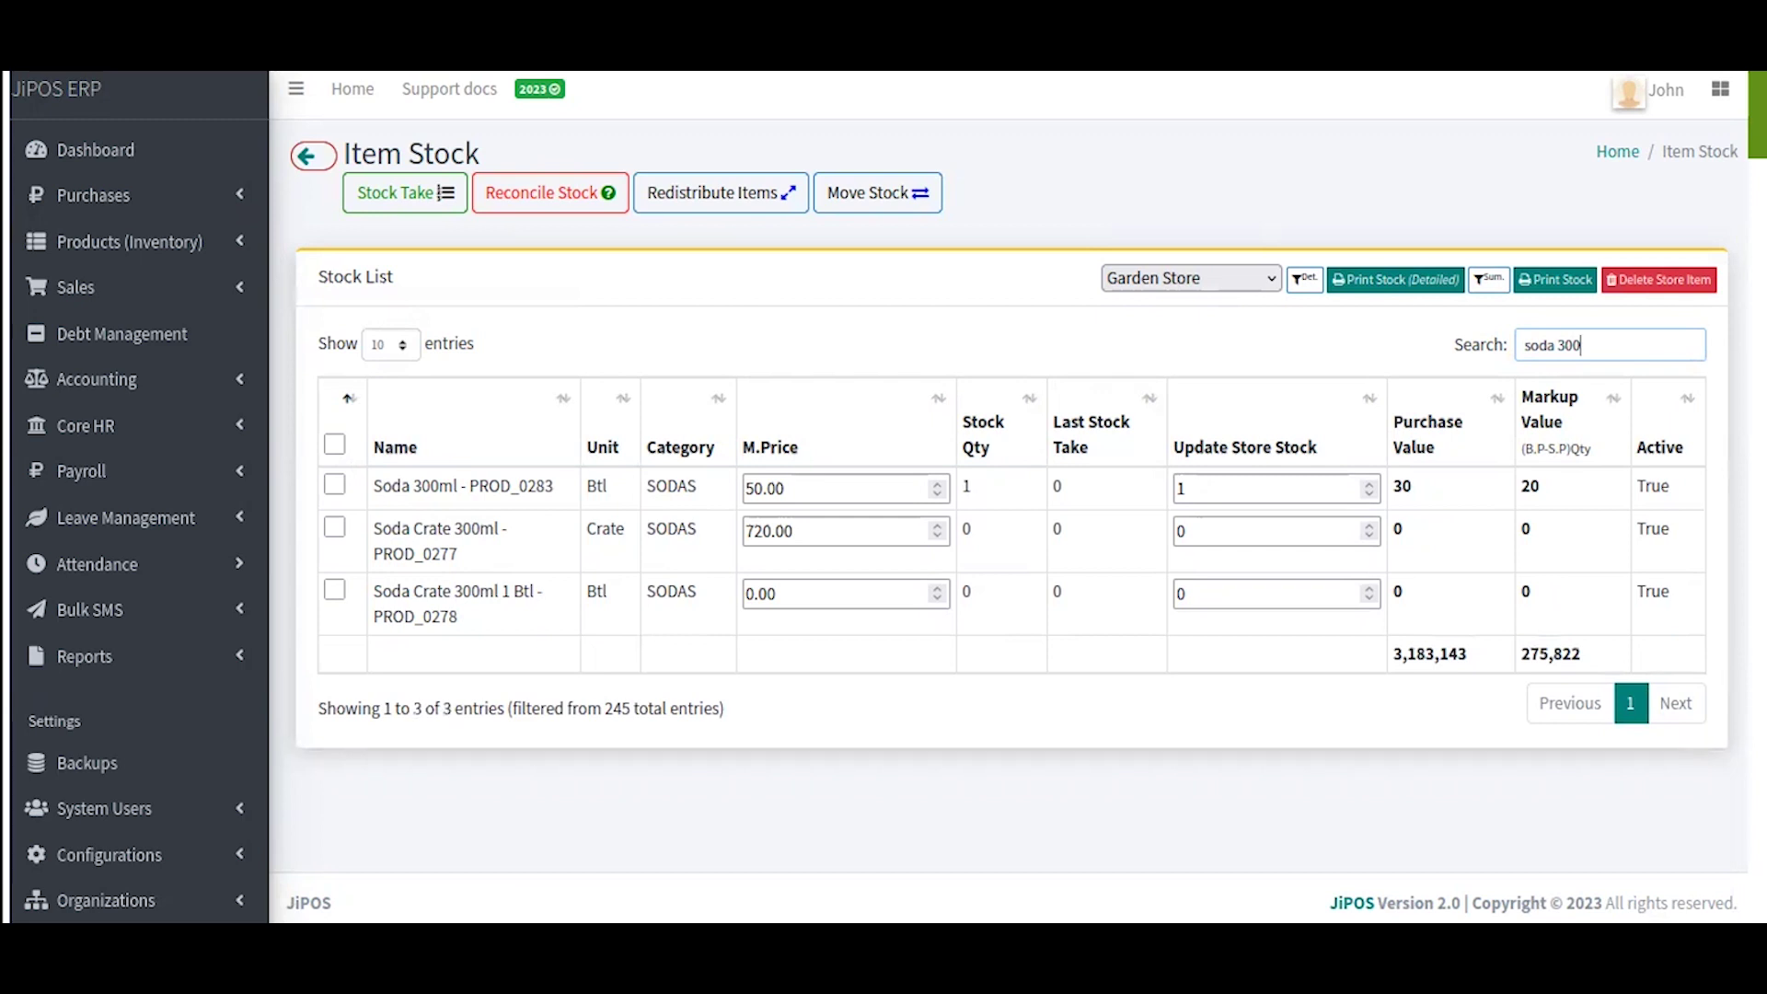
{"action": "left_click_drag", "start_coordinate": [374, 486], "coordinate": [711, 472]}
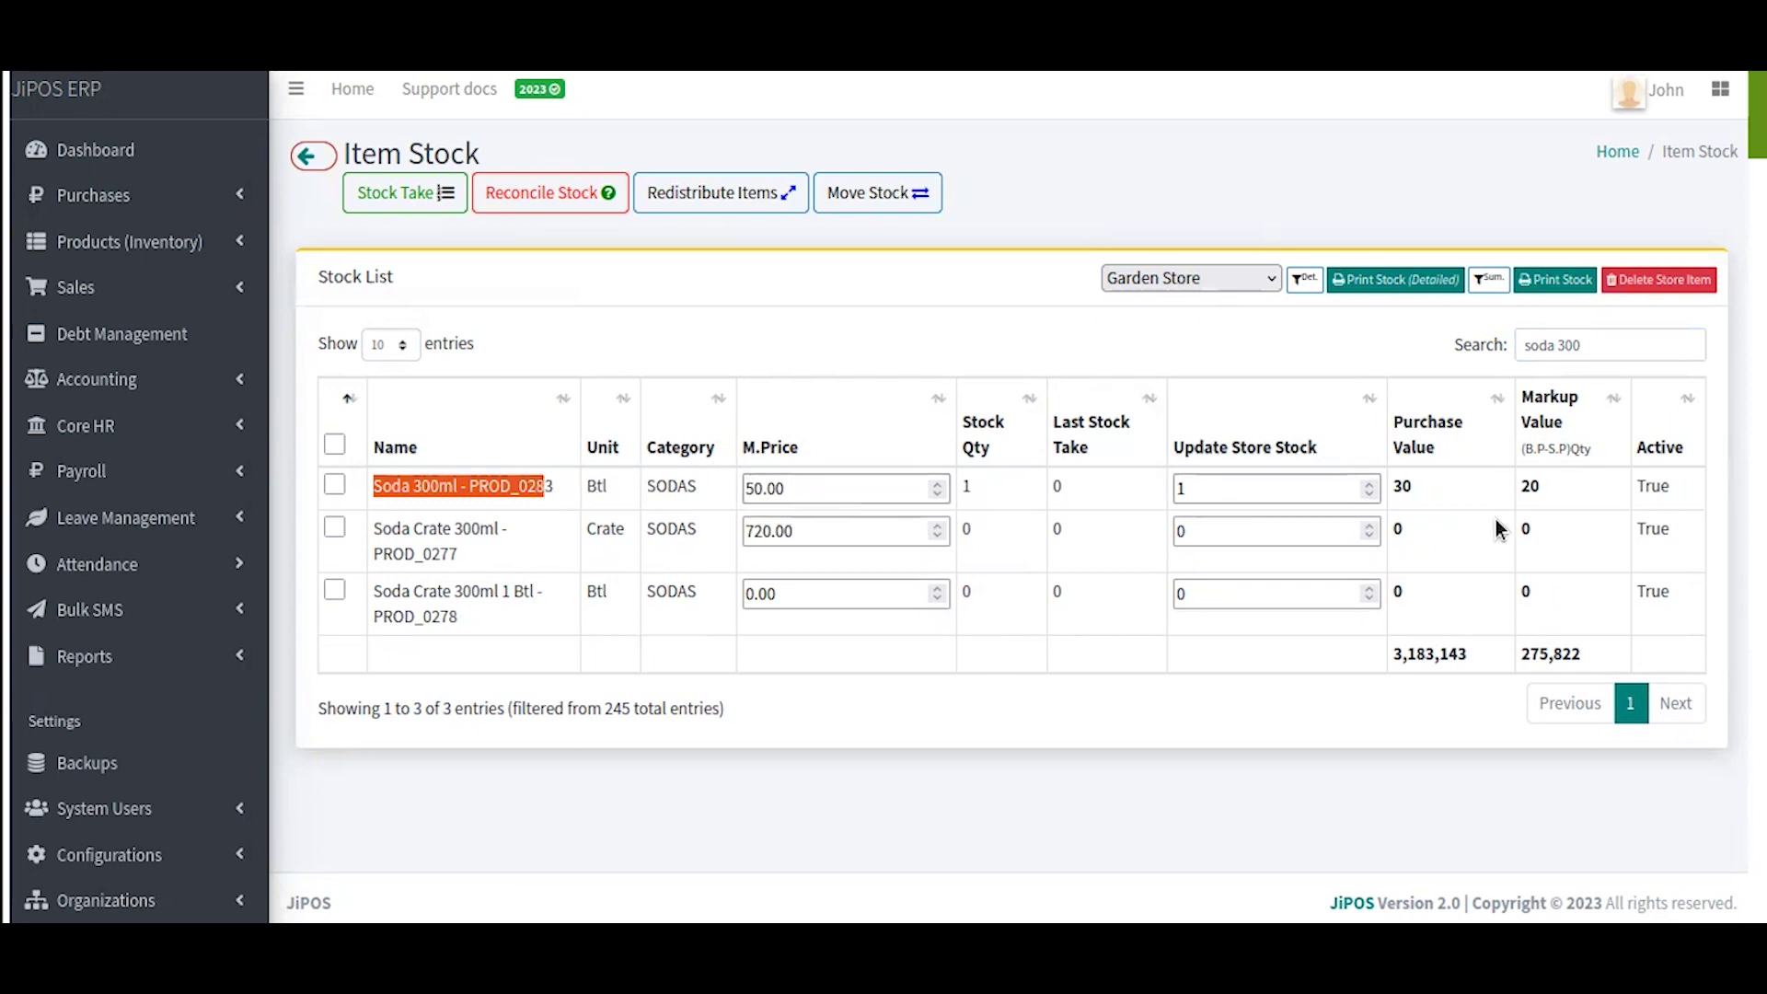
{"action": "left_click", "coordinate": [521, 330]}
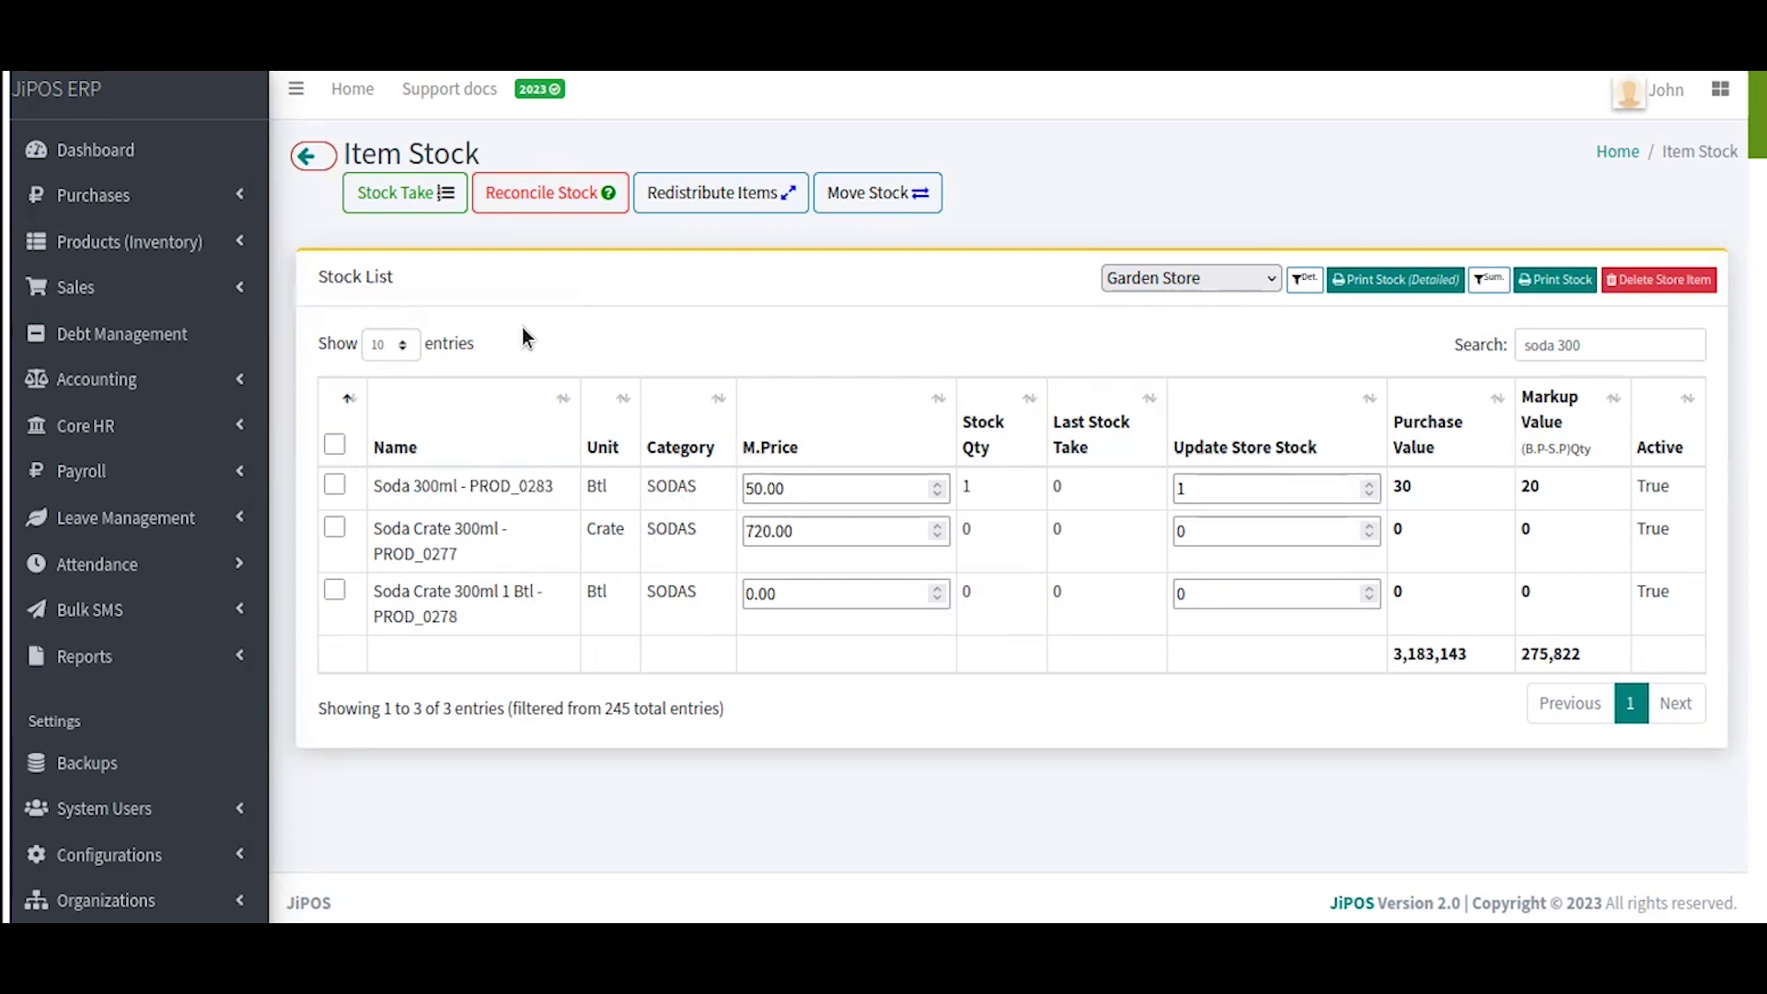